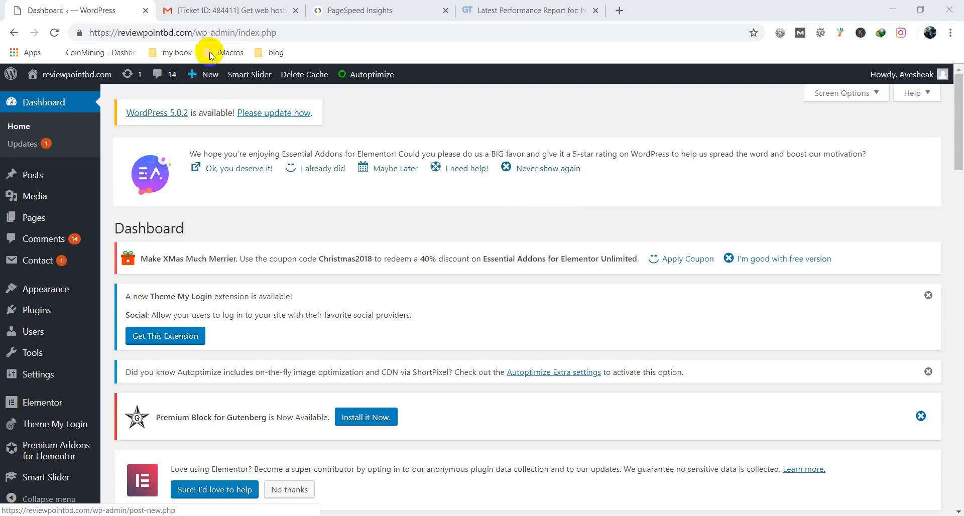
drag(198, 38, 39, 17)
key(ctrl+c)
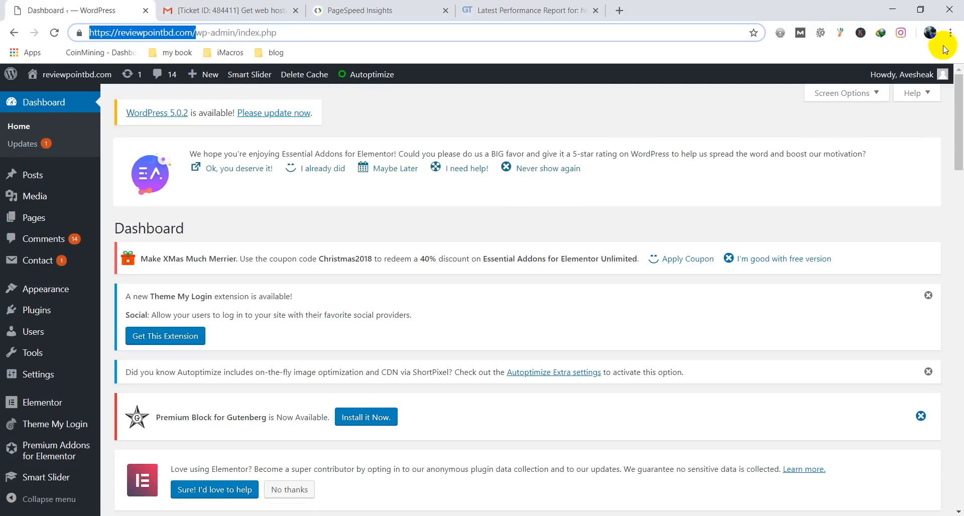
click(892, 9)
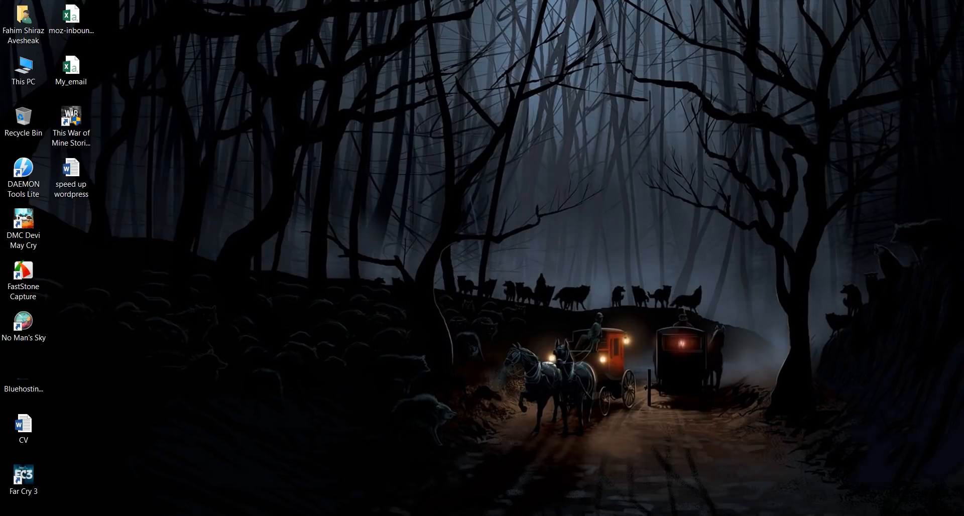
mouse_move(232, 515)
click(363, 434)
click(211, 468)
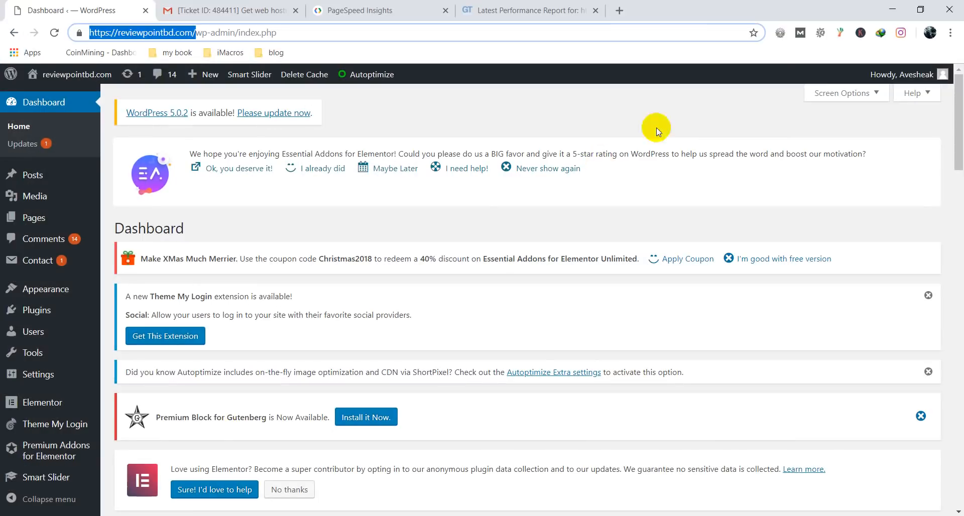
click(950, 33)
click(882, 76)
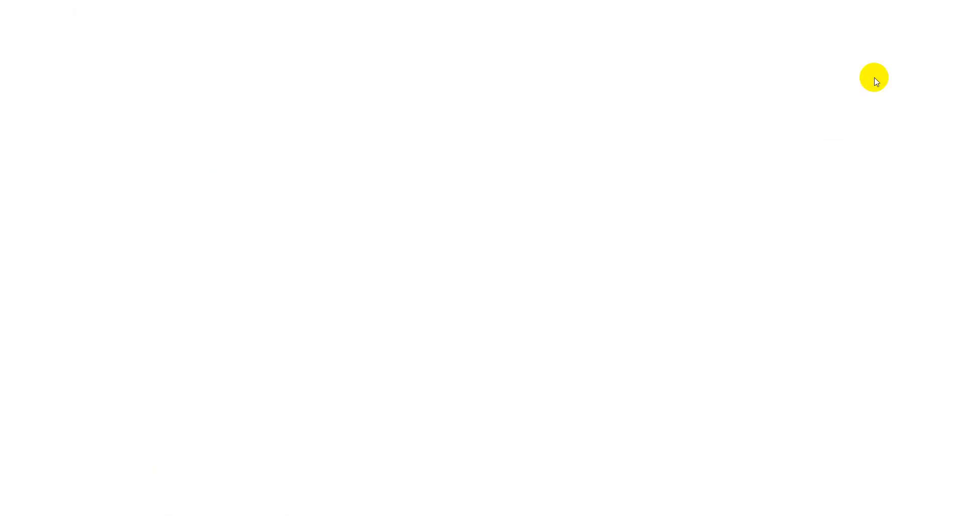
key(ctrl+v)
click(600, 64)
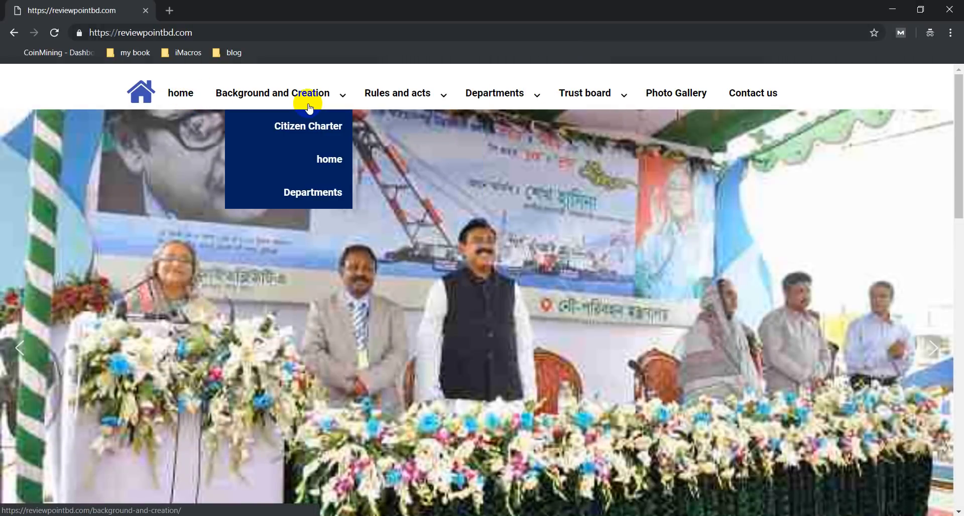
Step: Examine the live homepage's navigation submenus, image slider, notice board and office head sections, and return to the WordPress dashboard
mouse_move(456, 96)
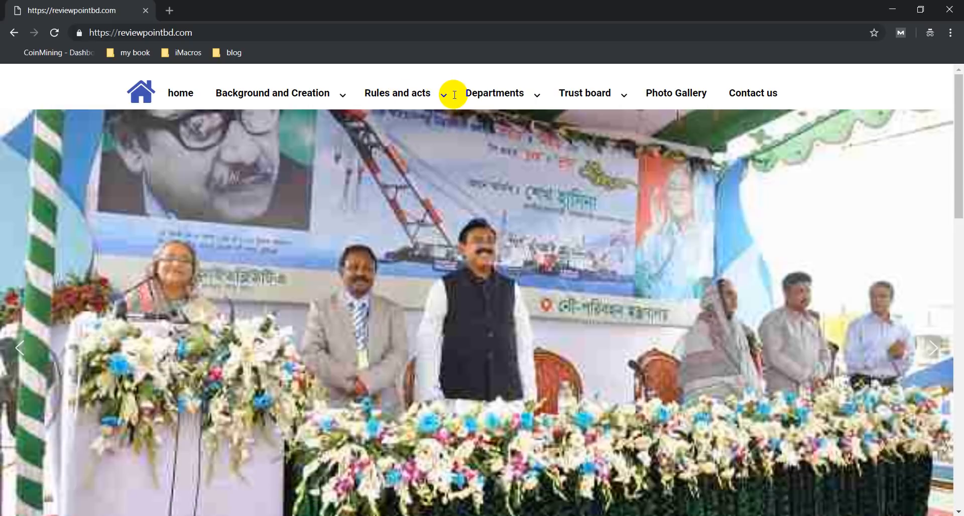
mouse_move(284, 80)
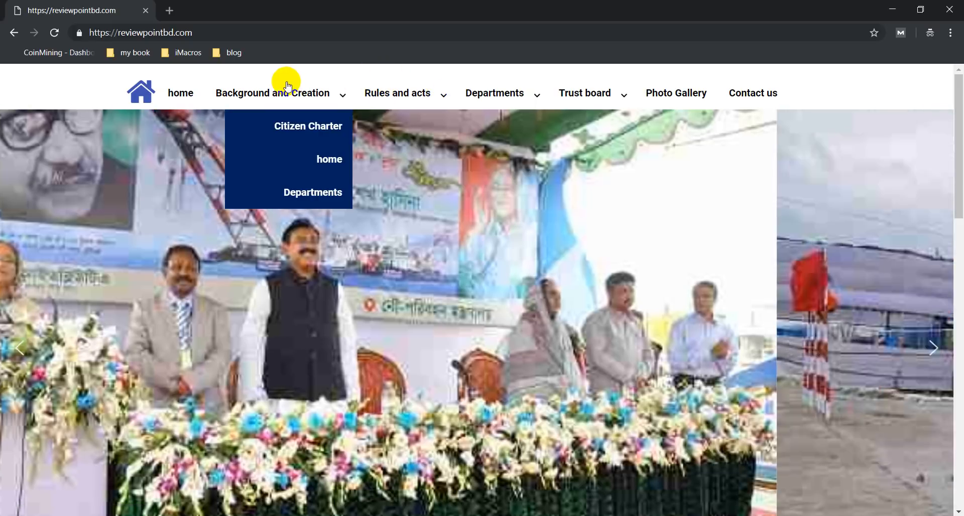
scroll(284, 99, down, 4)
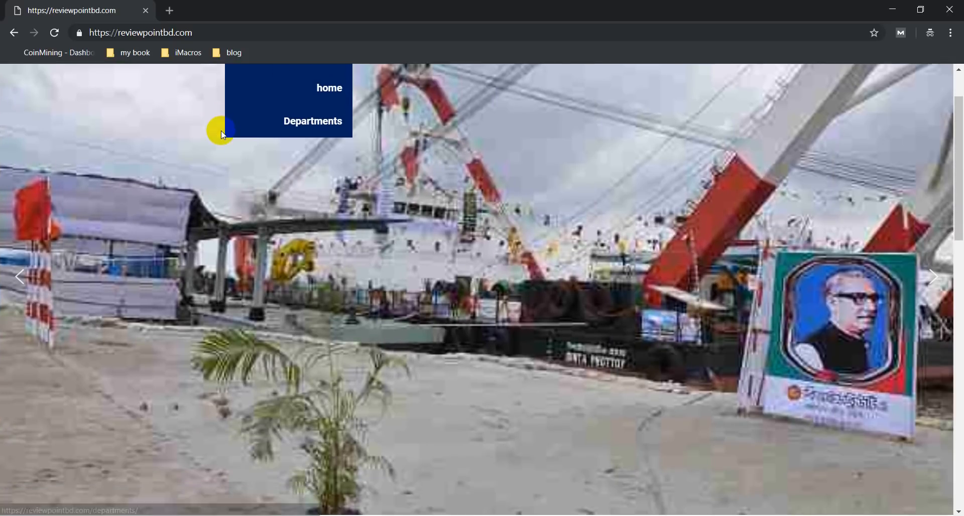
scroll(221, 131, down, 6)
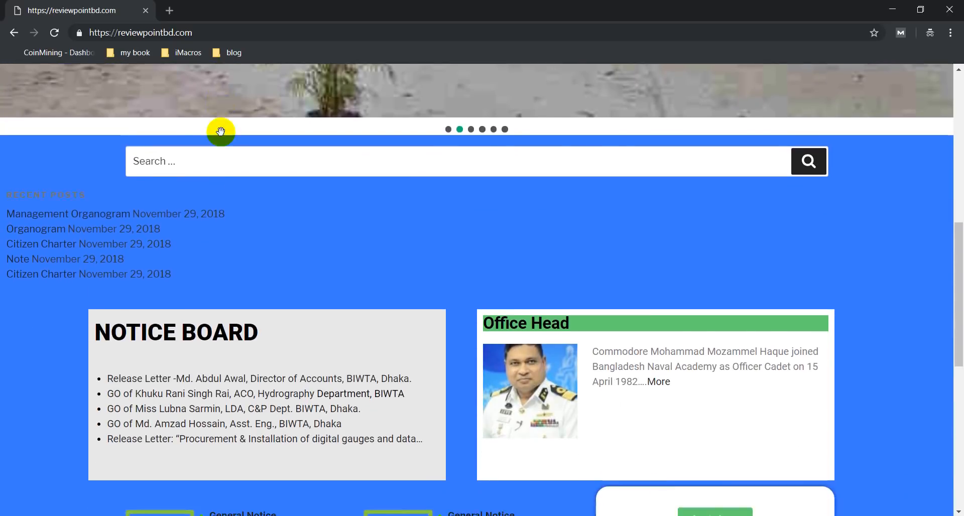
scroll(221, 131, up, 10)
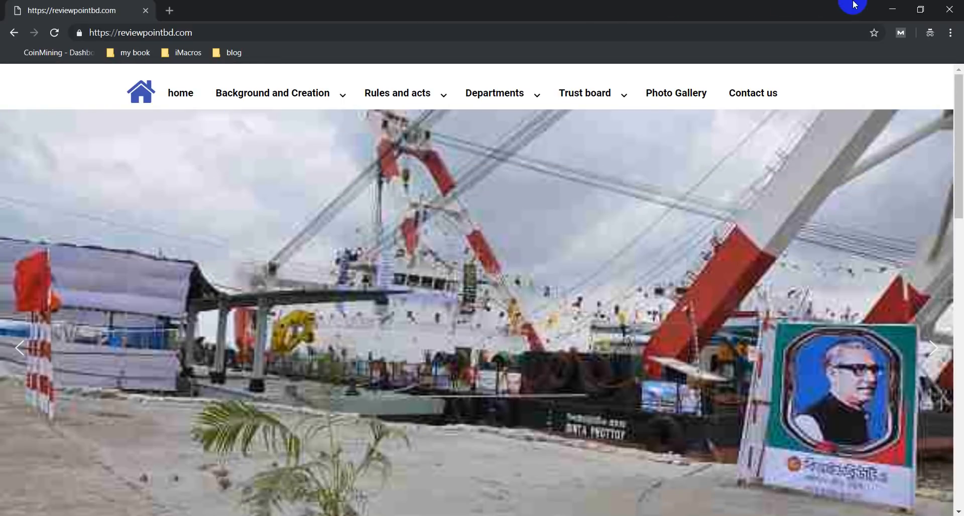
click(892, 6)
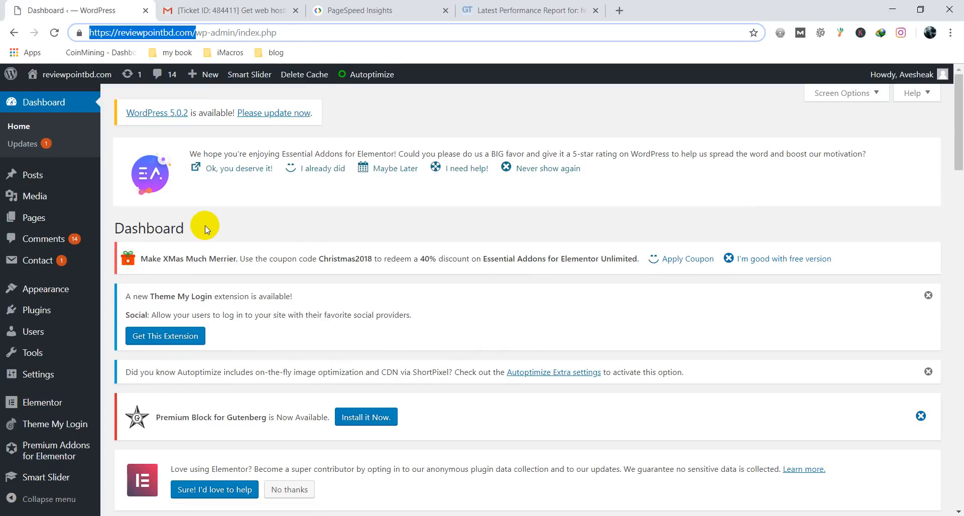
Step: Switch to the "speed up wordpress" document in Word to read the topic outline, and return to the dashboard
scroll(288, 137, down, 7)
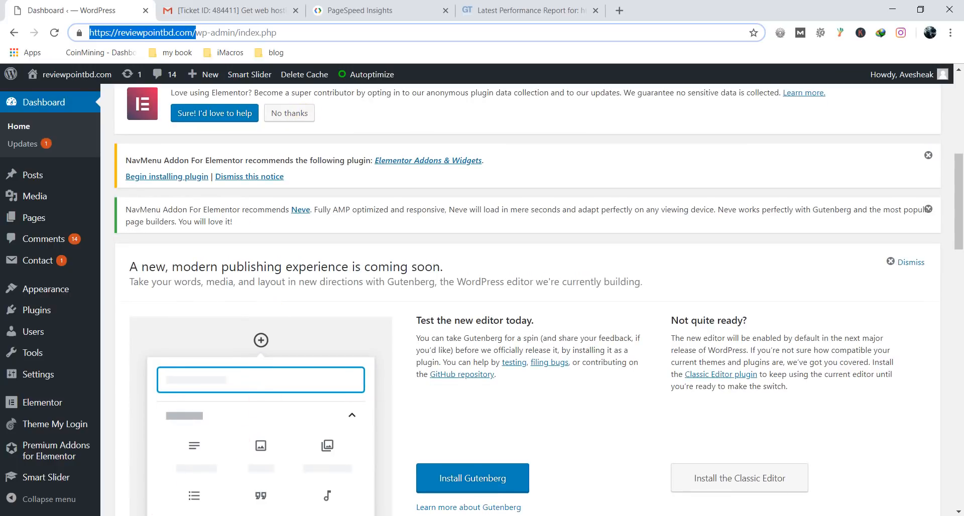
click(141, 515)
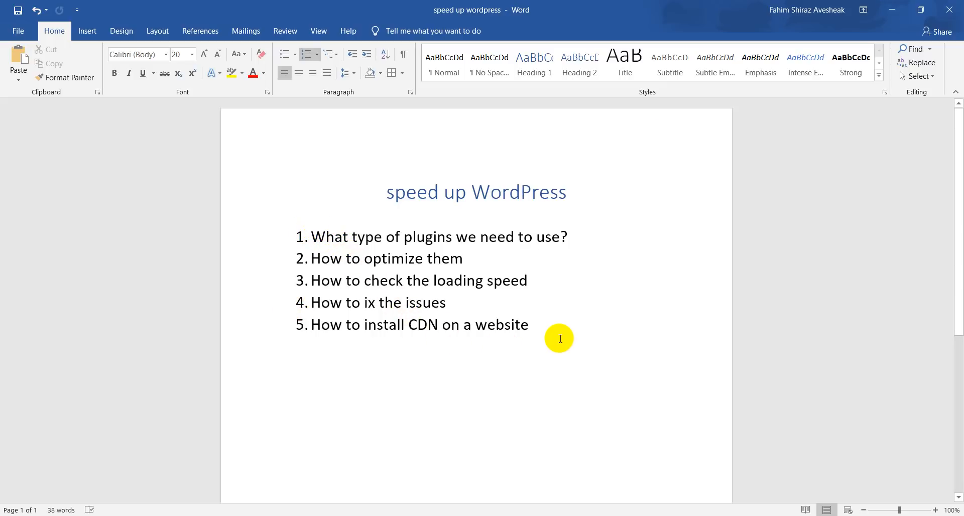
click(891, 5)
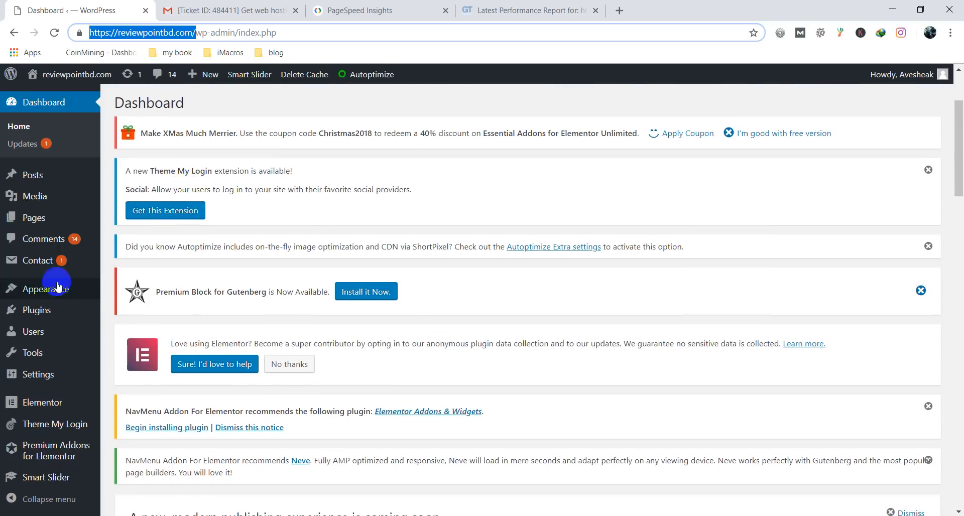
Step: Deactivate the Autoptimize plugin in the site's list of installed plugins and delete it
click(35, 311)
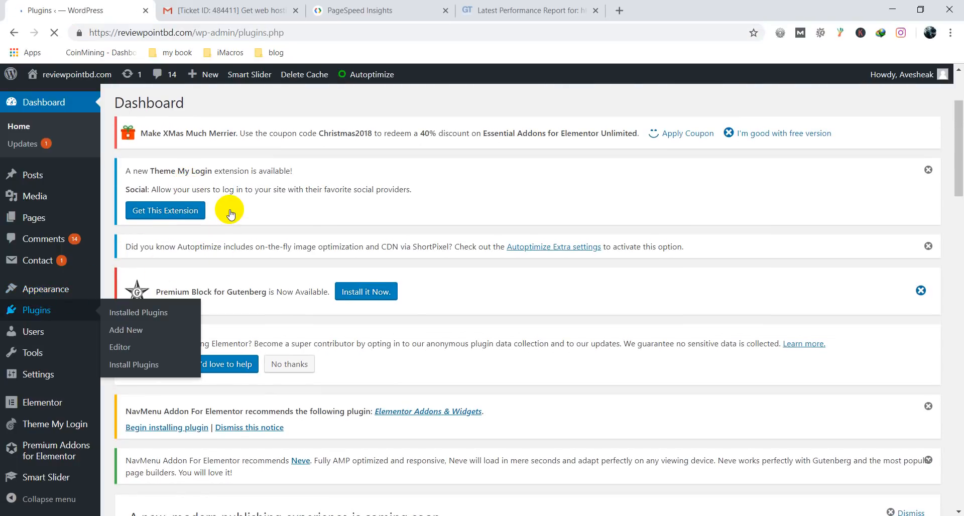
scroll(228, 210, down, 3)
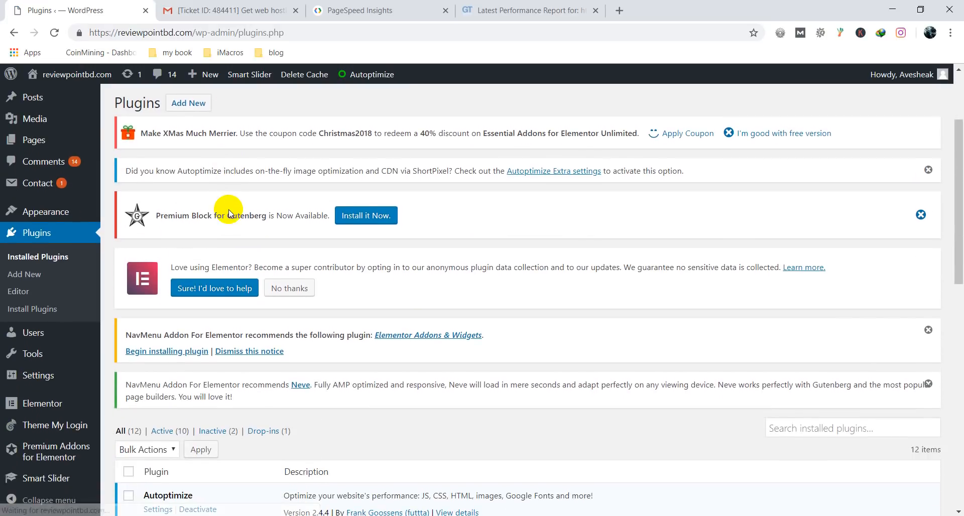
scroll(228, 209, down, 10)
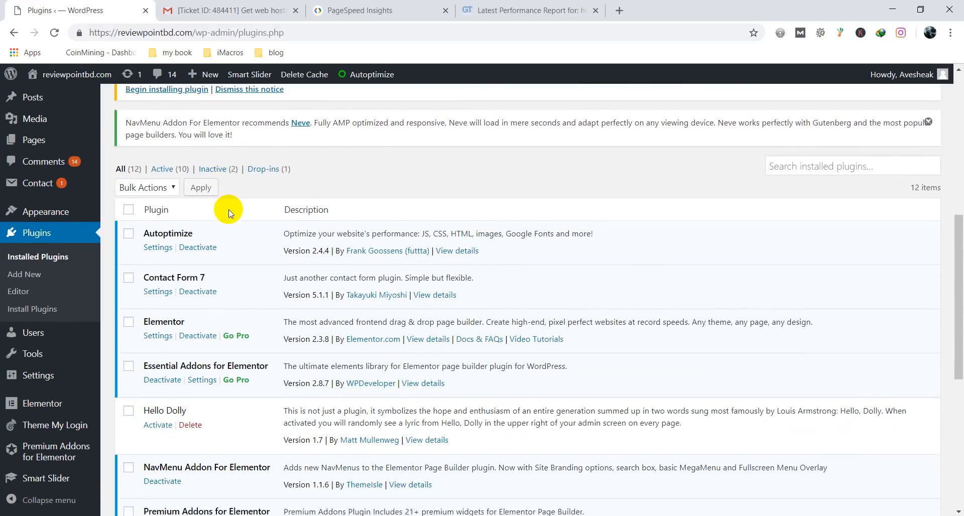
scroll(216, 327, up, 10)
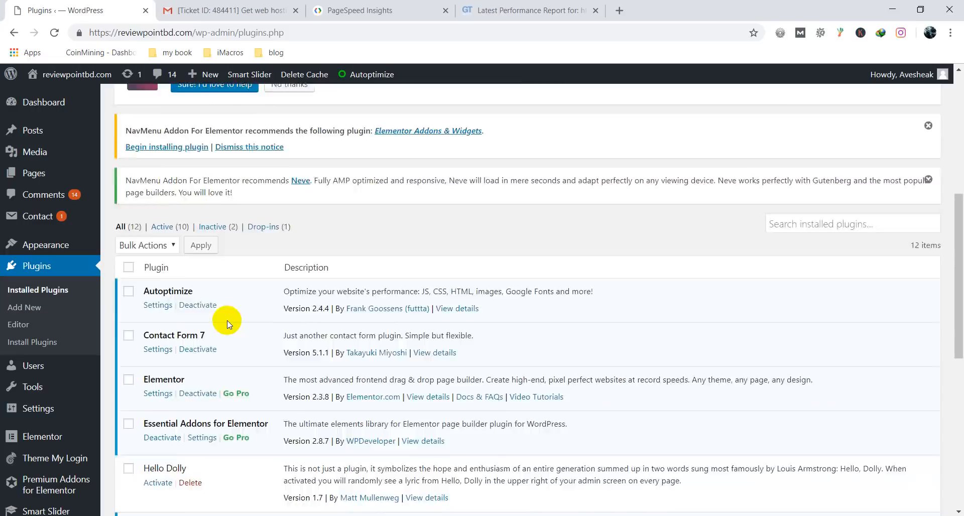
scroll(181, 301, down, 1)
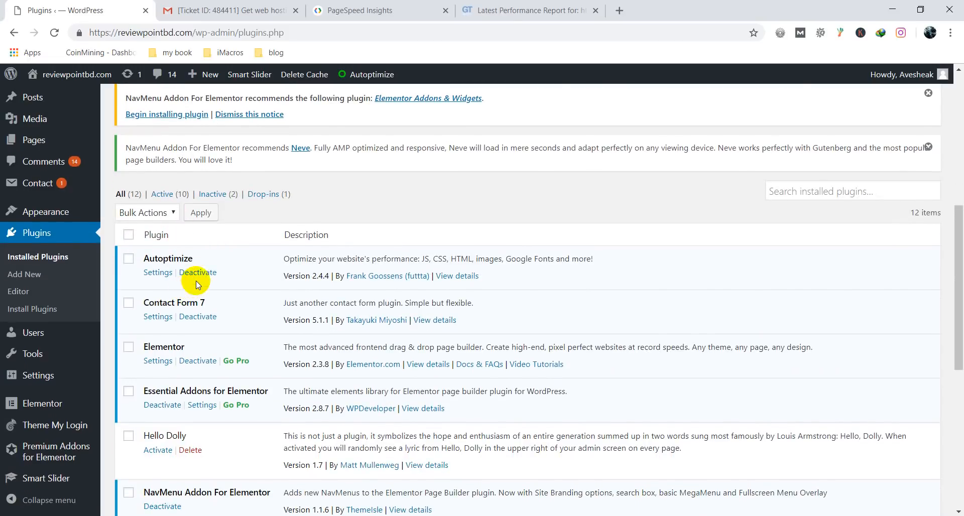
click(198, 273)
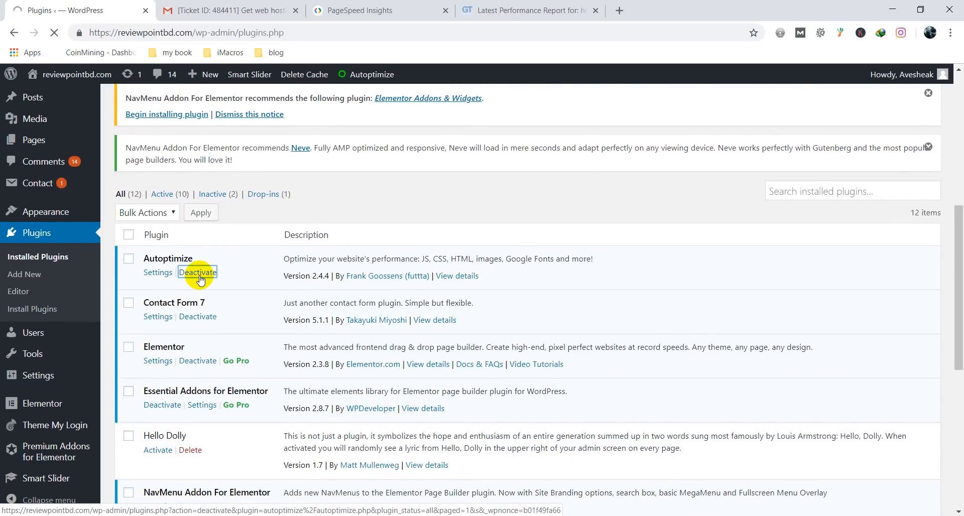
scroll(200, 275, down, 8)
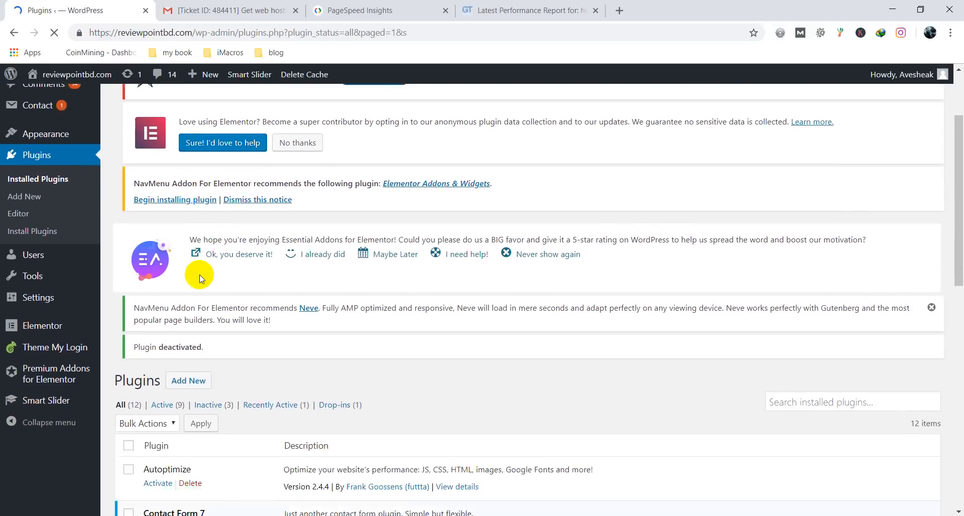
click(191, 132)
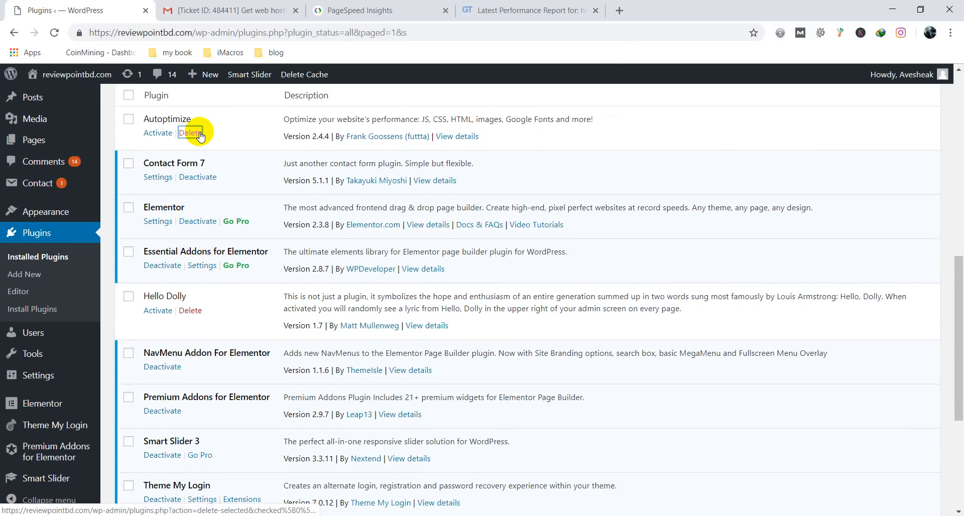
click(536, 102)
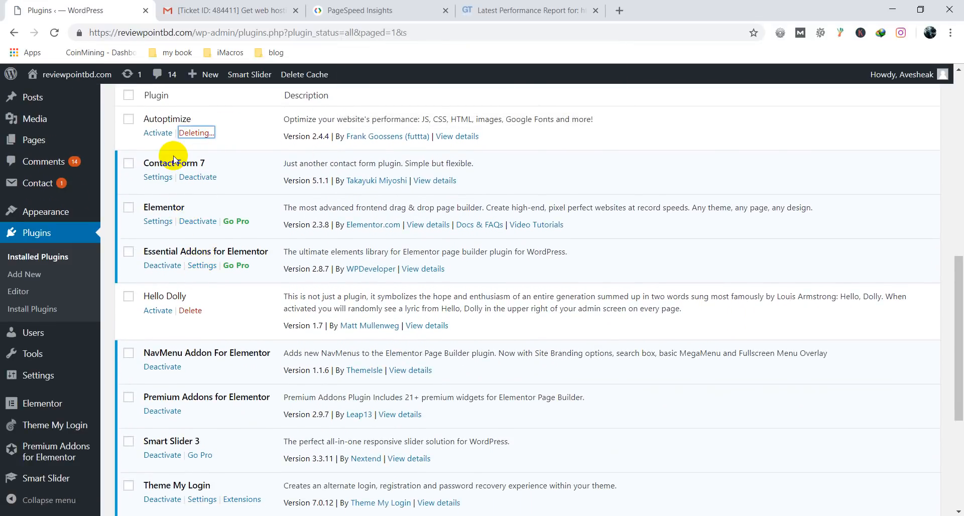
Step: Deactivate the WP Super Cache plugin and delete it together with its data
scroll(173, 161, down, 5)
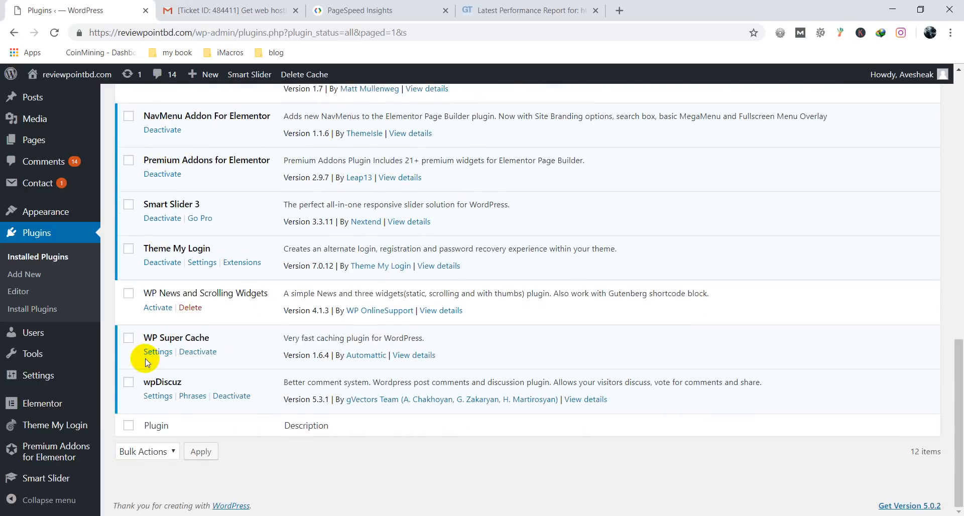
click(200, 354)
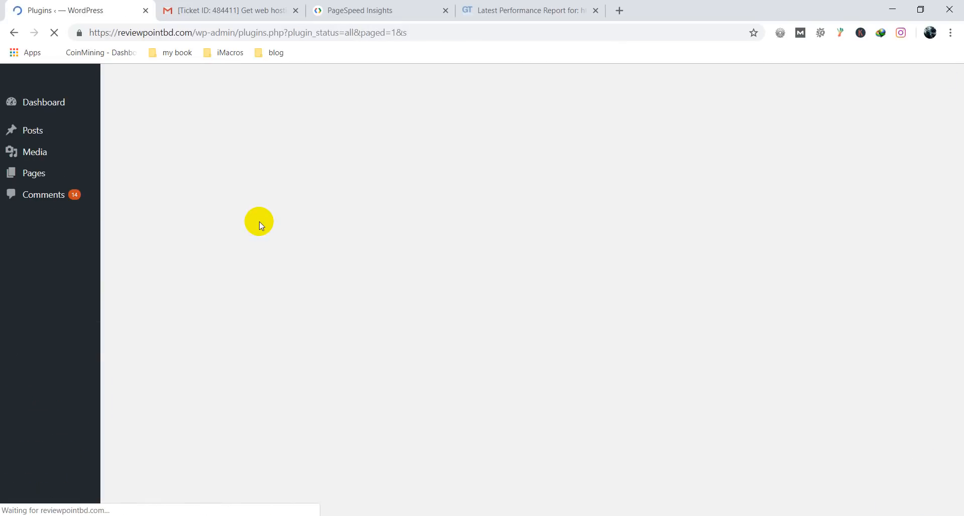
scroll(254, 226, down, 7)
scroll(253, 236, down, 6)
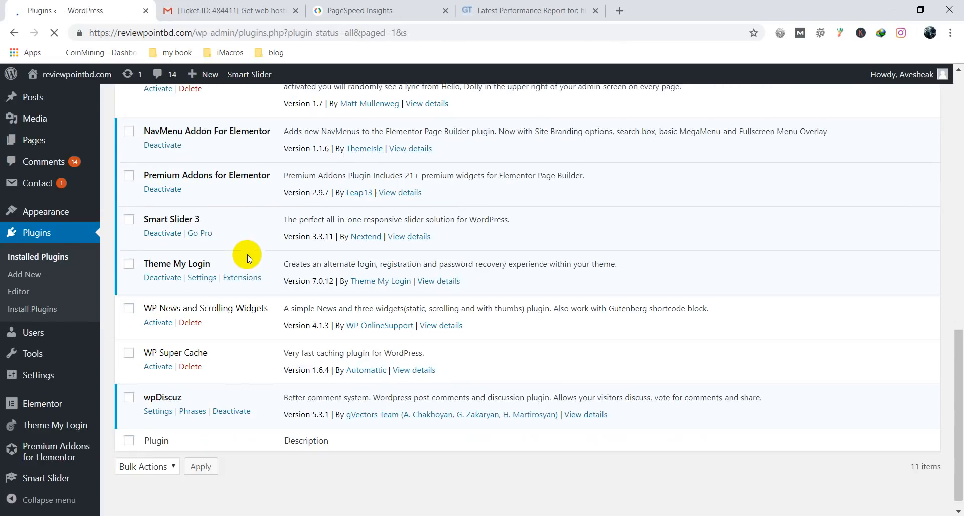
click(191, 355)
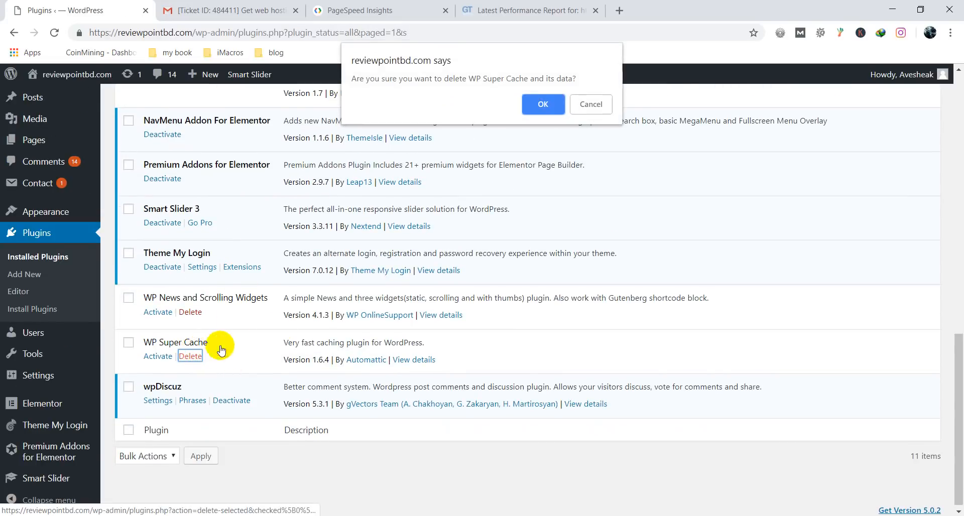
click(544, 107)
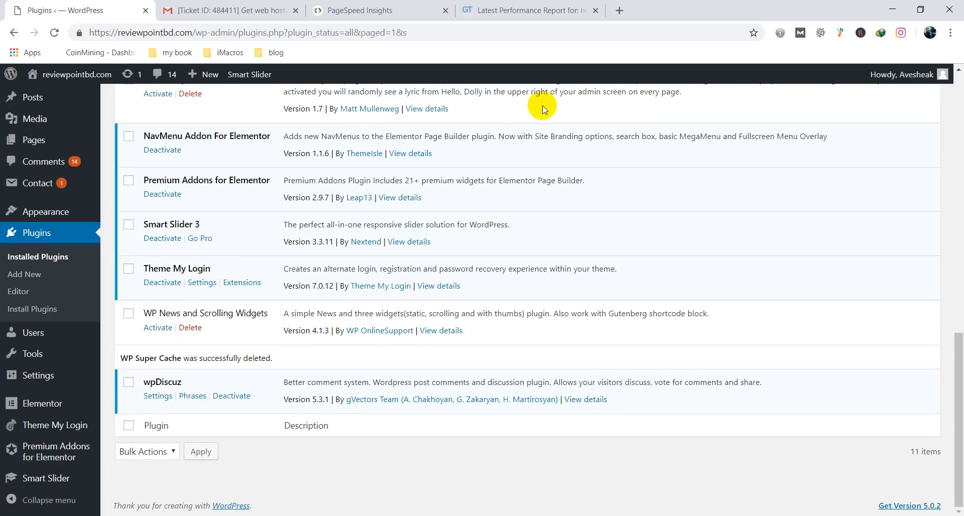
Step: Open the page for adding new plugins to the site
click(49, 259)
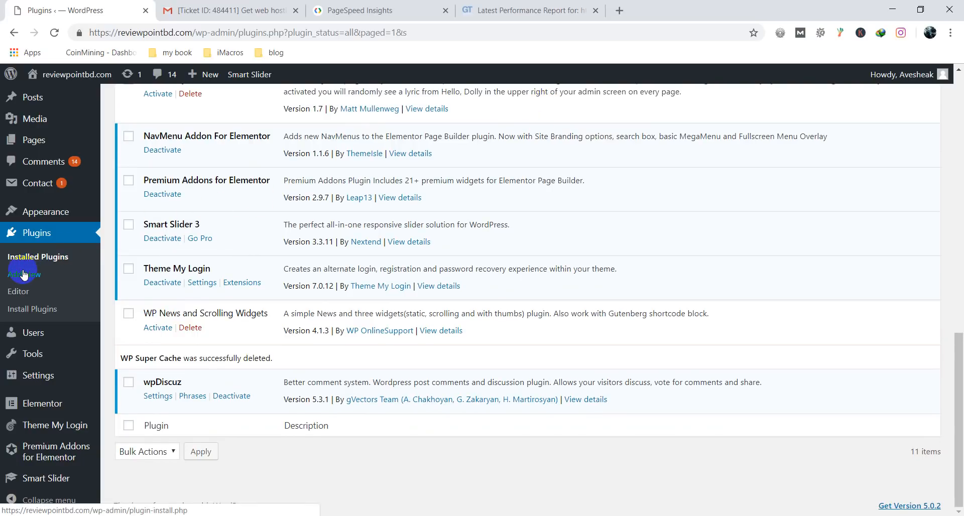
scroll(65, 130, up, 4)
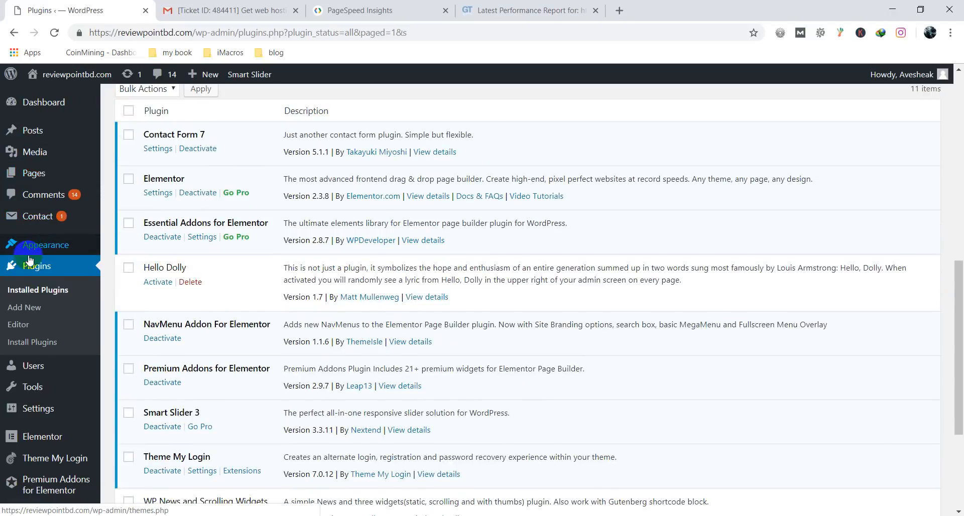
click(27, 309)
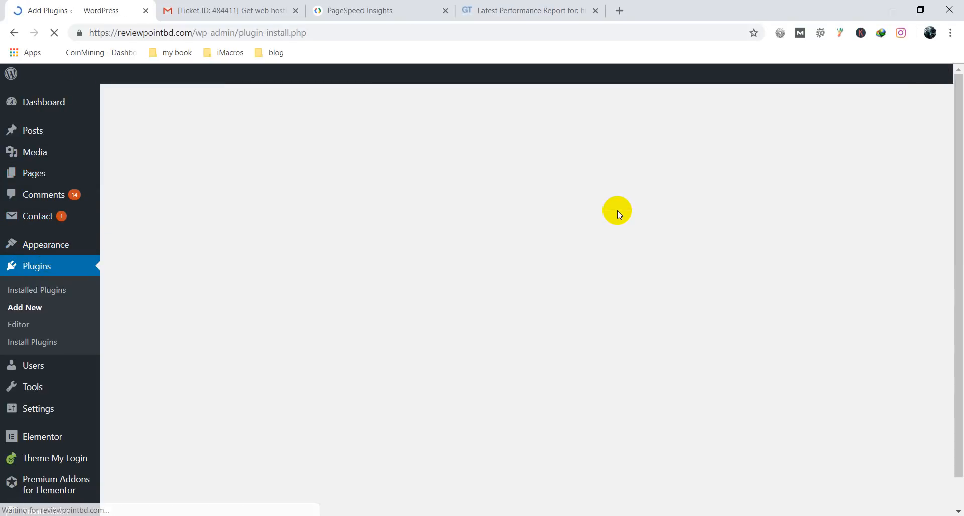
scroll(602, 221, down, 4)
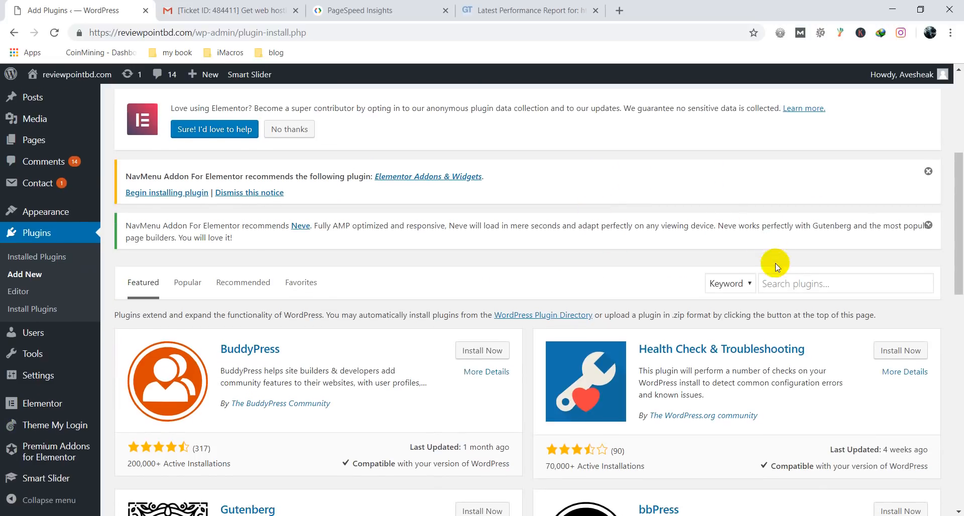
Step: Search the plugin directory for "wp super cache"
click(773, 283)
text(wp)
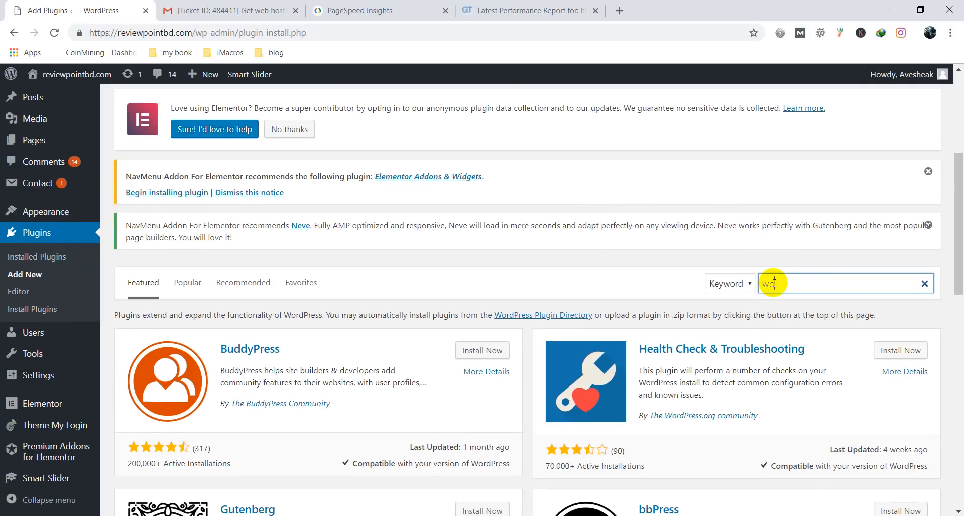
text( sup)
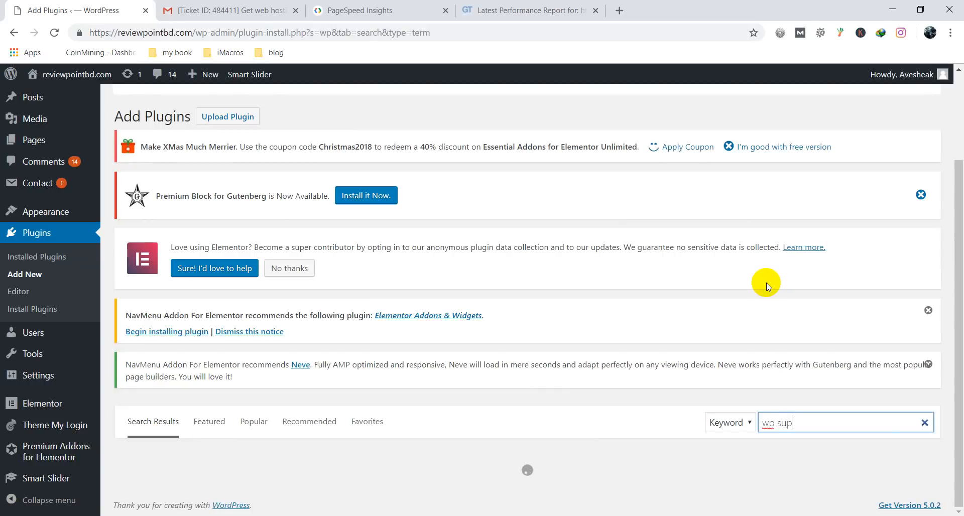
text(ed)
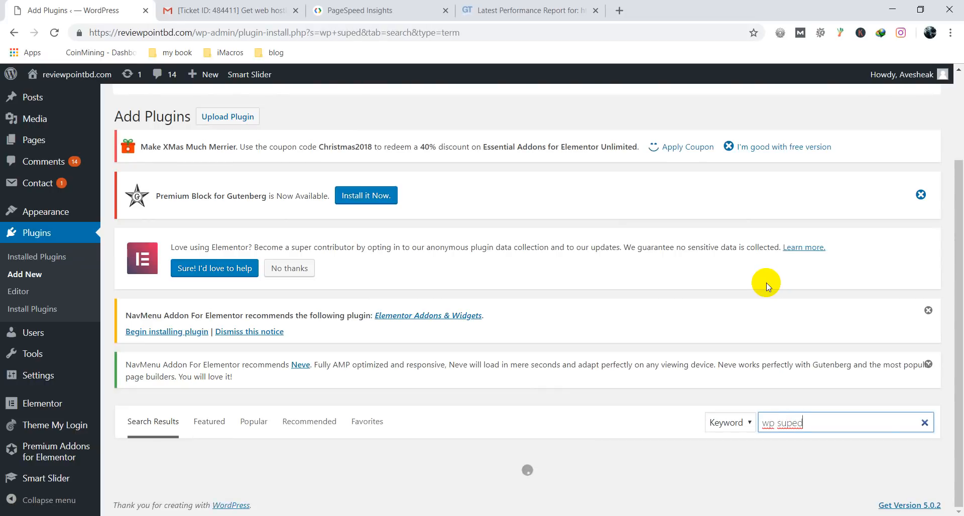
text(r cahe)
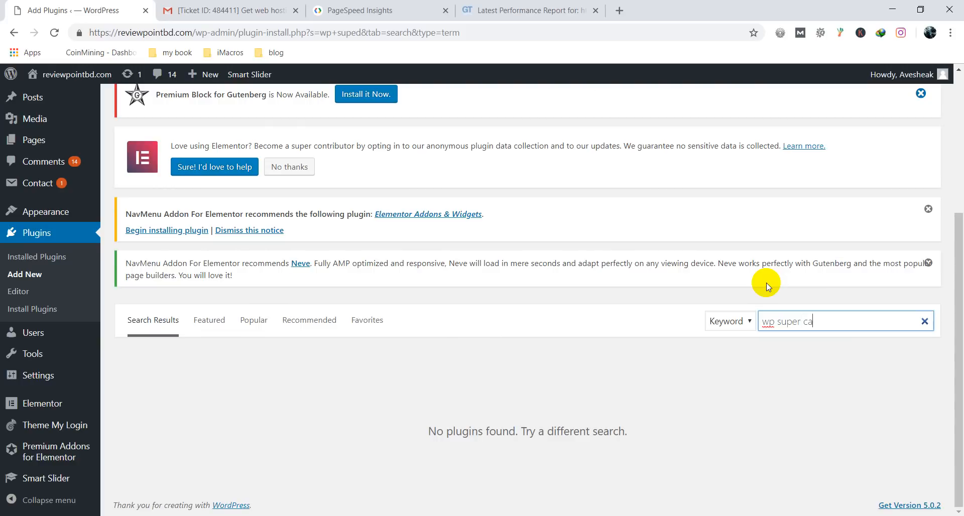
key(BackSpace)
key(BackSpace)
key(BackSpace)
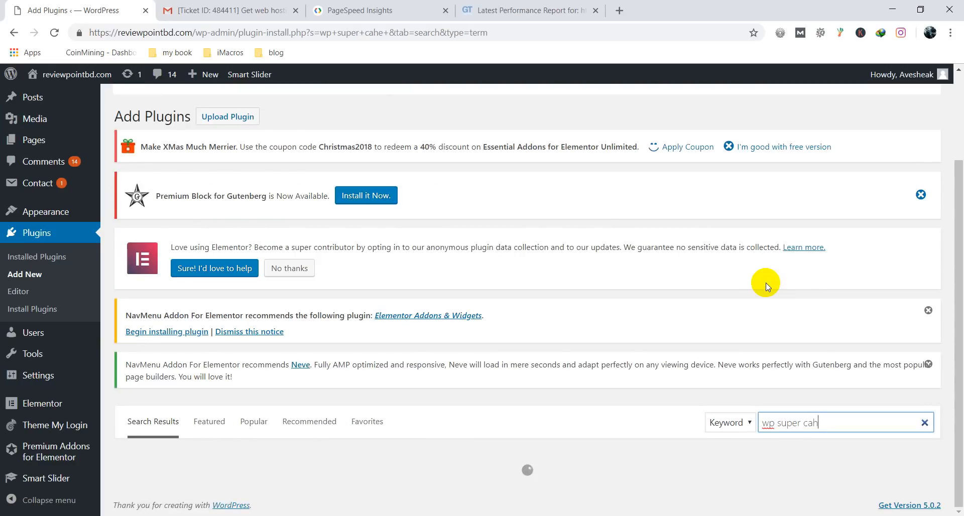
text(ache)
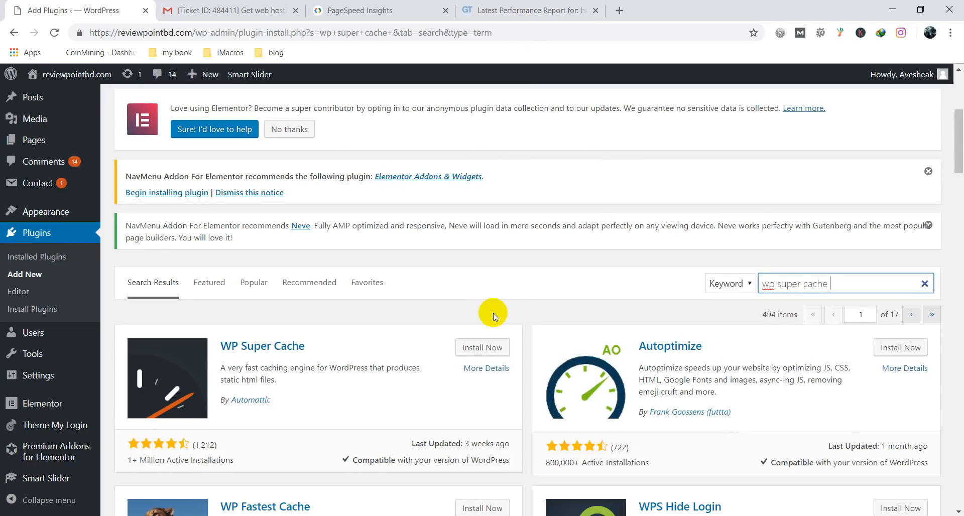
Step: Install the WP Super Cache and Autoptimize plugins from the search results
scroll(491, 306, down, 1)
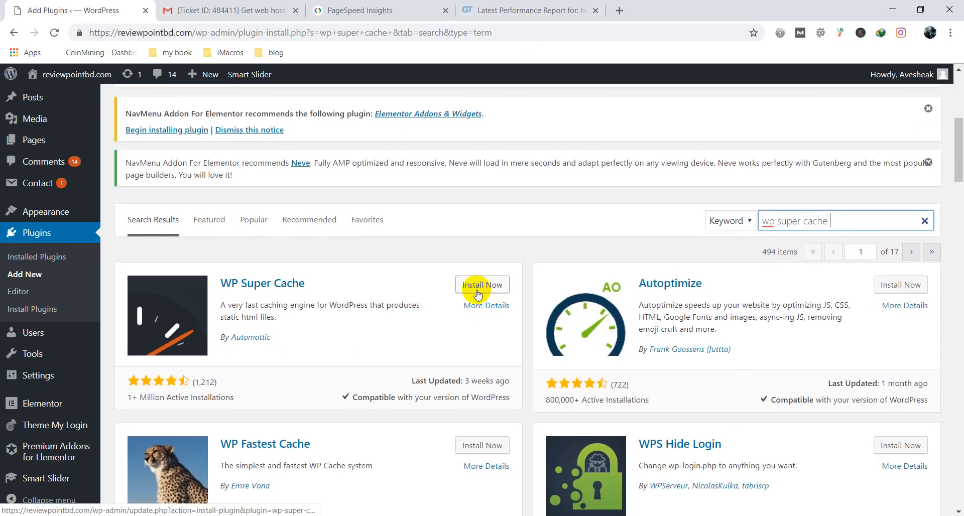
click(177, 294)
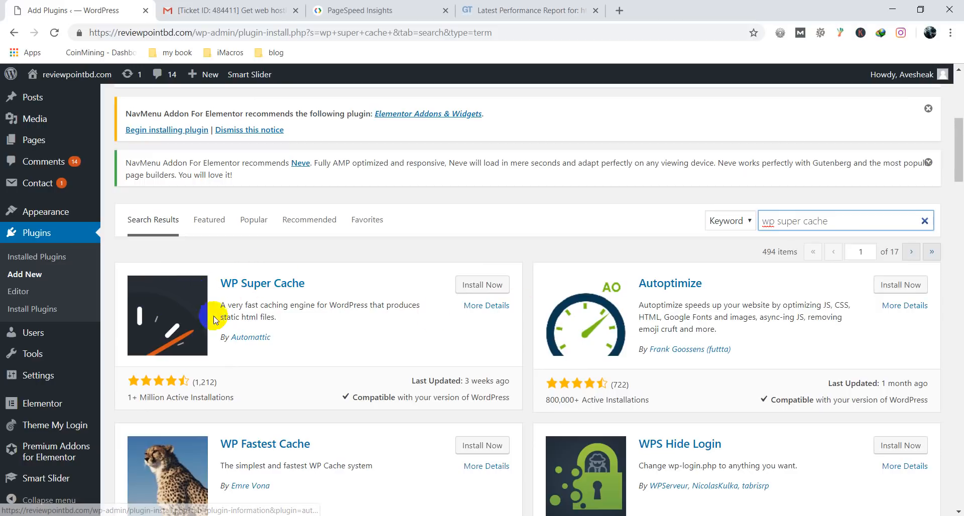
click(460, 286)
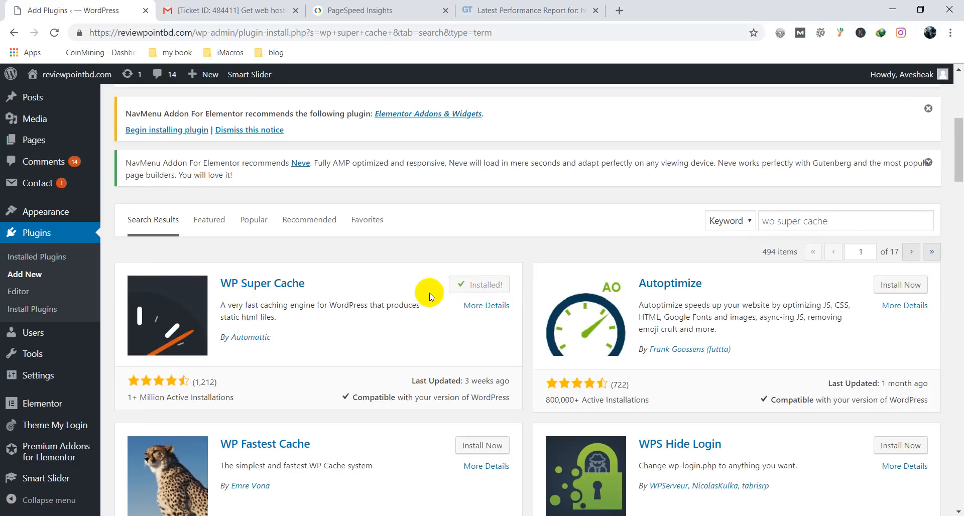
click(886, 293)
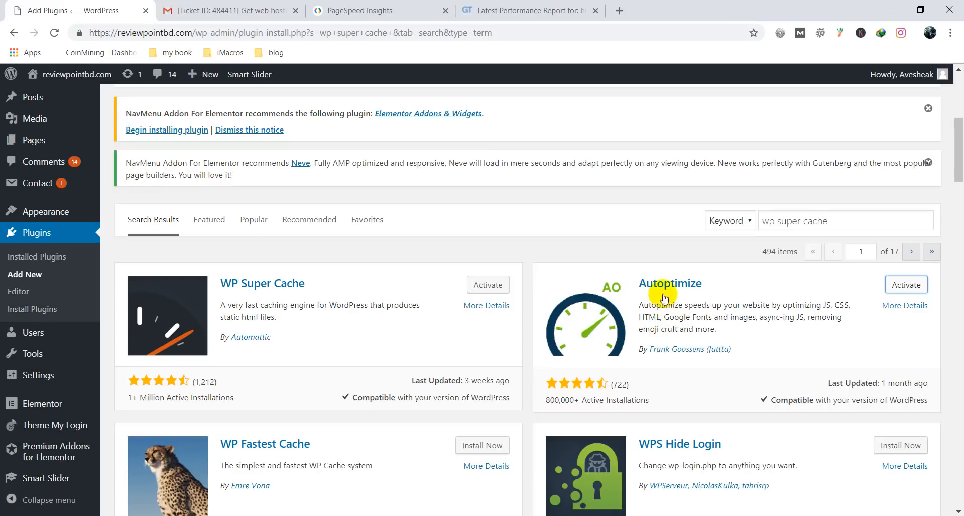
Step: Activate the newly installed Autoptimize plugin and the WP Super Cache plugin
click(912, 285)
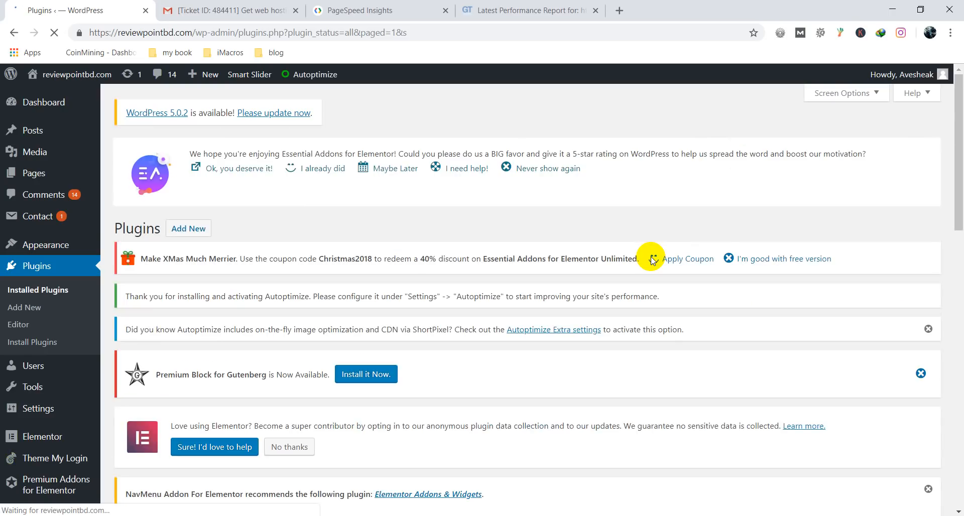
scroll(645, 258, down, 15)
scroll(637, 257, down, 2)
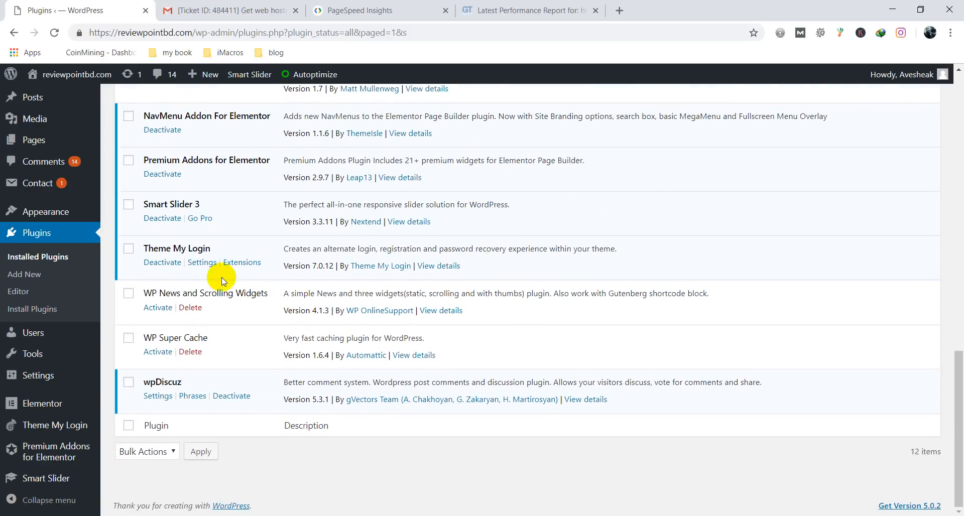
click(152, 353)
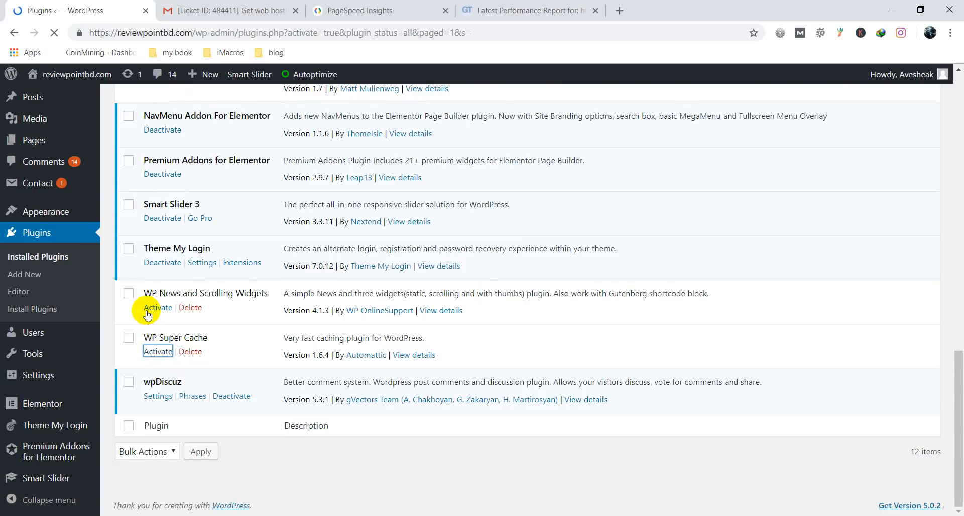
Step: Open the WP Super Cache settings, set Caching to "Caching On (Recommended)" and update the status
scroll(146, 310, down, 10)
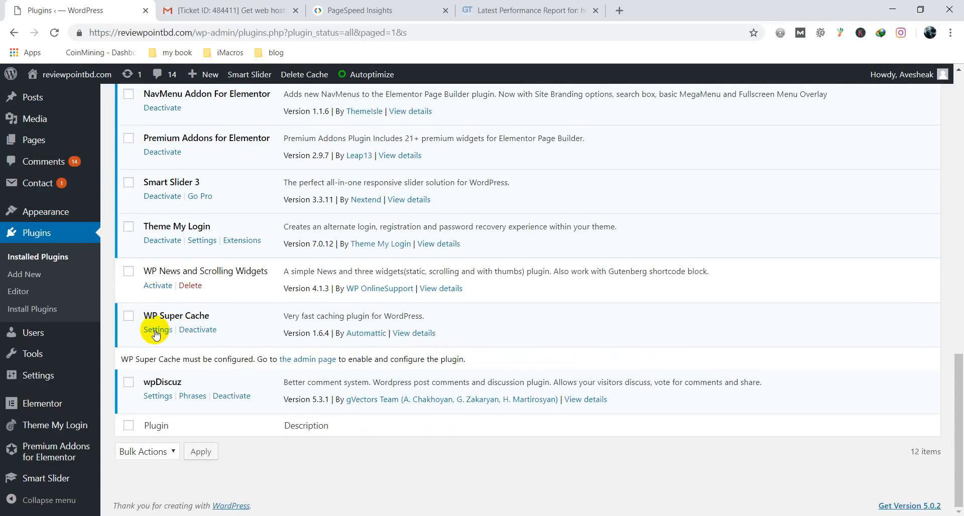
click(154, 334)
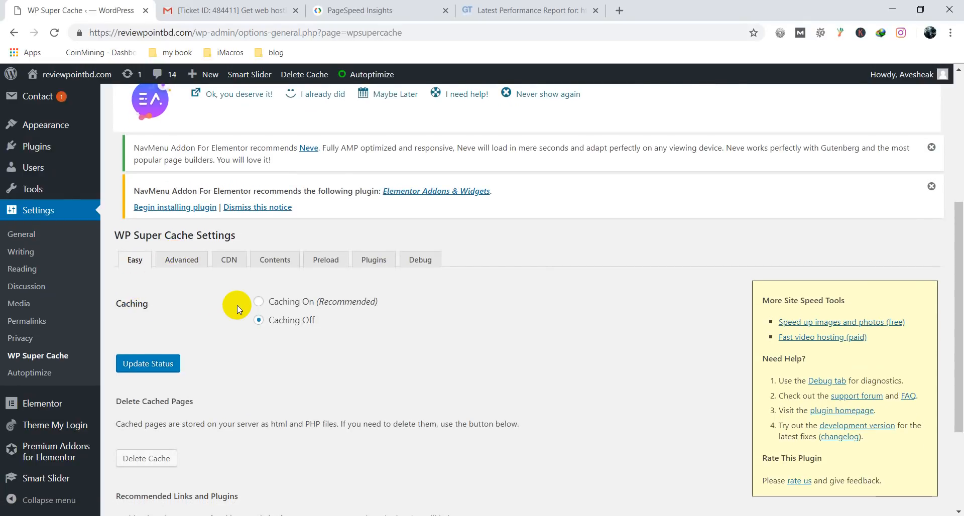
click(274, 304)
click(153, 366)
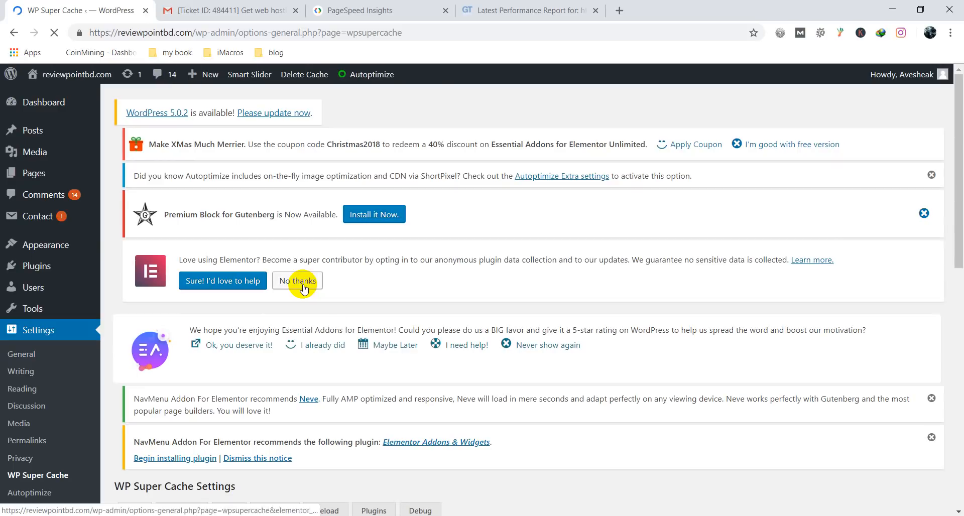
Step: In WP Super Cache's Advanced settings, enable "Don't cache pages for known users" and "Compress pages so they're served more quickly to visitors"
scroll(303, 289, down, 3)
scroll(302, 285, down, 3)
scroll(302, 284, down, 2)
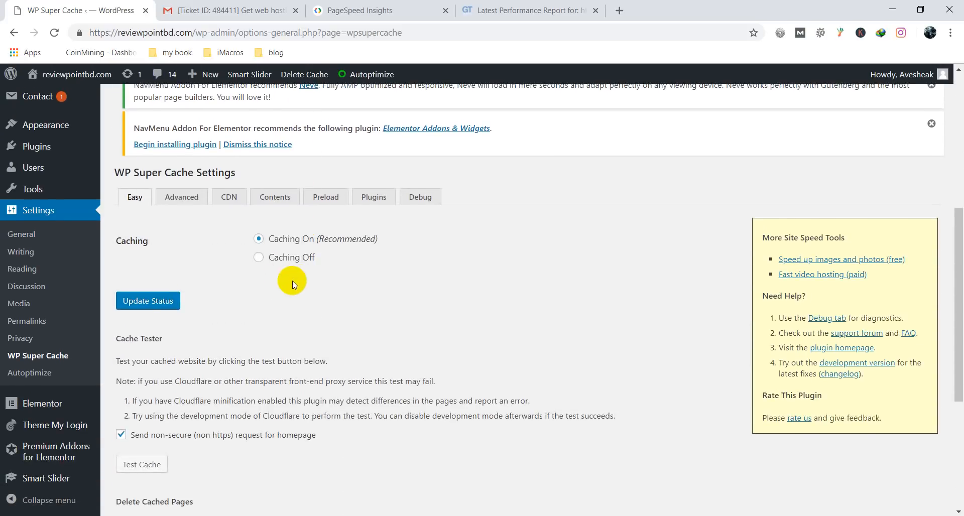
click(179, 200)
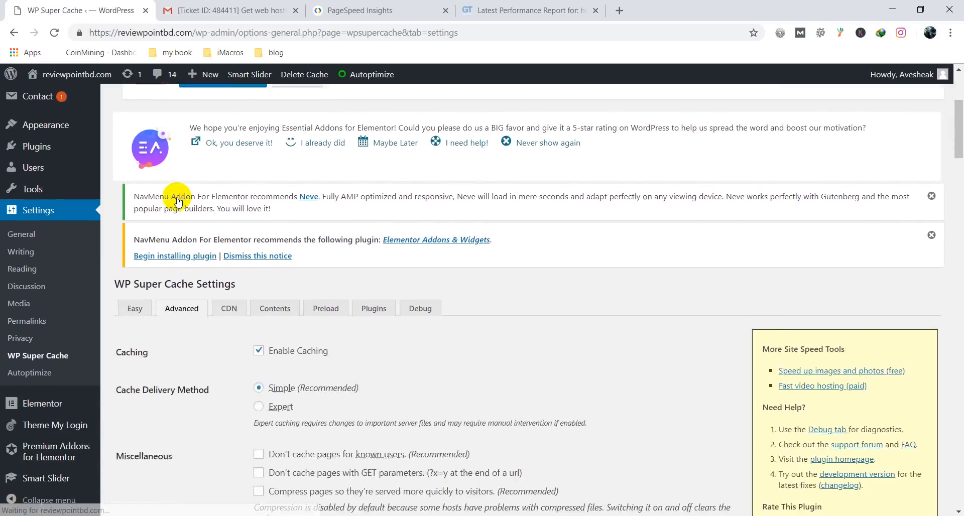
scroll(178, 201, down, 1)
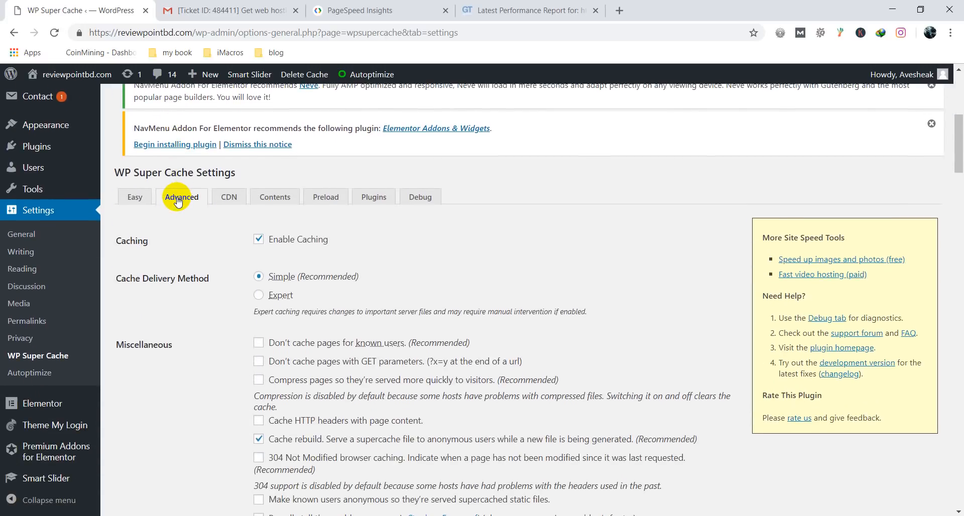
scroll(184, 308, down, 1)
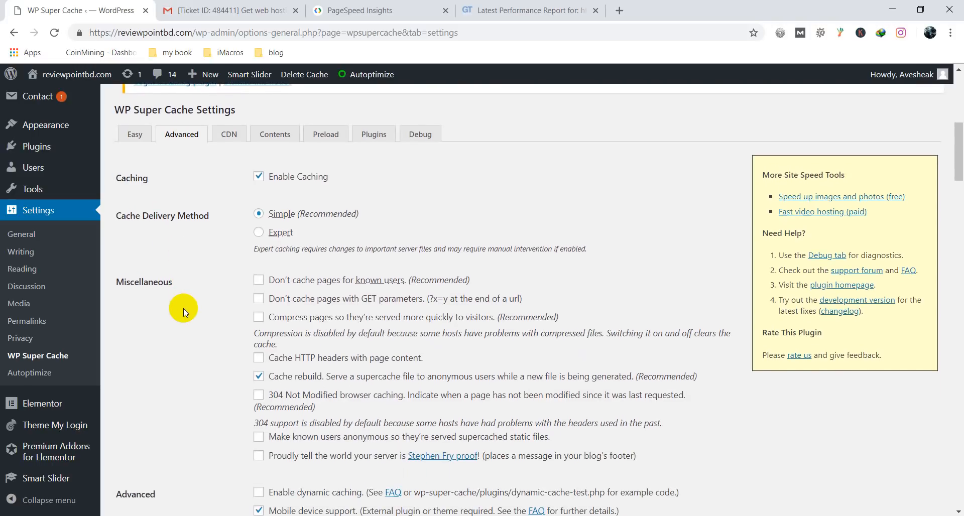
scroll(190, 283, down, 1)
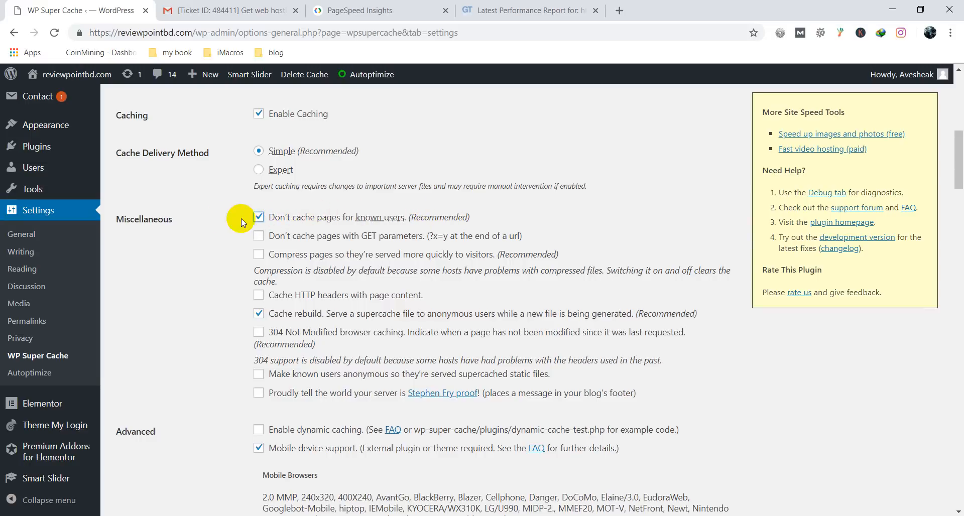
click(258, 254)
scroll(170, 291, down, 1)
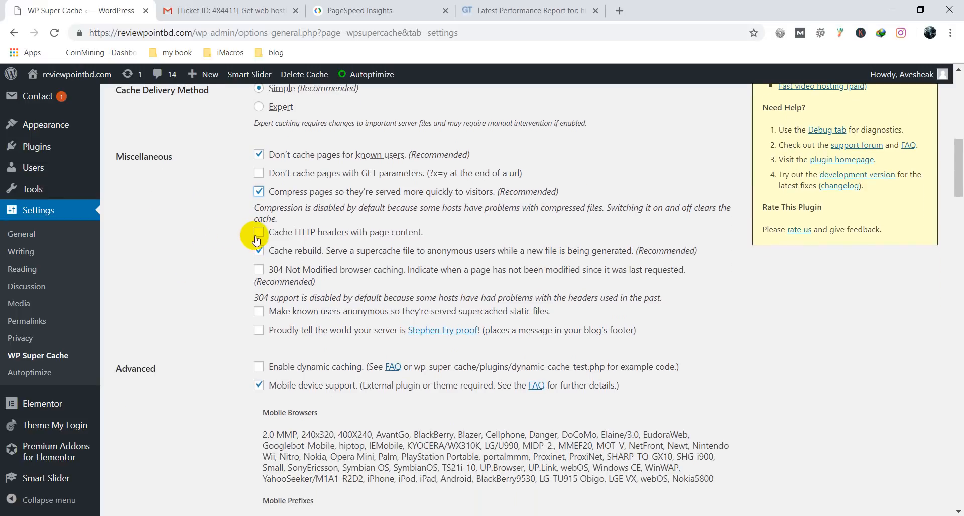
Step: Enable the recommended "Extra homepage checks" option in the Advanced section of the WP Super Cache settings
scroll(272, 321, down, 1)
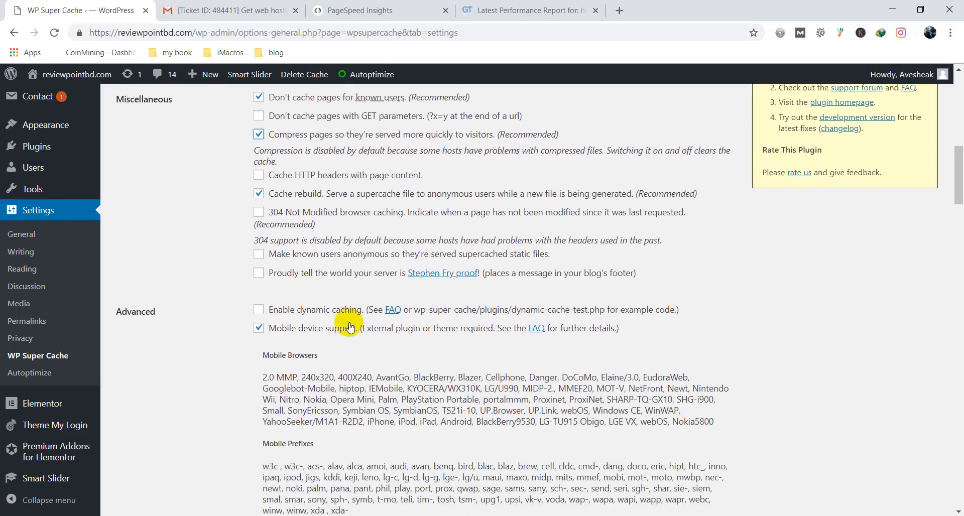
scroll(256, 316, down, 6)
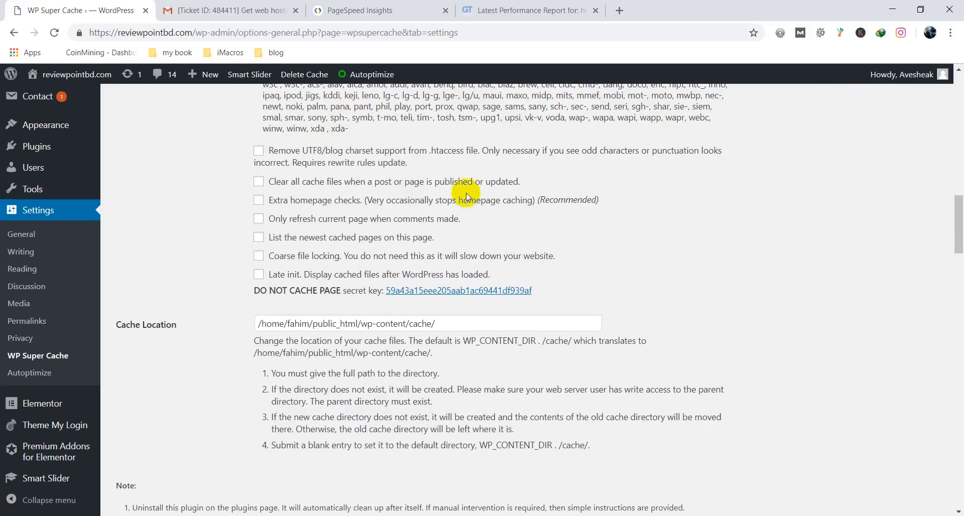
click(414, 203)
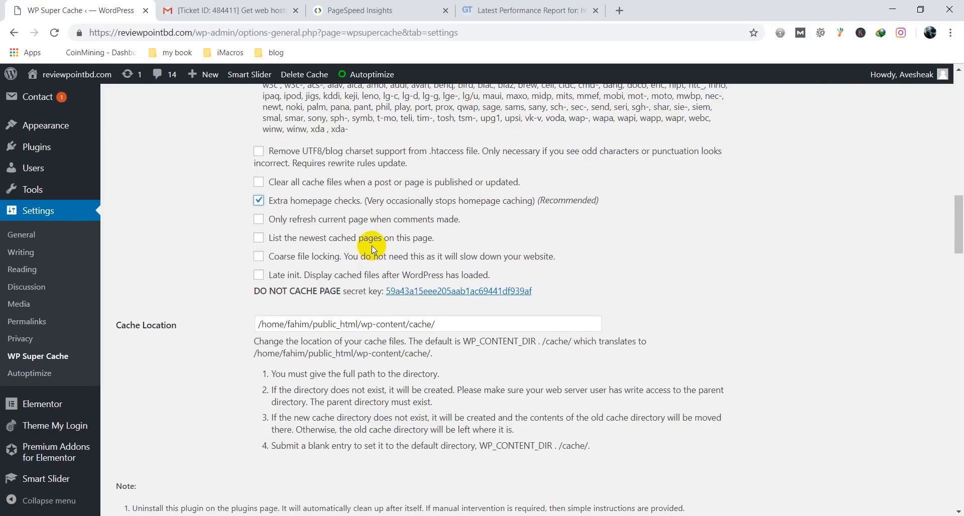
Step: Under Miscellaneous, enable "Don't cache pages with GET parameters" and "Make known users anonymous so they're served supercached static files"
scroll(347, 266, up, 3)
scroll(347, 266, up, 4)
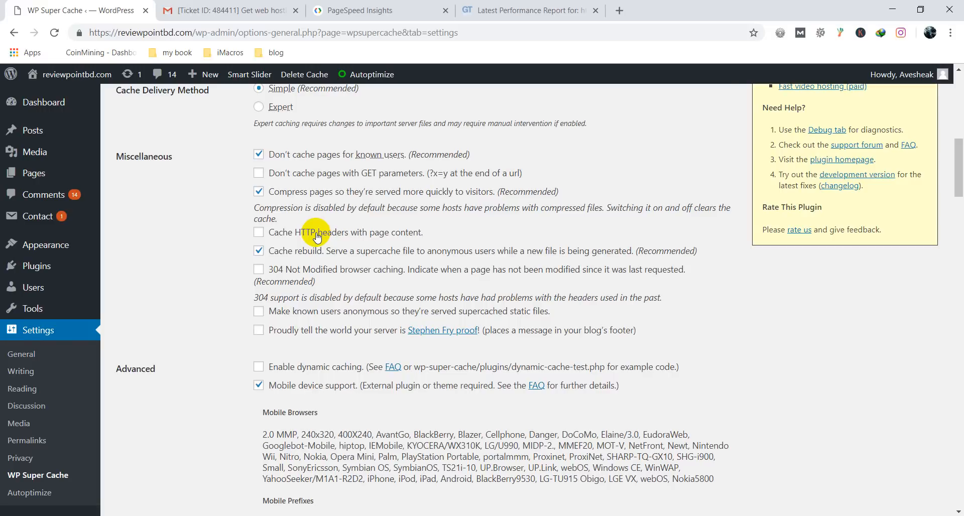
scroll(317, 236, down, 5)
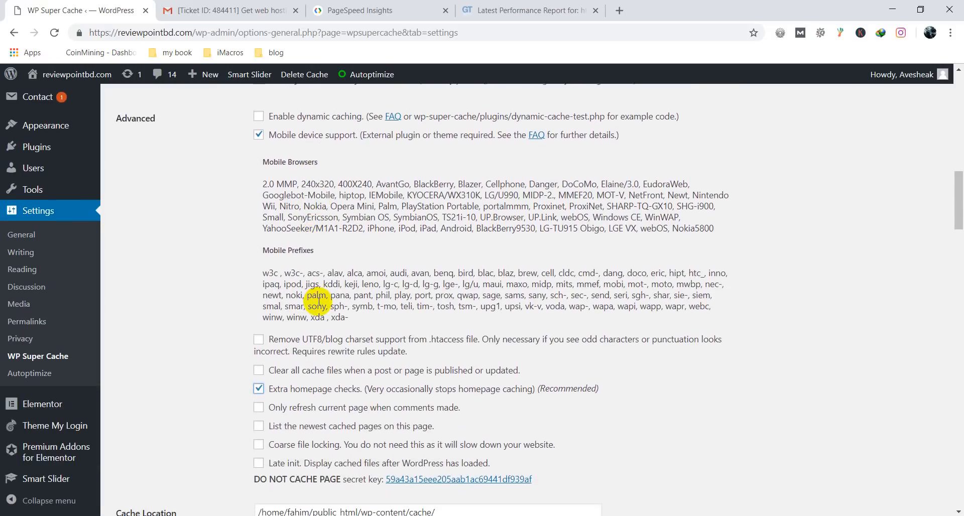
scroll(332, 296, up, 8)
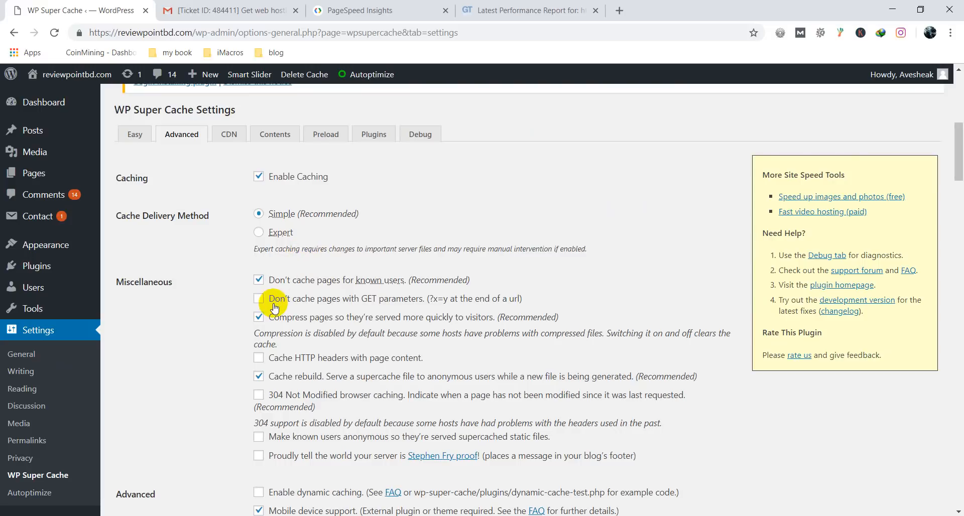
click(365, 304)
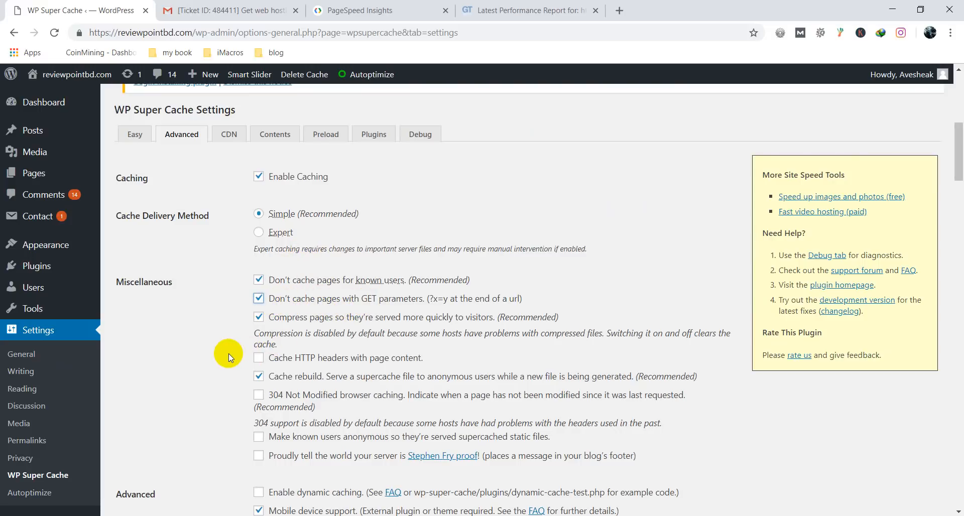
scroll(241, 351, down, 1)
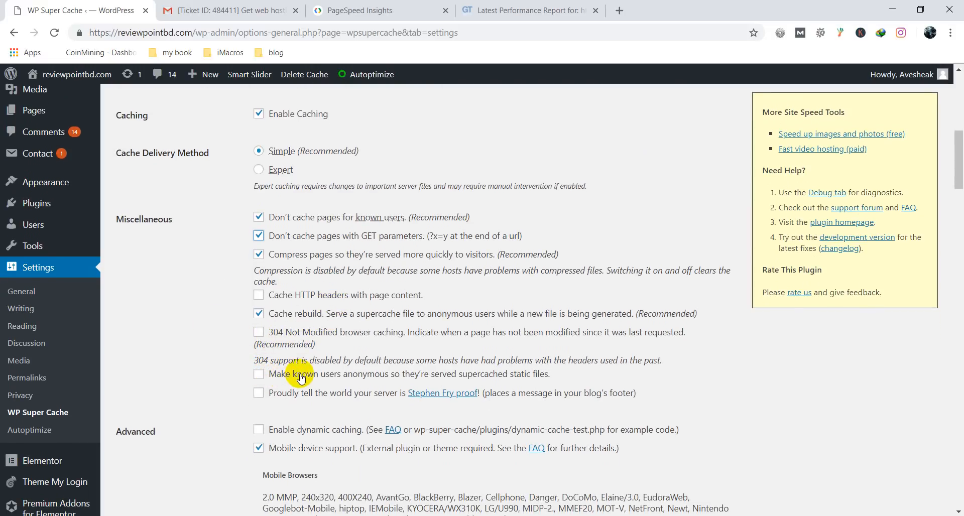
click(257, 374)
scroll(184, 361, down, 1)
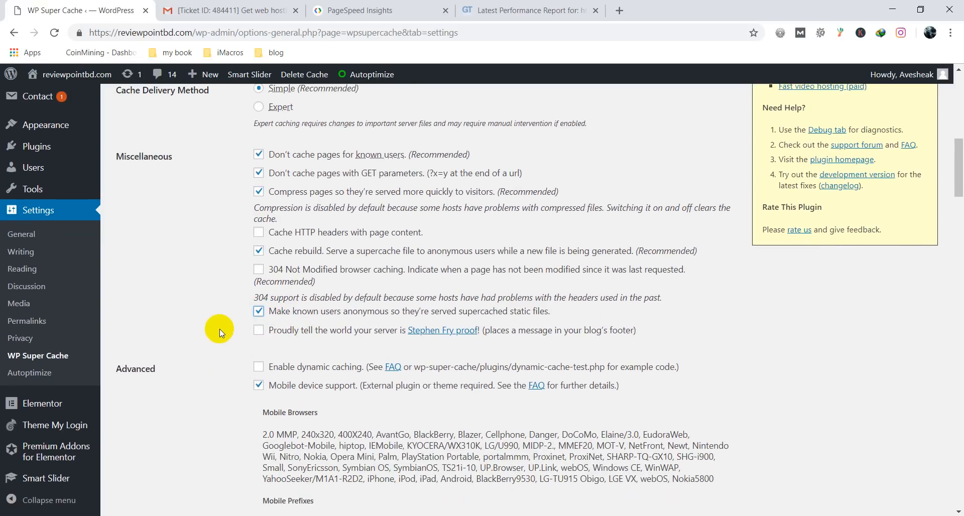
Step: In the Advanced section, enable dynamic caching and "Clear all cache files when a post or page is published or updated"
click(274, 376)
scroll(227, 360, down, 1)
scroll(186, 318, down, 3)
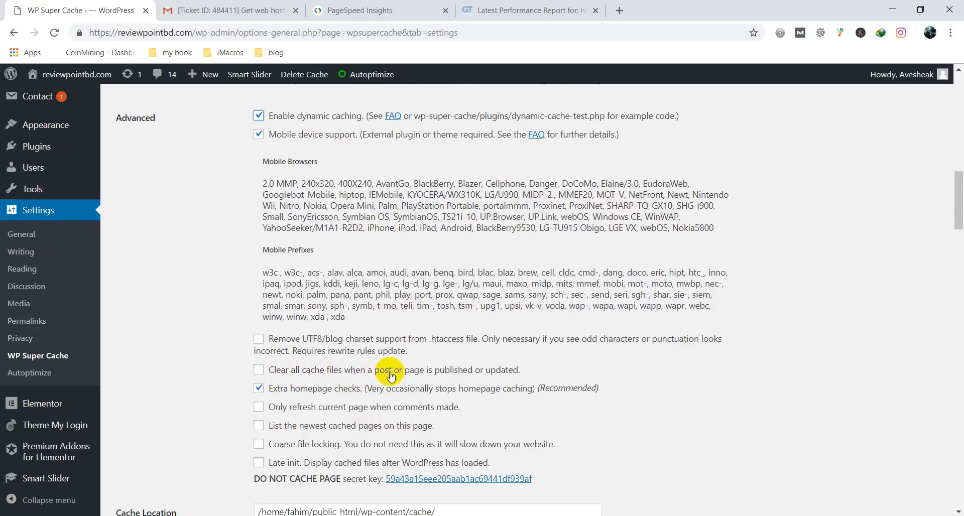
click(485, 373)
Step: Check the cache location, expiry time and garbage collection settings, and update the status to save the Advanced options
scroll(179, 326, down, 3)
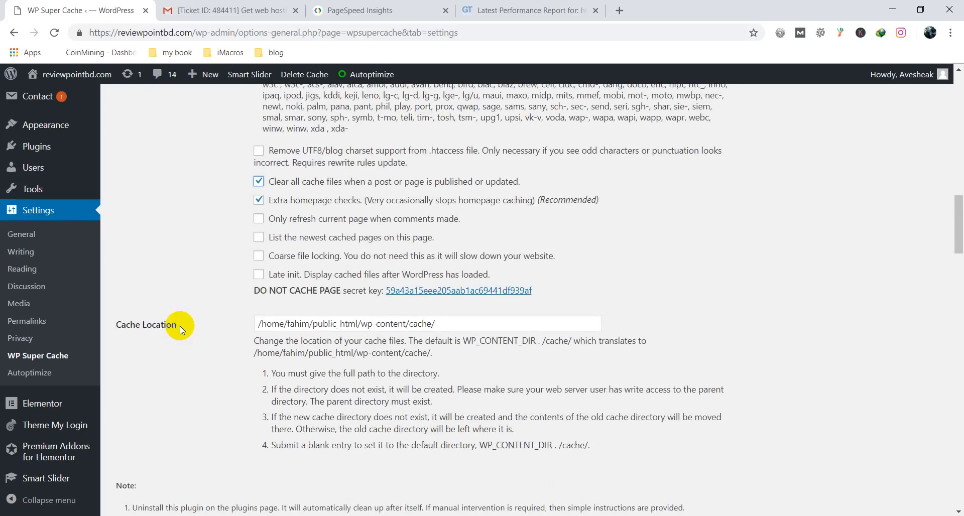
scroll(180, 326, down, 2)
scroll(178, 326, up, 3)
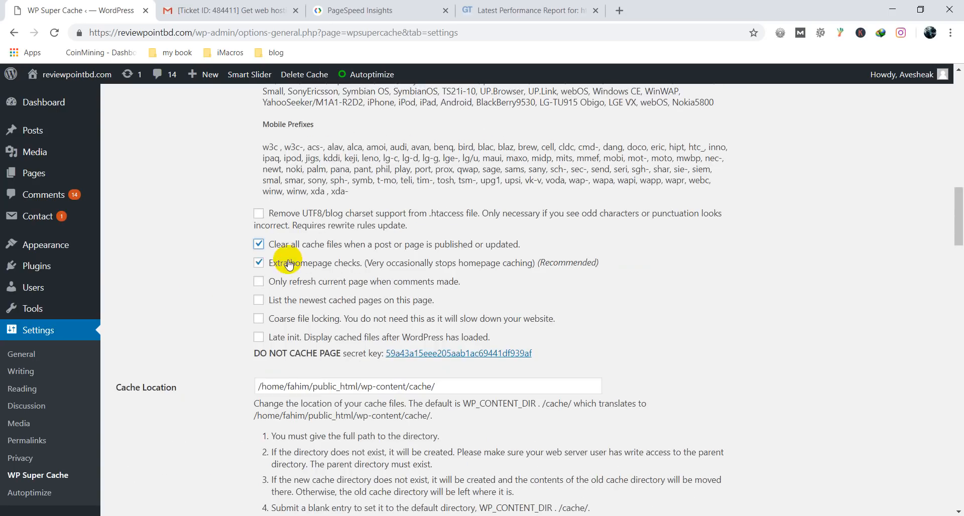
scroll(189, 259, down, 1)
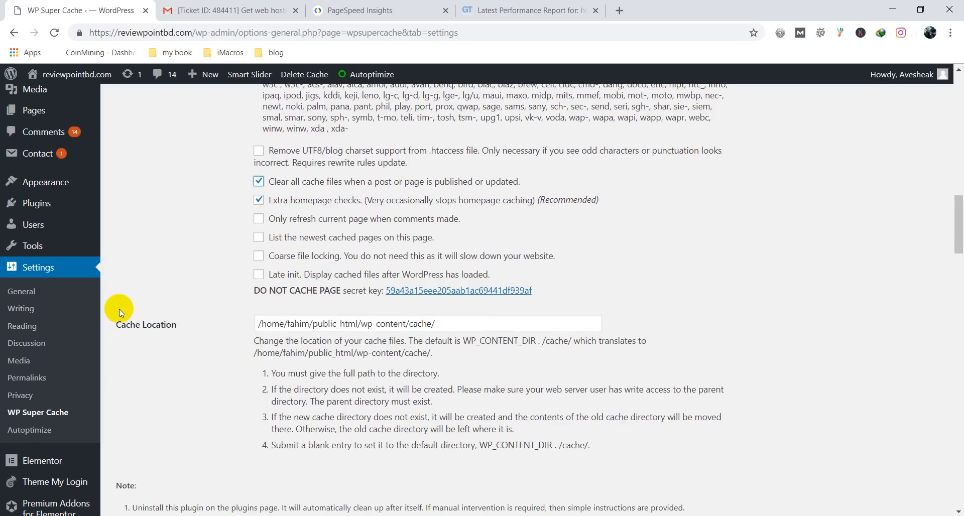
scroll(166, 301, down, 2)
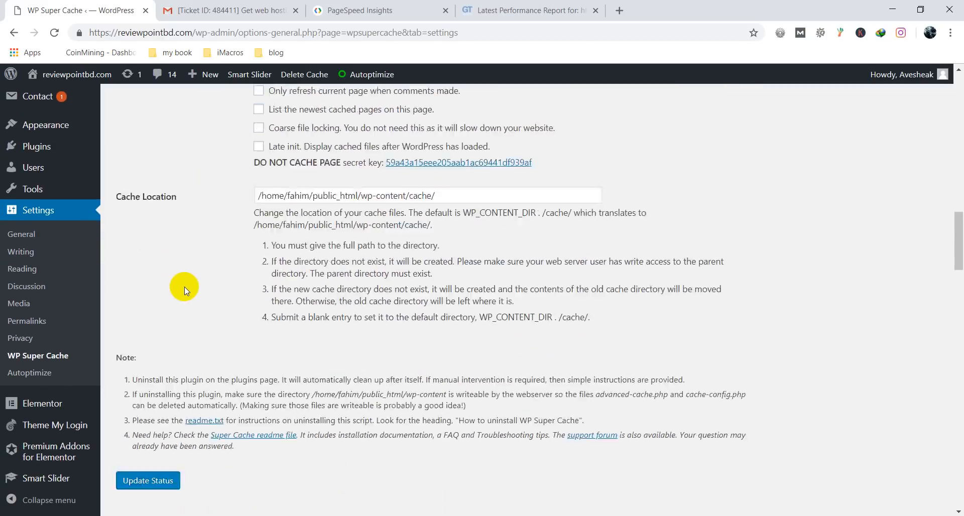
scroll(184, 288, down, 4)
scroll(150, 241, down, 2)
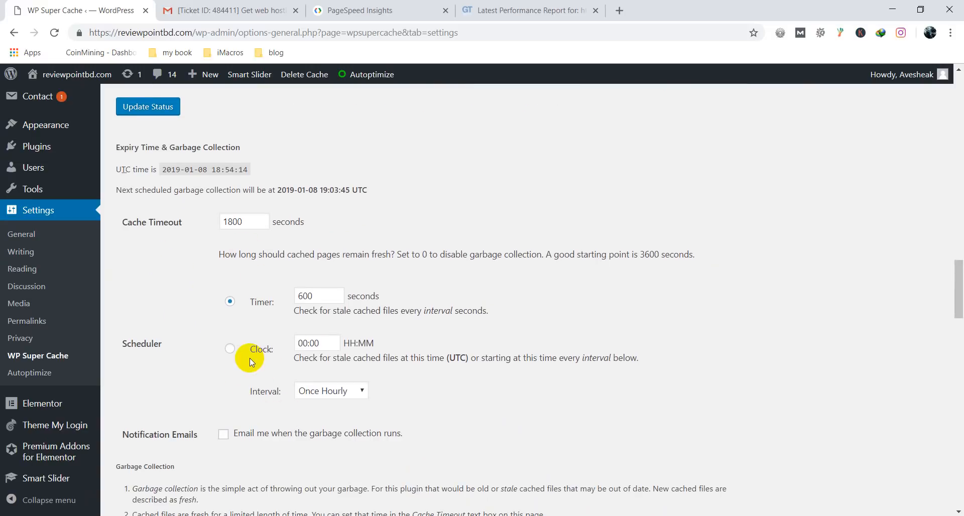
scroll(248, 357, down, 1)
scroll(195, 357, down, 2)
scroll(195, 357, down, 4)
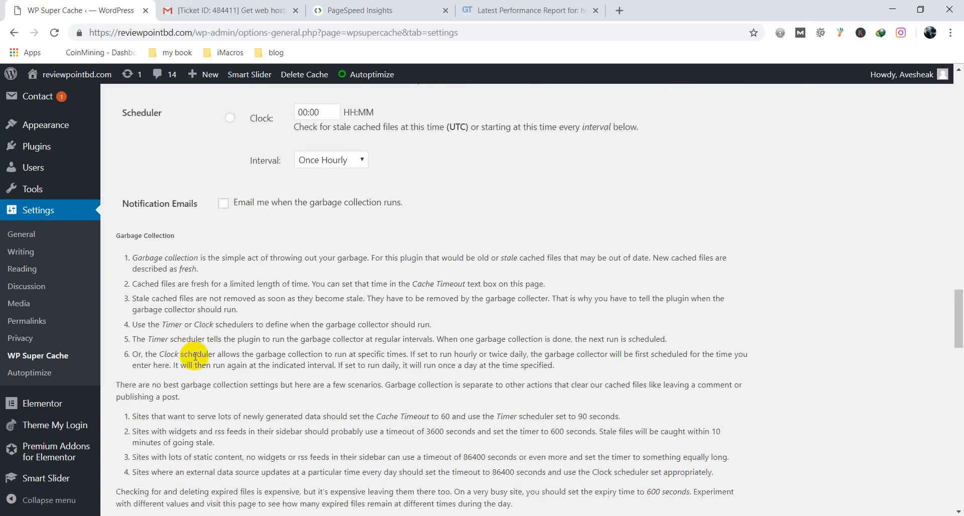
scroll(195, 359, up, 6)
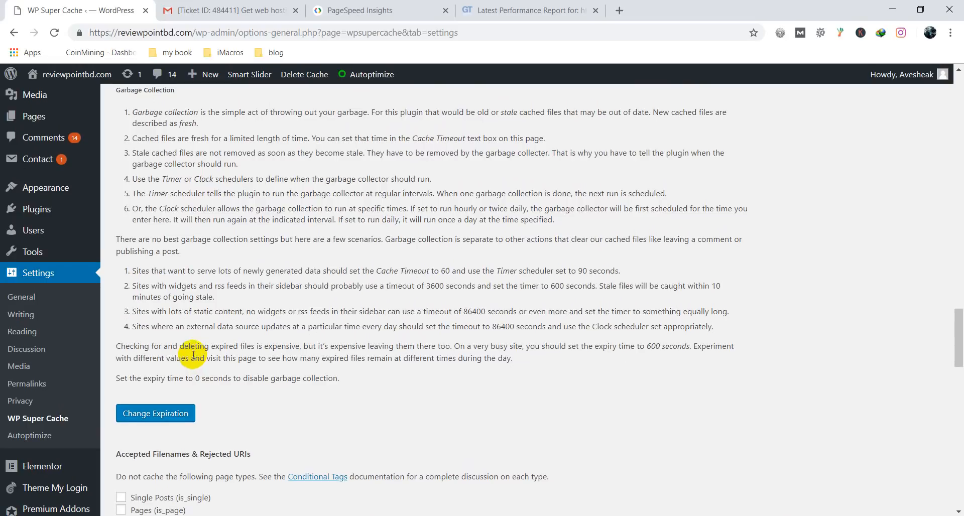
scroll(245, 257, up, 4)
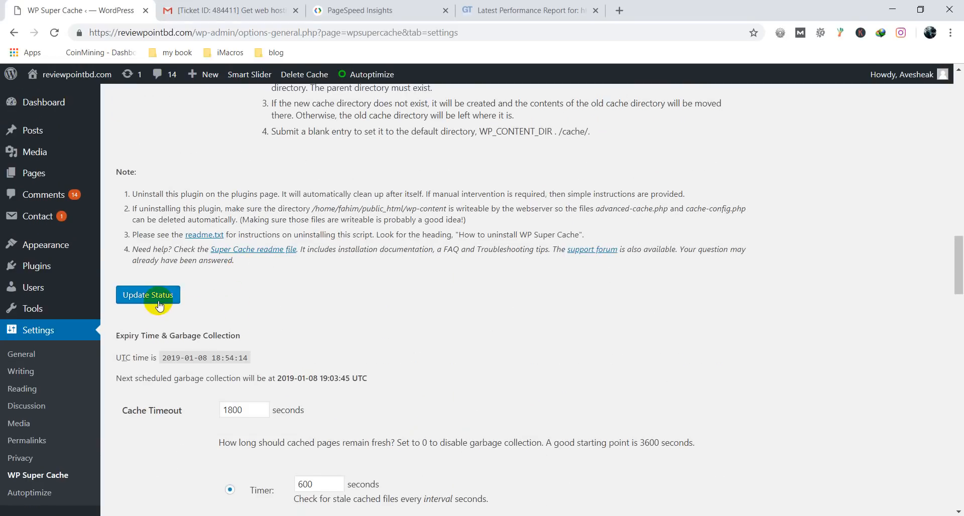
click(159, 301)
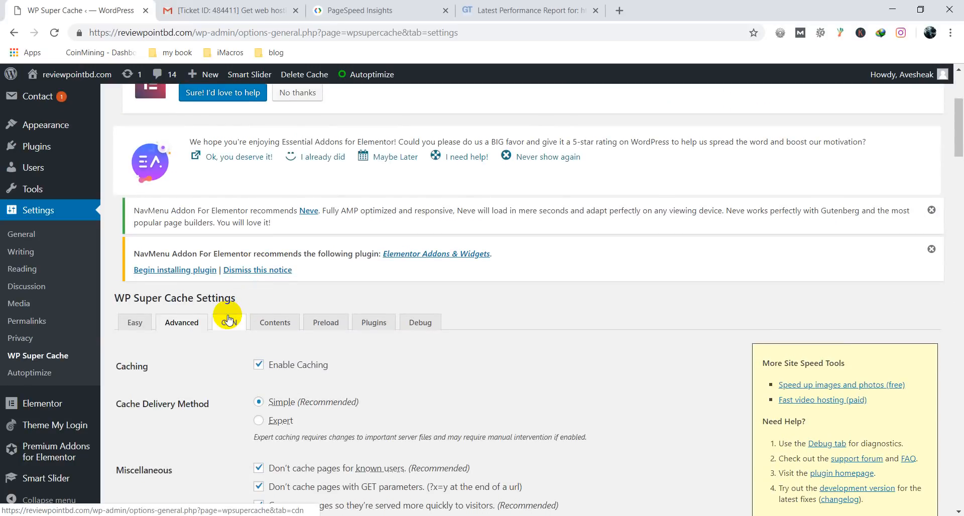
Step: Examine the CDN settings of WP Super Cache, including the CDN support option and the site URL fields
click(229, 320)
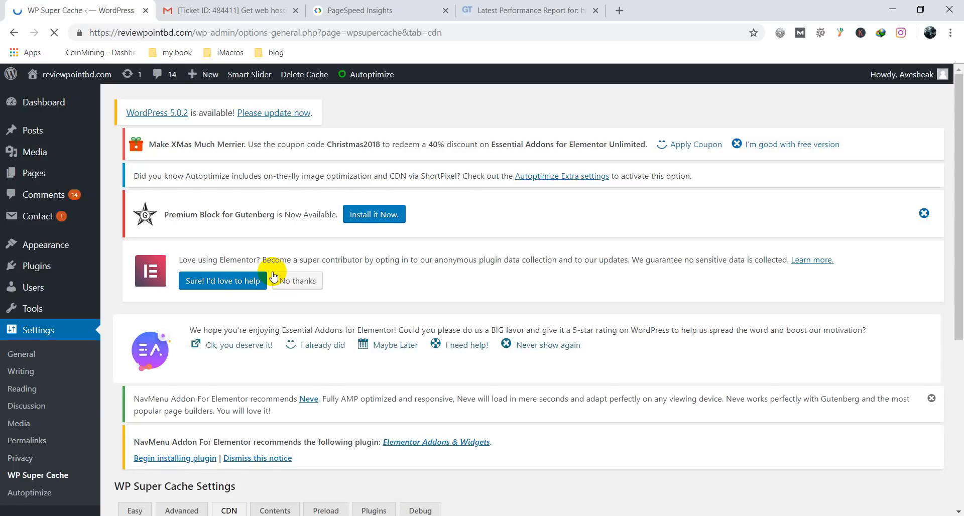
scroll(273, 277, down, 1)
scroll(236, 361, down, 1)
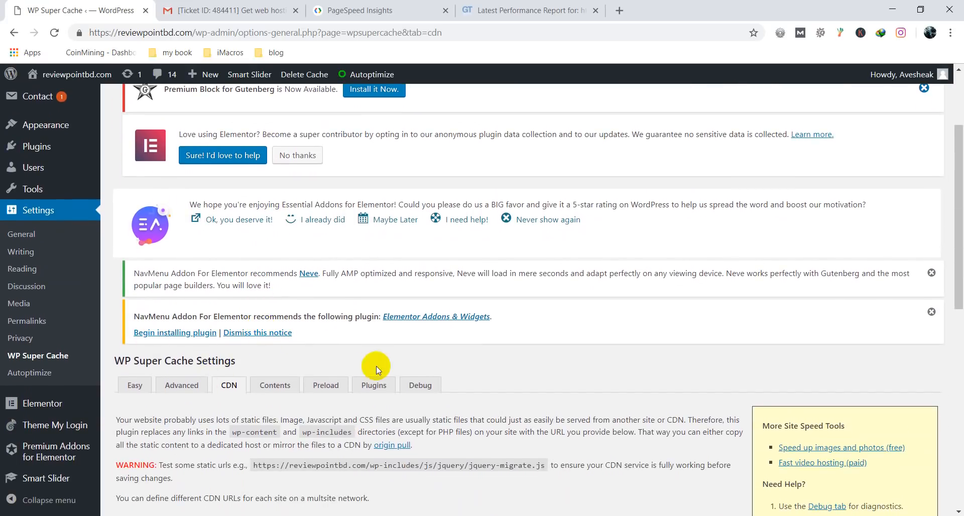
scroll(320, 371, down, 3)
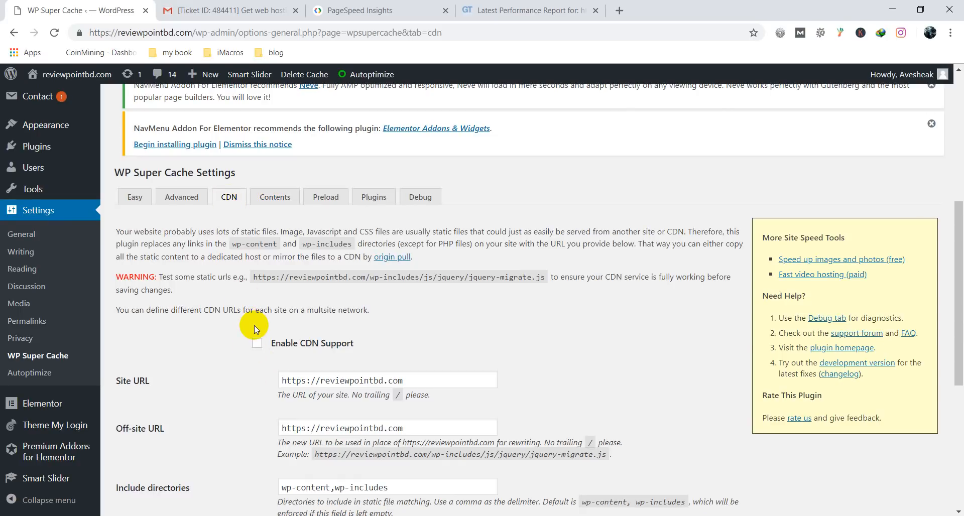
scroll(254, 325, down, 1)
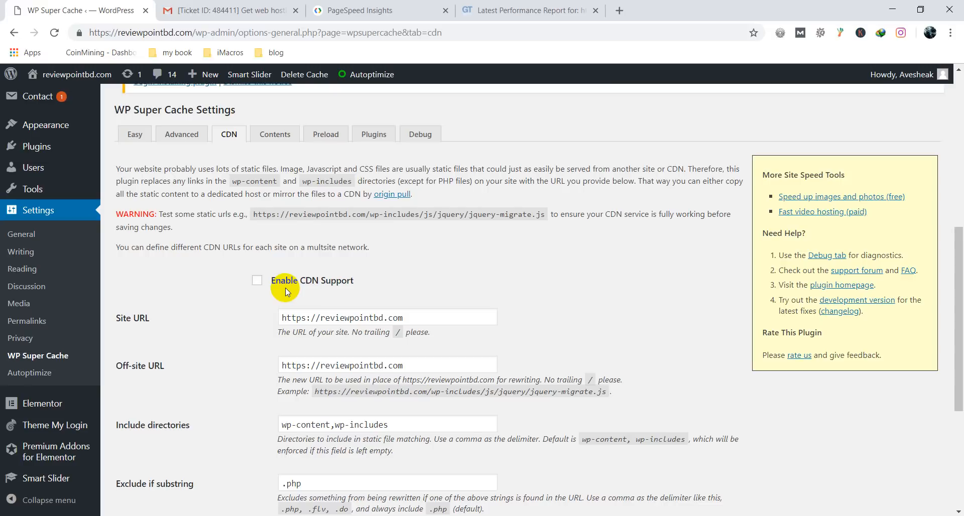
Step: Look through the Contents and Preload settings of WP Super Cache
click(280, 142)
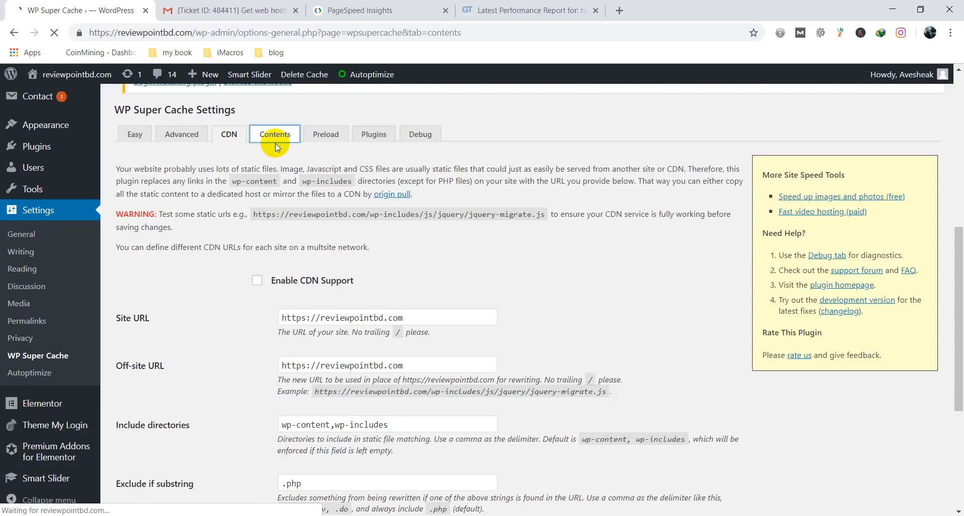
scroll(276, 146, down, 3)
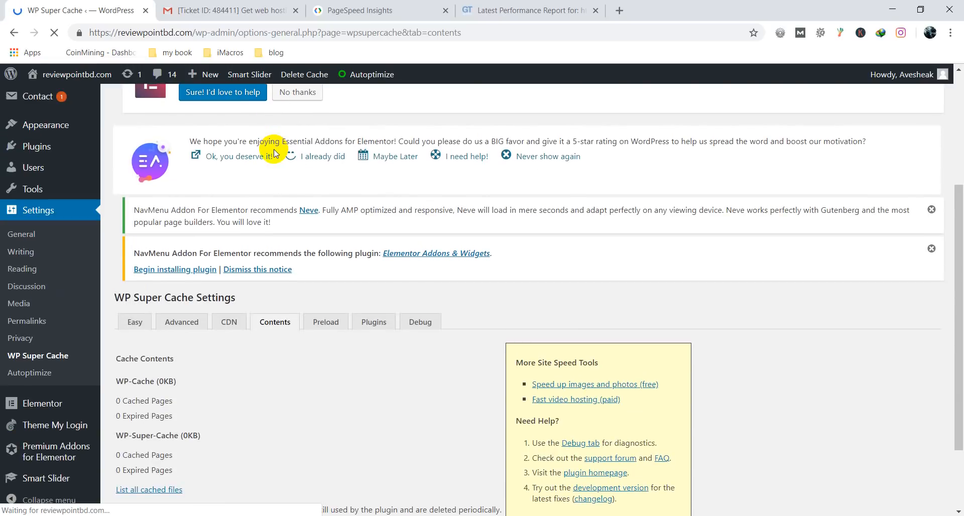
scroll(274, 153, down, 2)
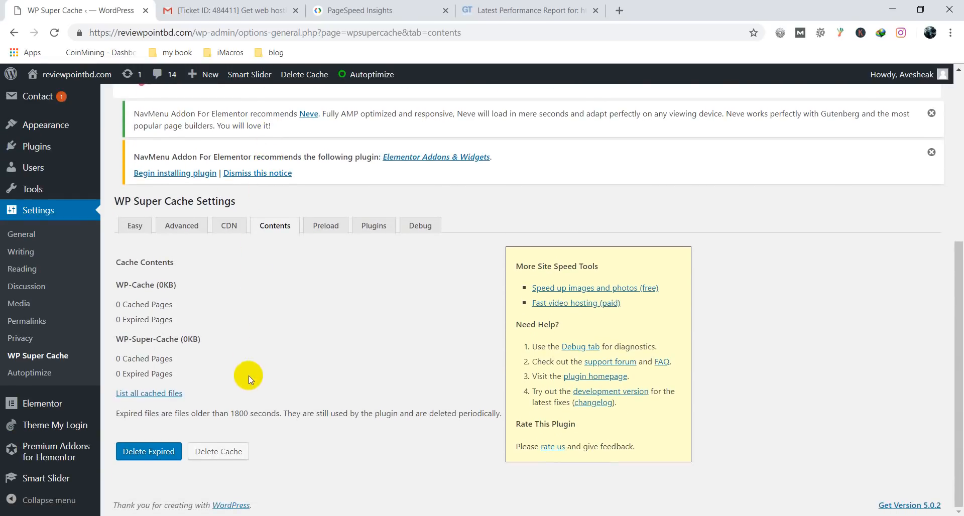
click(327, 226)
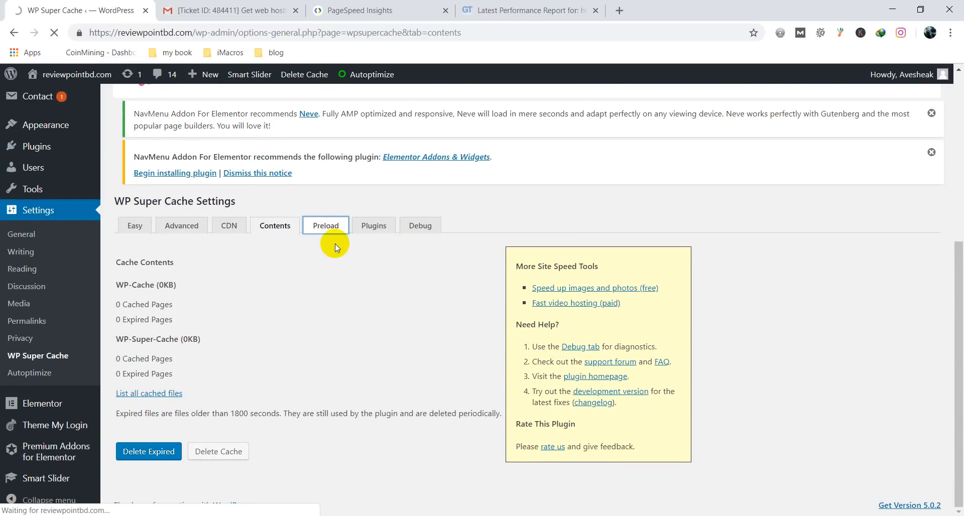
scroll(335, 246, down, 2)
scroll(336, 246, down, 5)
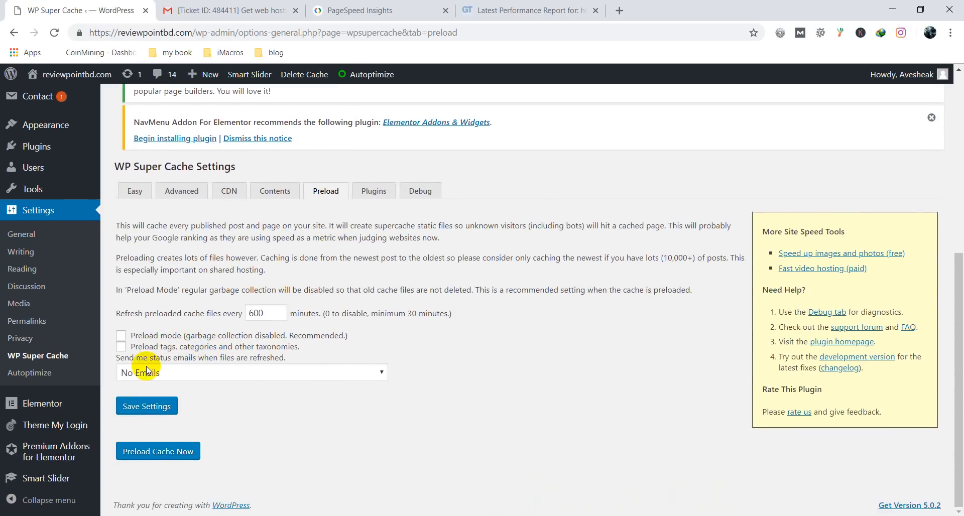
Step: Look through the Plugins and Debug settings of WP Super Cache
click(374, 203)
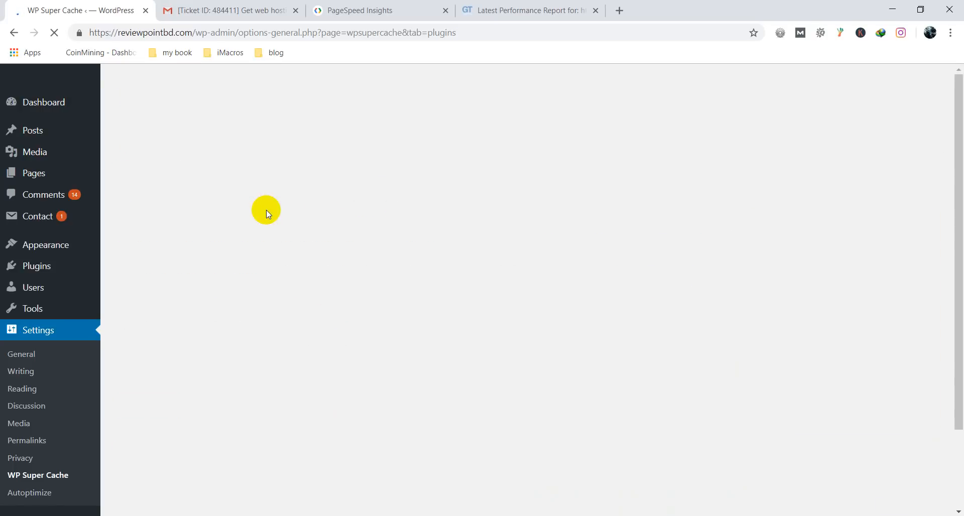
scroll(266, 215, down, 3)
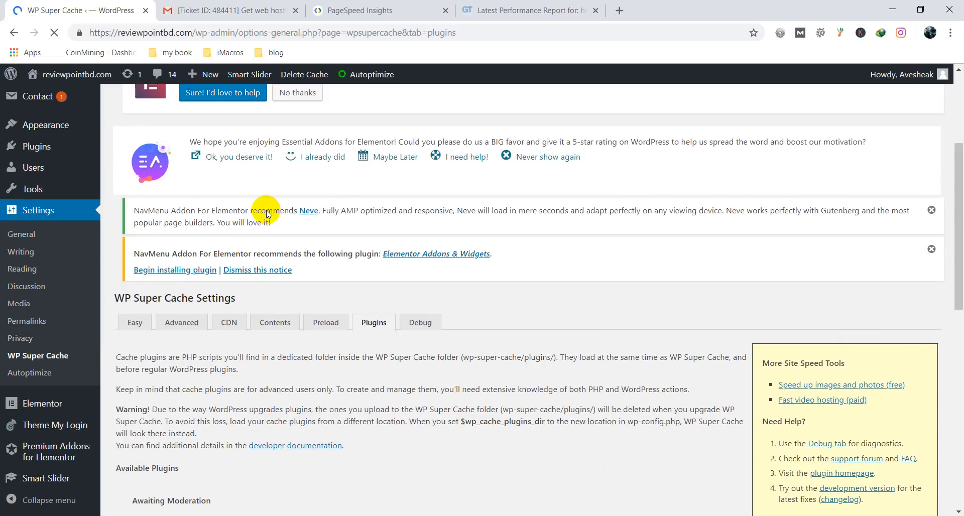
scroll(246, 251, down, 4)
scroll(224, 303, down, 1)
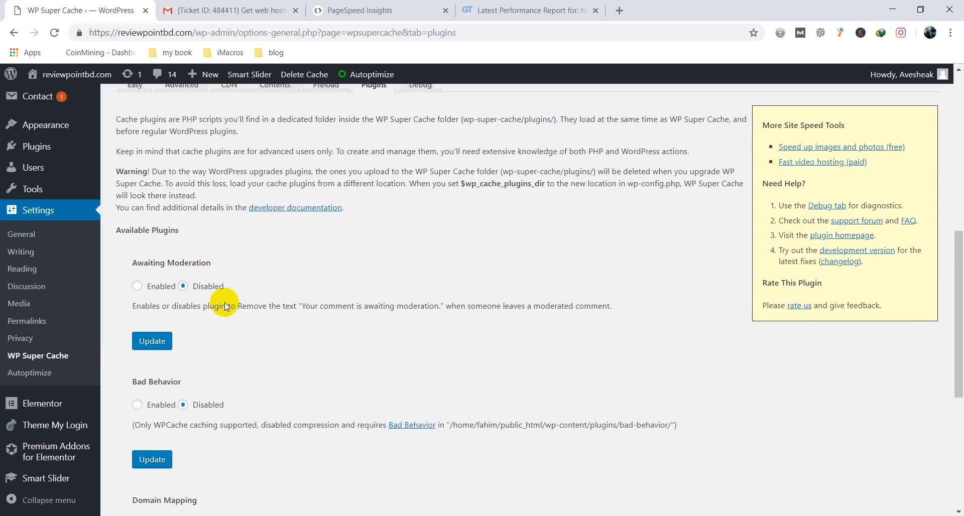
scroll(224, 302, down, 2)
scroll(236, 237, up, 3)
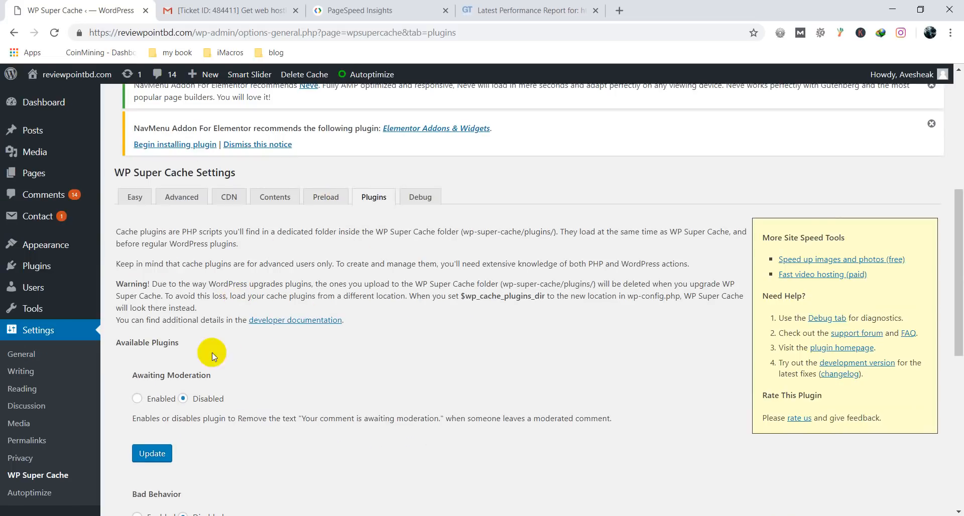
click(422, 200)
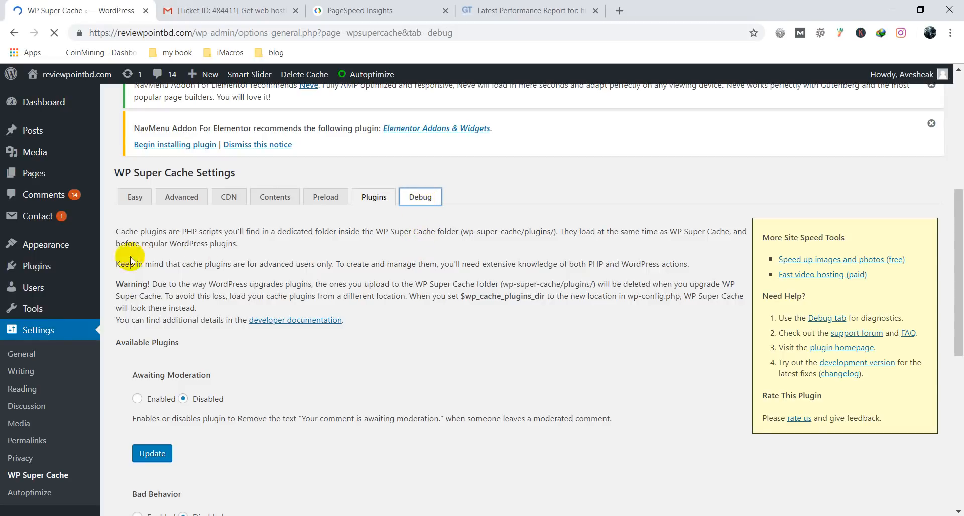
scroll(130, 258, down, 4)
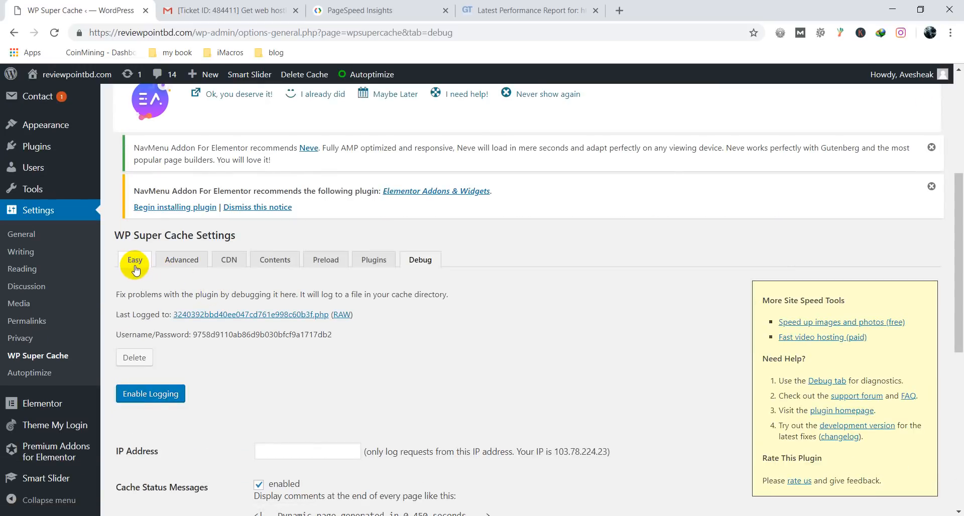
Step: Recheck the Caching choice in the Easy settings and the Miscellaneous and Advanced options in the Advanced settings
click(136, 270)
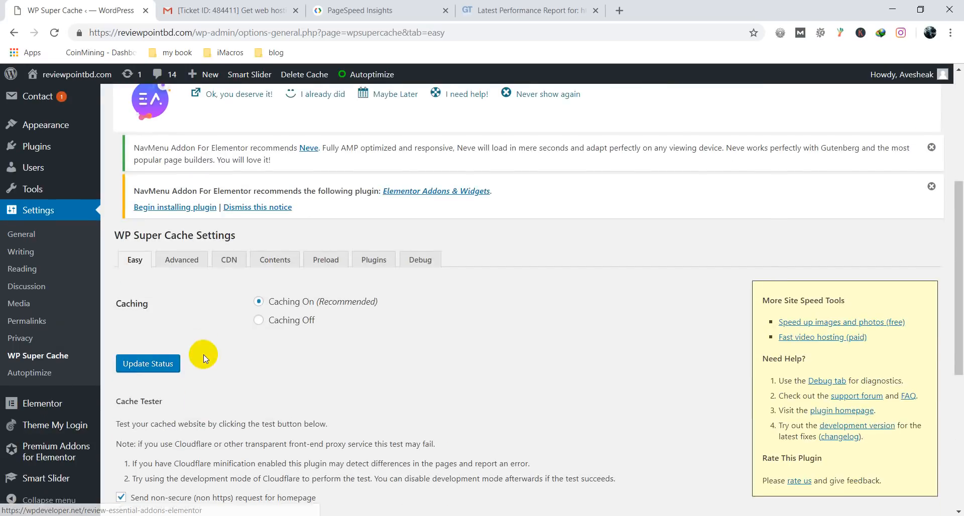
click(191, 268)
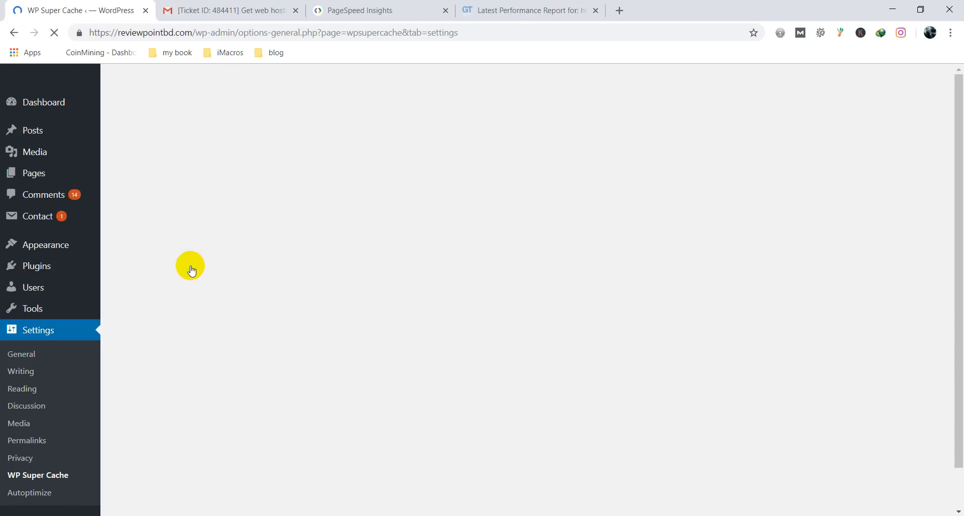
scroll(192, 271, down, 5)
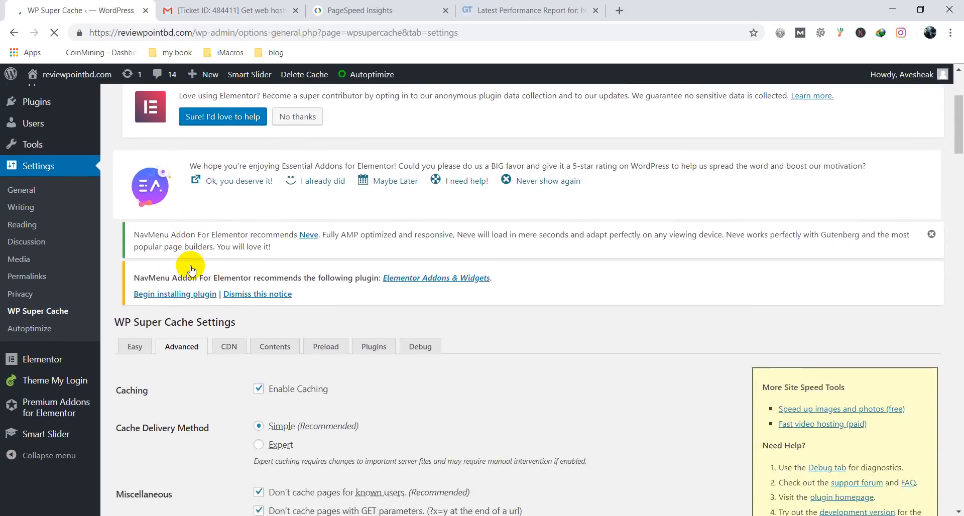
scroll(273, 254, down, 5)
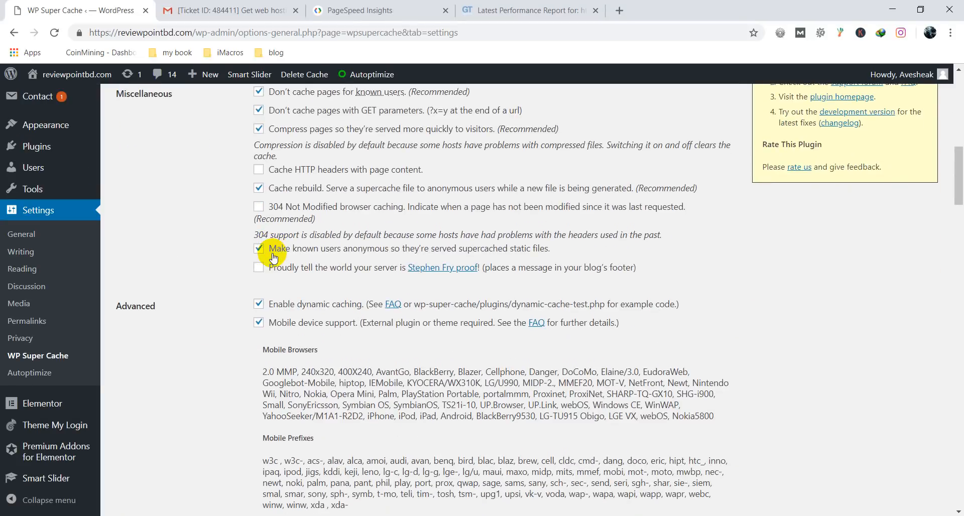
scroll(272, 254, up, 5)
scroll(272, 255, down, 5)
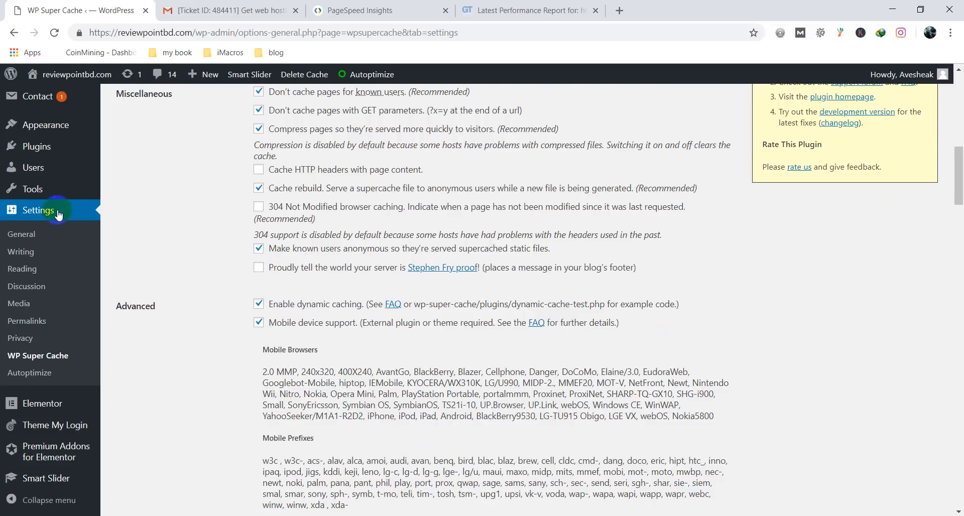
Step: Open the Autoptimize settings at the HTML, JavaScript, CSS and CDN options
click(33, 232)
click(30, 357)
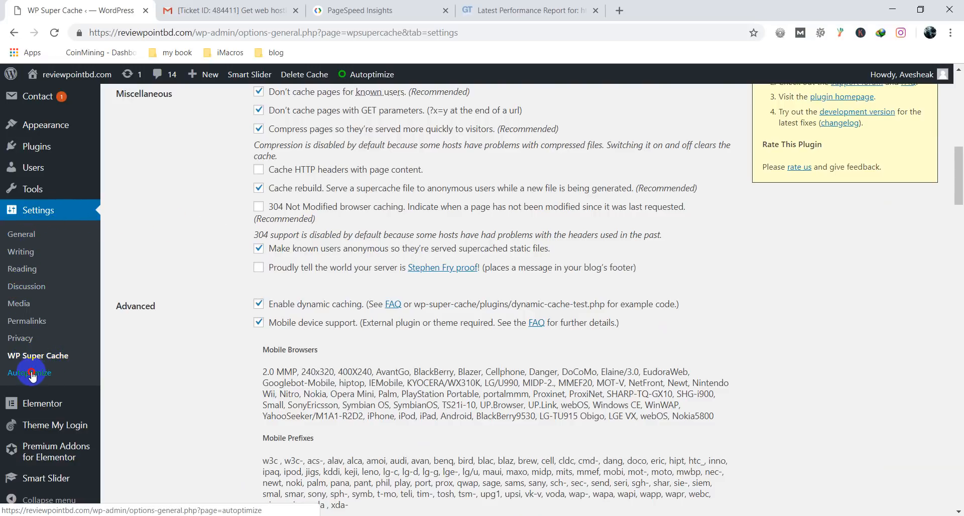
click(31, 374)
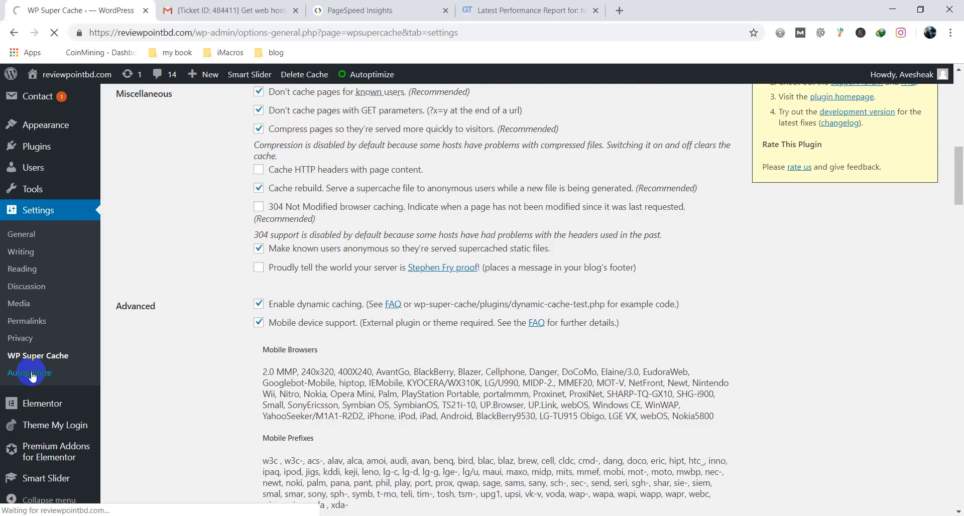
click(59, 356)
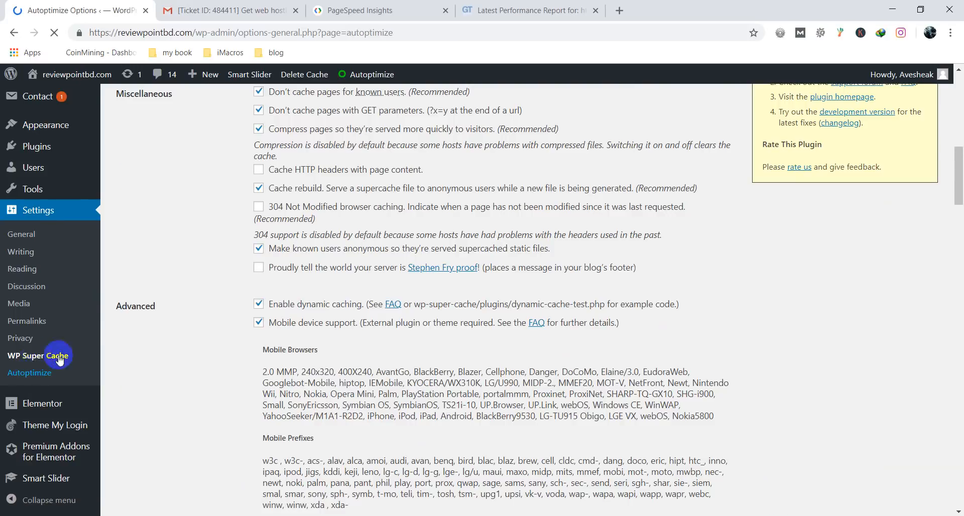
scroll(281, 246, down, 10)
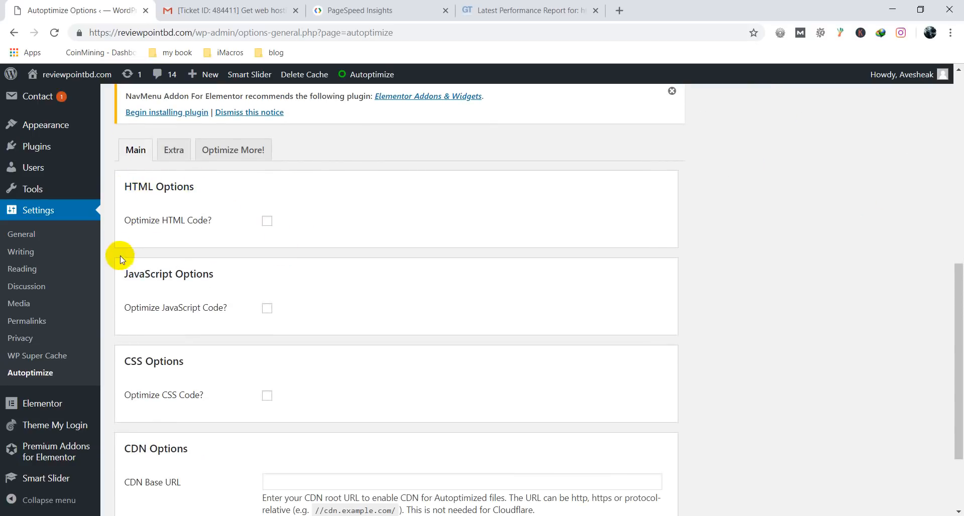
scroll(128, 303, down, 1)
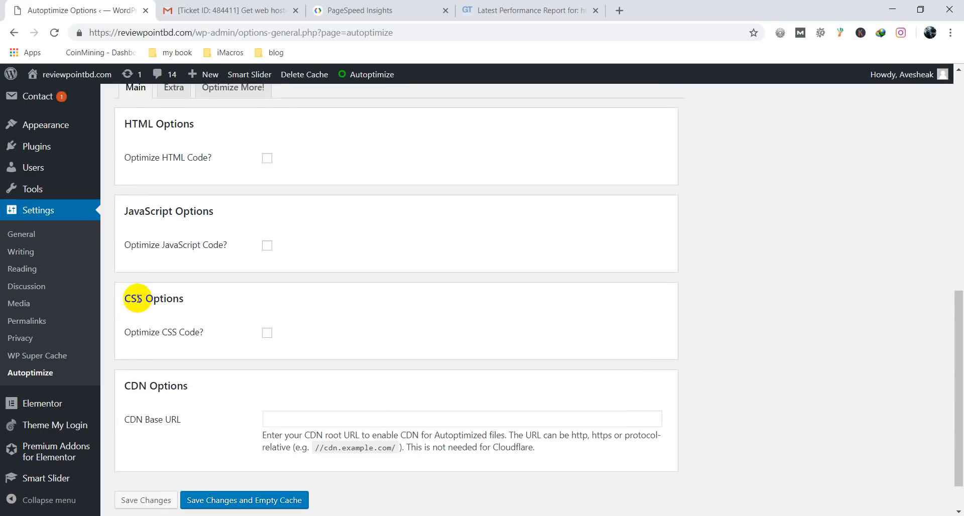
Step: Enable optimization of the HTML and CSS code, keep JavaScript optimization off, and save the changes while emptying the cache
scroll(149, 292, up, 1)
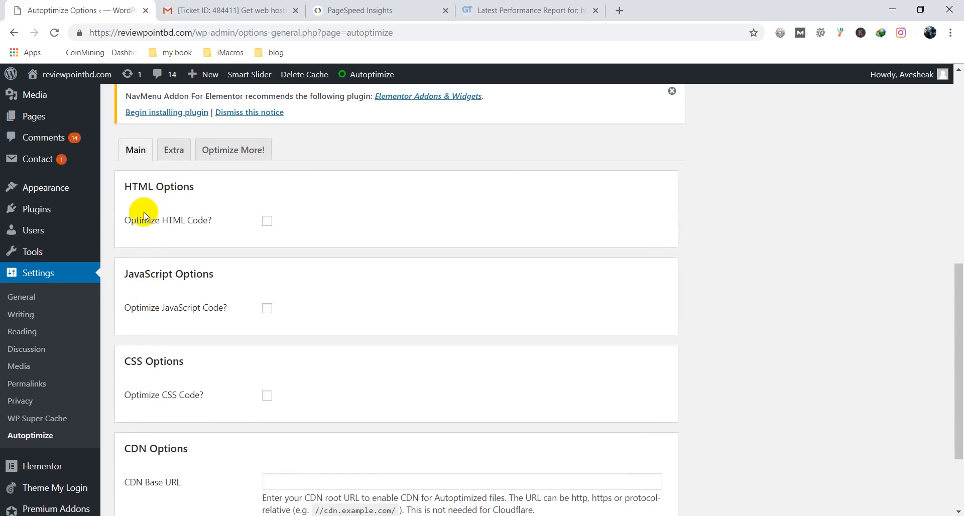
click(267, 221)
click(267, 308)
scroll(170, 331, down, 1)
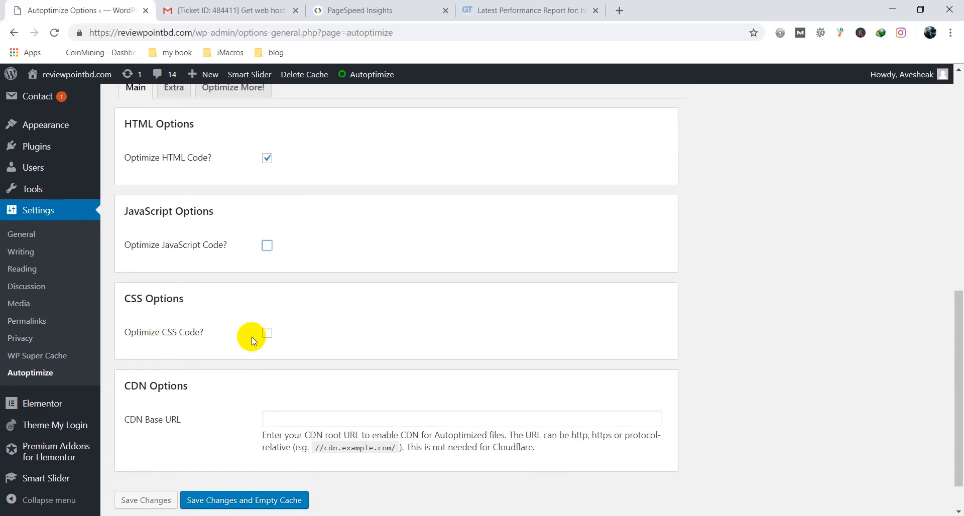
scroll(266, 331, down, 1)
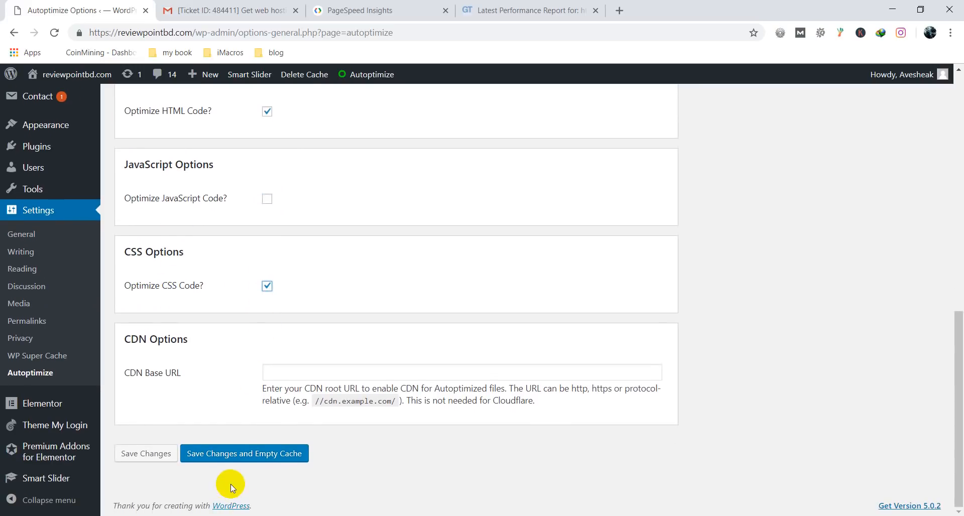
click(210, 455)
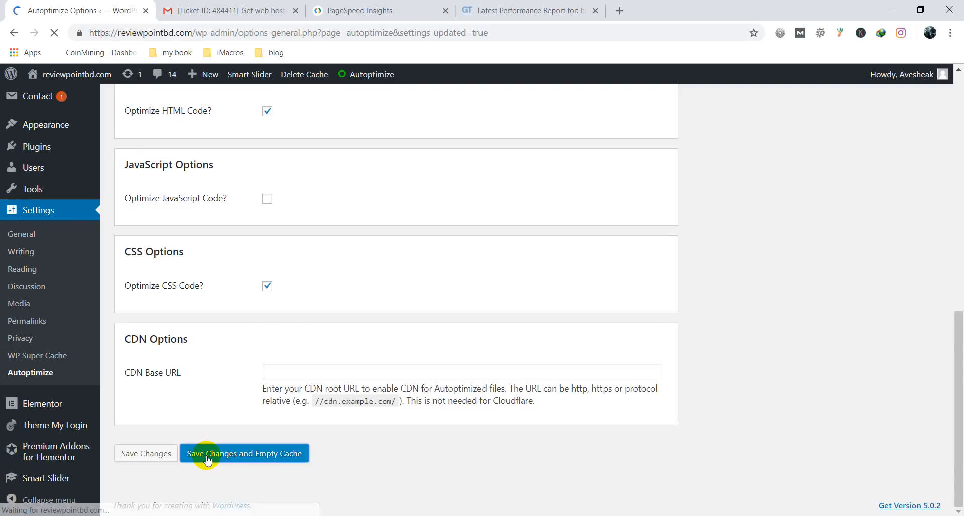
Step: Look through the Extra Auto-Optimizations of Autoptimize, from Google Fonts and image optimization down to YouTube videos
scroll(194, 353, down, 9)
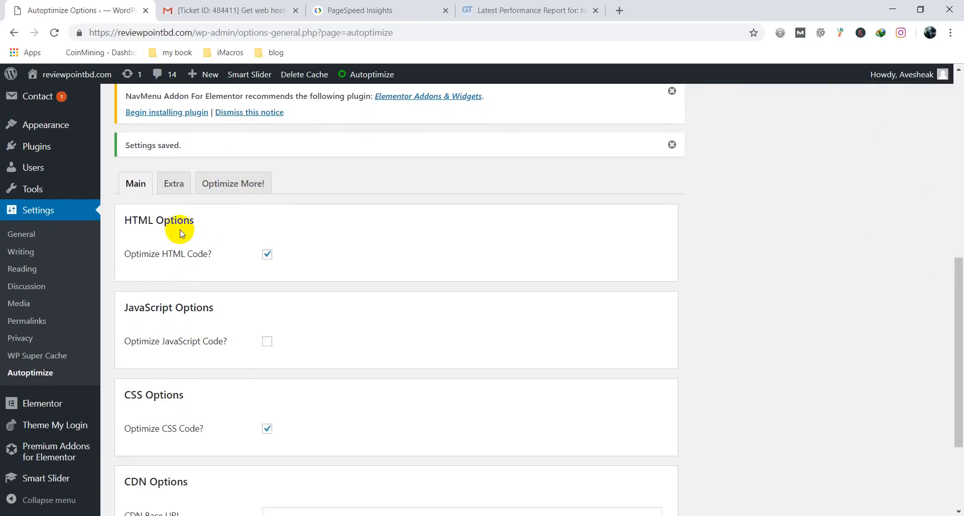
click(173, 193)
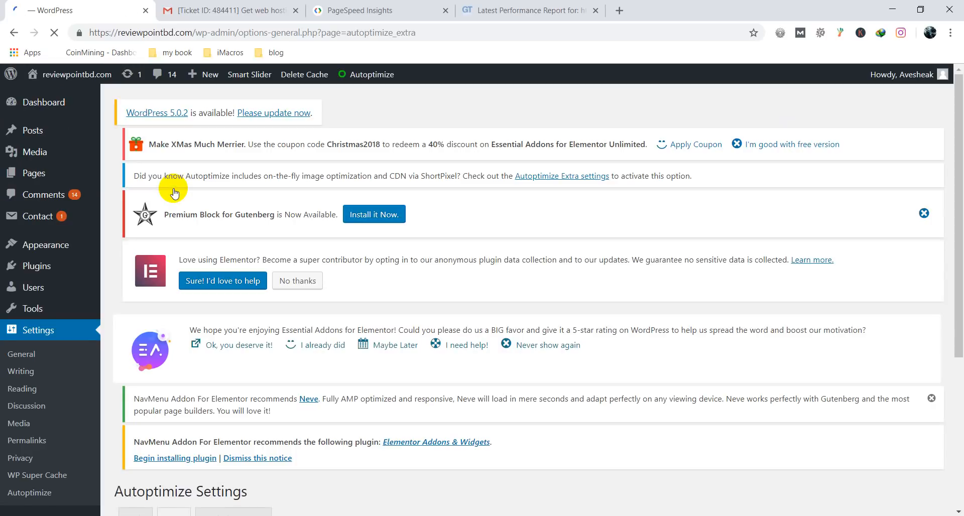
scroll(174, 193, down, 8)
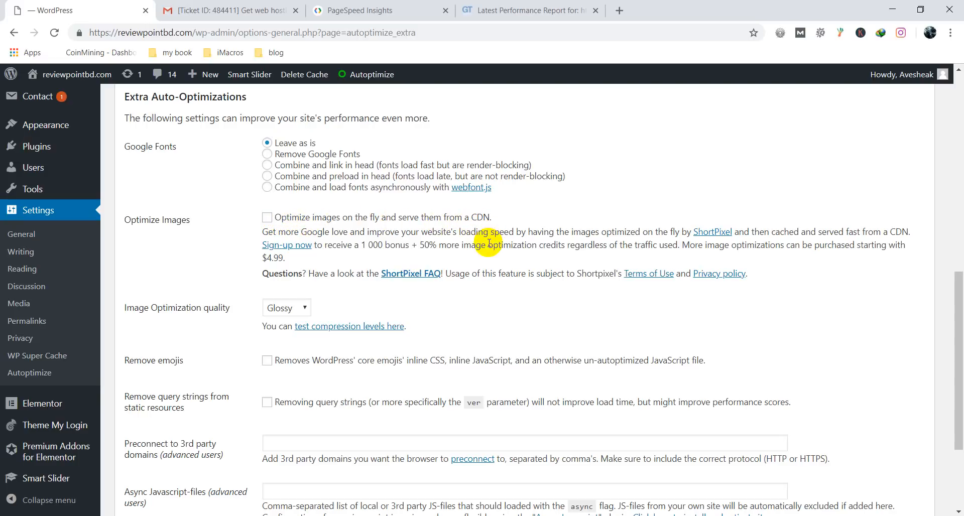
scroll(318, 302, down, 1)
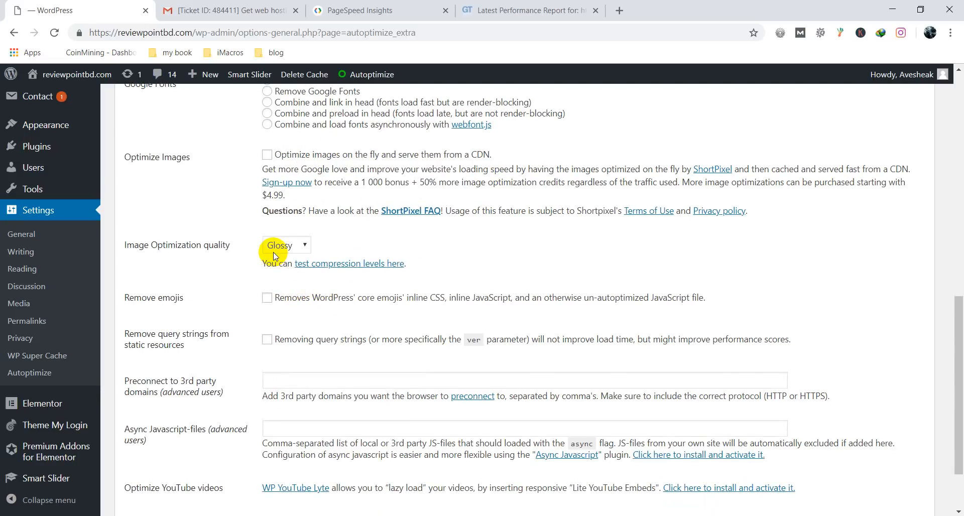
scroll(273, 252, down, 2)
scroll(271, 252, up, 6)
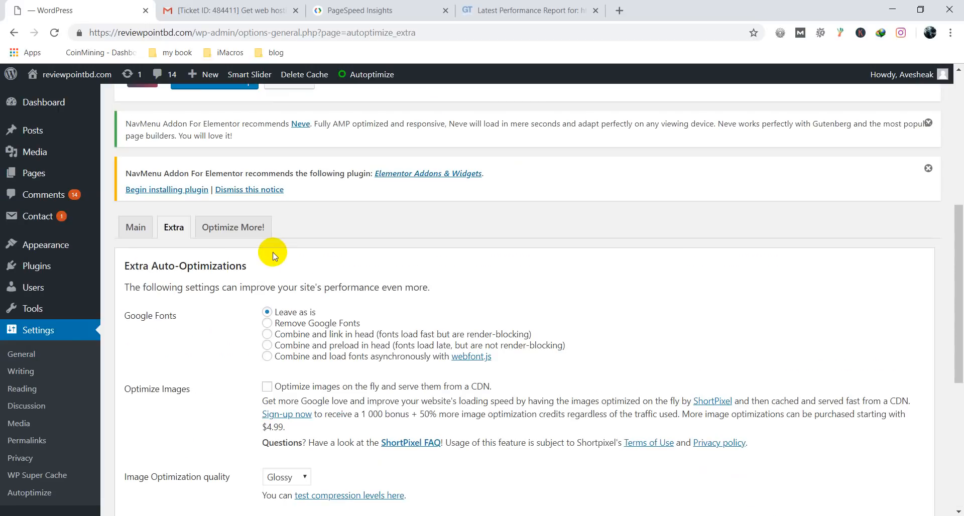
Step: Go back to the Main settings of Autoptimize and review the HTML, JavaScript and CSS options
click(131, 226)
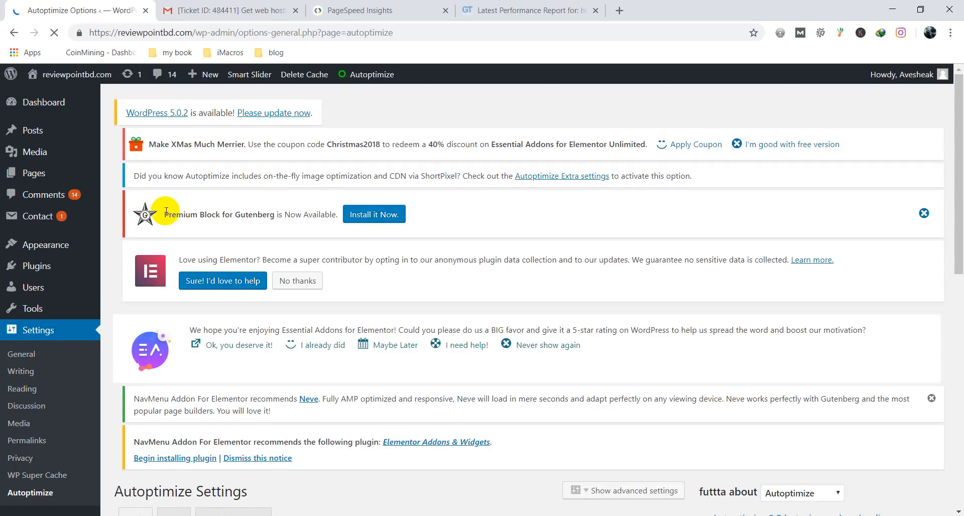
scroll(168, 211, down, 2)
scroll(167, 241, down, 2)
scroll(167, 264, down, 4)
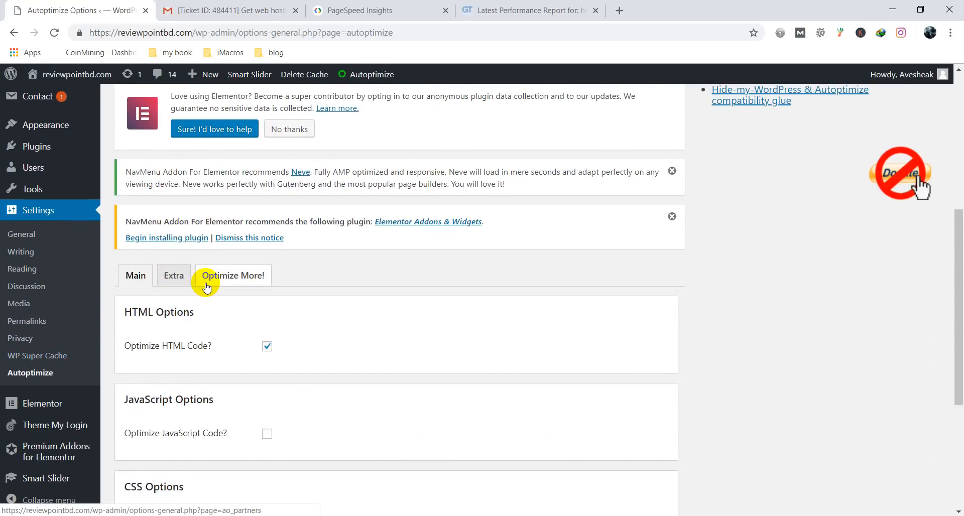
scroll(328, 267, down, 5)
scroll(327, 270, up, 3)
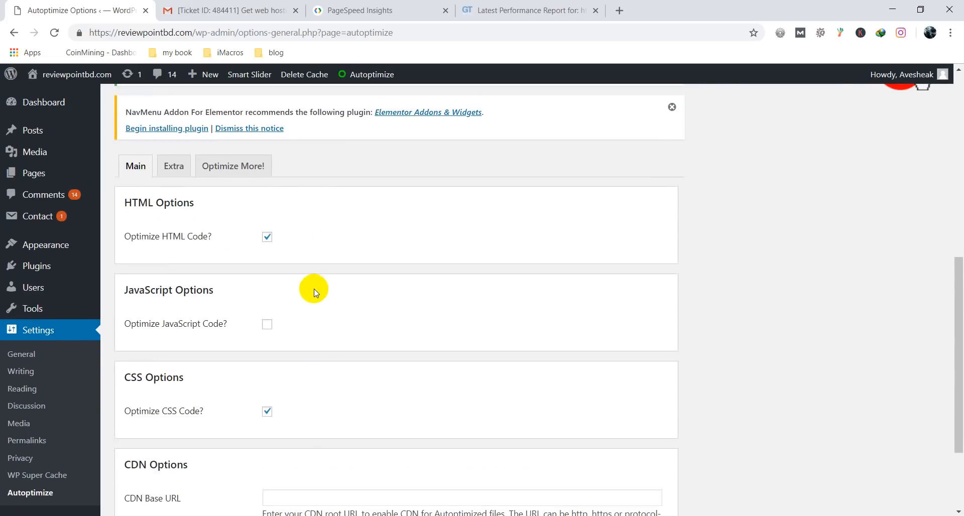
scroll(310, 300, up, 3)
Step: View the power-ups and related services offered under Optimize More! in Autoptimize
click(235, 296)
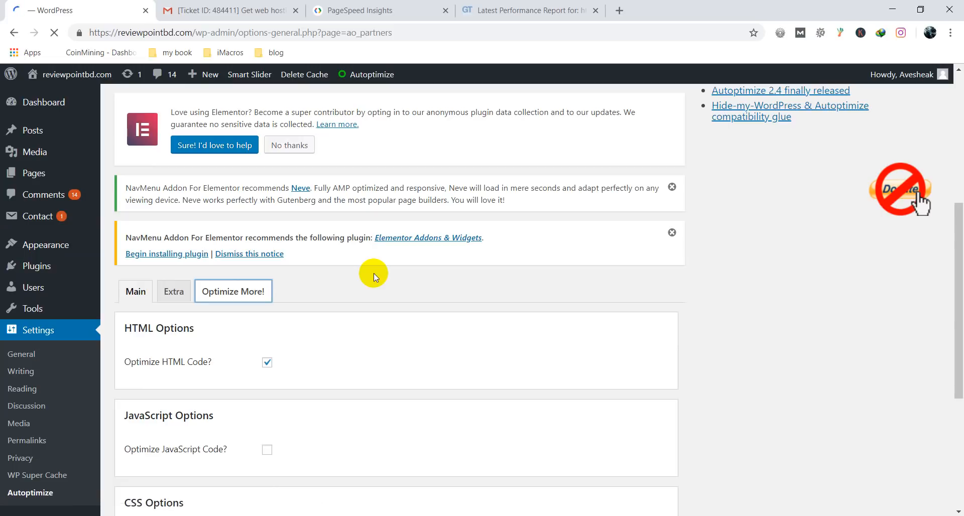
scroll(372, 273, down, 3)
scroll(372, 276, down, 3)
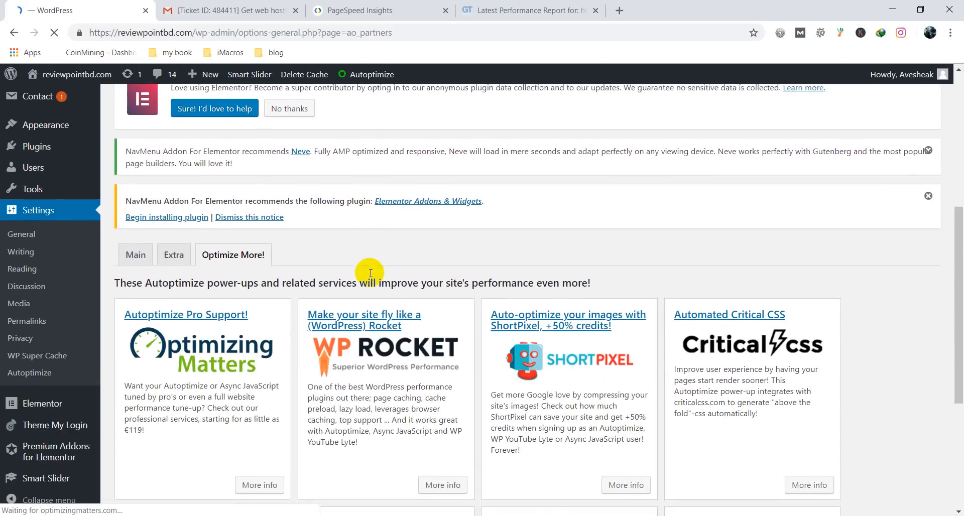
Step: Recheck the Google Fonts, Optimize Images, Remove emojis and query string options in the Extra settings
click(182, 247)
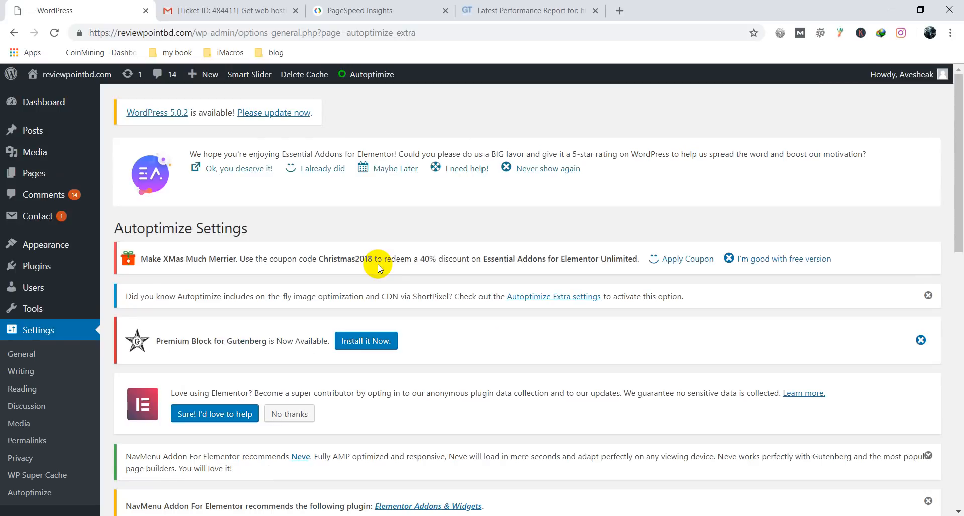
scroll(378, 264, down, 5)
scroll(377, 266, down, 6)
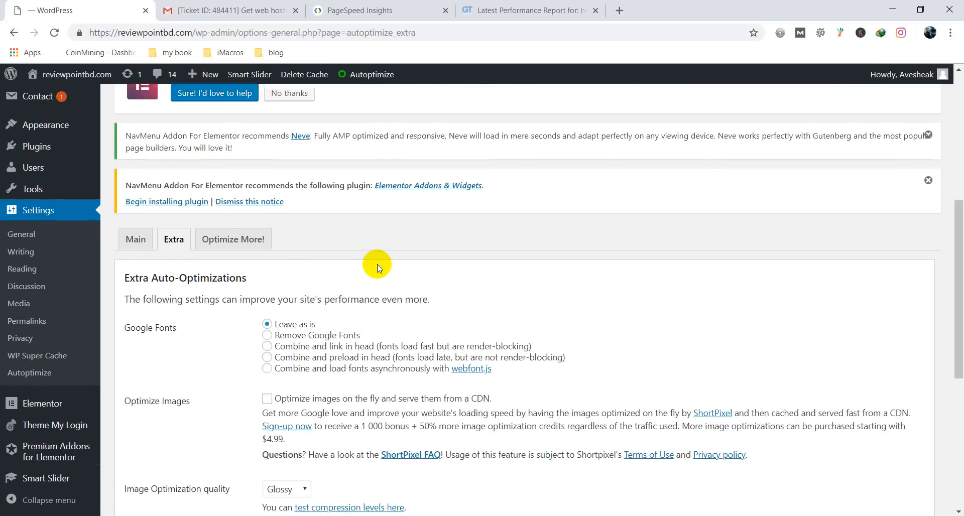
scroll(378, 269, up, 4)
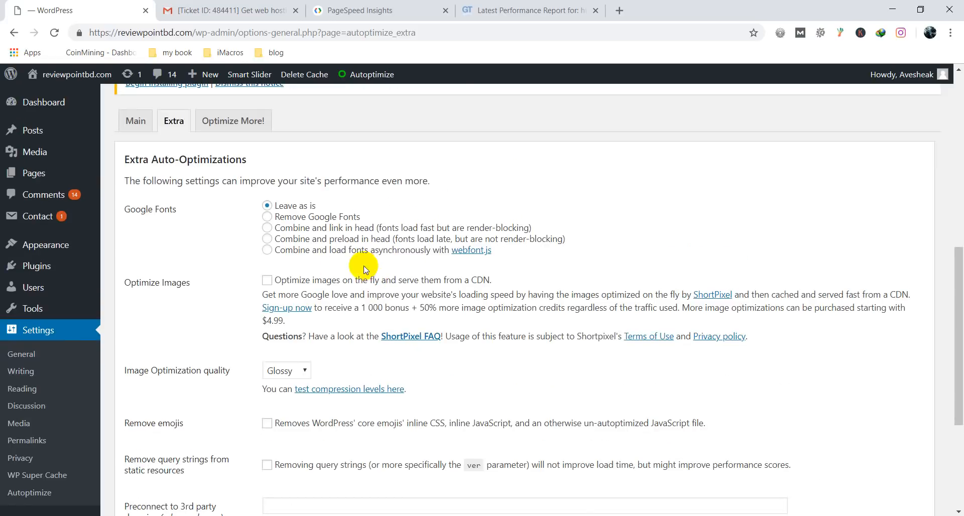
scroll(421, 361, down, 4)
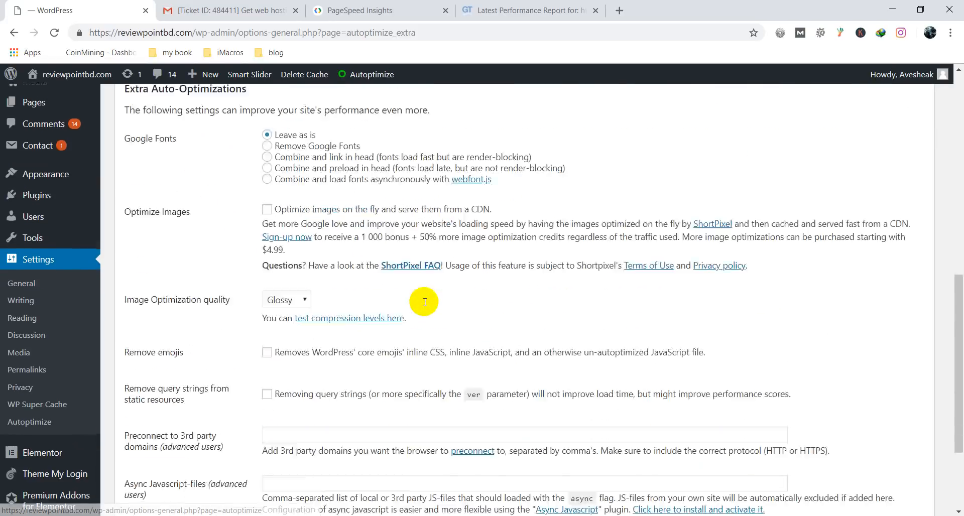
scroll(424, 302, up, 5)
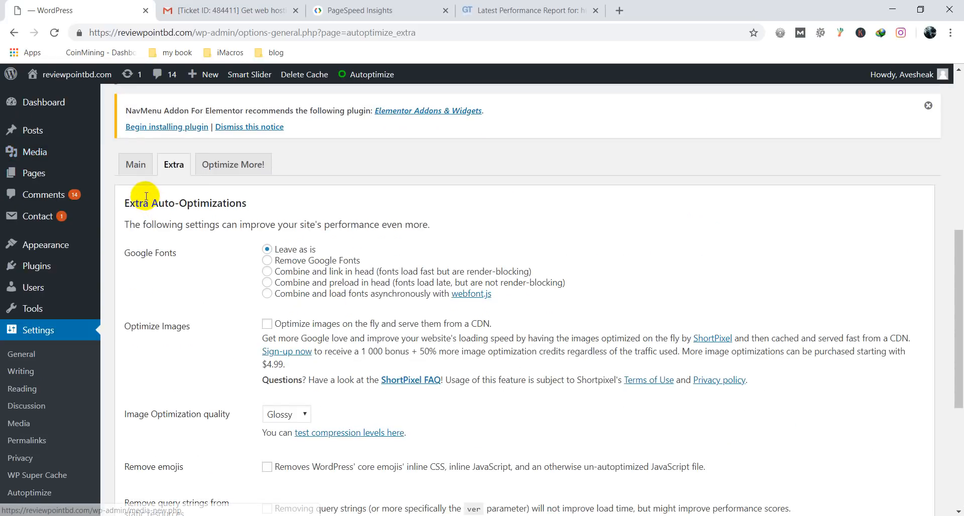
Step: Reopen the Main settings and check the Optimize HTML, JavaScript and CSS Code choices and the CDN options
click(139, 174)
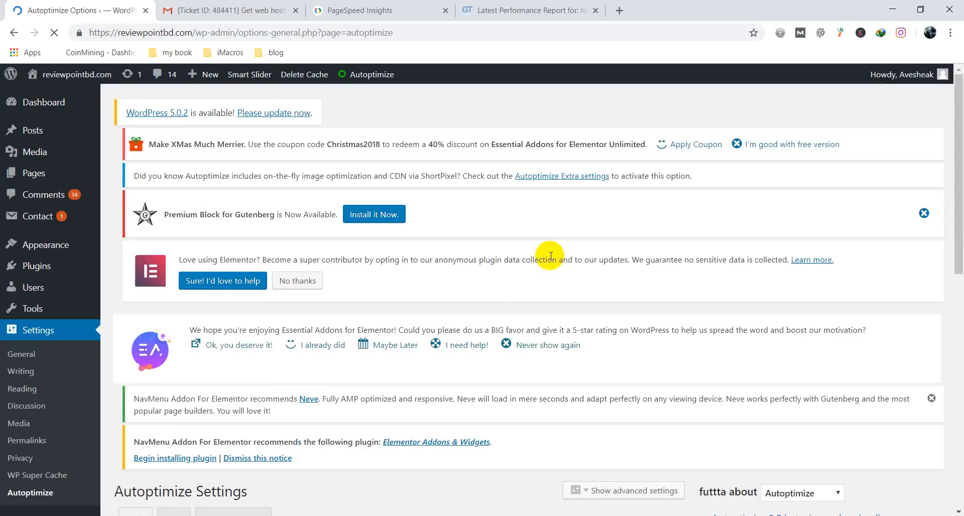
scroll(532, 238, down, 3)
scroll(346, 231, up, 3)
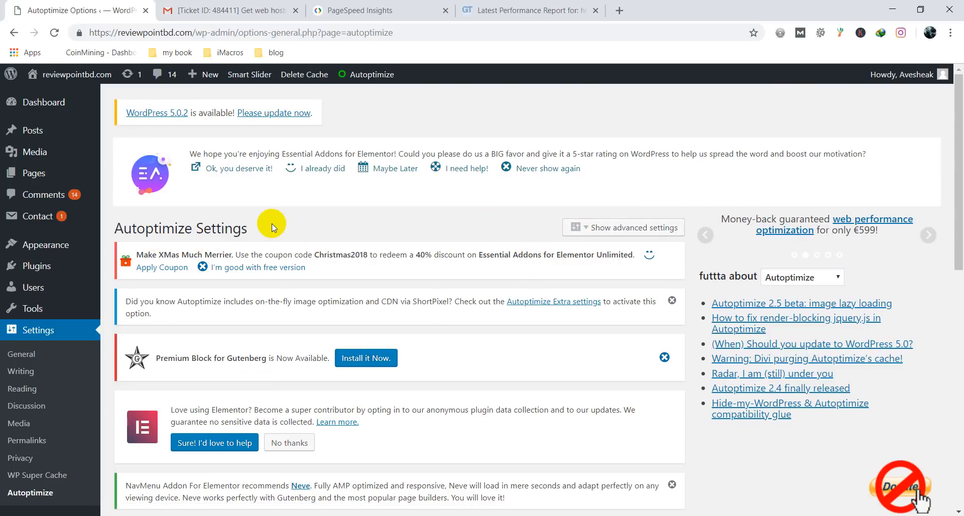
scroll(316, 267, down, 3)
scroll(588, 266, up, 3)
scroll(458, 246, down, 1)
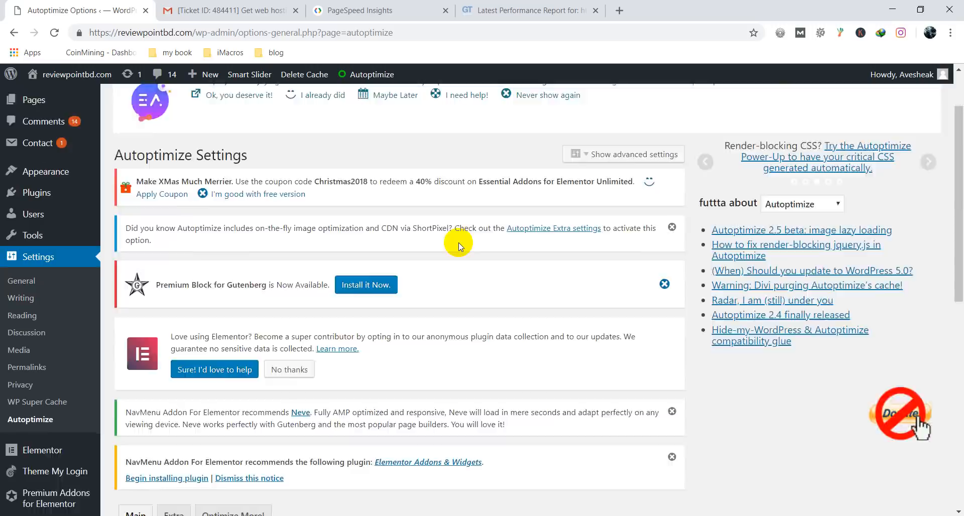
scroll(458, 246, down, 5)
scroll(286, 326, down, 1)
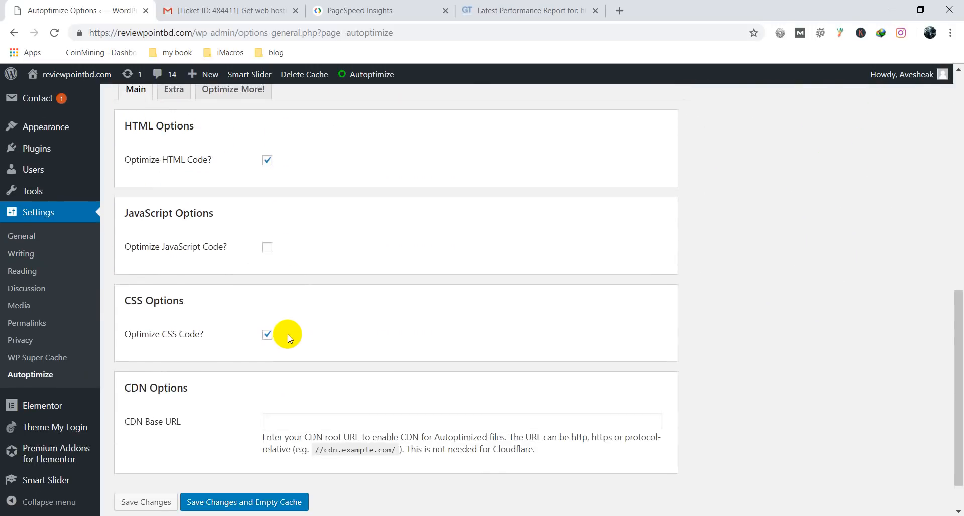
scroll(289, 338, up, 8)
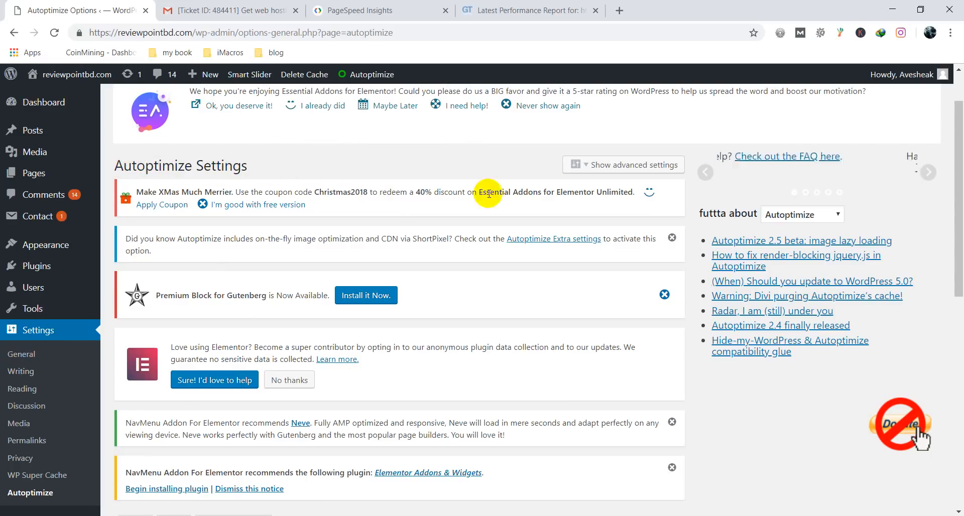
Step: Show the advanced settings of Autoptimize and examine the additional HTML, JavaScript and CSS options
click(580, 168)
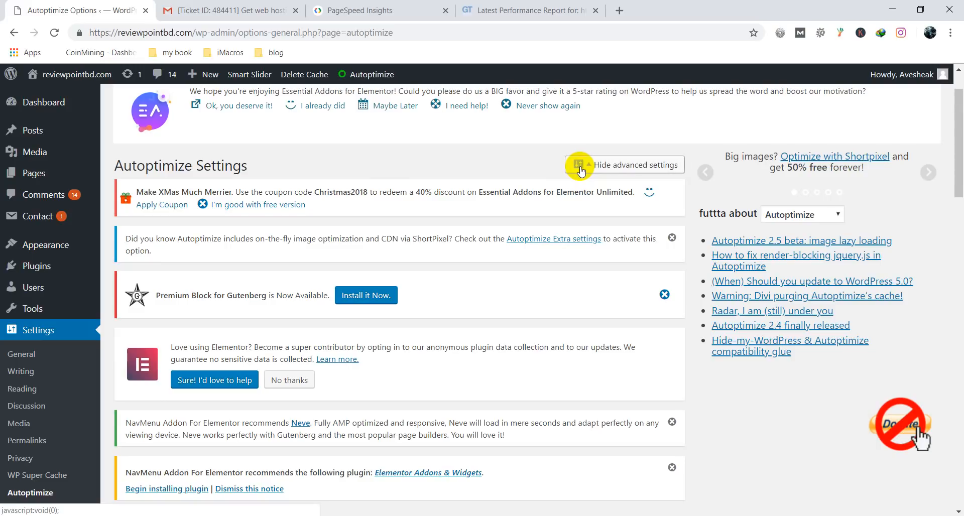
scroll(399, 195, down, 8)
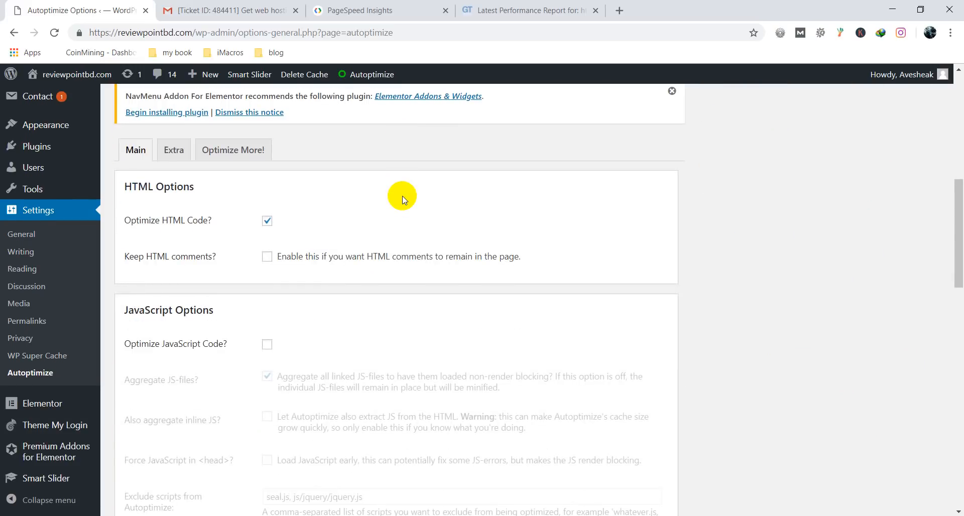
scroll(281, 343, down, 3)
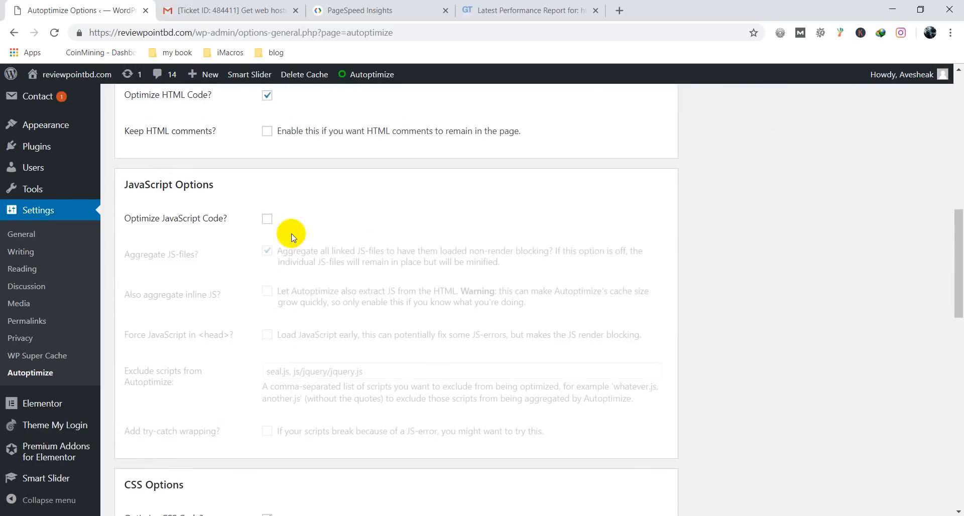
scroll(303, 271, up, 3)
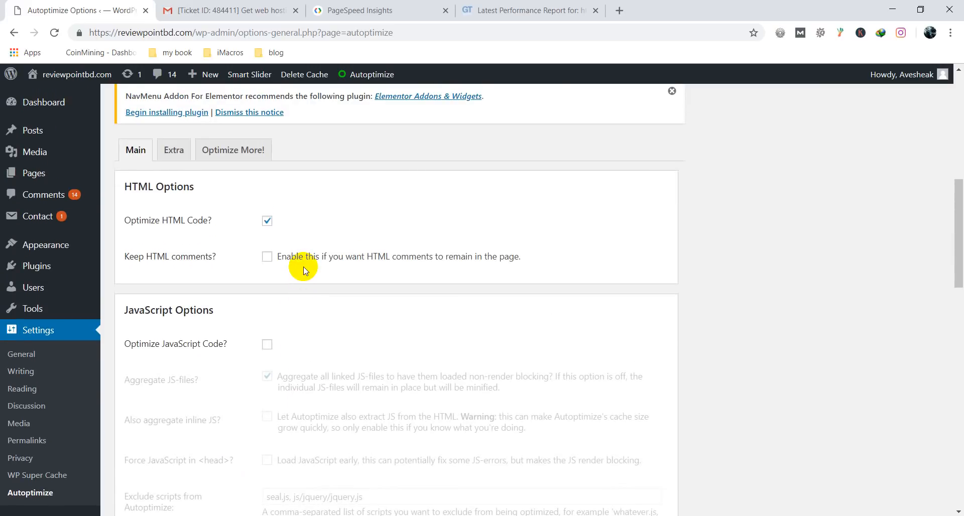
scroll(304, 269, up, 9)
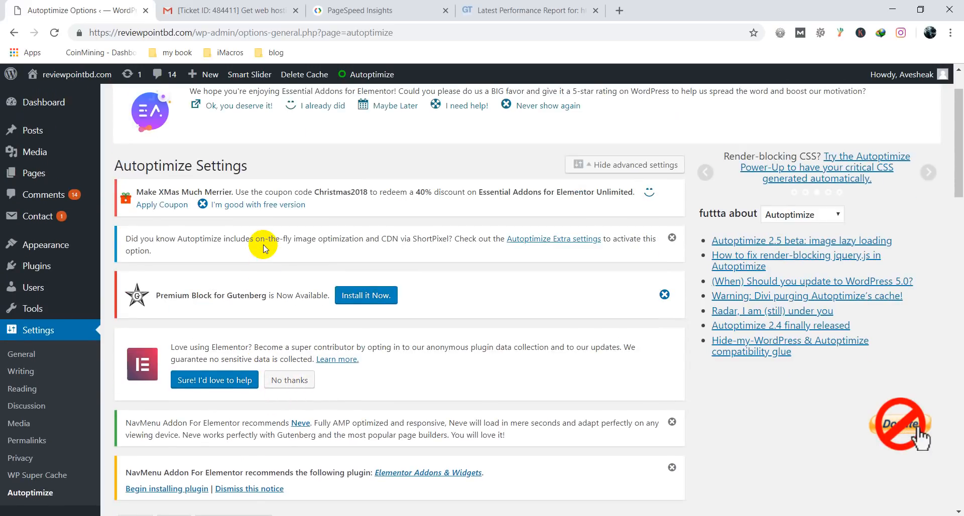
scroll(445, 243, down, 9)
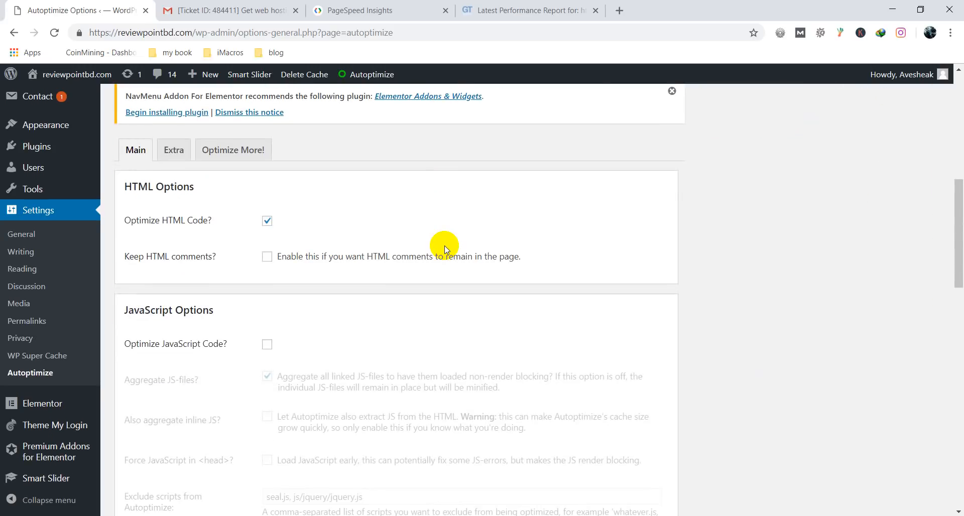
scroll(445, 250, down, 1)
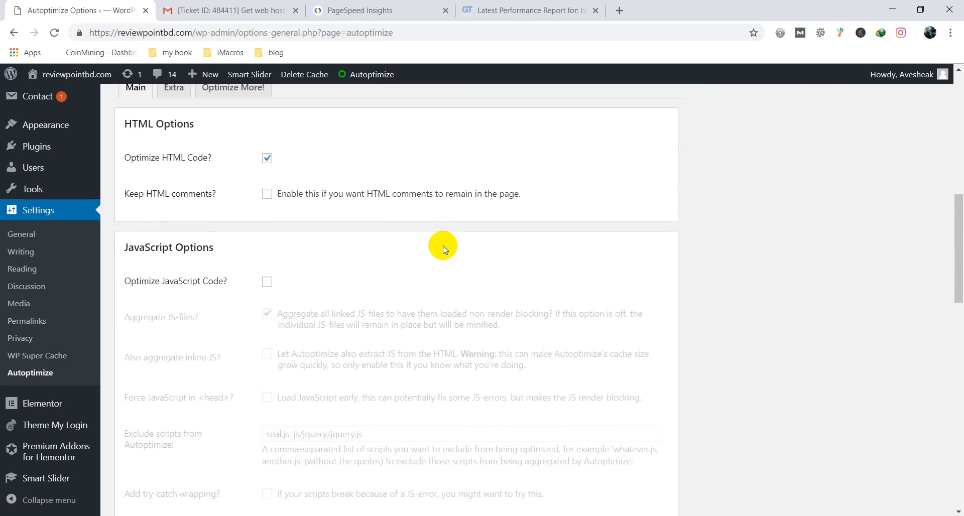
scroll(444, 249, down, 1)
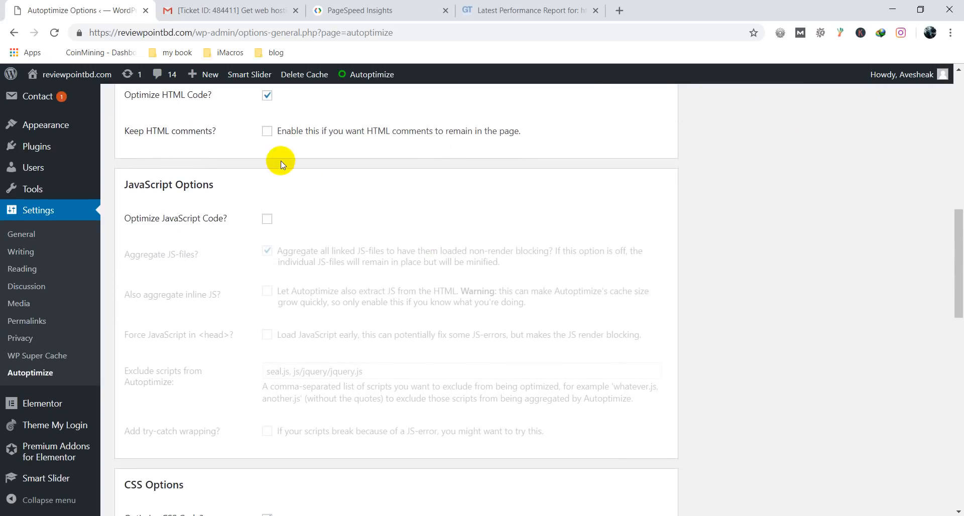
scroll(274, 158, down, 5)
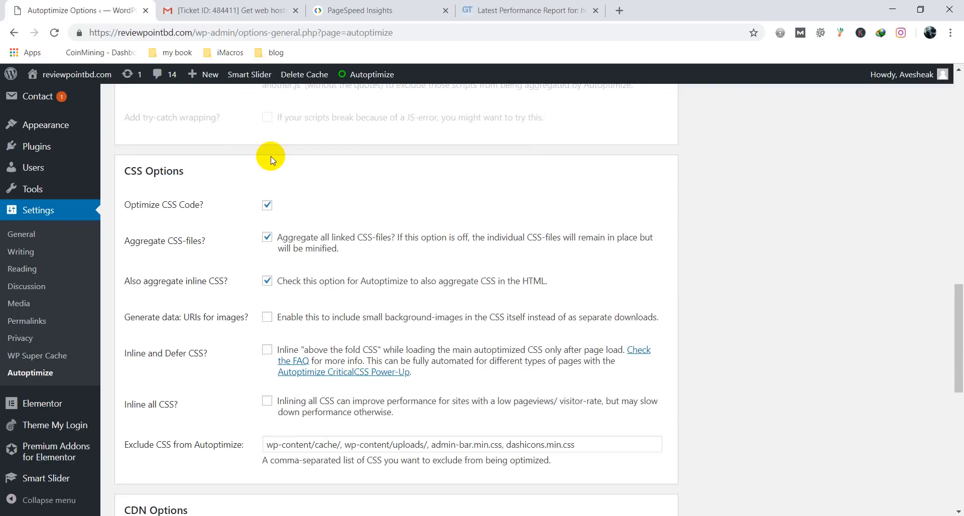
scroll(309, 209, up, 12)
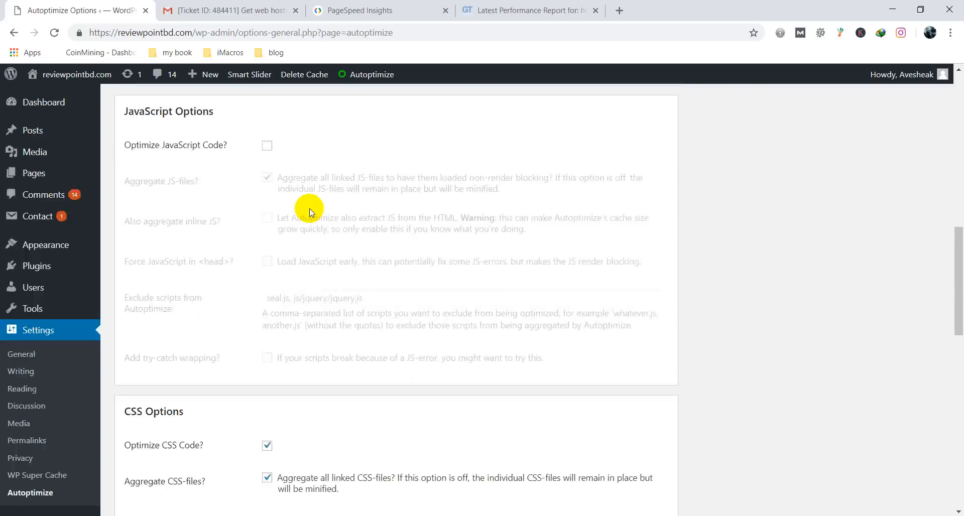
scroll(559, 215, up, 3)
scroll(424, 271, down, 9)
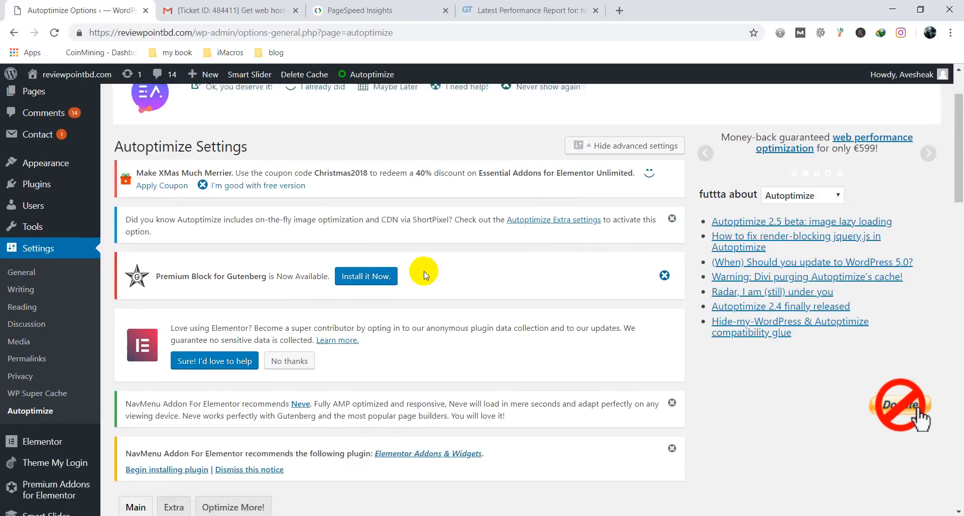
Step: Try the Inline and Defer CSS option in Autoptimize's CSS Options
scroll(424, 275, down, 6)
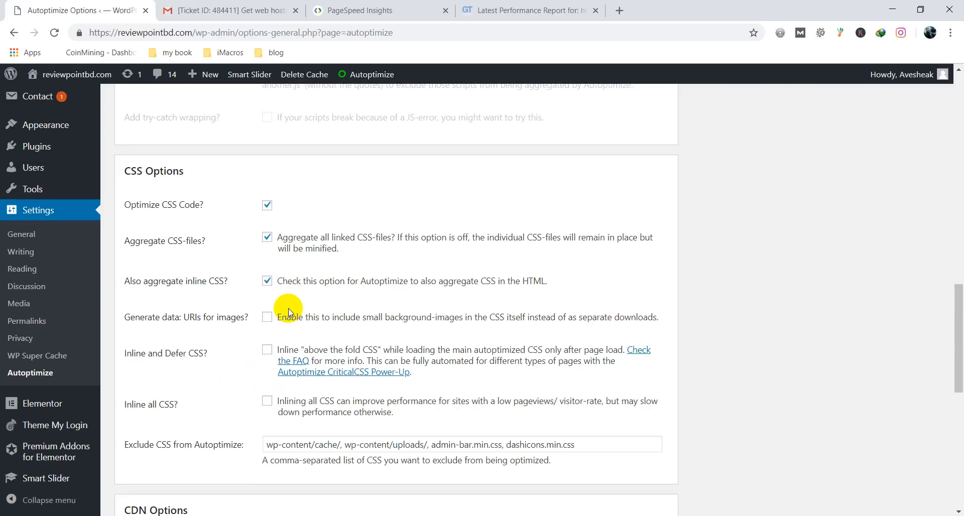
scroll(289, 312, down, 1)
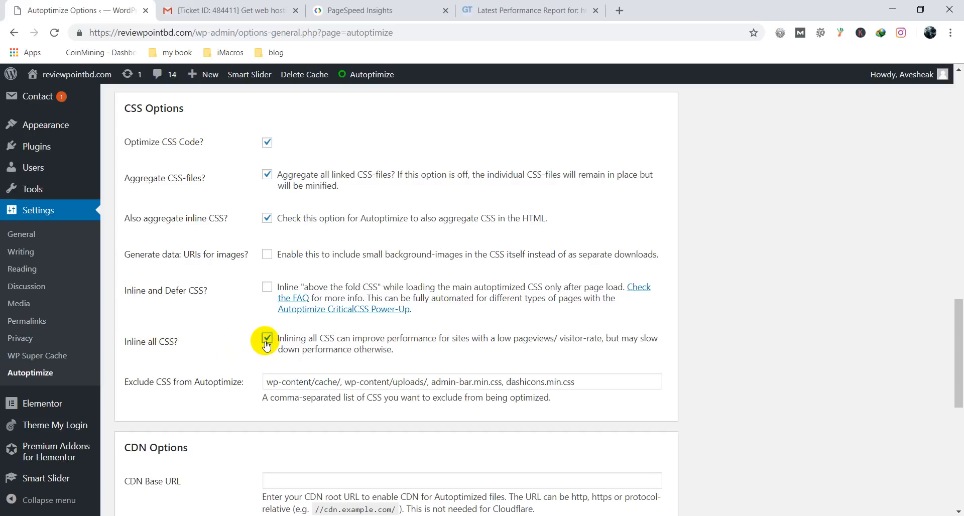
click(266, 287)
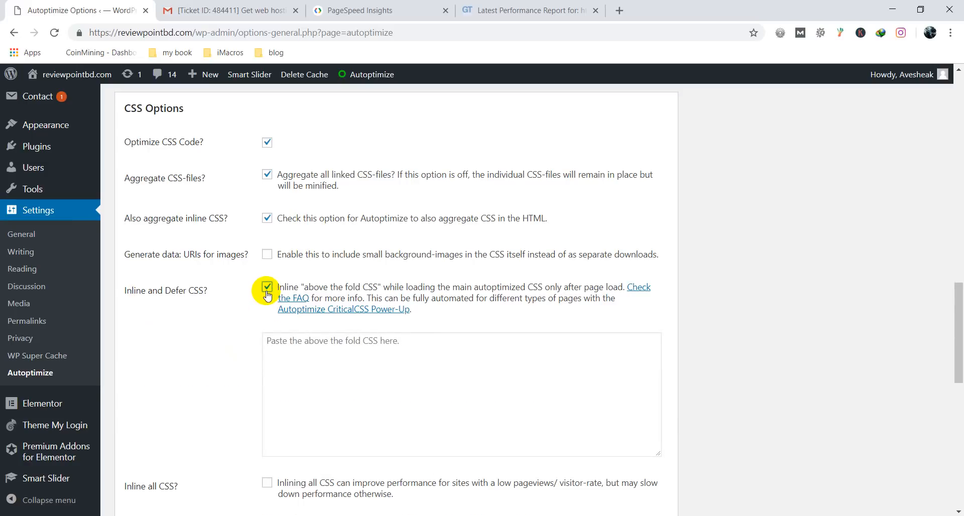
Step: Examine the above-the-fold CSS field and the remaining CSS, CDN, Cache Info and Misc options in Autoptimize
scroll(241, 291, down, 4)
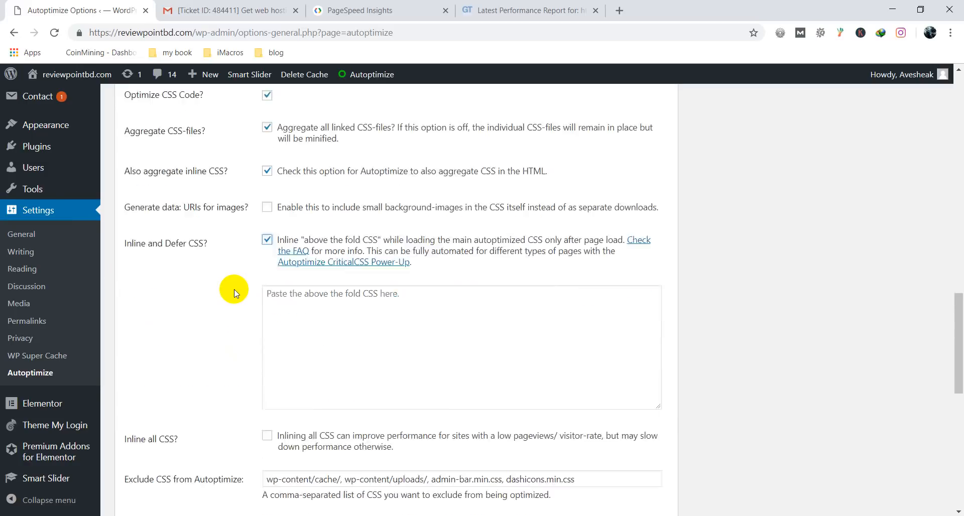
scroll(271, 295, up, 3)
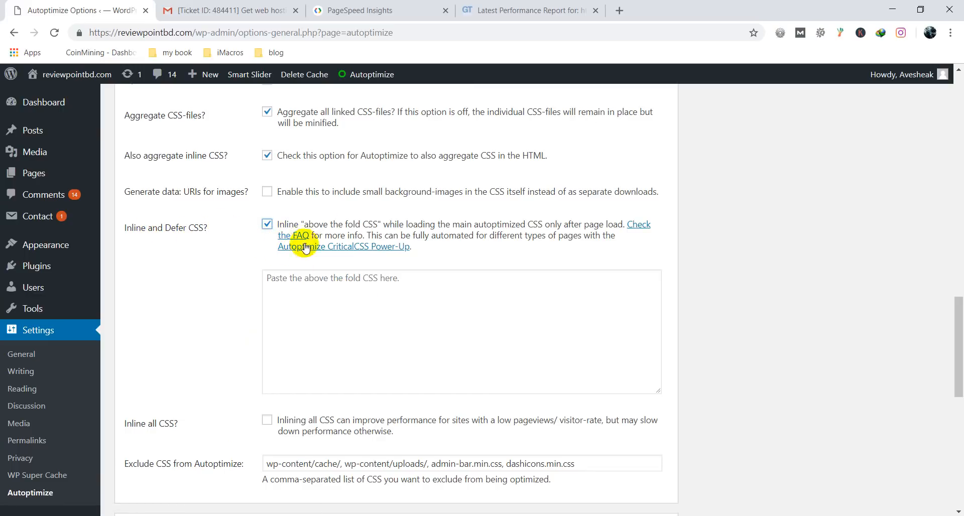
scroll(267, 257, down, 5)
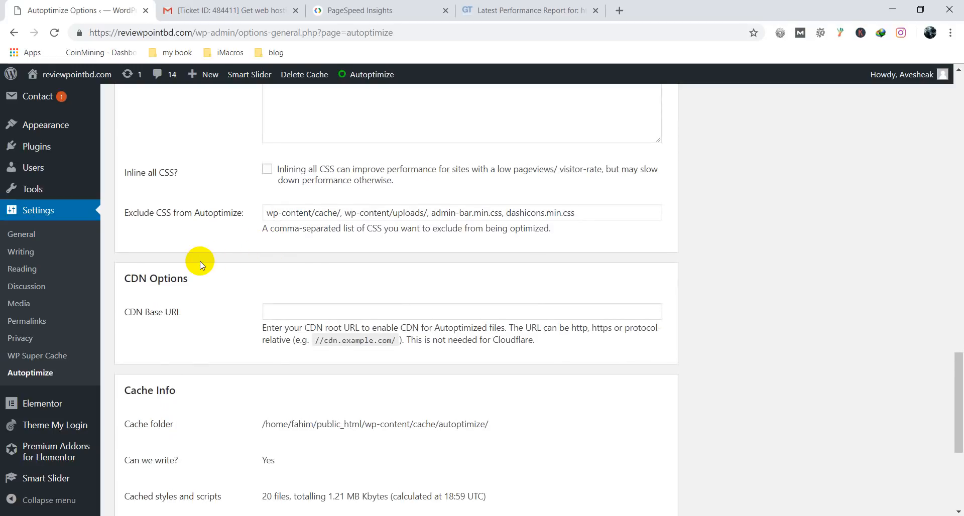
scroll(200, 261, down, 4)
scroll(203, 269, down, 1)
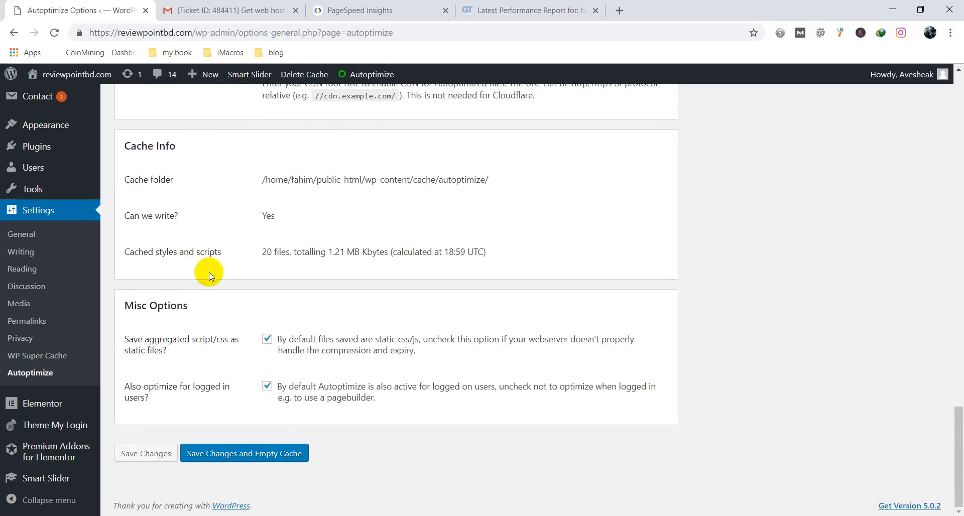
scroll(227, 291, up, 7)
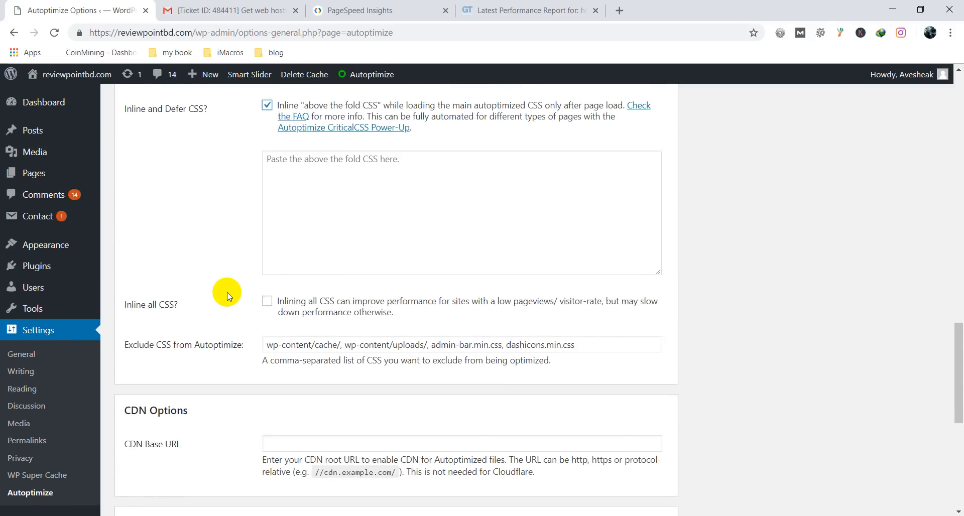
scroll(226, 292, down, 4)
scroll(225, 291, up, 6)
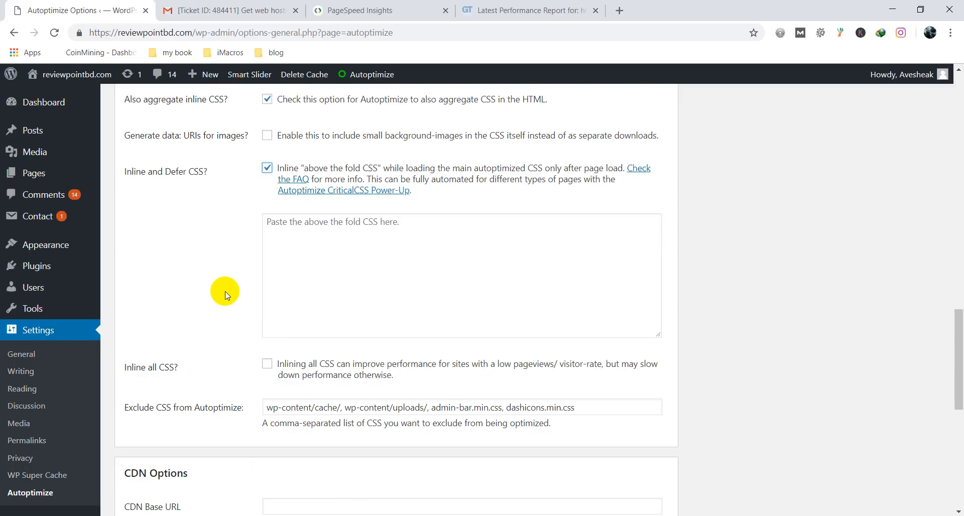
scroll(225, 291, up, 3)
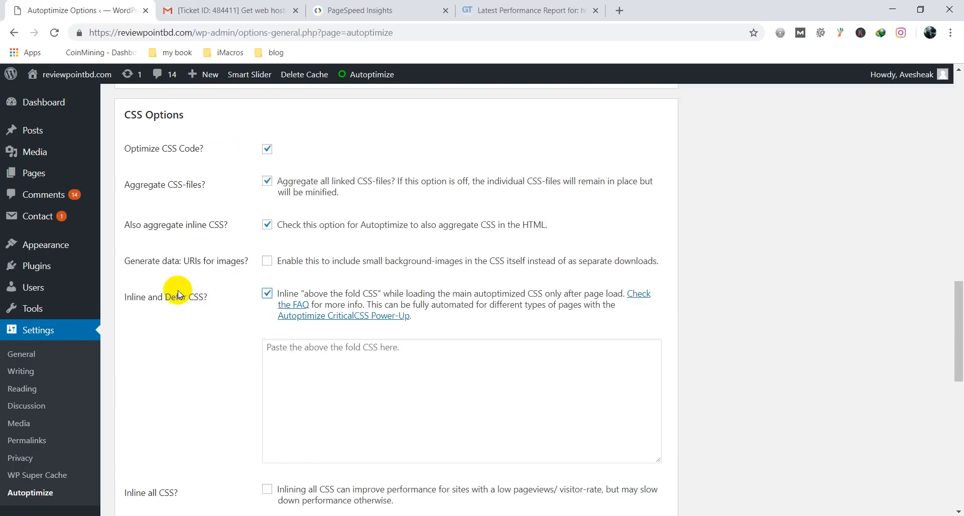
Step: Turn off Inline and Defer CSS, save the Autoptimize changes and empty the cache
click(266, 296)
scroll(198, 289, down, 5)
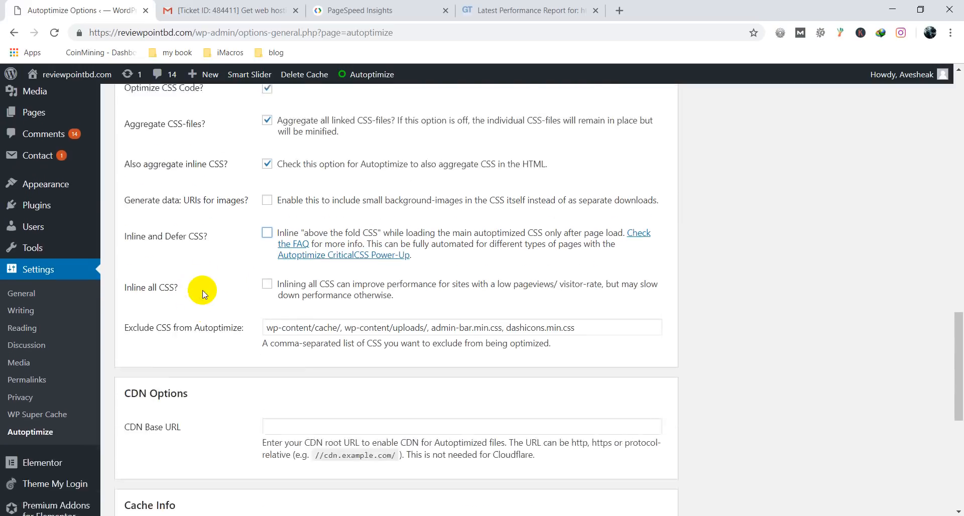
scroll(202, 295, down, 2)
click(232, 456)
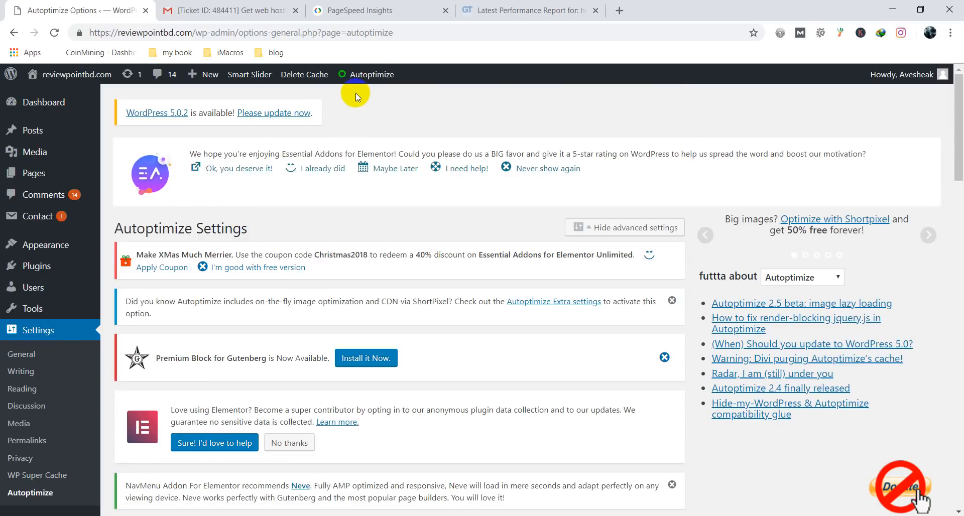
Step: Delete the Autoptimize cache
mouse_move(358, 75)
click(374, 143)
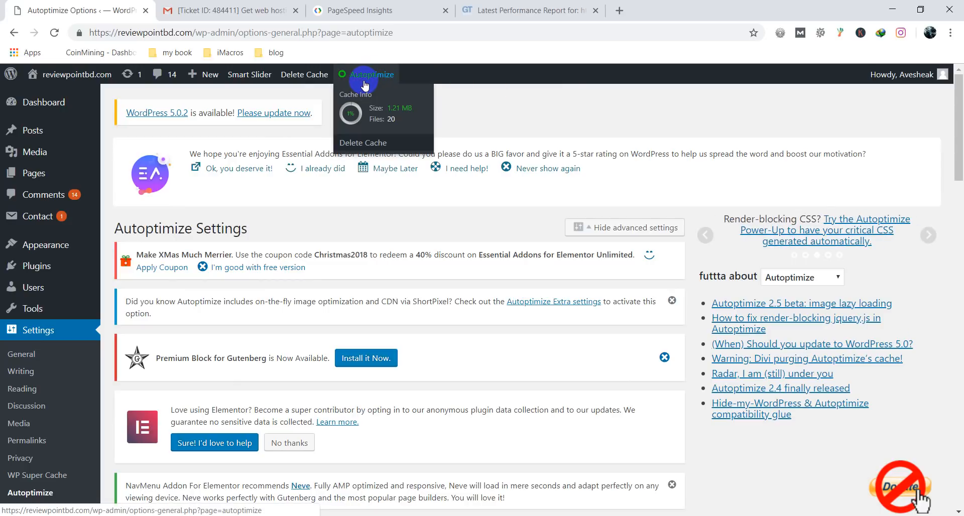
click(358, 143)
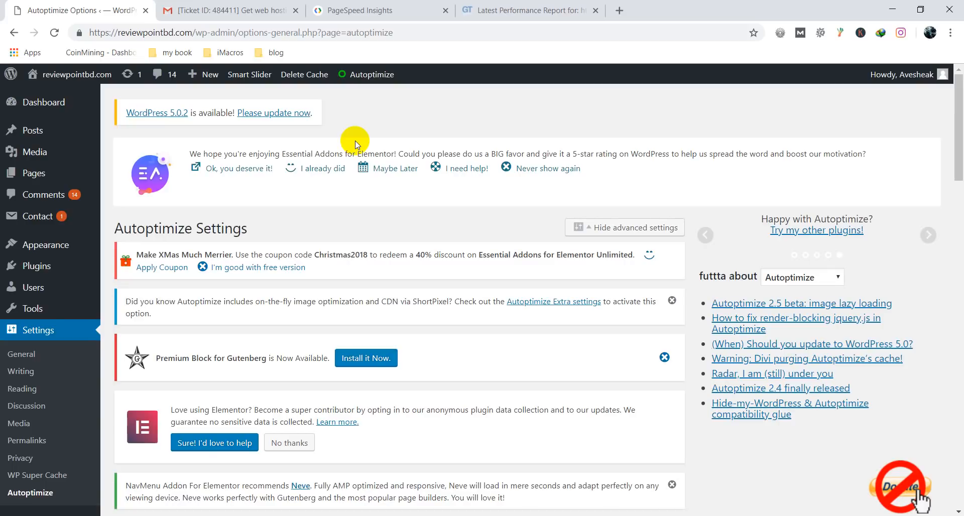
Step: Delete the WP Super Cache cache, including from its Cache Contents section
click(301, 75)
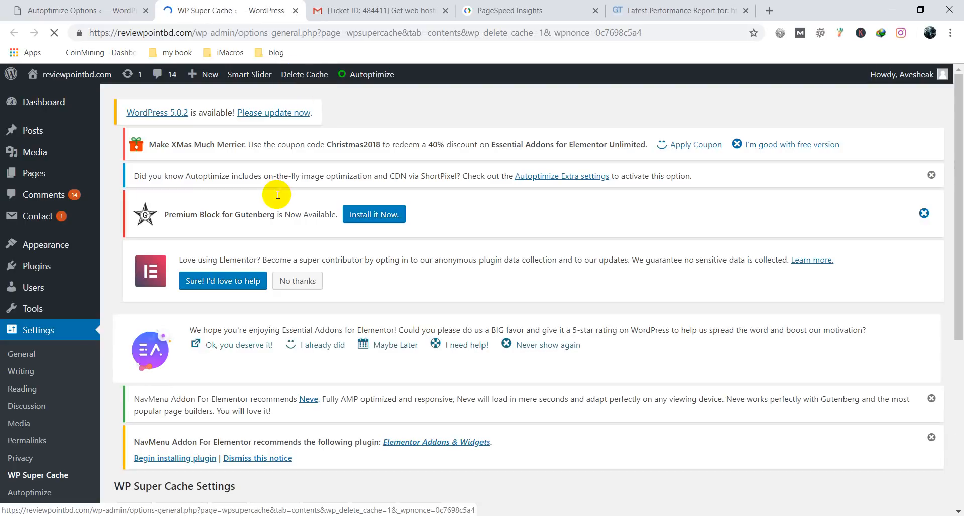
scroll(278, 193, down, 5)
scroll(278, 195, down, 1)
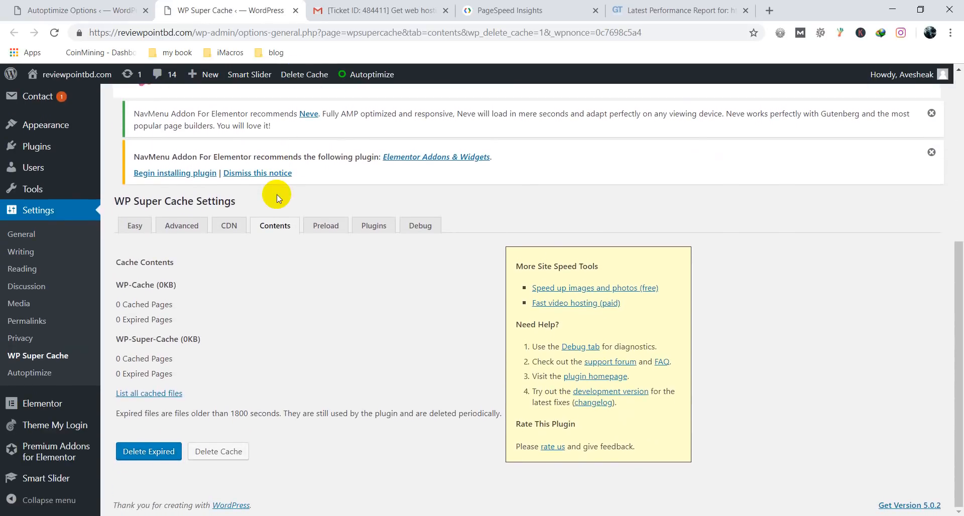
click(211, 458)
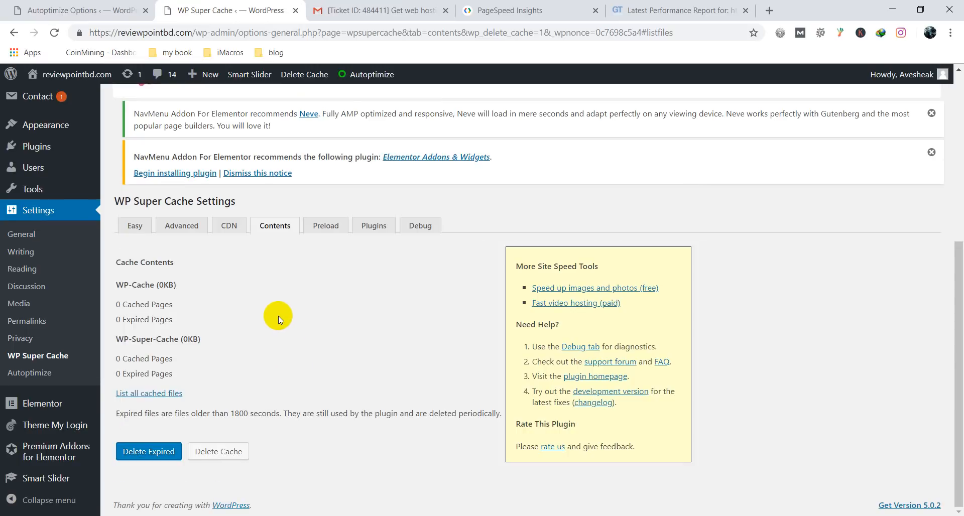
Step: Delete the Autoptimize cache once more from the WP Super Cache page and close that page
scroll(277, 315, up, 5)
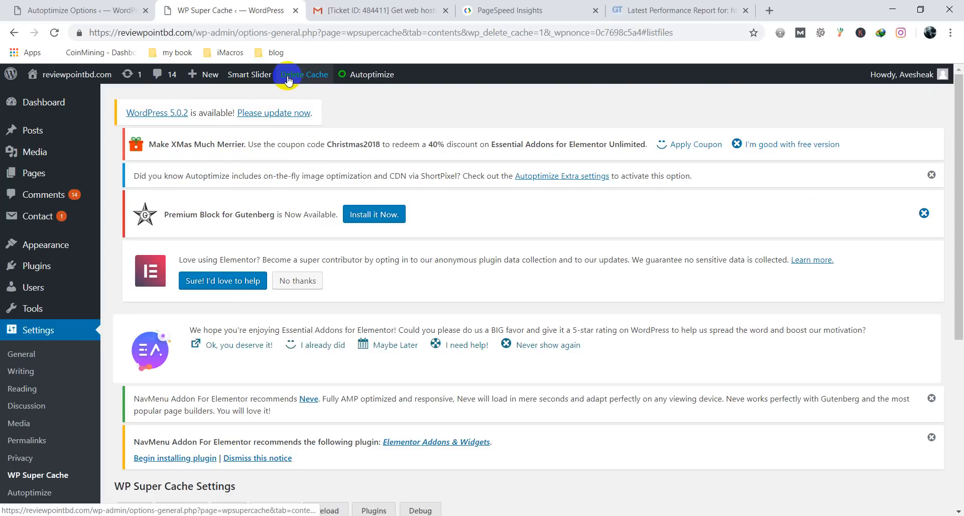
mouse_move(347, 80)
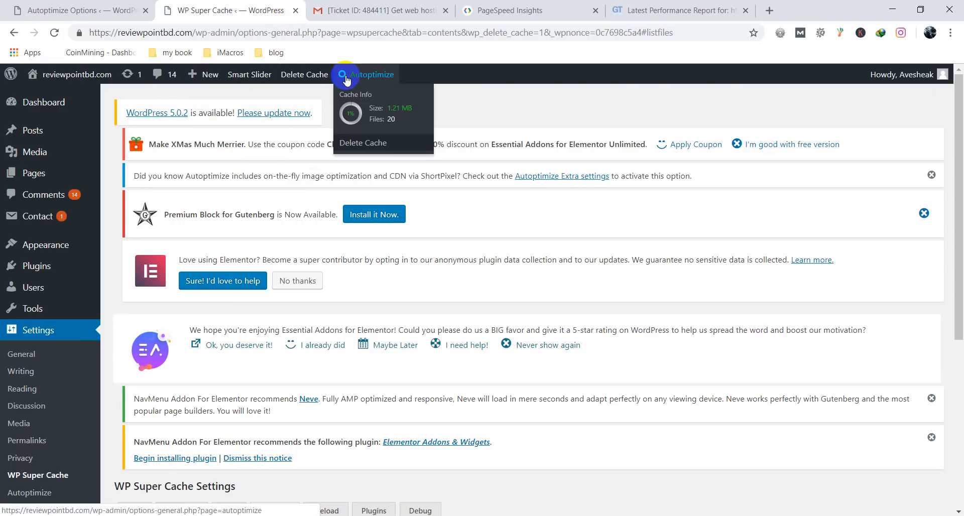
click(395, 144)
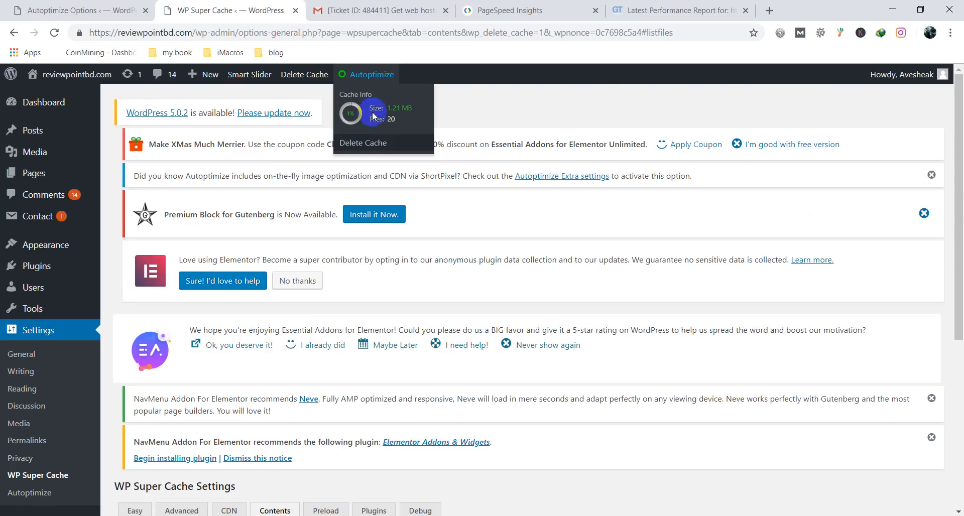
click(294, 11)
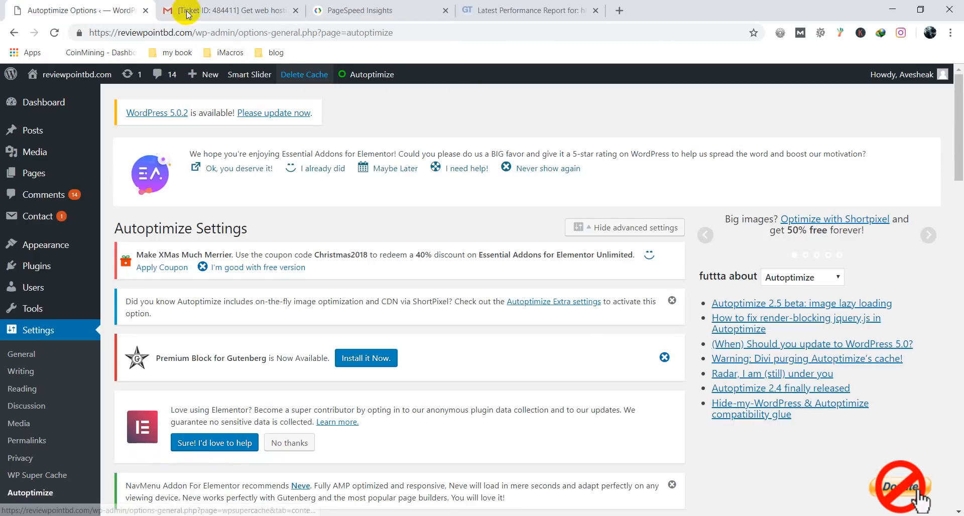
Step: Review the earlier desktop and mobile scores in PageSpeed Insights and the earlier GTmetrix performance report
click(345, 6)
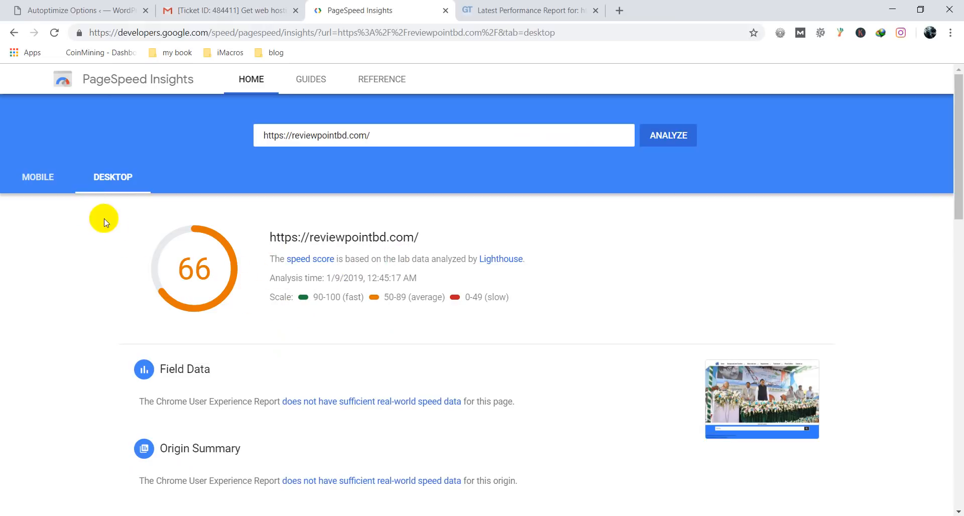
click(34, 178)
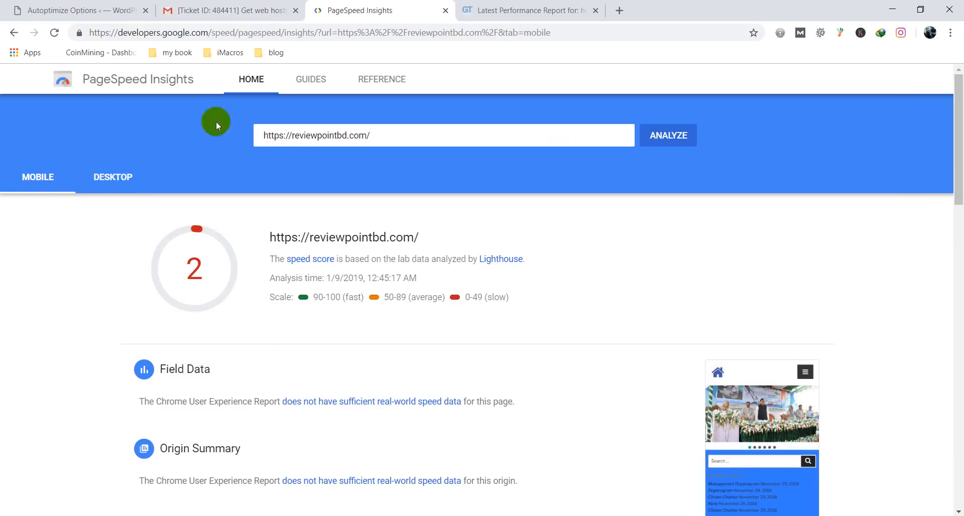
click(485, 5)
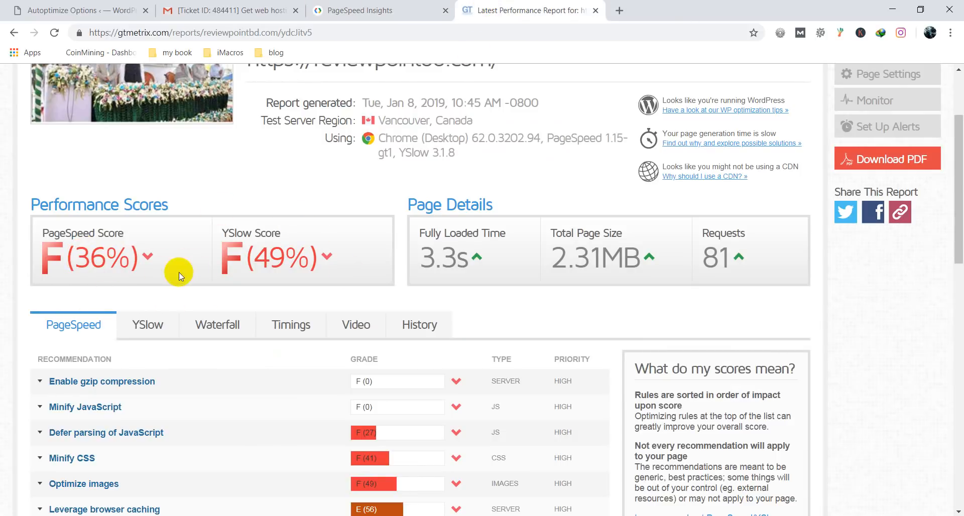
scroll(297, 244, up, 3)
click(351, 10)
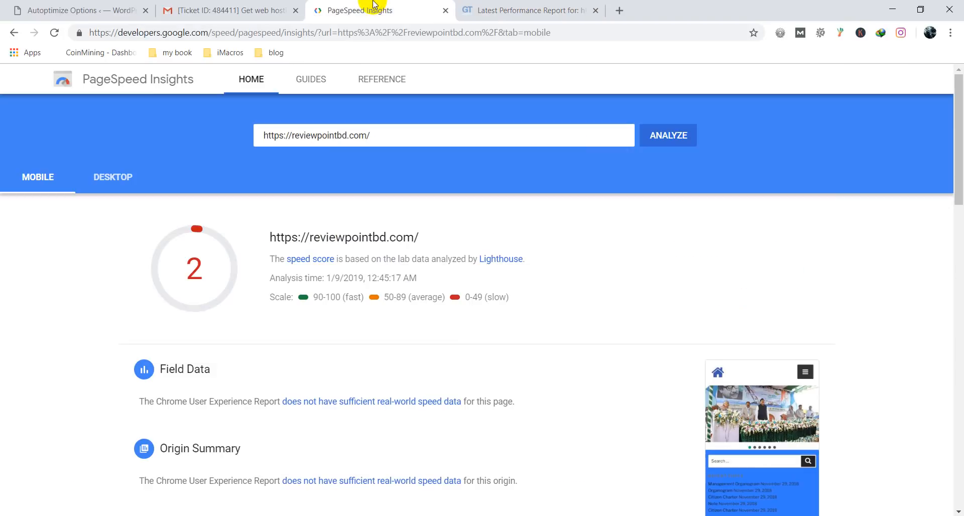
click(662, 141)
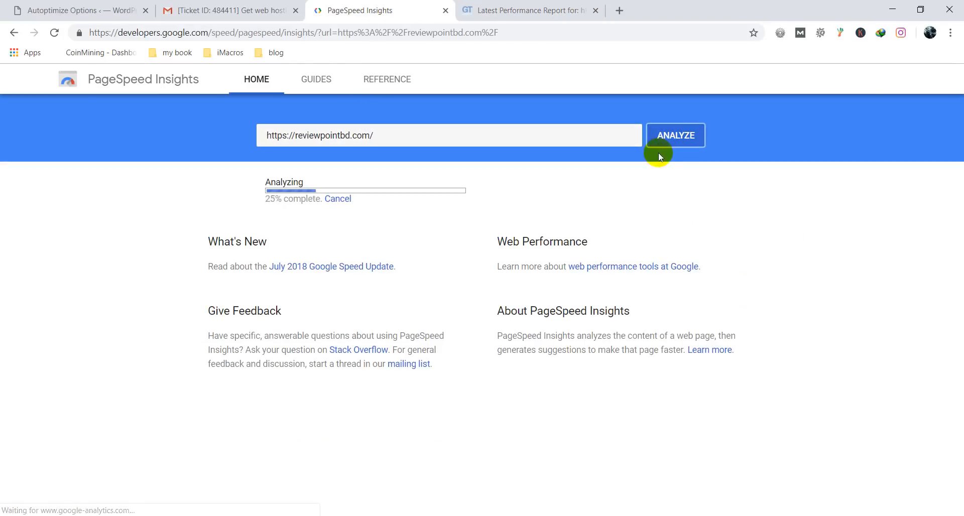
click(510, 9)
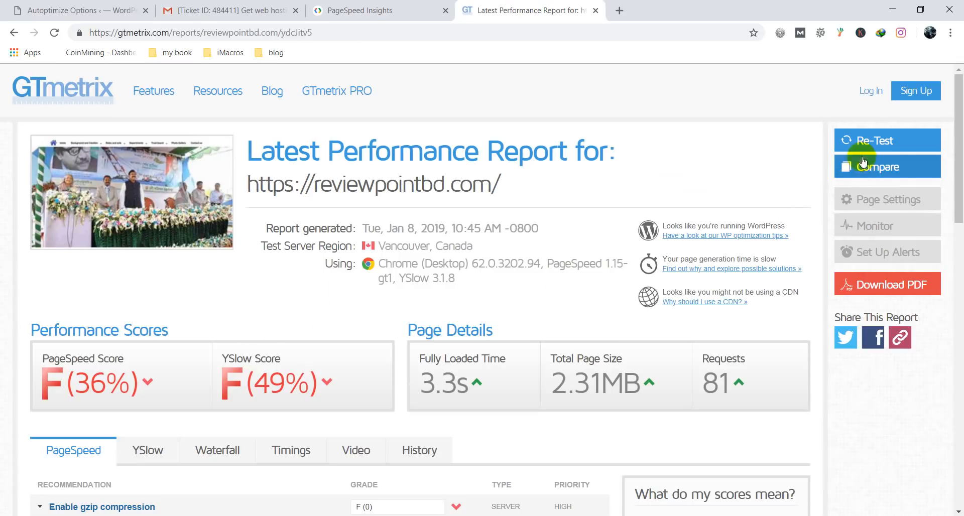
click(864, 140)
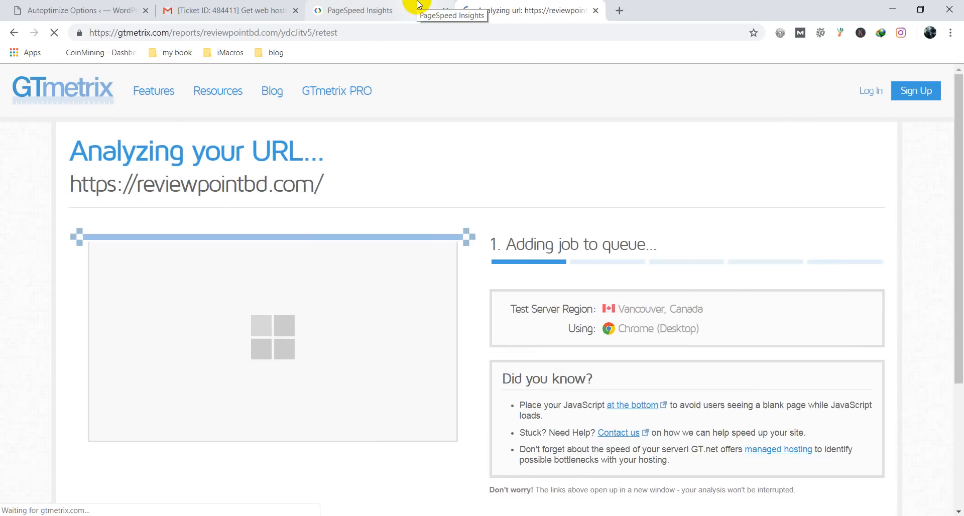
Step: Check the new mobile and desktop speed scores in PageSpeed Insights
click(420, 8)
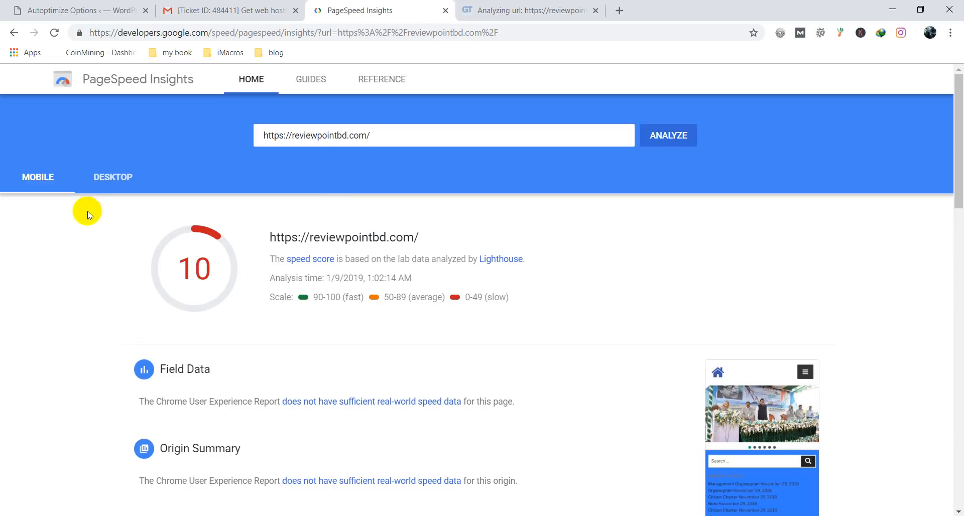
drag(193, 228, 217, 236)
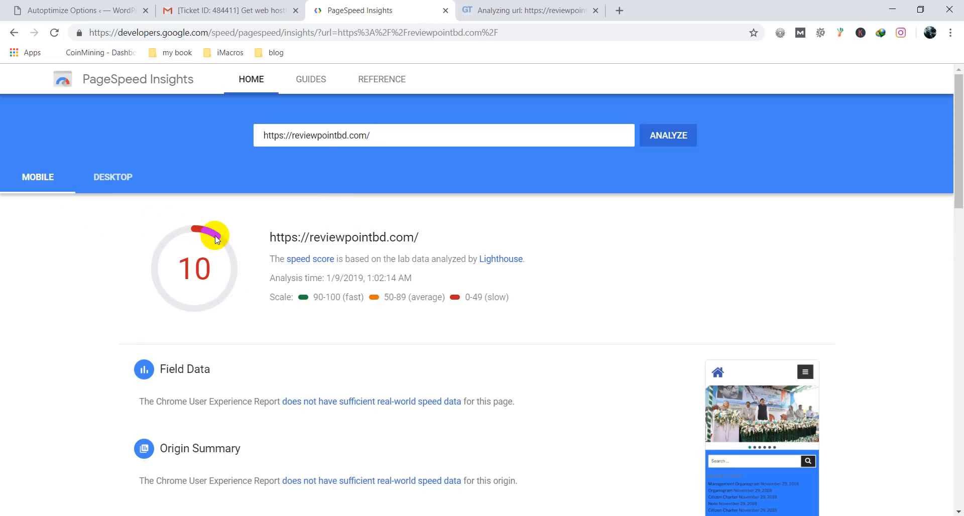
click(125, 181)
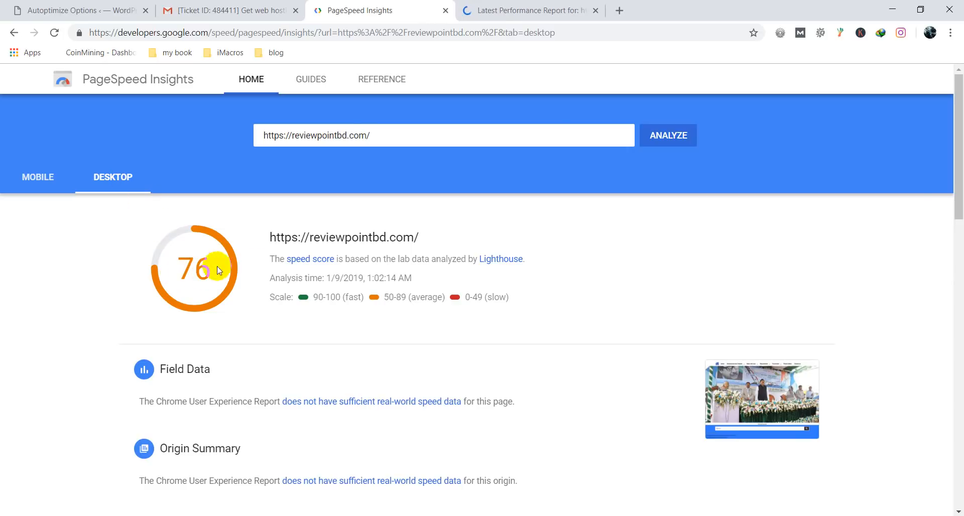
Step: Examine the new GTmetrix report's performance scores, page details and PageSpeed recommendations
click(499, 9)
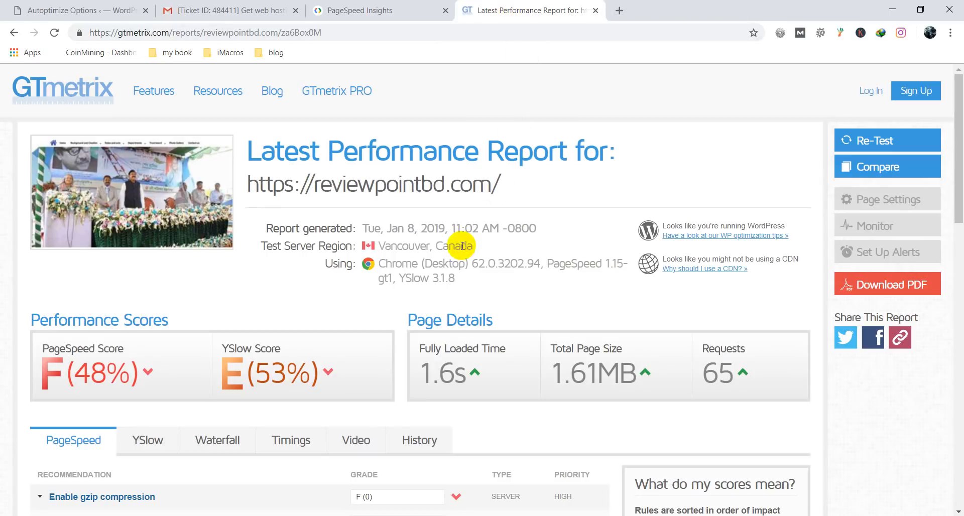
scroll(115, 326, down, 2)
scroll(140, 303, down, 1)
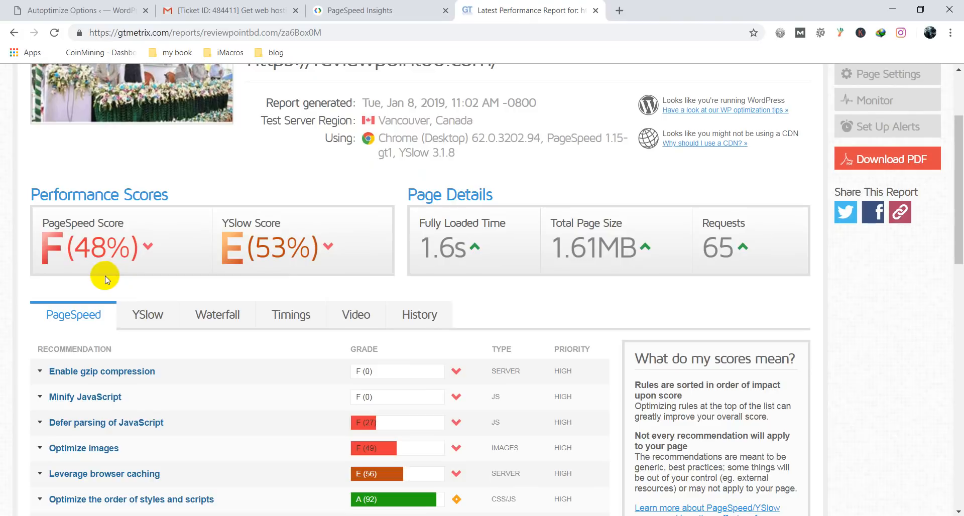
scroll(101, 268, down, 3)
scroll(198, 224, down, 1)
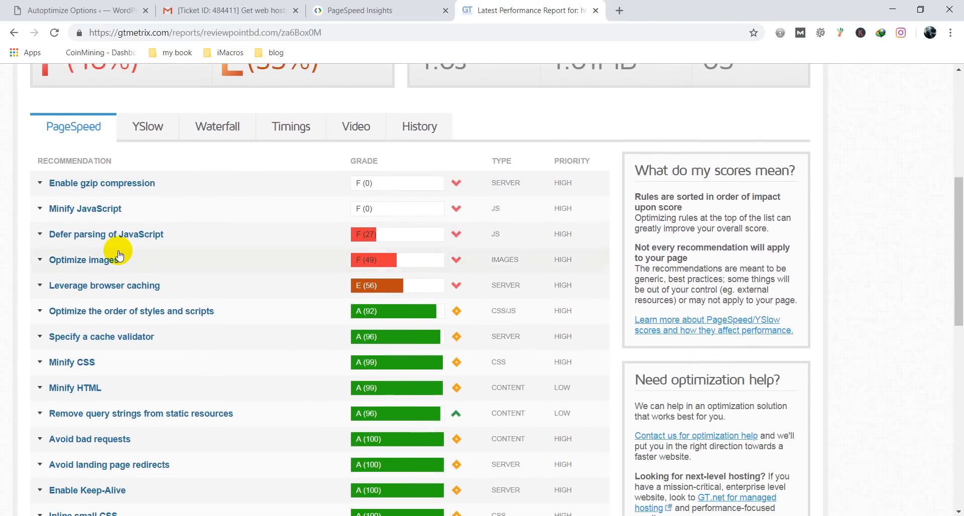
scroll(126, 246, up, 1)
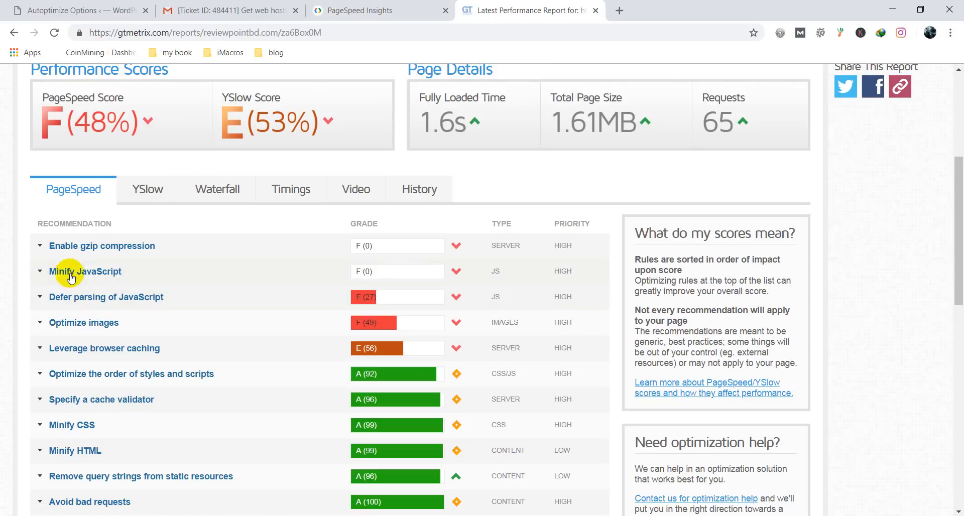
Step: Examine the desktop report in PageSpeed Insights, including lab data, opportunities, diagnostics and the expanded passed audits
click(324, 5)
scroll(261, 186, down, 5)
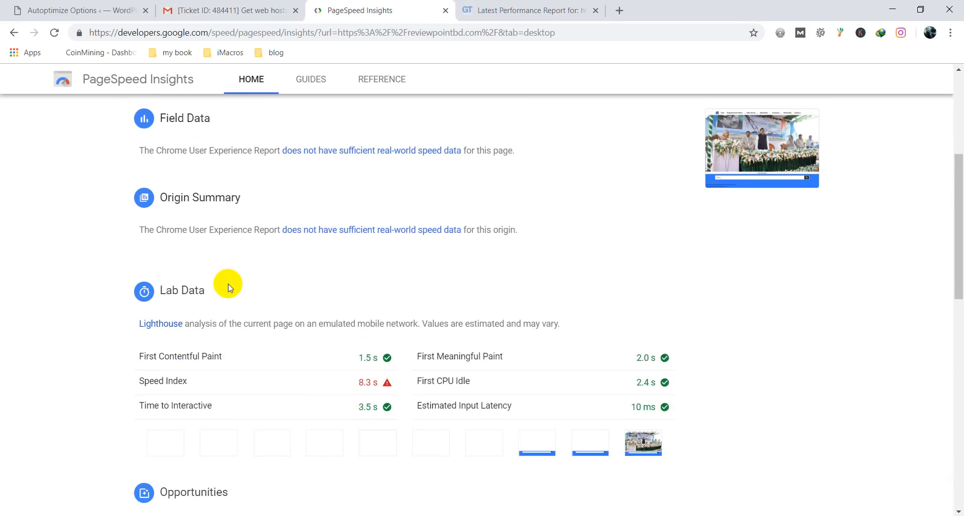
scroll(227, 284, down, 3)
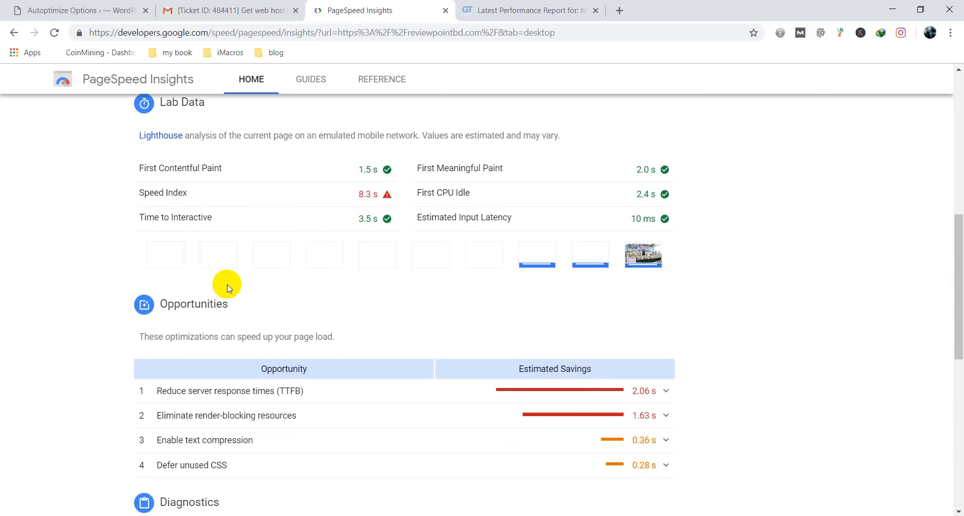
scroll(193, 335, down, 7)
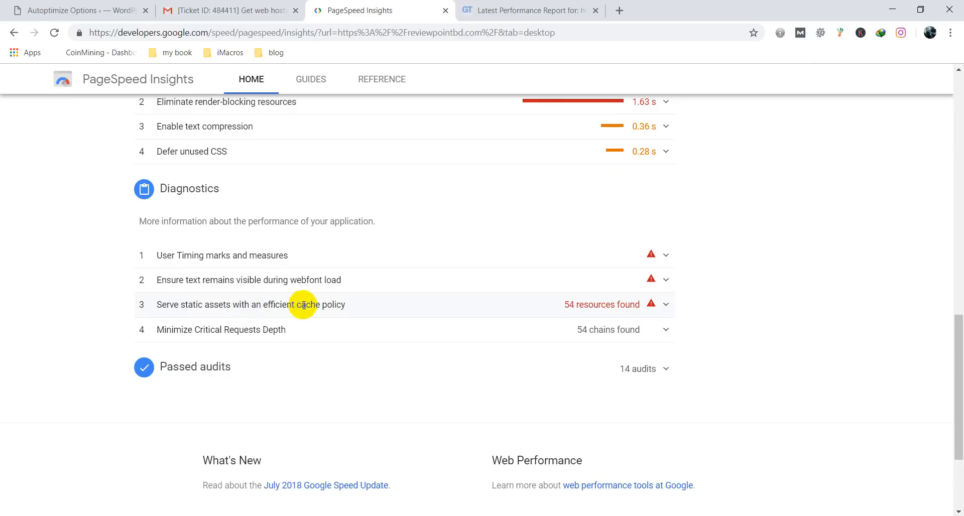
scroll(243, 247, down, 3)
scroll(246, 259, up, 4)
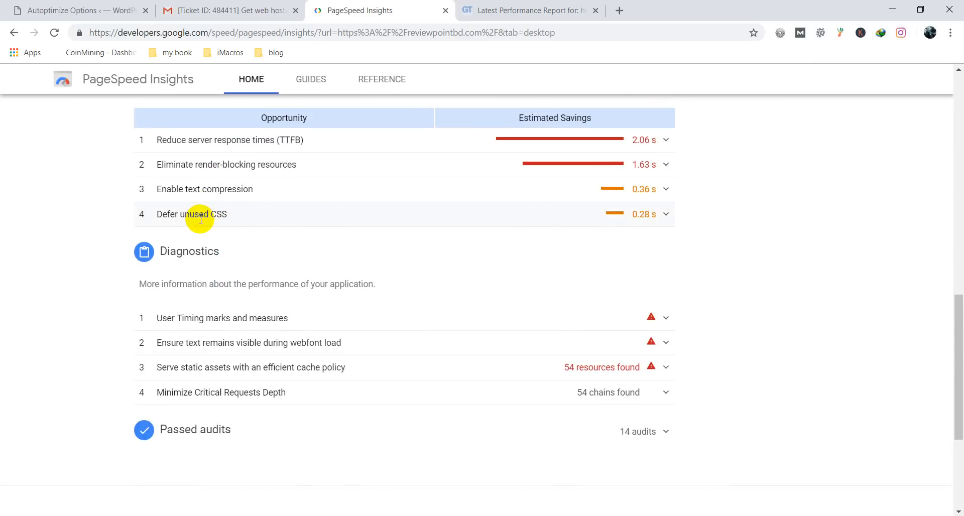
scroll(199, 219, up, 12)
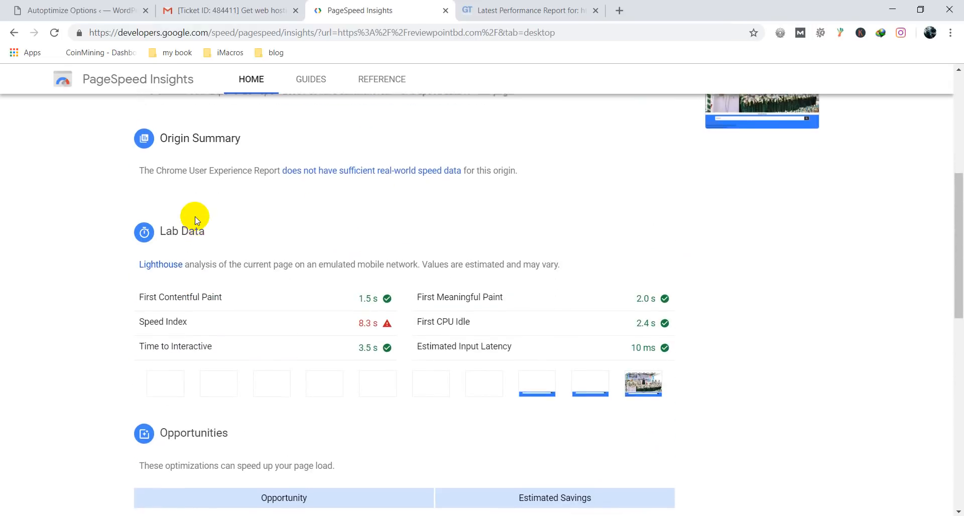
scroll(194, 215, up, 1)
scroll(474, 334, down, 8)
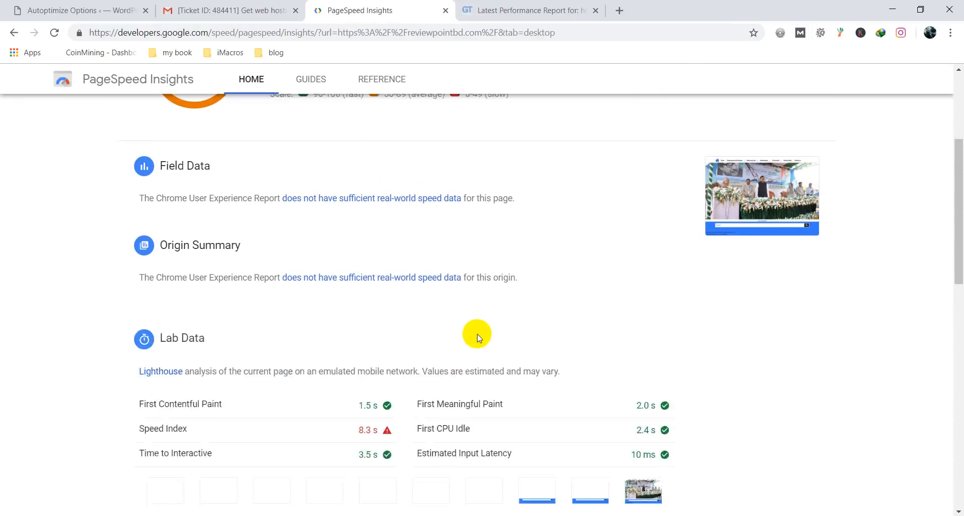
scroll(469, 329, down, 11)
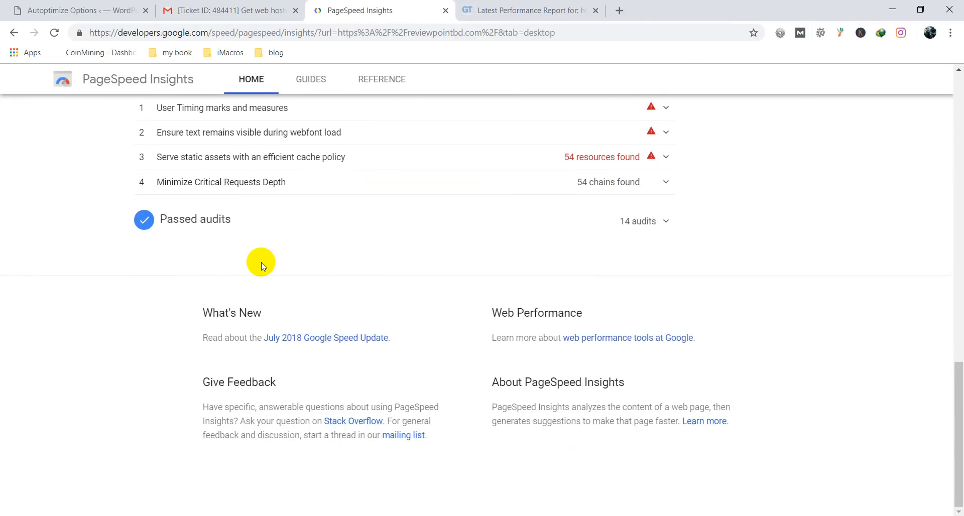
scroll(570, 353, up, 3)
click(648, 348)
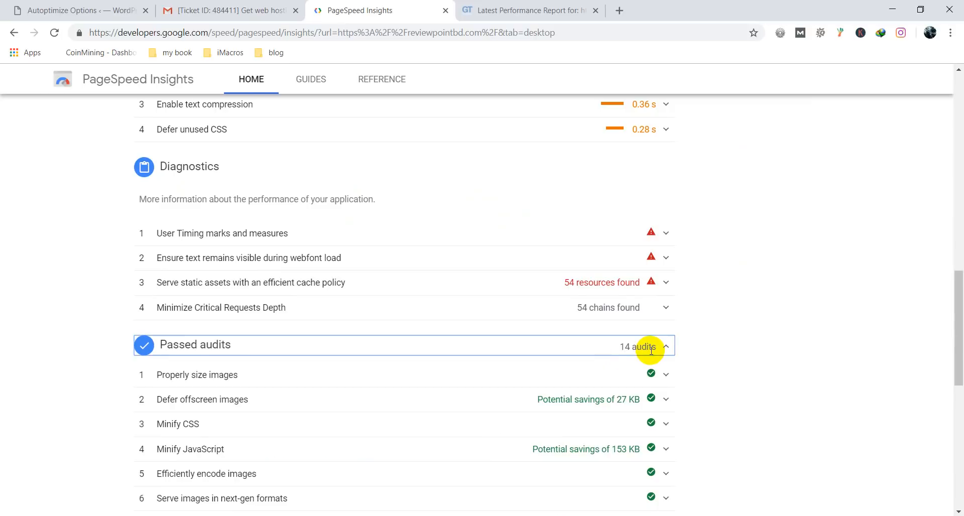
scroll(557, 333, up, 4)
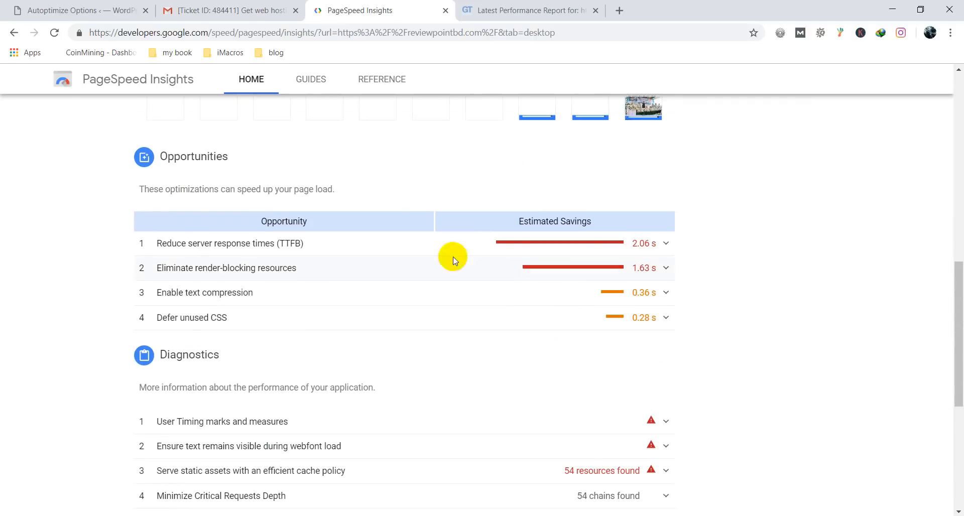
scroll(261, 254, up, 4)
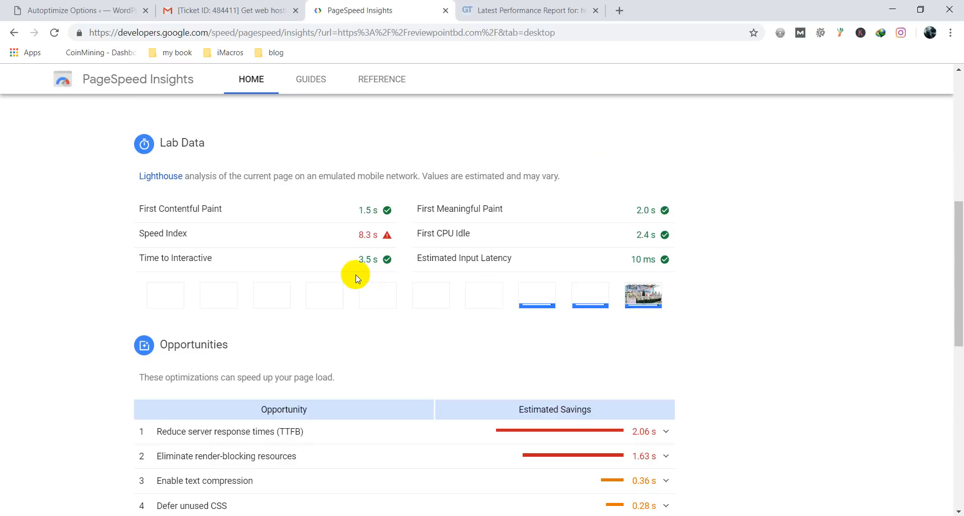
scroll(435, 221, up, 6)
scroll(426, 276, up, 2)
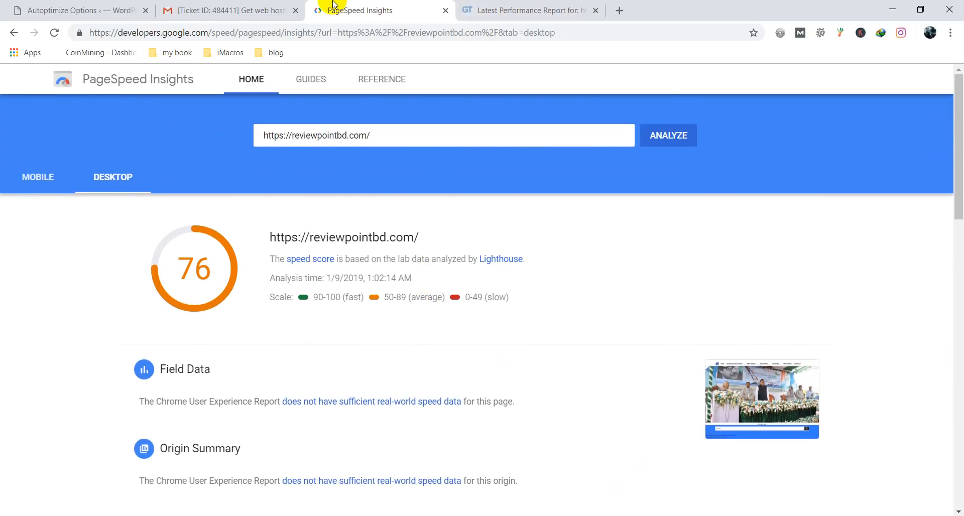
Step: Return to the WordPress admin and search the installed plugins for "speed opti"
click(75, 9)
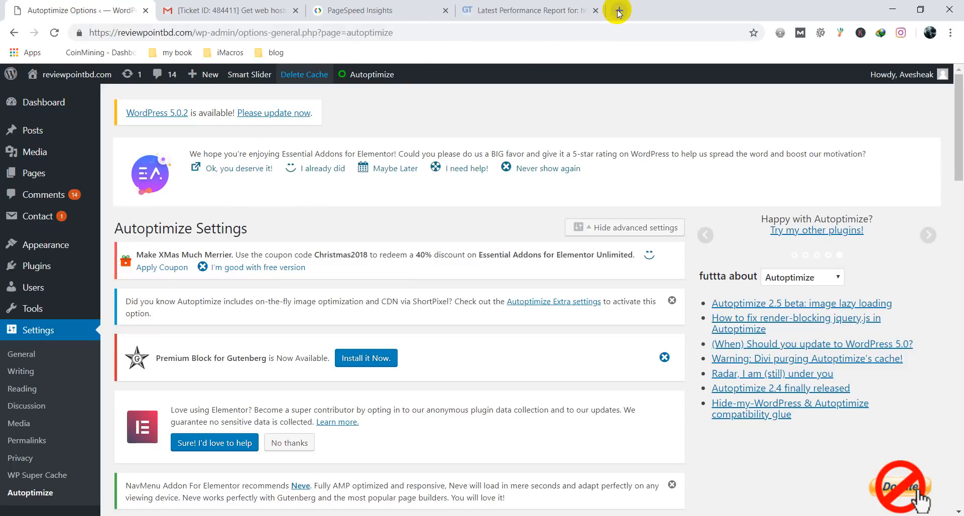
click(619, 10)
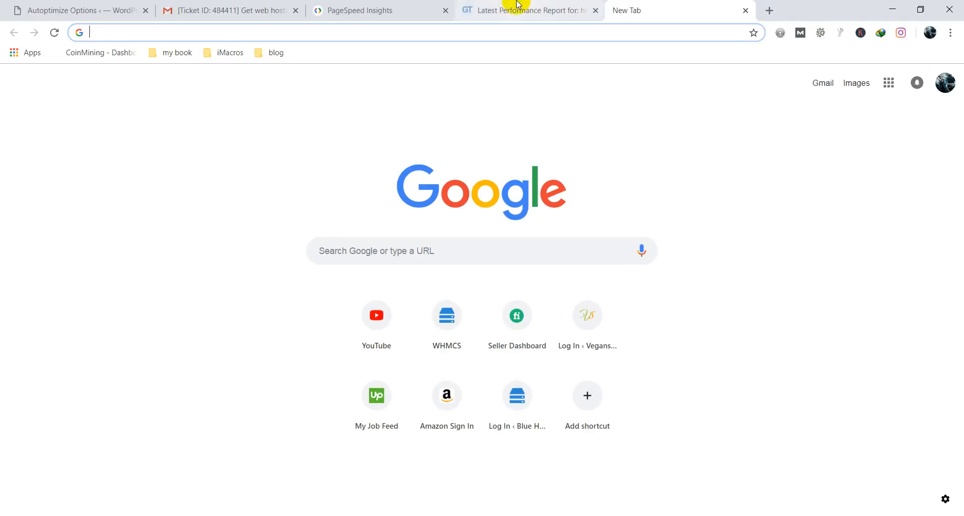
click(118, 7)
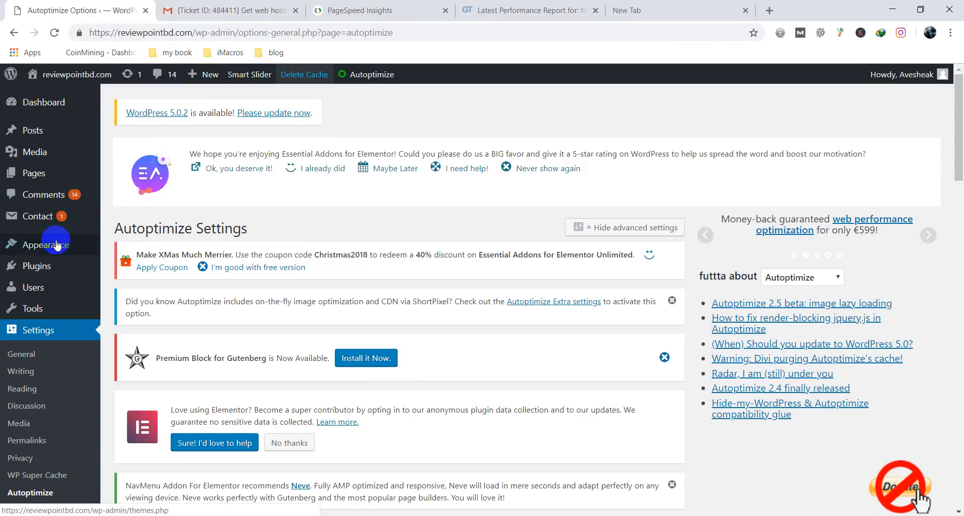
mouse_move(94, 269)
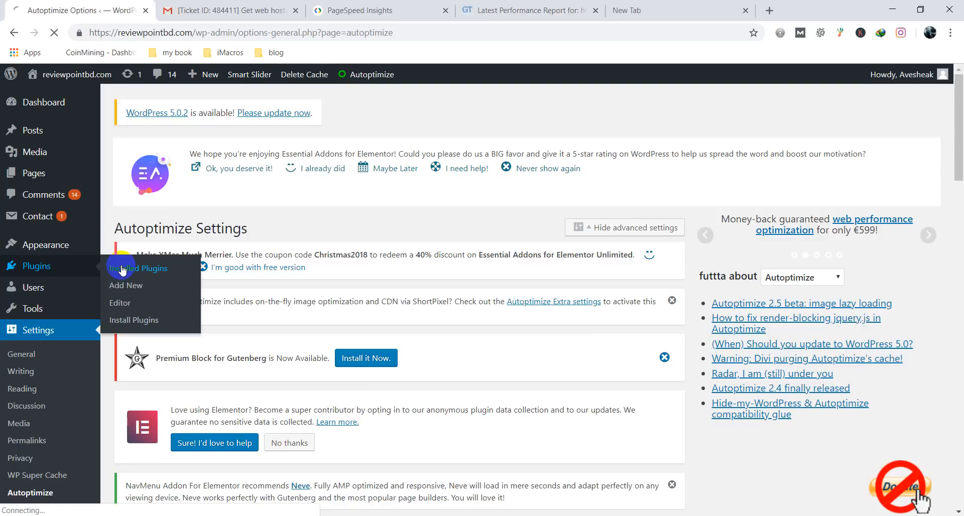
click(171, 268)
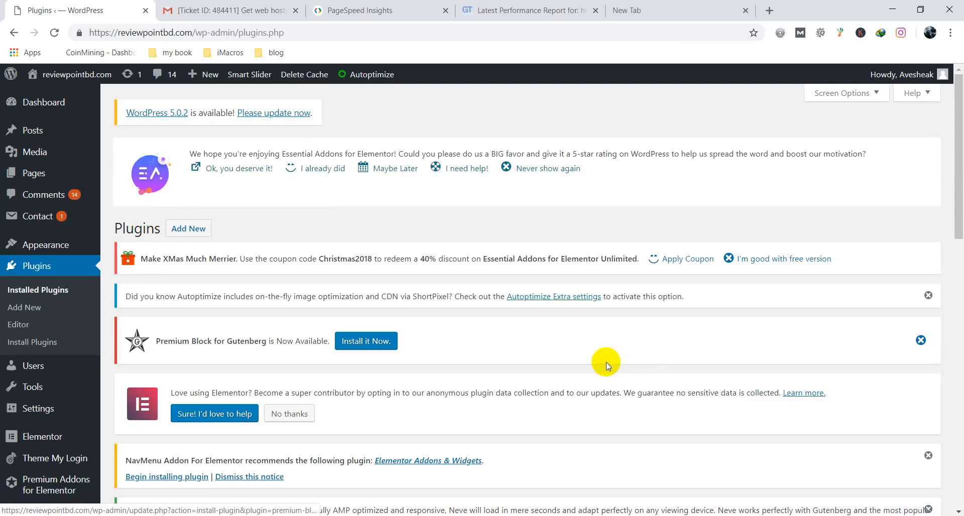
scroll(237, 186, down, 5)
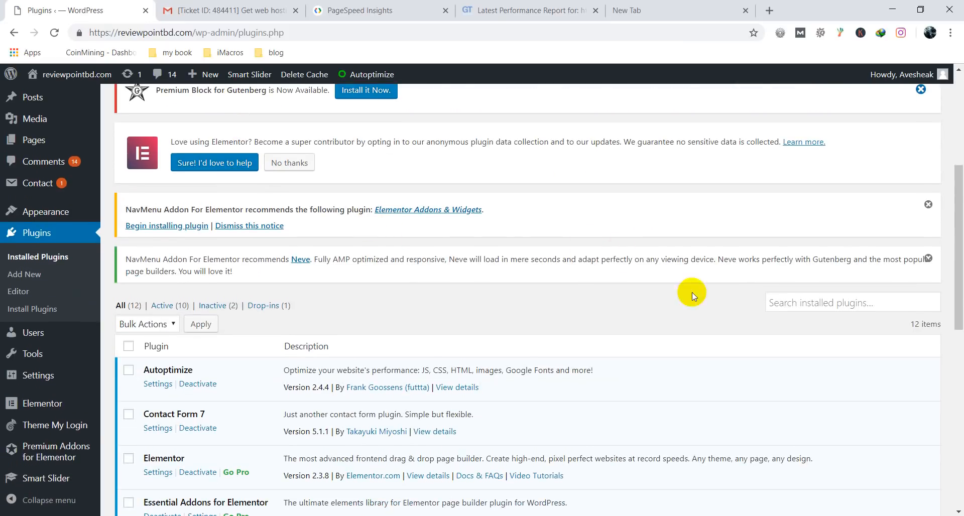
click(793, 303)
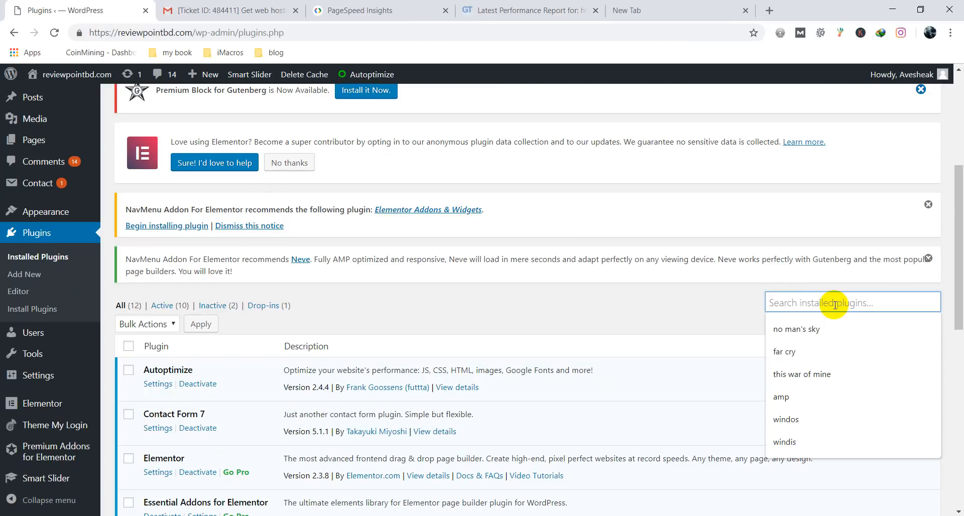
text(speed)
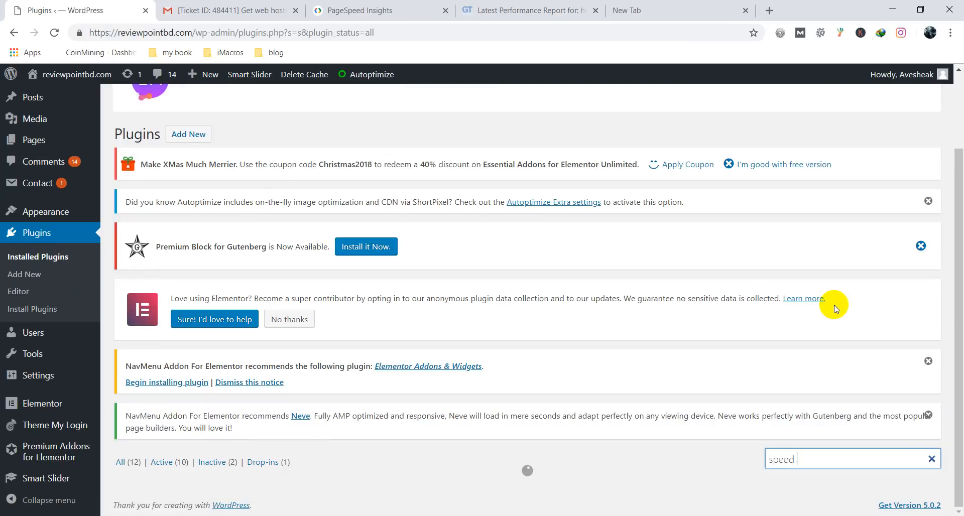
text( opti)
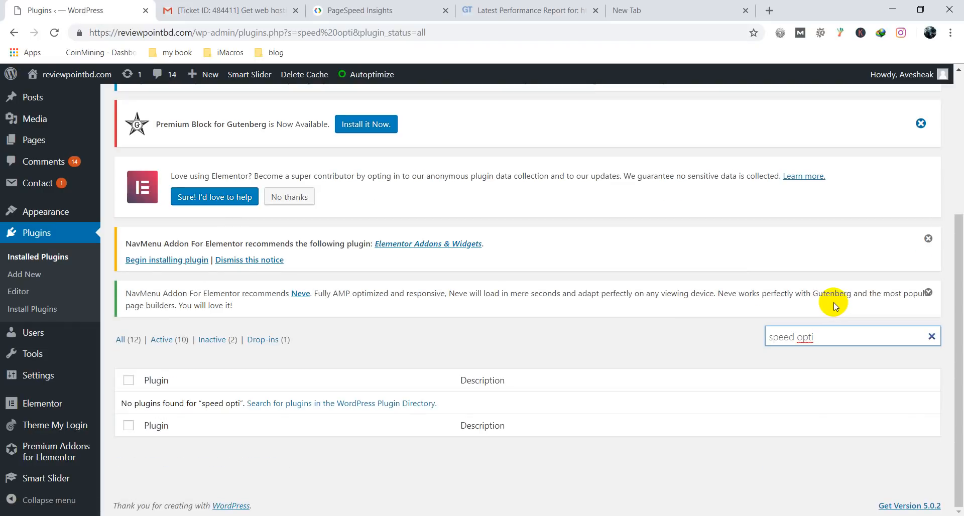
Step: Go to the page for adding new plugins and search by keyword for "speed boster"
click(20, 275)
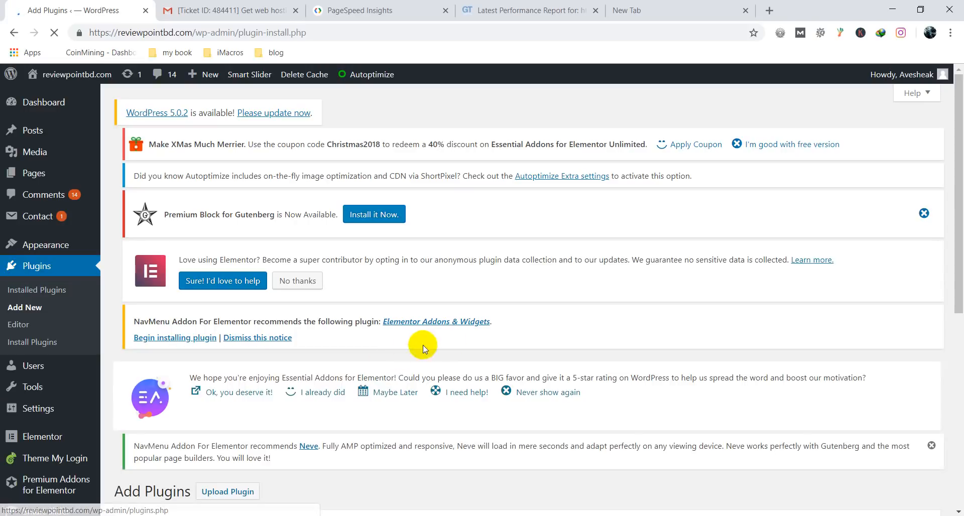
scroll(742, 344, down, 3)
click(816, 376)
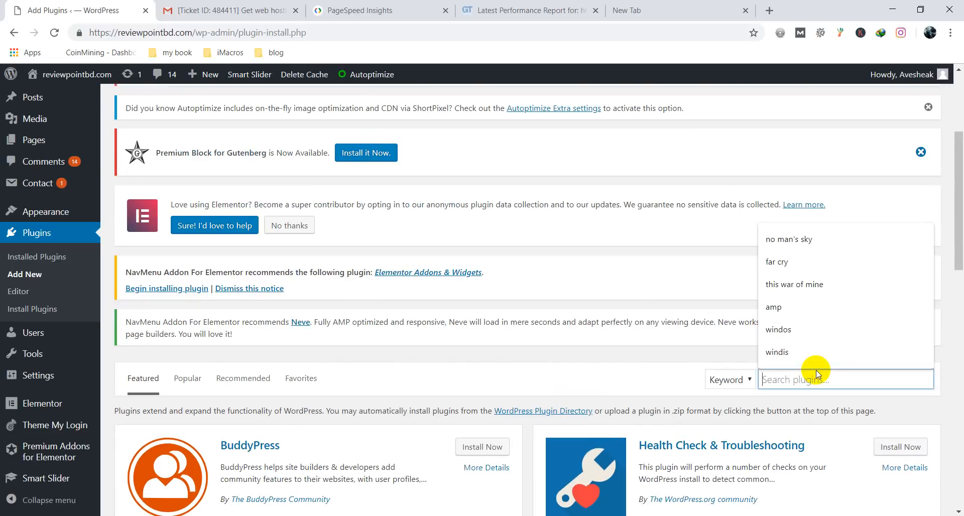
text(spp)
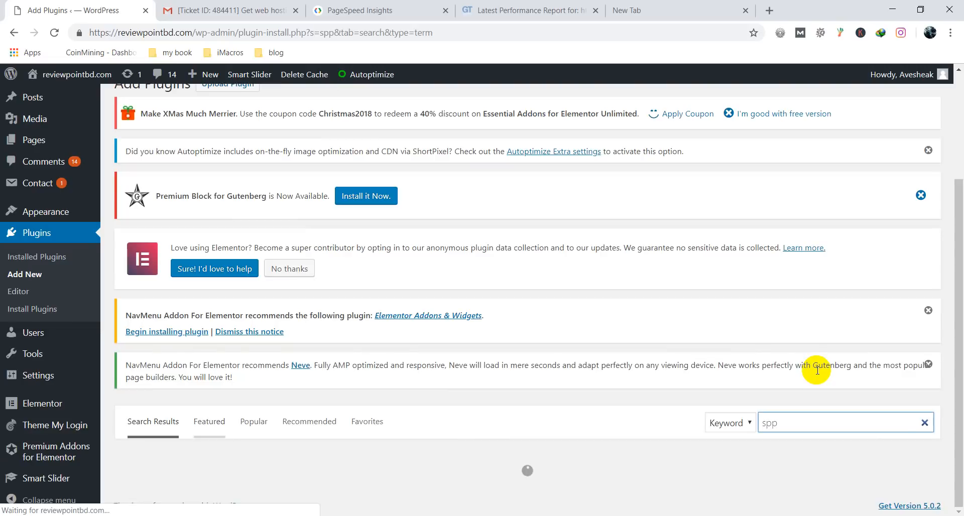
text(d)
scroll(817, 370, down, 1)
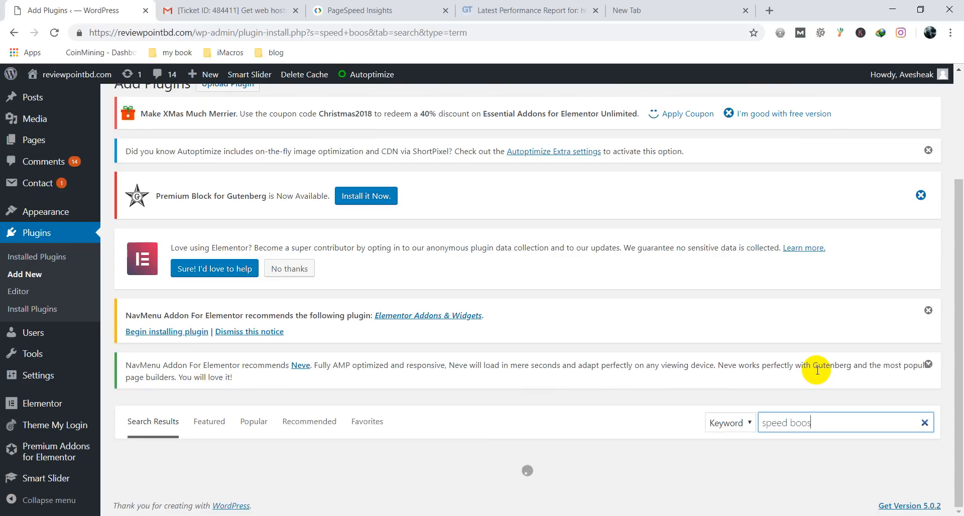
scroll(817, 370, down, 1)
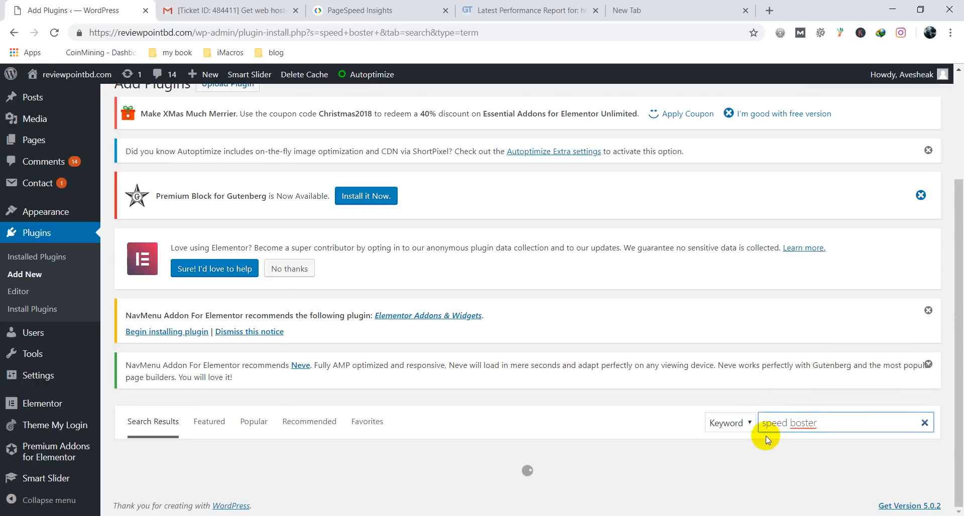
Step: Correct the misspelled word in the plugin search and extend the search term to "speed booster pack"
right_click(804, 426)
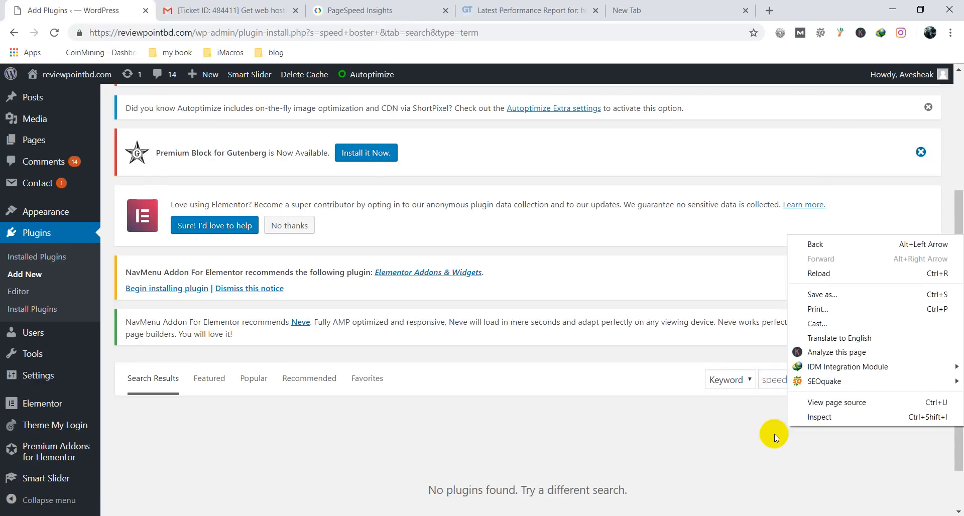
click(802, 395)
double_click(805, 379)
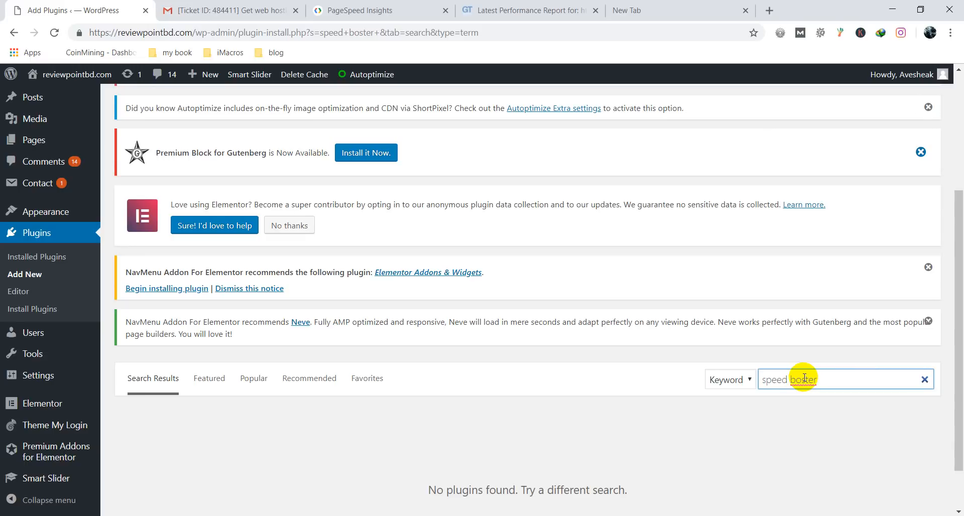
right_click(803, 377)
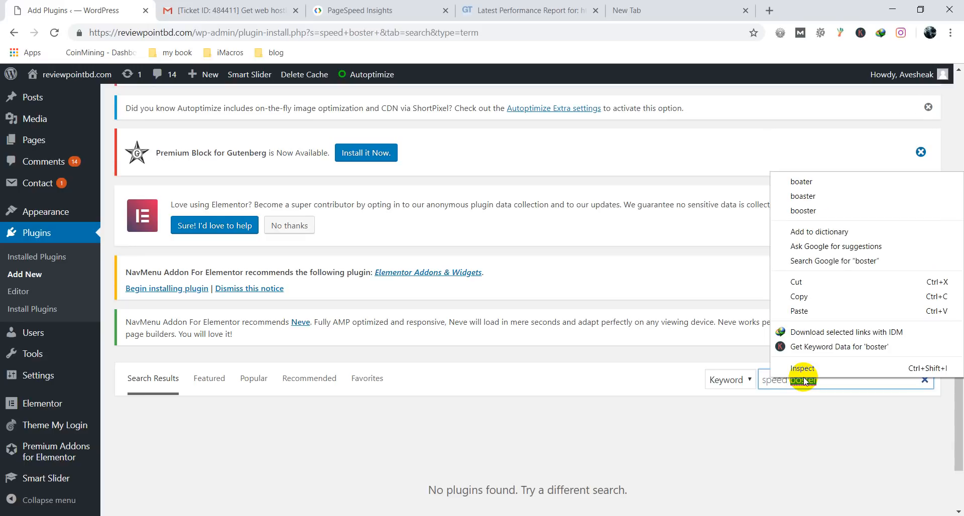
click(817, 212)
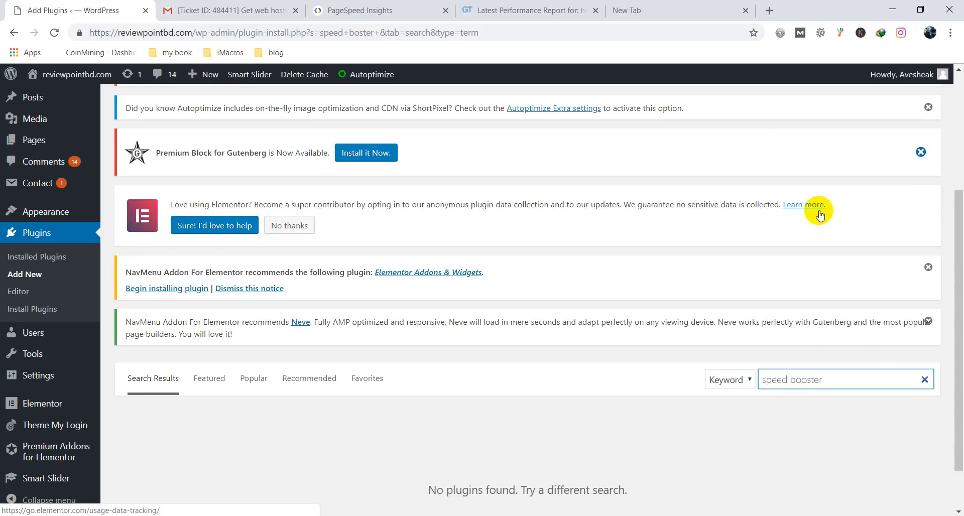
text(pack)
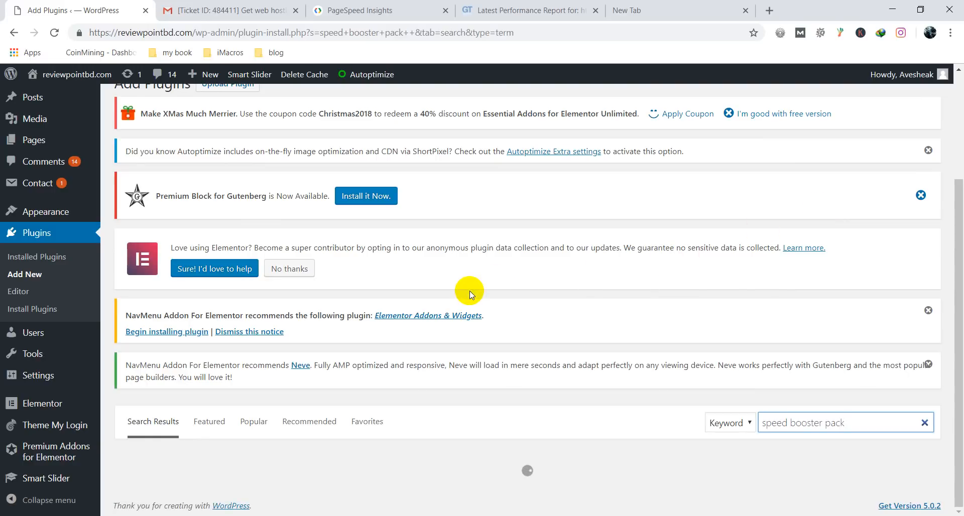
Step: Install and activate the Speed Booster Pack plugin by Macho Themes
scroll(469, 291, down, 2)
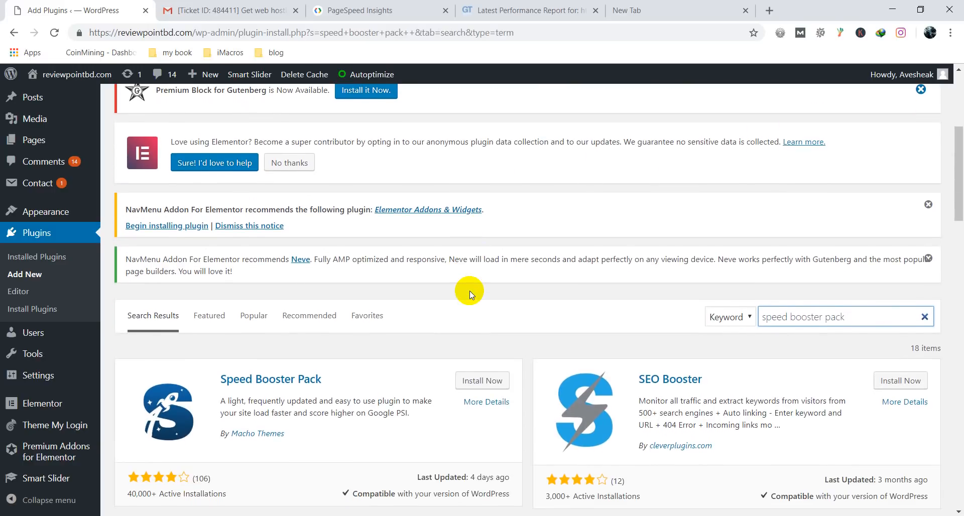
click(470, 382)
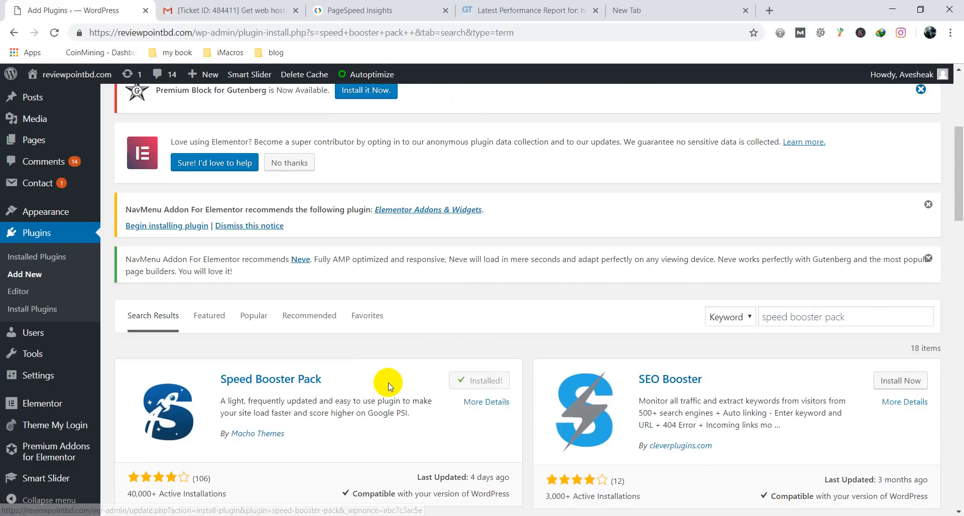
click(489, 382)
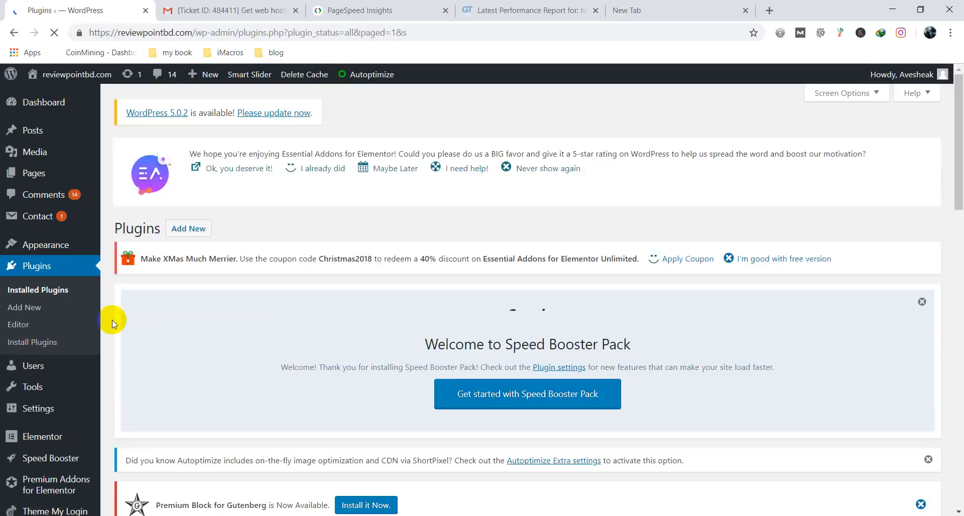
Step: Open the Speed Booster options page of the newly activated plugin
scroll(111, 318, down, 1)
scroll(17, 311, down, 1)
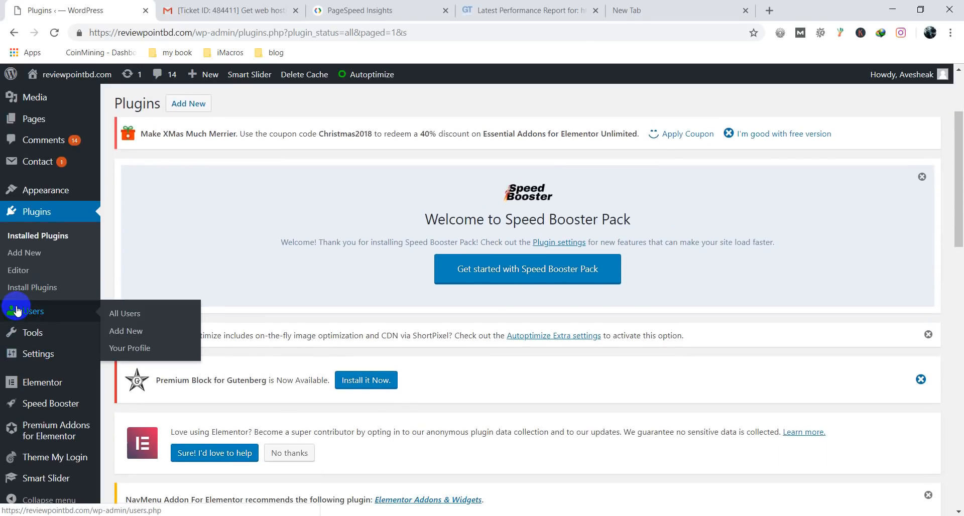
click(29, 405)
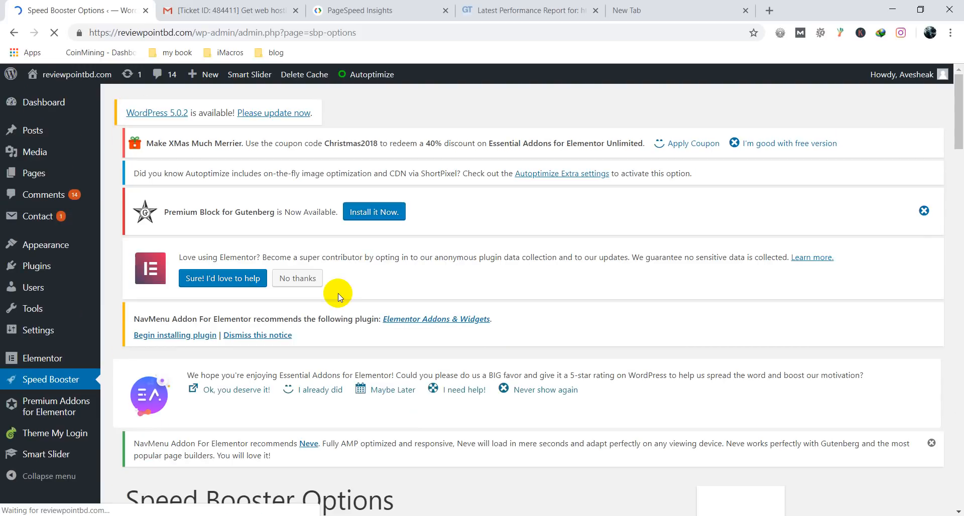
Step: Look through the General options of Speed Booster Pack, from script handling to the More settings section
scroll(338, 293, down, 3)
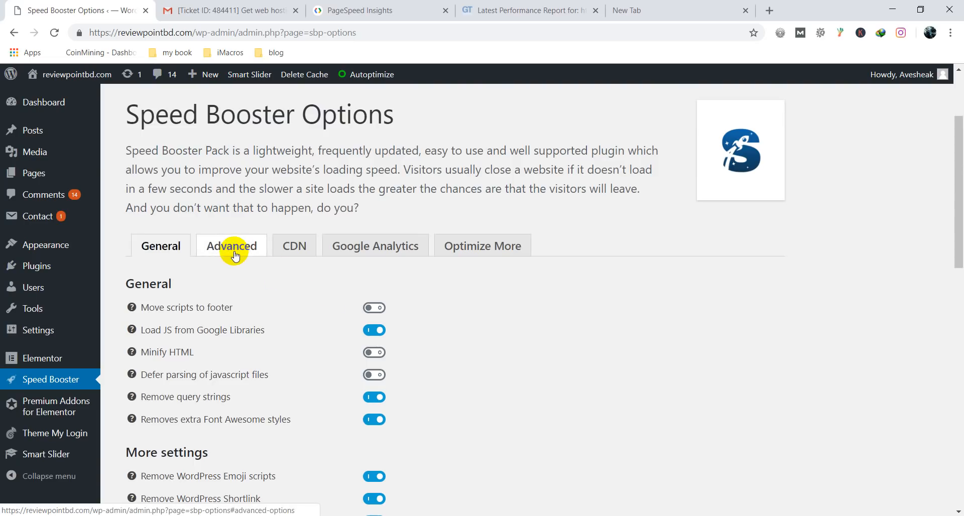
scroll(233, 255, down, 1)
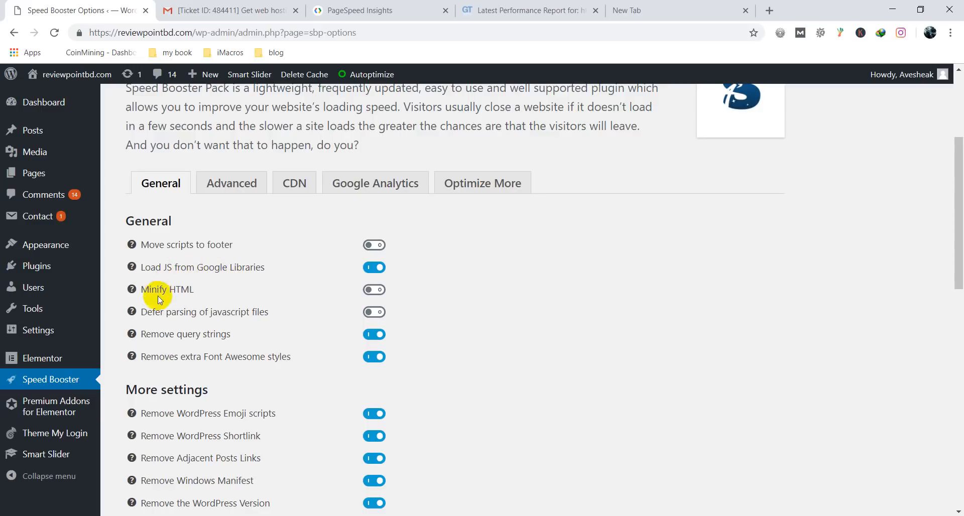
scroll(157, 300, down, 1)
scroll(158, 303, down, 1)
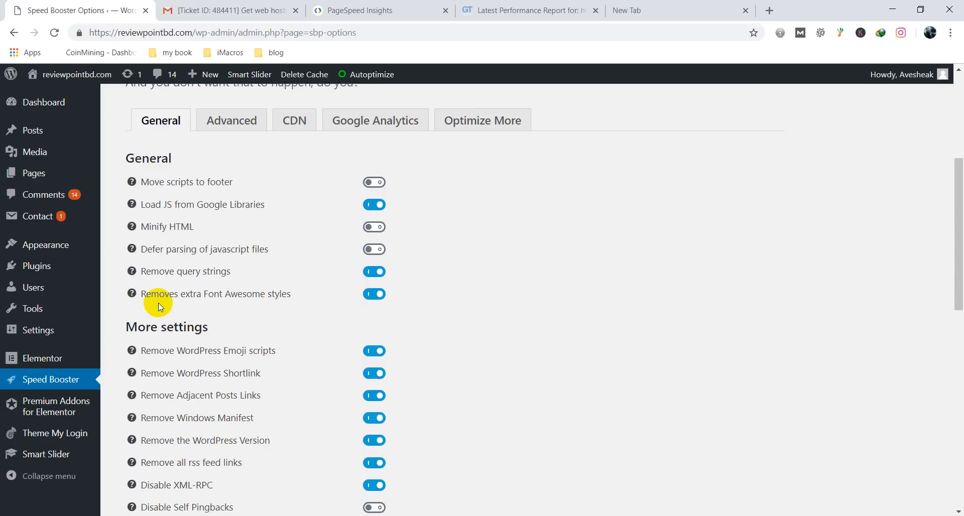
Step: Open the Autoptimize settings in a separate browser tab and check its HTML and JavaScript Options
mouse_move(40, 265)
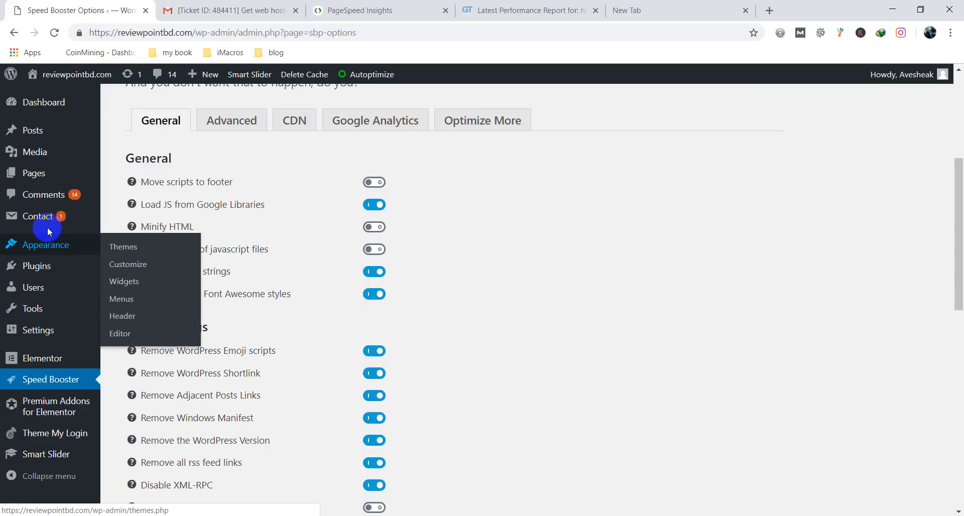
mouse_move(52, 354)
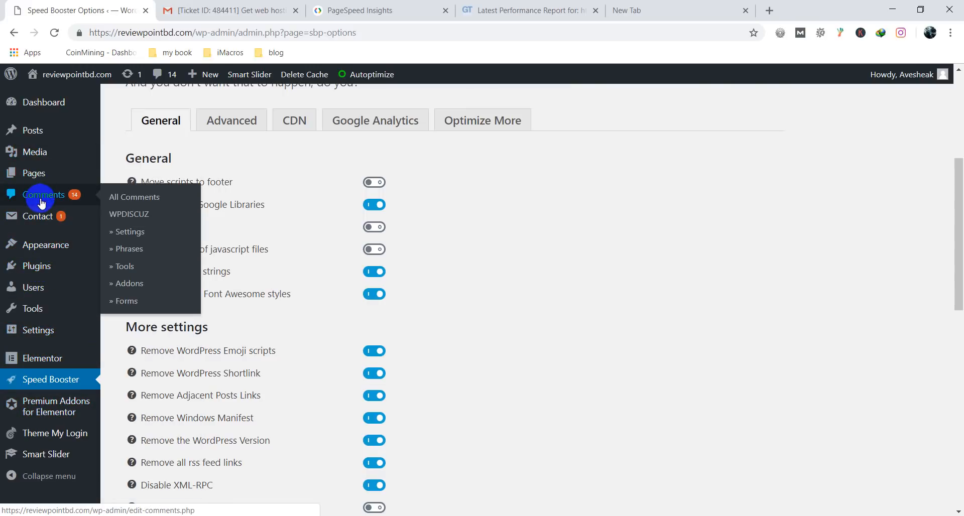
scroll(43, 203, down, 1)
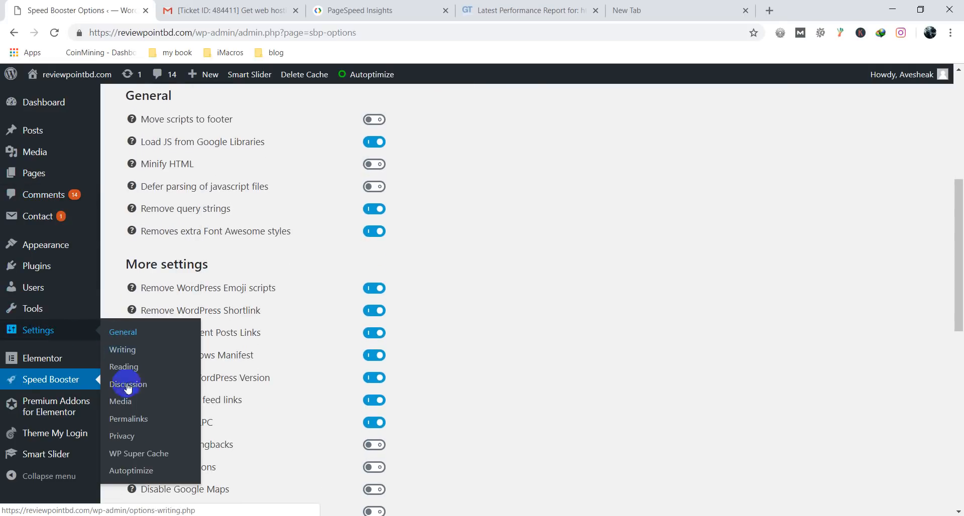
ctrl+click(130, 470)
click(209, 7)
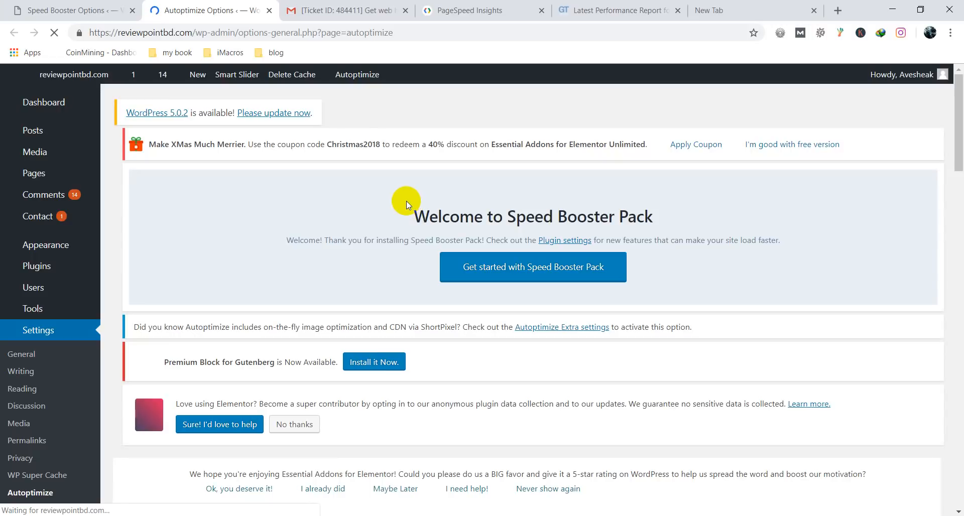
scroll(296, 215, down, 10)
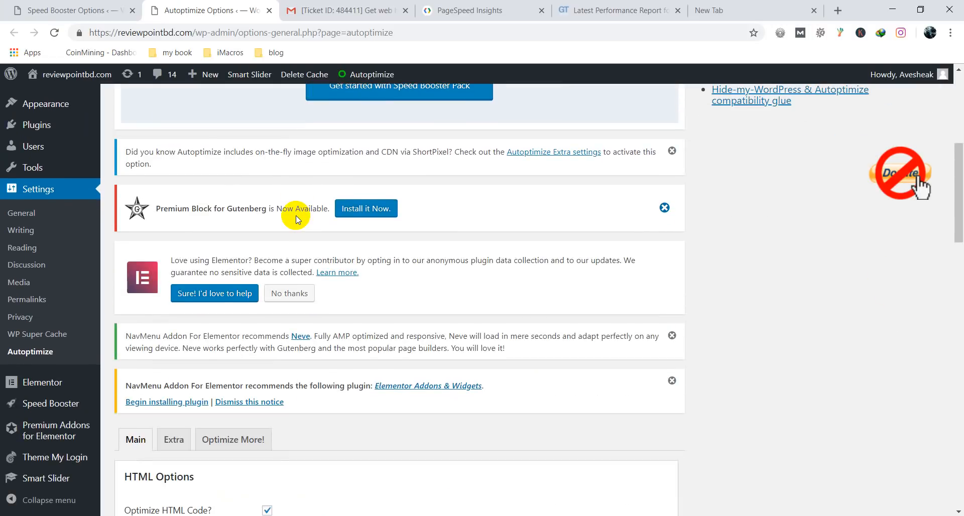
scroll(296, 215, down, 4)
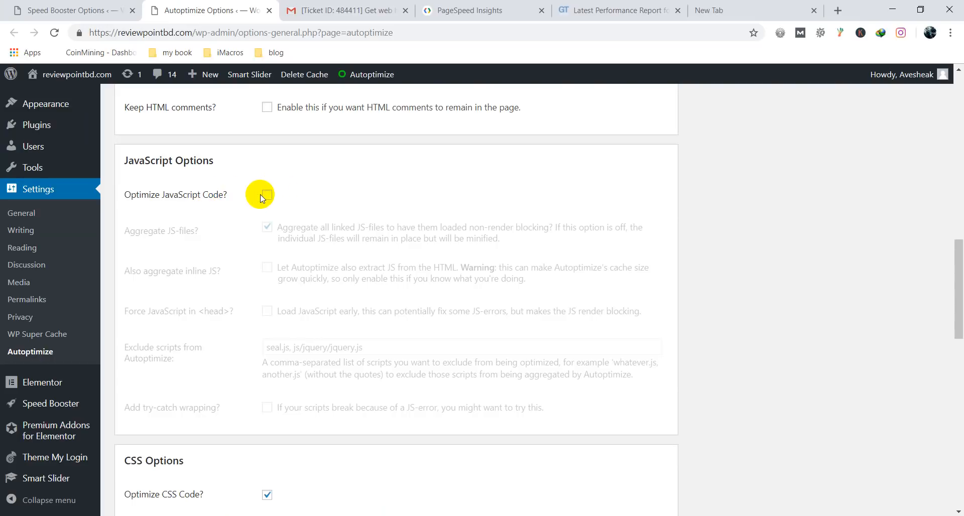
Step: Return to Speed Booster Options and enable all four CSS options under "Need even more speed?", including the one for mobile devices
click(85, 9)
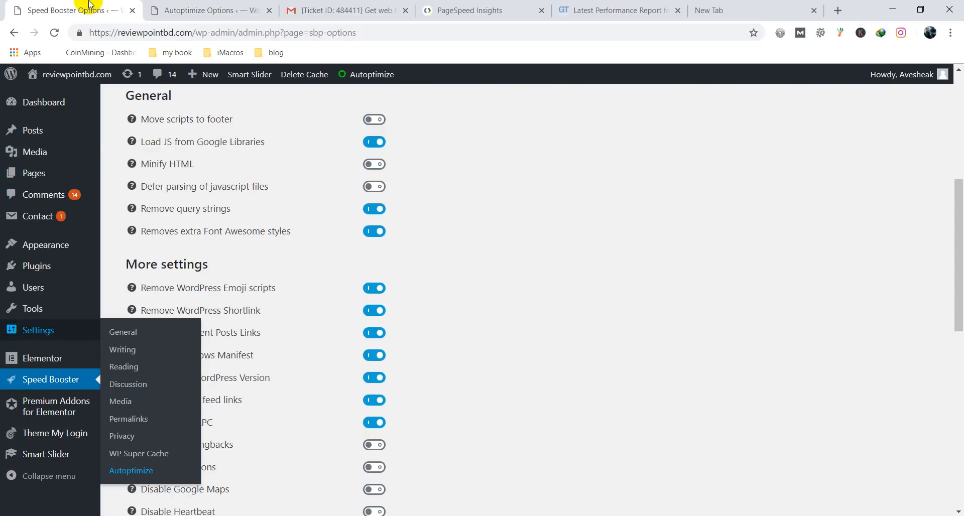
scroll(550, 276, down, 5)
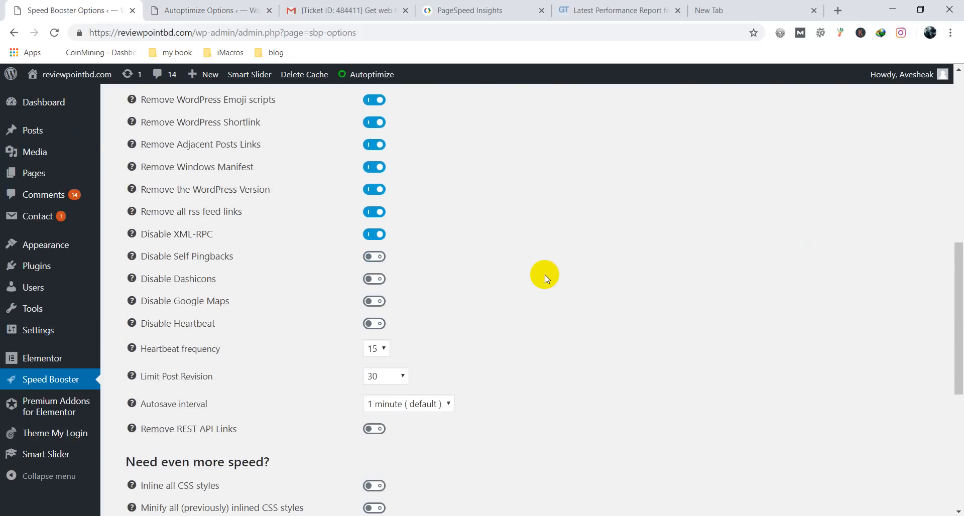
scroll(473, 297, down, 3)
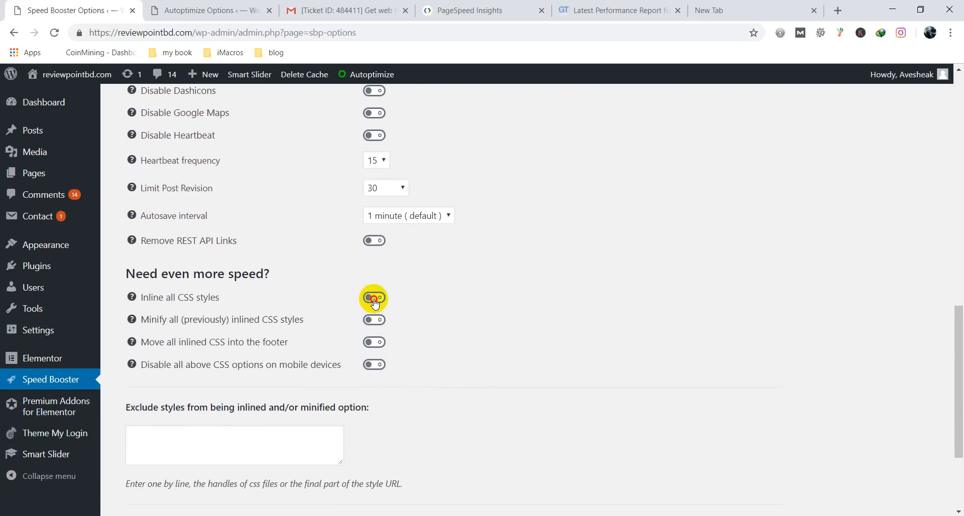
click(374, 298)
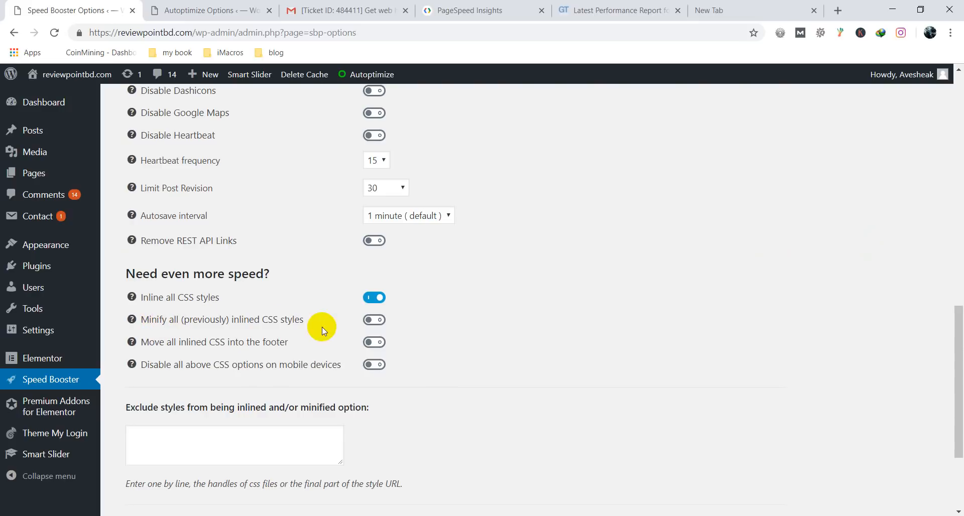
click(377, 320)
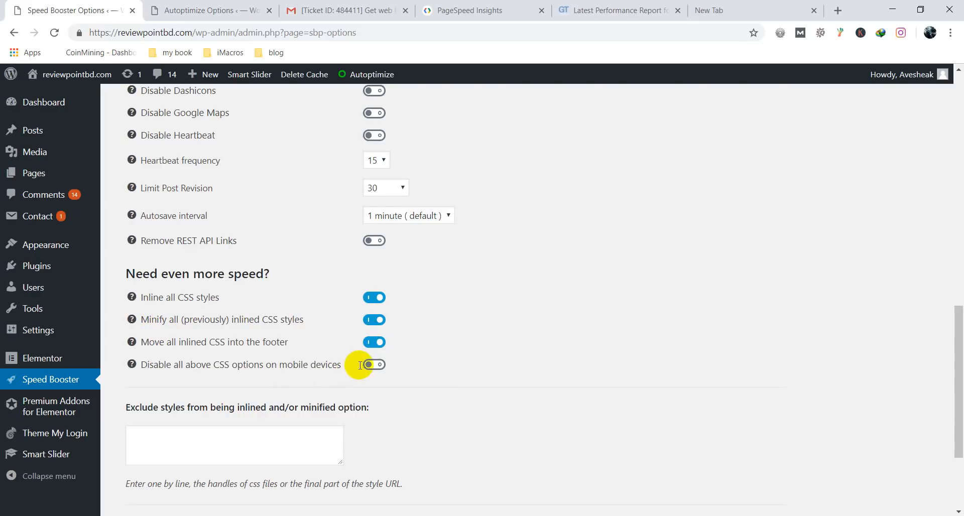
Step: Enable Minify HTML and Defer parsing of javascript files in the General section, leaving Move scripts to footer off
scroll(370, 366, up, 1)
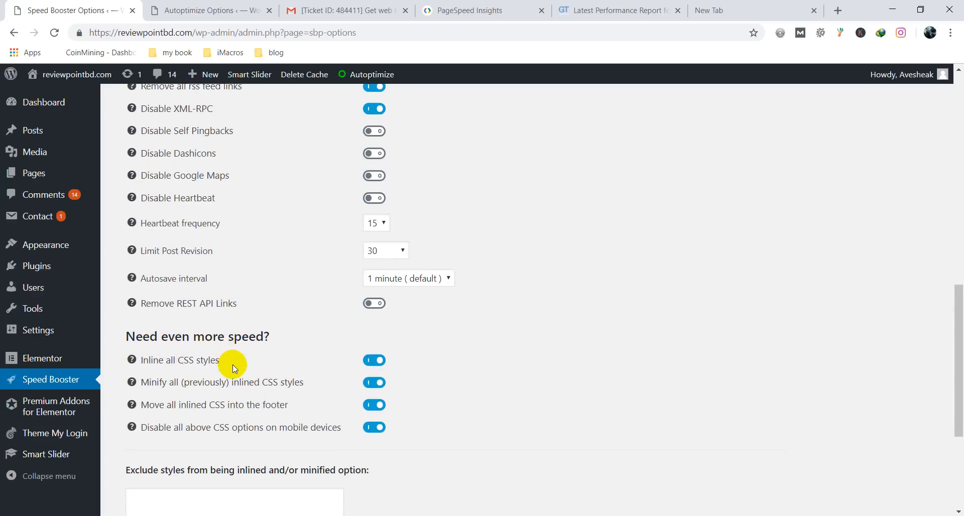
scroll(233, 365, up, 2)
scroll(233, 364, up, 1)
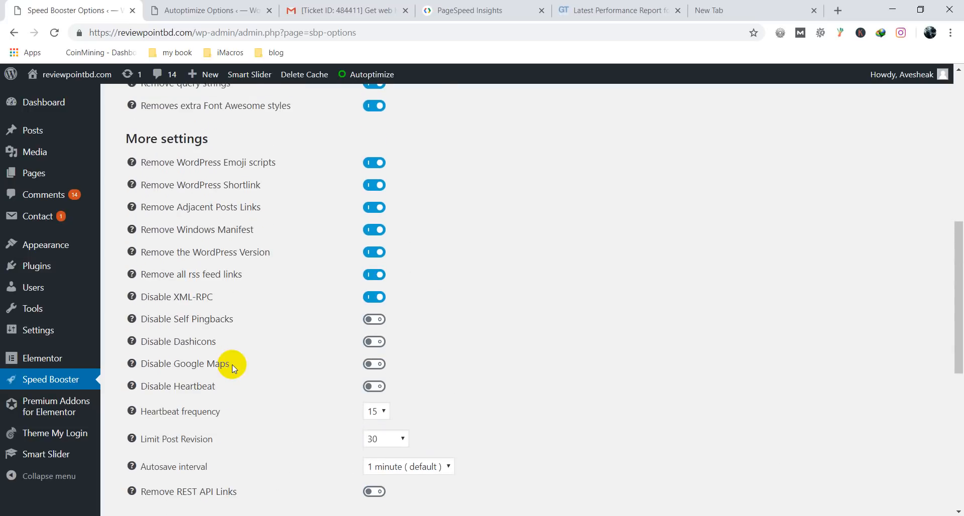
scroll(232, 365, down, 2)
scroll(232, 364, up, 4)
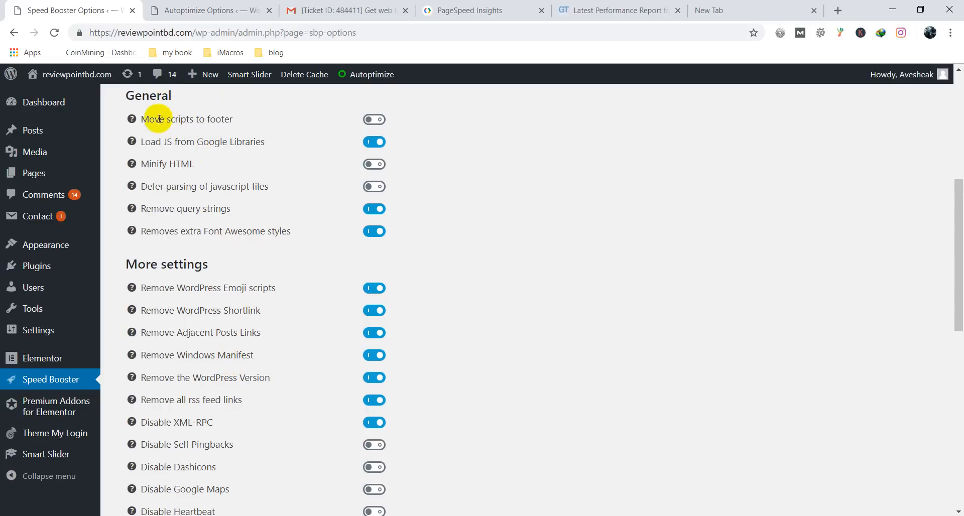
click(374, 164)
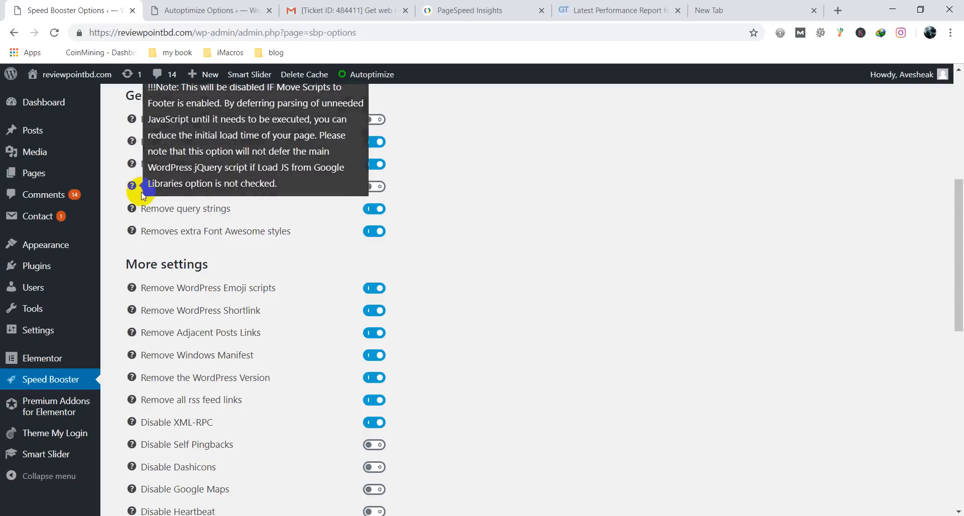
click(377, 188)
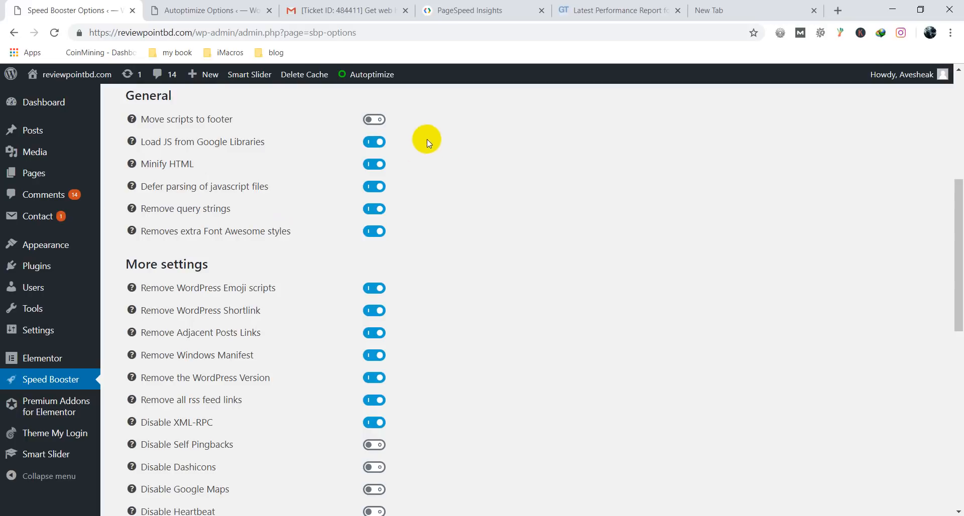
click(374, 119)
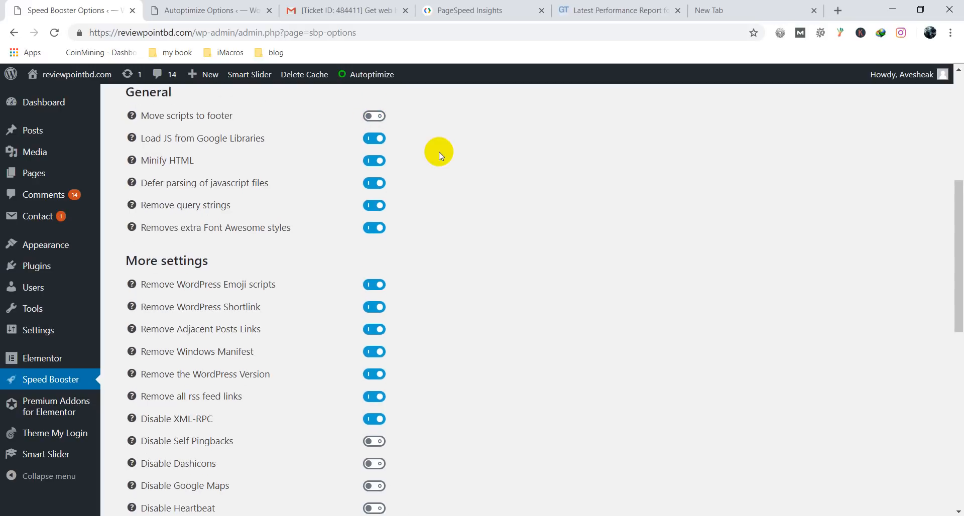
Step: Check the remaining General tab options and save the Speed Booster changes
scroll(439, 152, down, 1)
scroll(439, 152, down, 1)
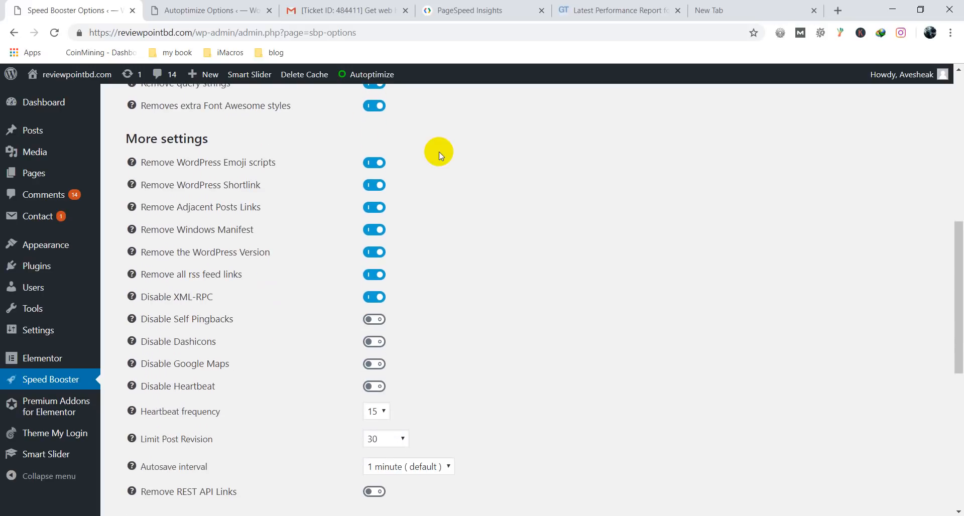
scroll(439, 151, down, 1)
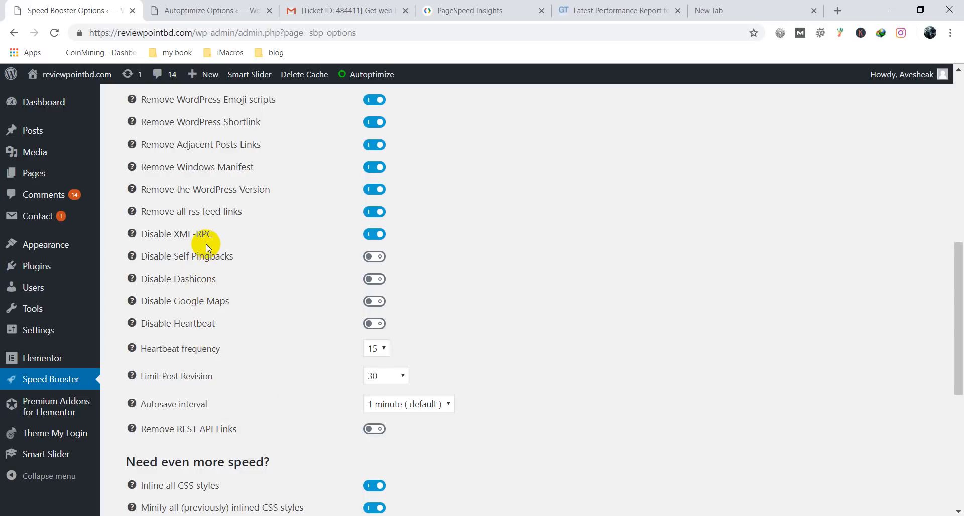
scroll(208, 247, down, 3)
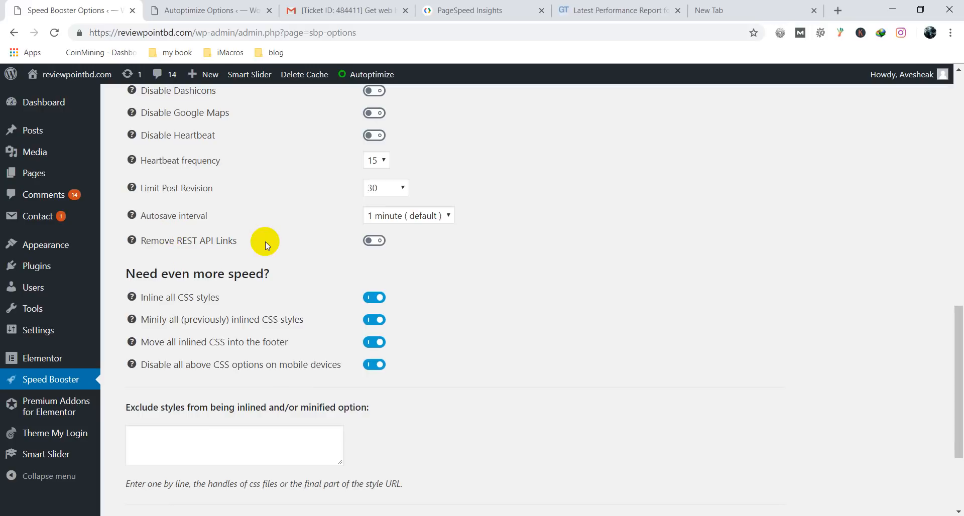
scroll(265, 242, down, 3)
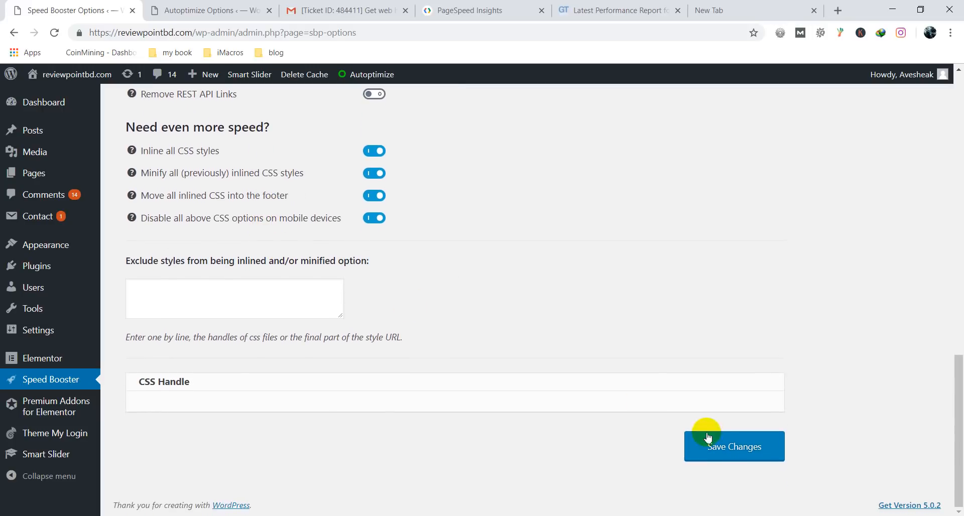
click(721, 449)
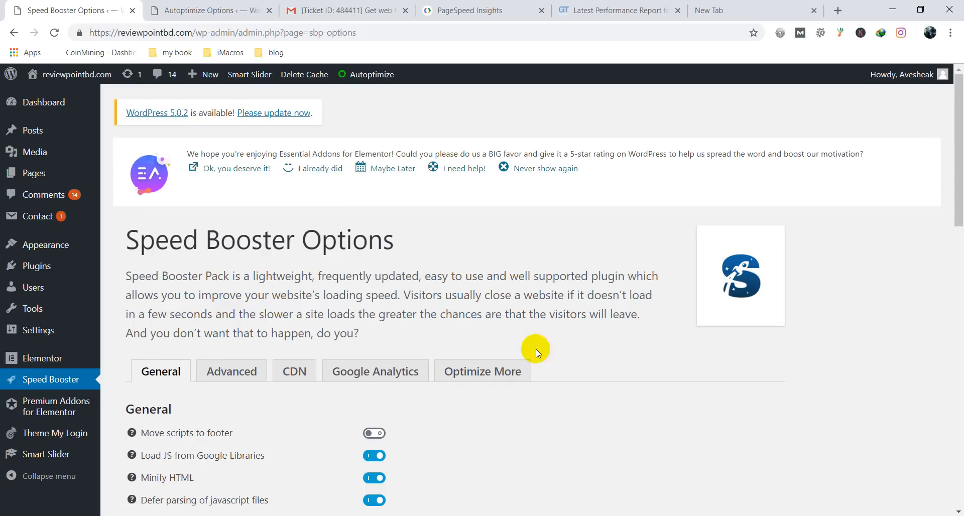
Step: Look through the Advanced script exclusion settings and the Optimize More recommendations of Speed Booster Pack
scroll(535, 349, down, 1)
click(231, 315)
scroll(230, 314, down, 5)
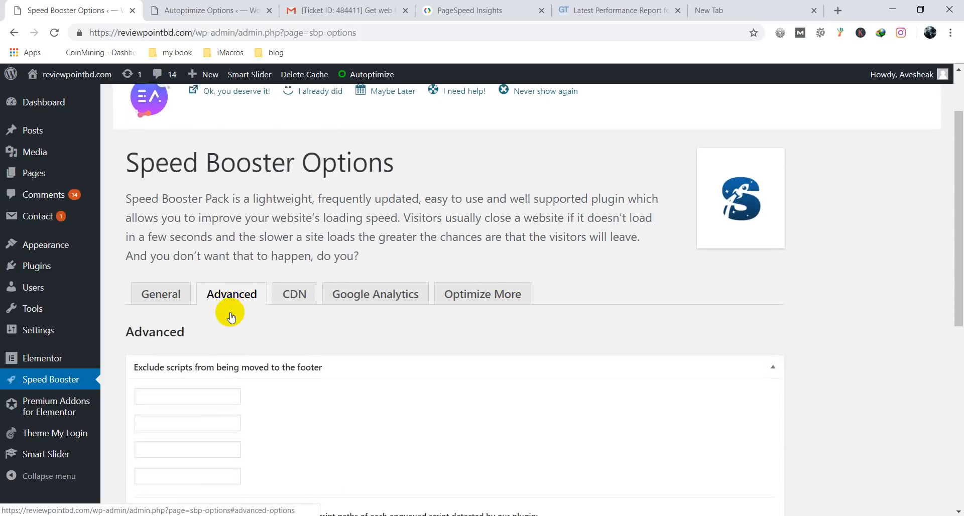
scroll(227, 310, down, 3)
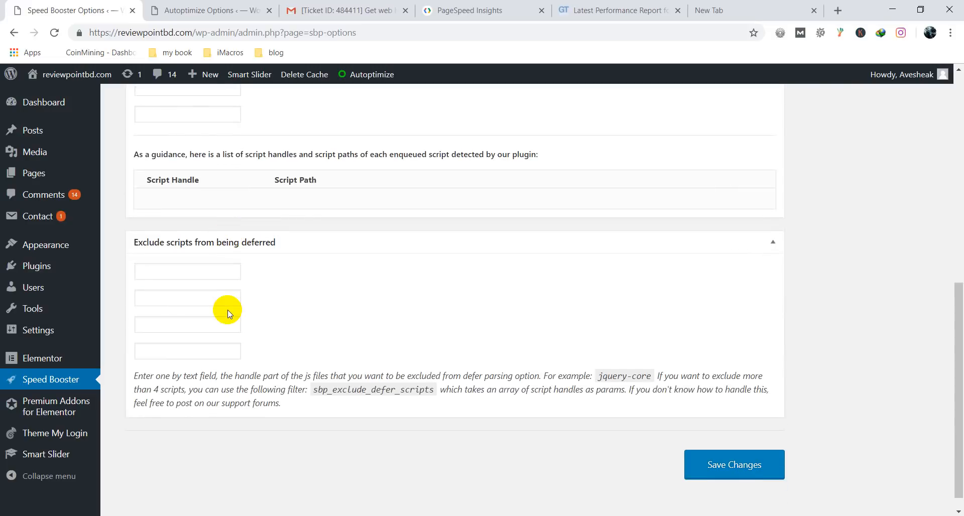
scroll(223, 303, up, 9)
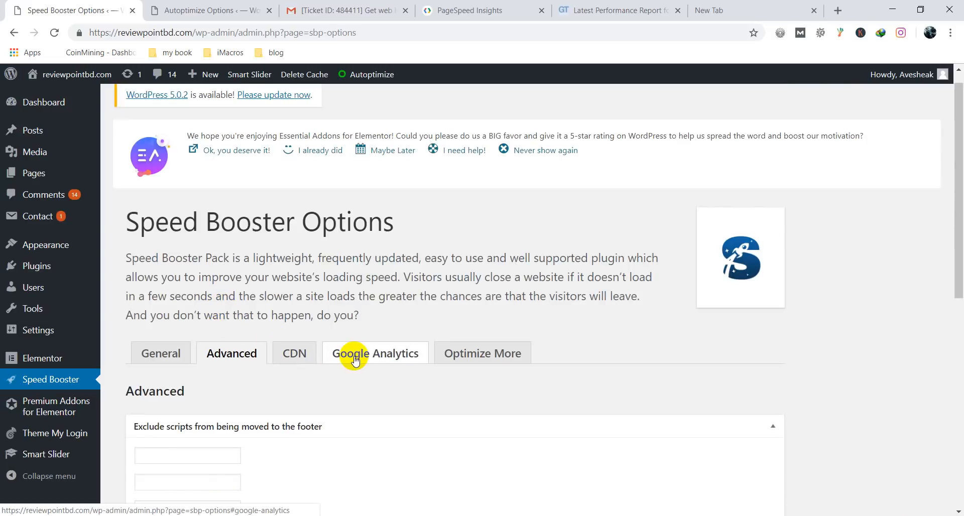
click(488, 351)
scroll(395, 347, down, 4)
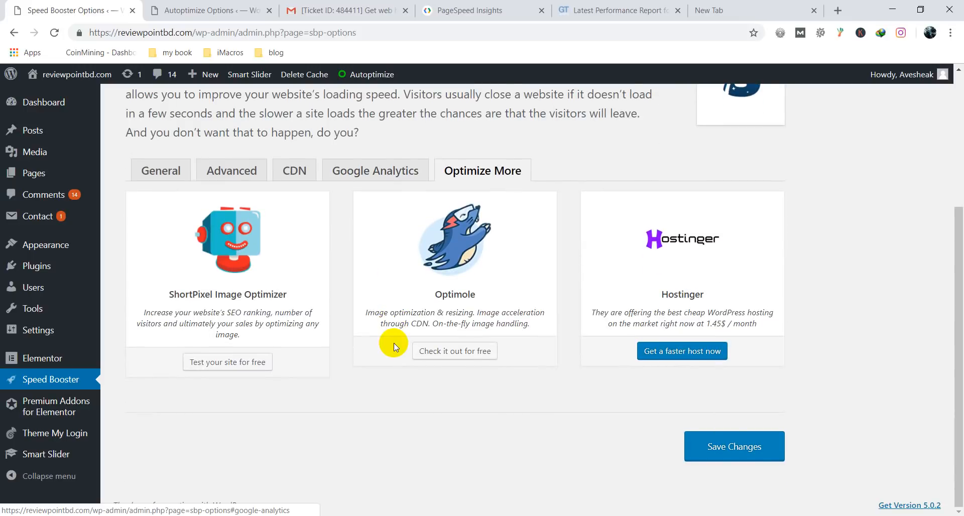
Step: Review the saved General options of Speed Booster Pack again and bring up the Autoptimize cache info
click(161, 173)
scroll(292, 296, down, 2)
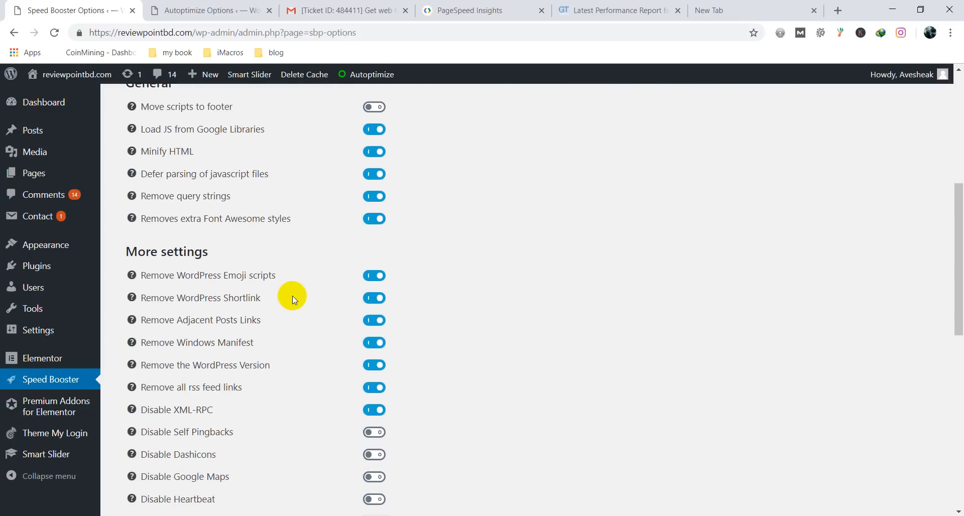
scroll(279, 290, down, 5)
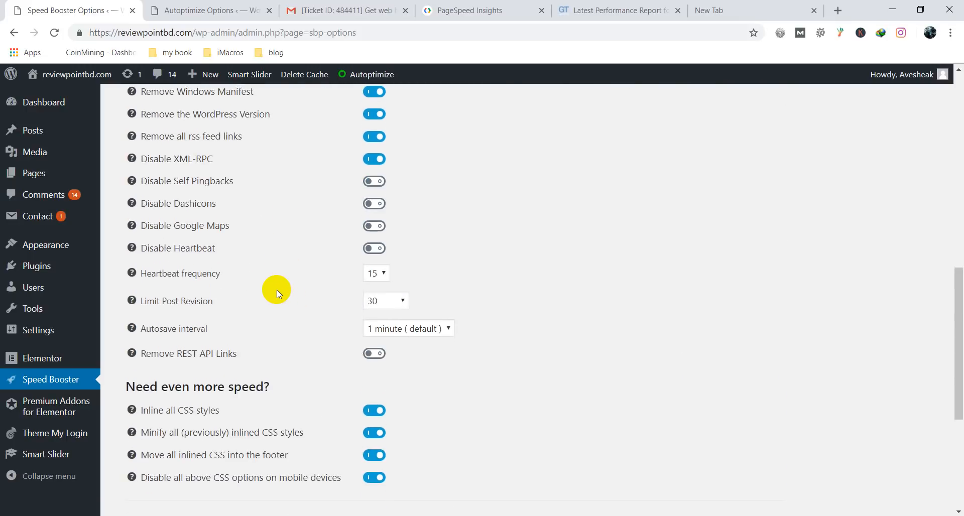
scroll(276, 289, down, 3)
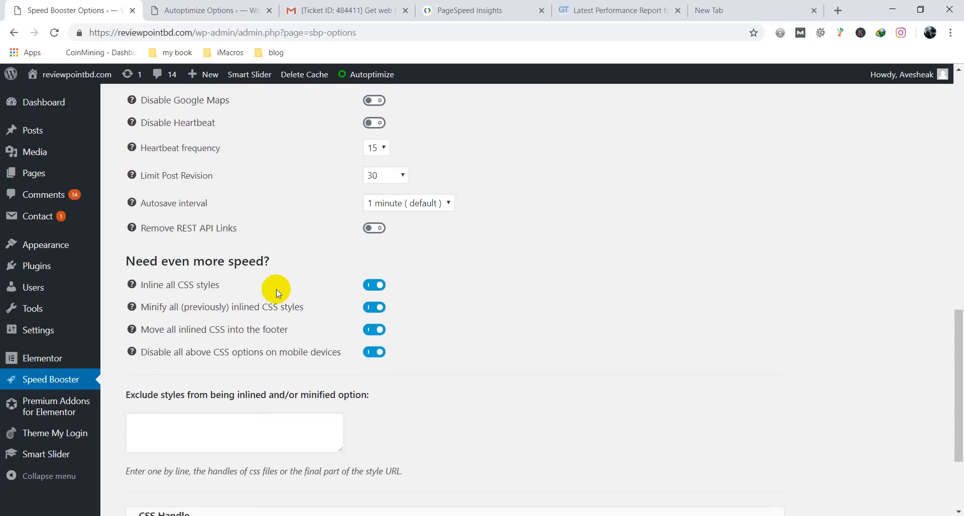
scroll(234, 243, up, 4)
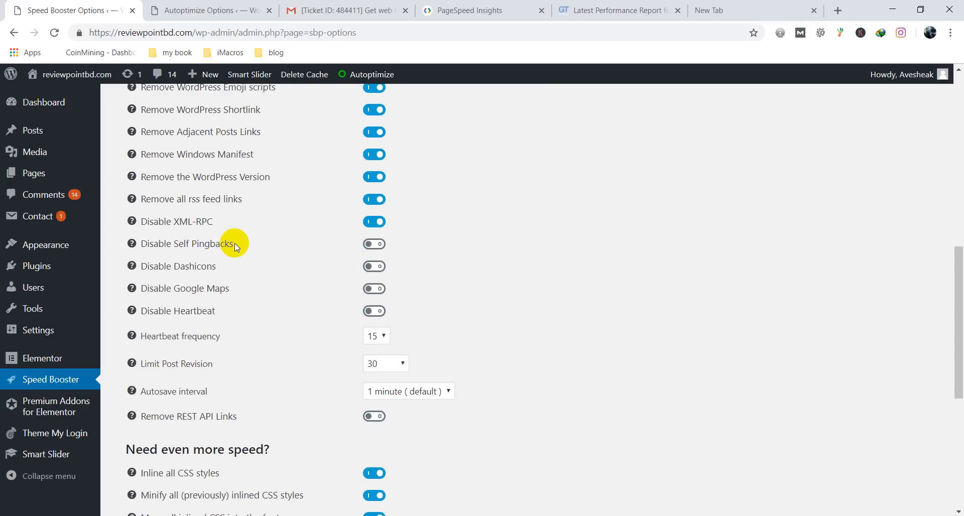
scroll(234, 243, up, 5)
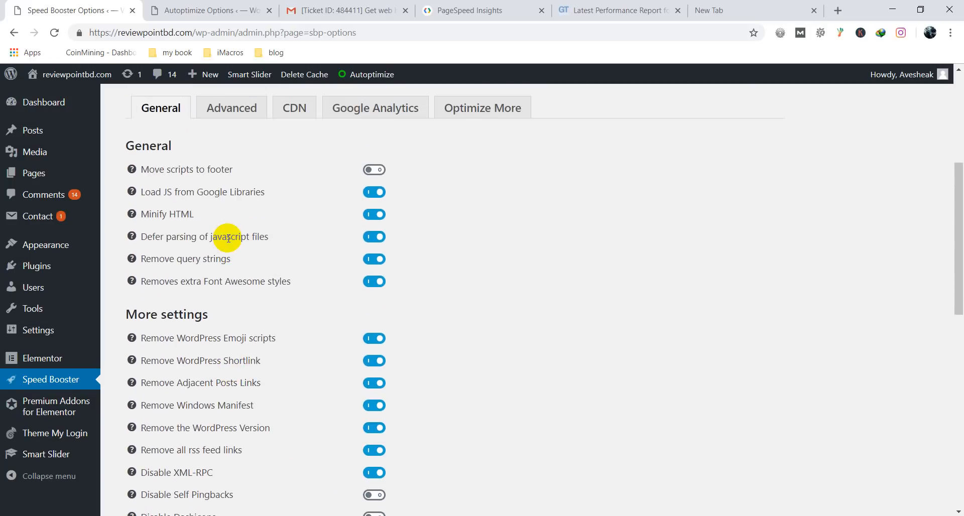
scroll(379, 235, up, 5)
mouse_move(359, 80)
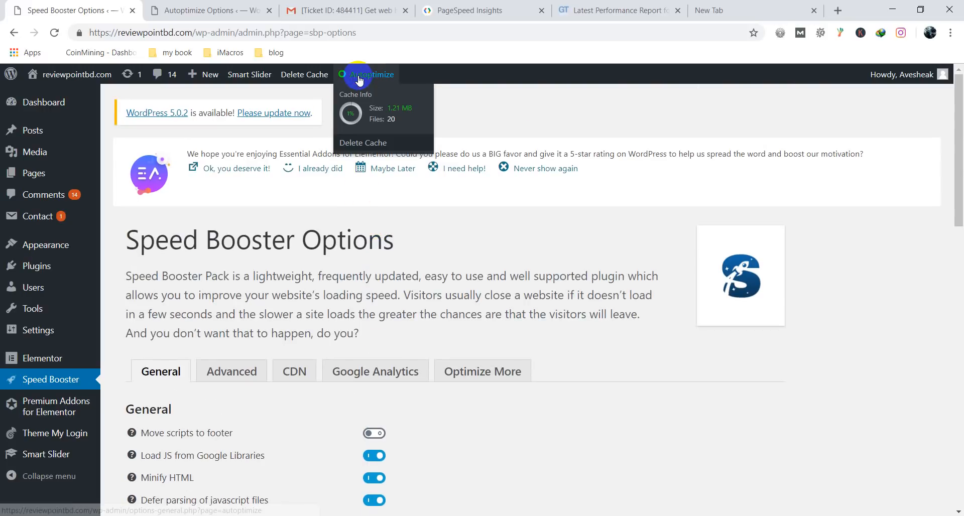
Step: Delete the Autoptimize cache and the WP Super Cache contents, closing the Autoptimize and WP Super Cache settings pages
click(375, 141)
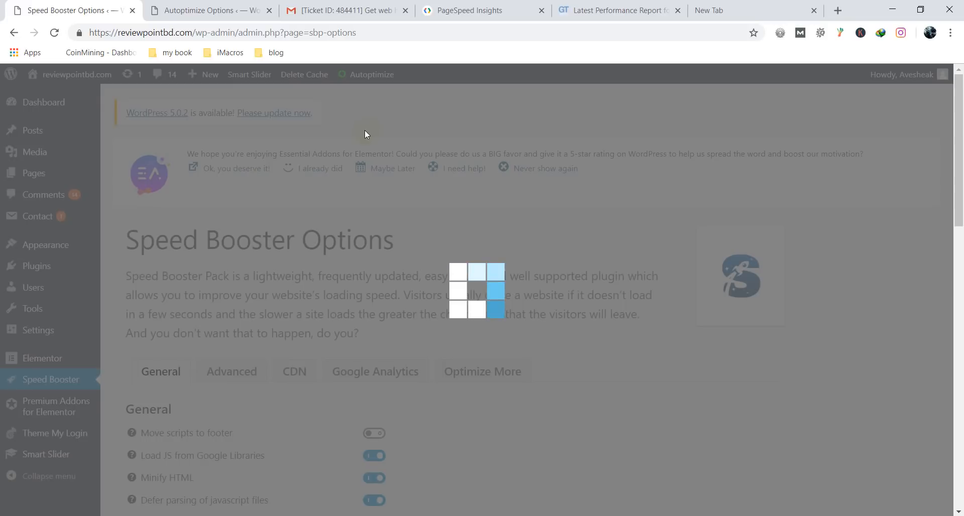
click(269, 10)
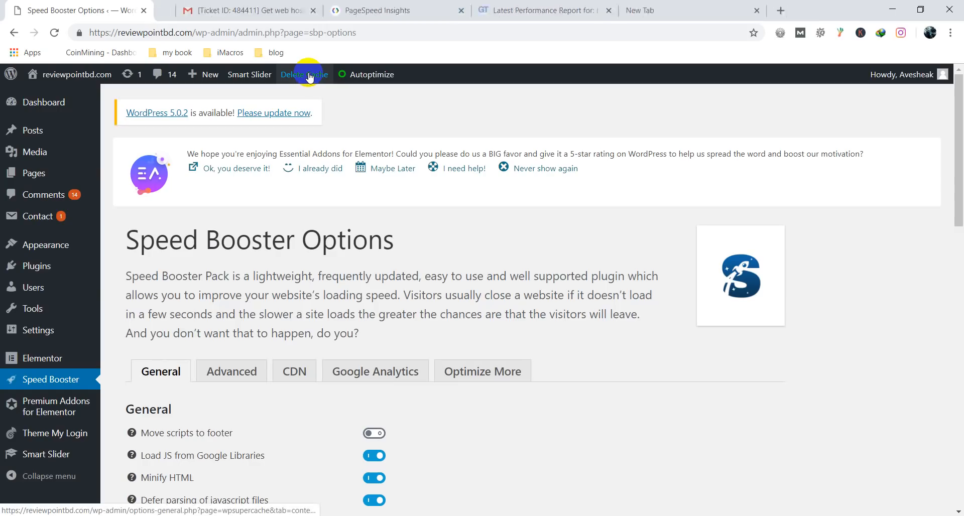
click(307, 74)
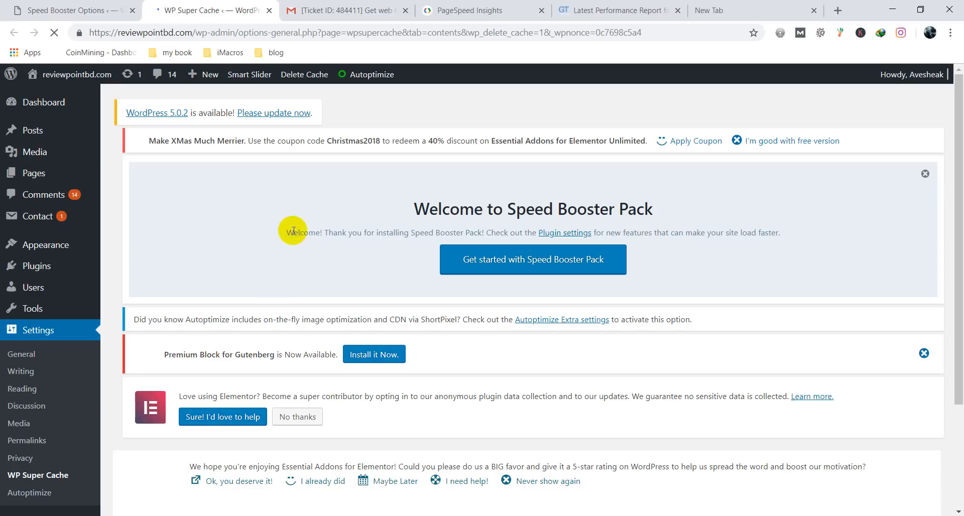
scroll(289, 234, down, 8)
scroll(288, 234, down, 2)
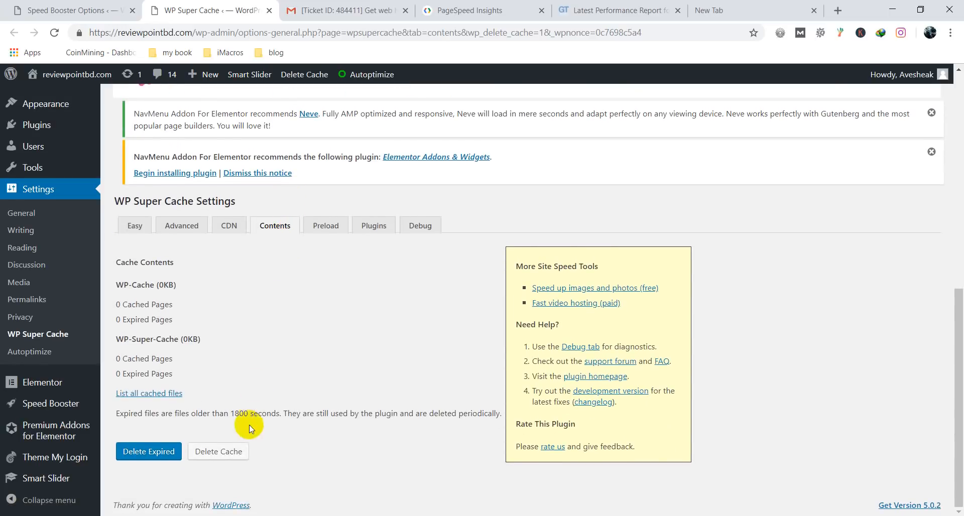
click(219, 452)
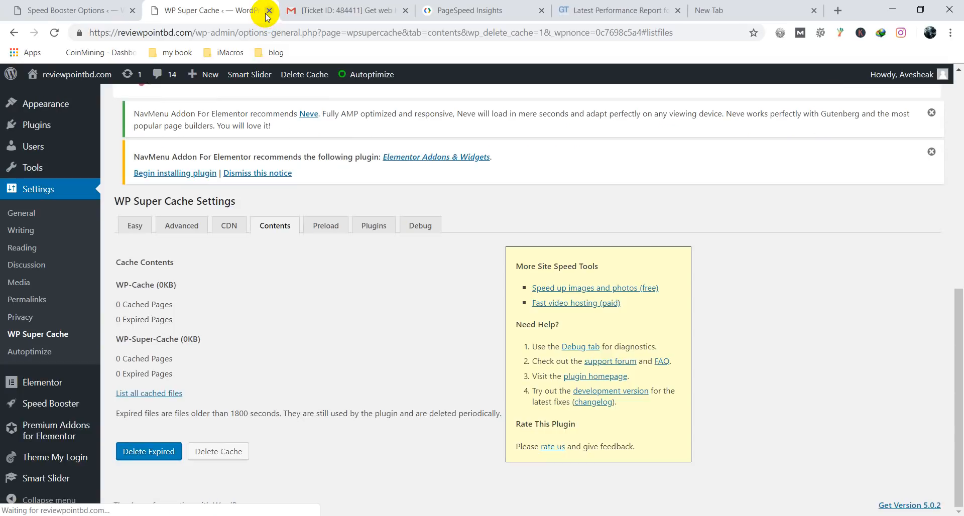
click(269, 10)
click(331, 9)
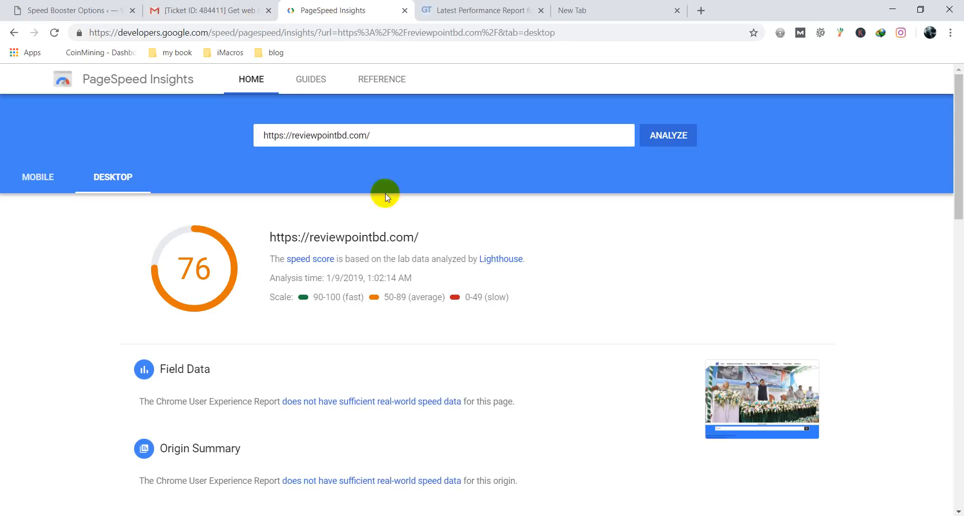
click(663, 135)
click(526, 9)
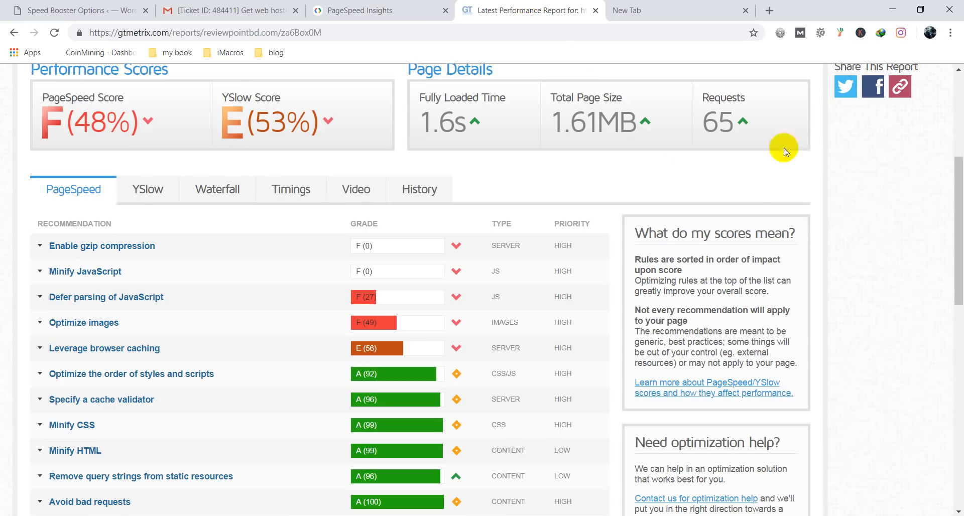
scroll(803, 241, up, 6)
click(888, 140)
click(346, 10)
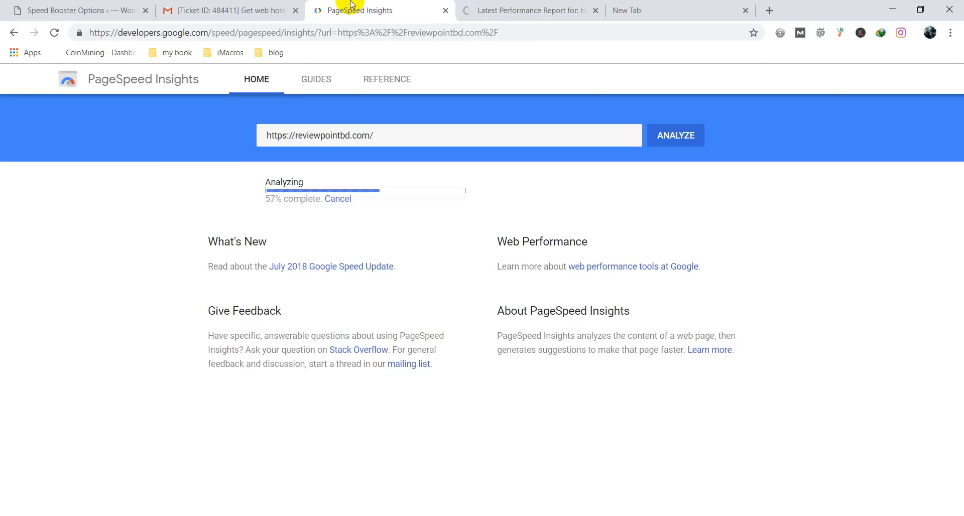
click(516, 9)
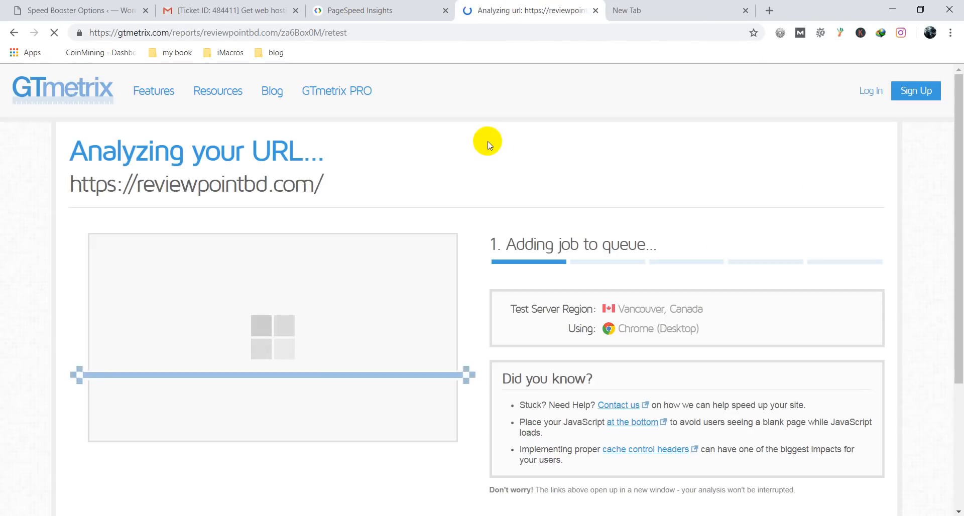
click(416, 9)
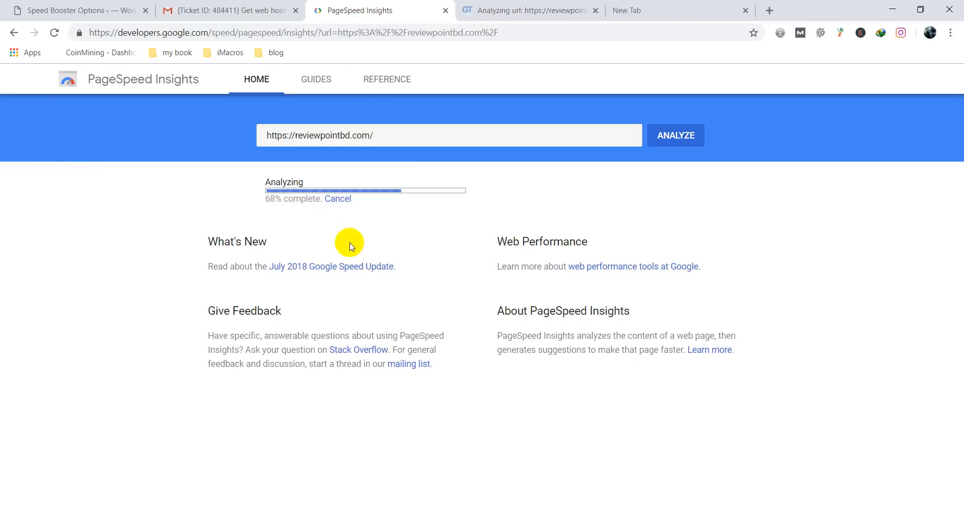
Step: Search Google for "patch css genarator" in the empty browser tab
click(631, 9)
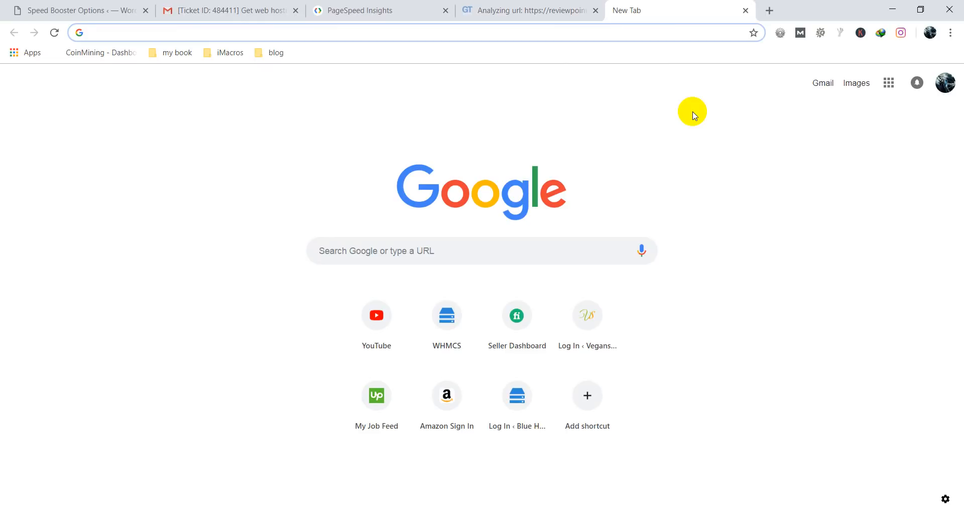
text(css)
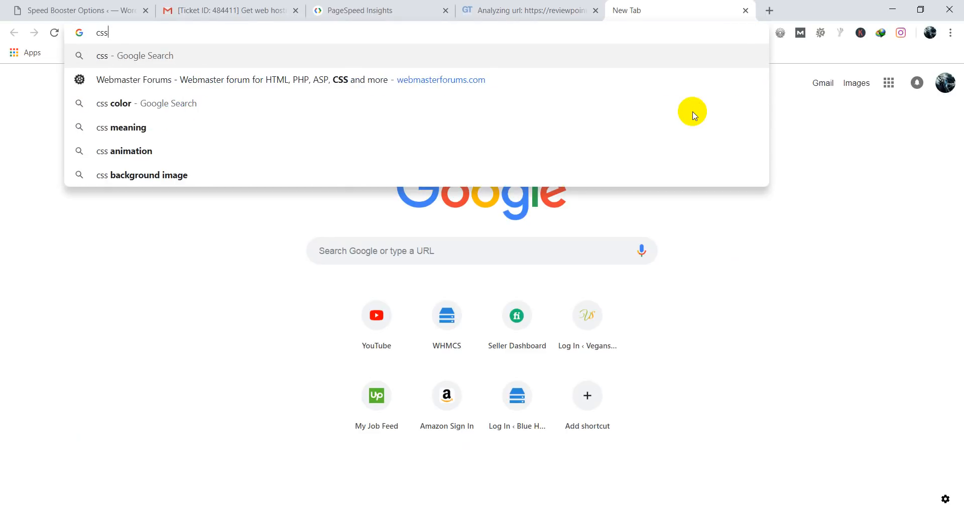
key(BackSpace)
key(BackSpace)
key(BackSpace)
text(patc)
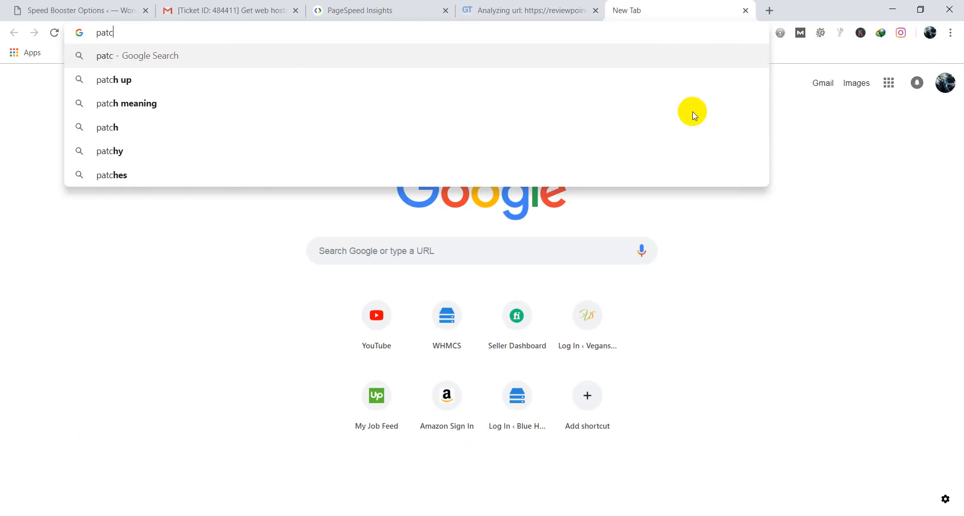
text(h css )
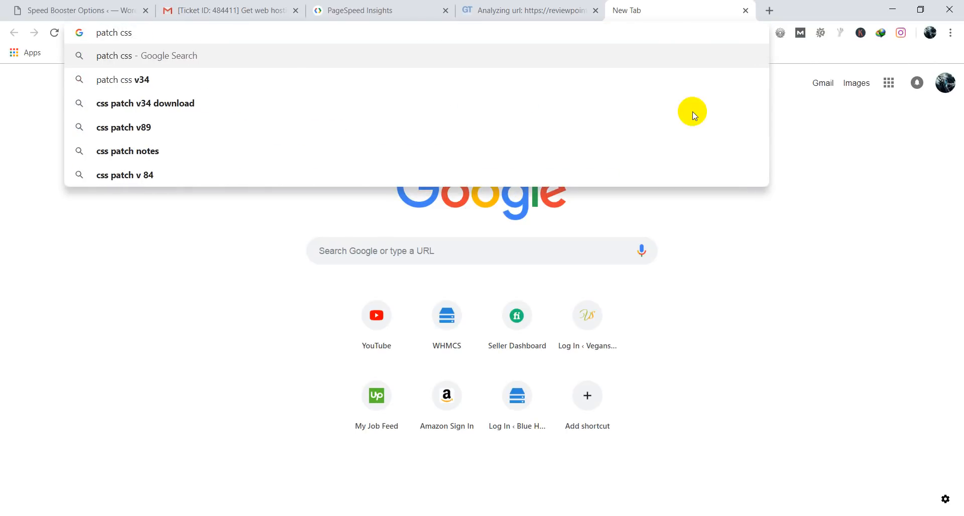
text(ge)
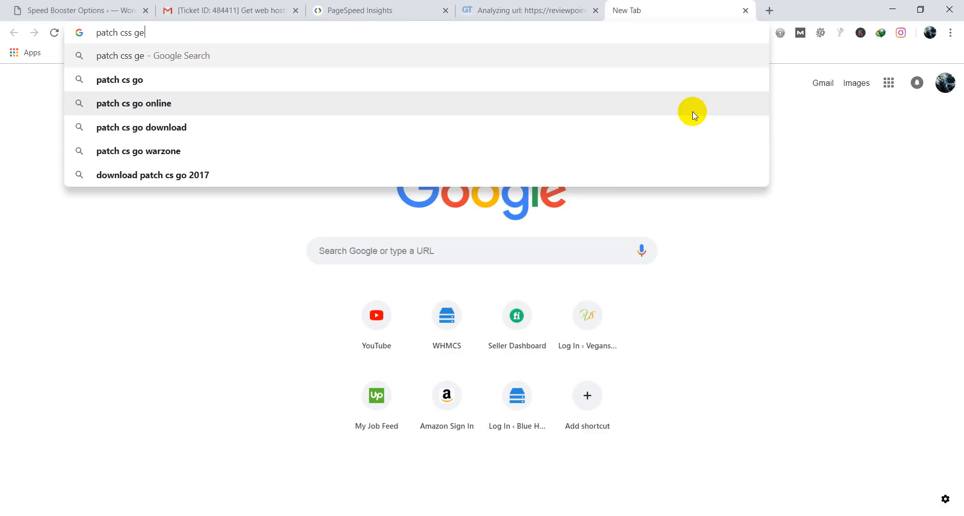
text(nara)
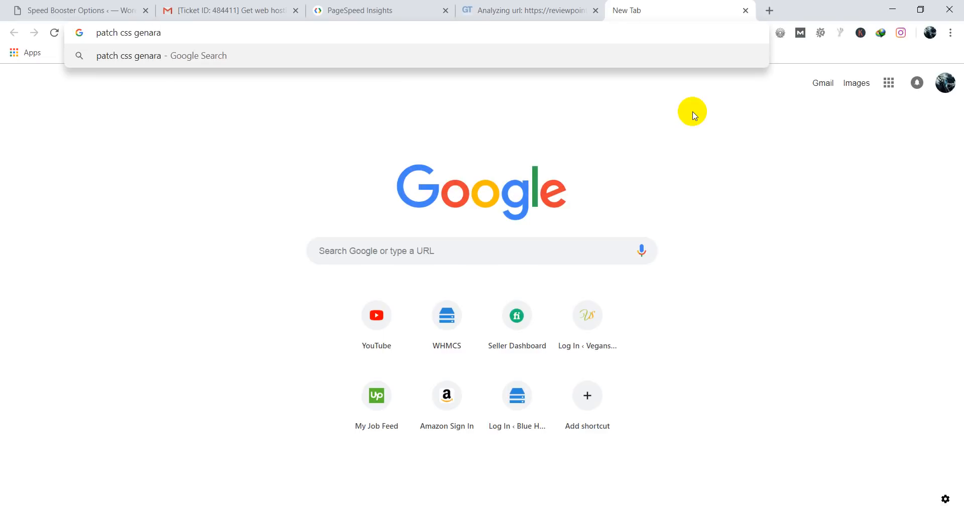
text(tor)
key(Return)
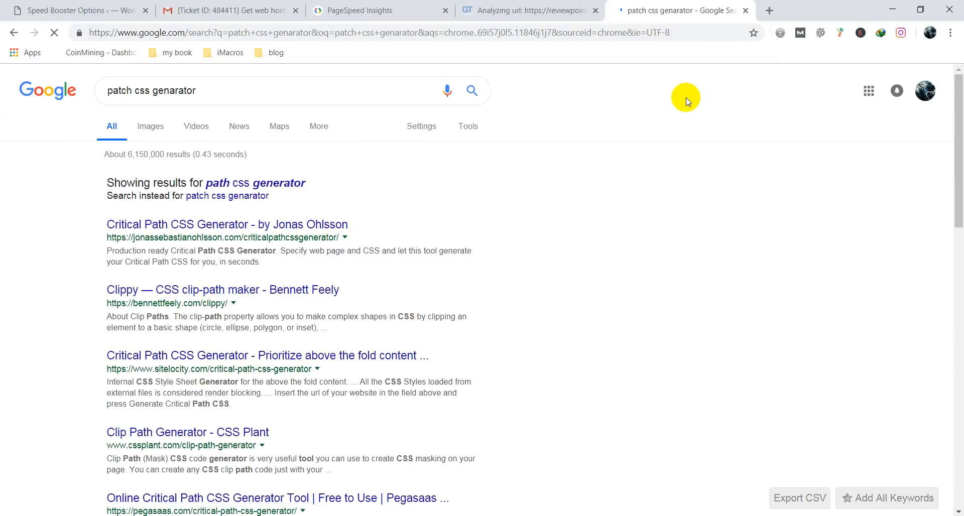
Step: Open the Critical Path CSS Generator site from the search results and look over its page
click(220, 224)
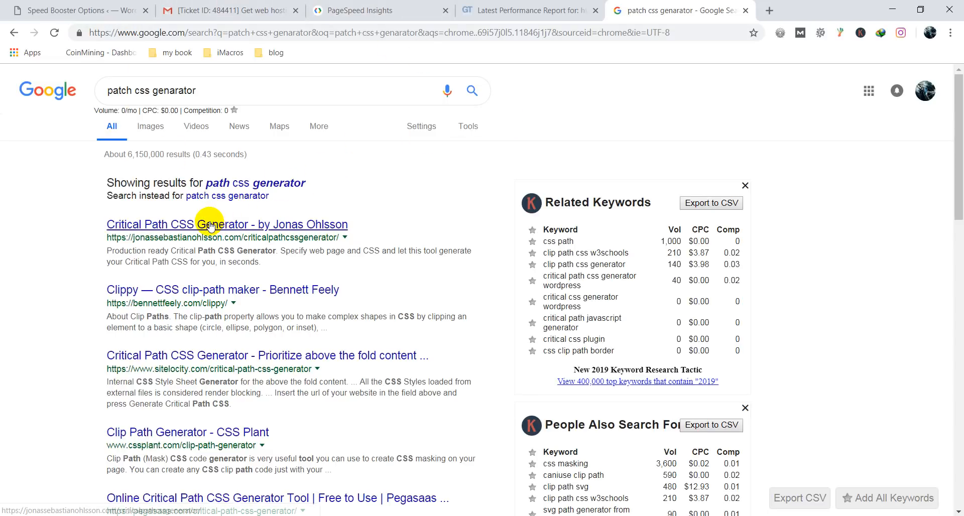
click(210, 226)
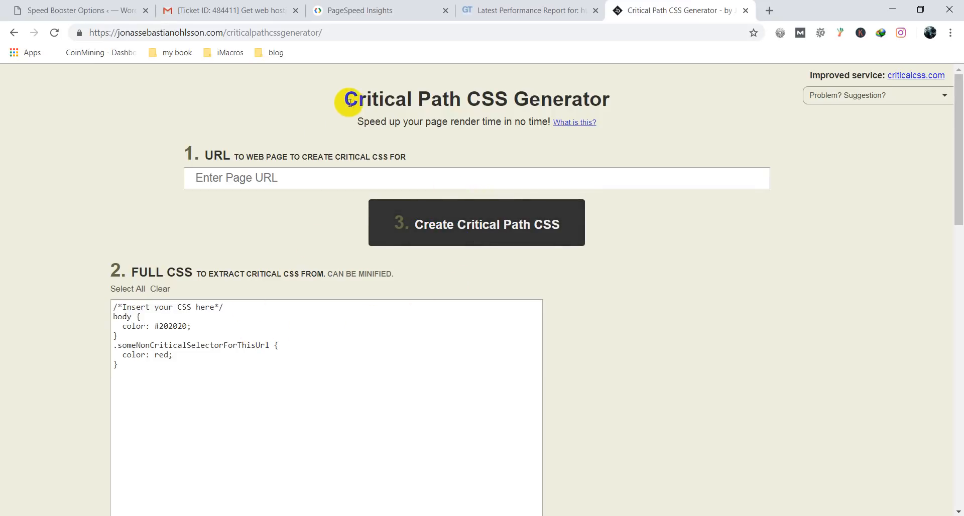
drag(418, 97, 429, 96)
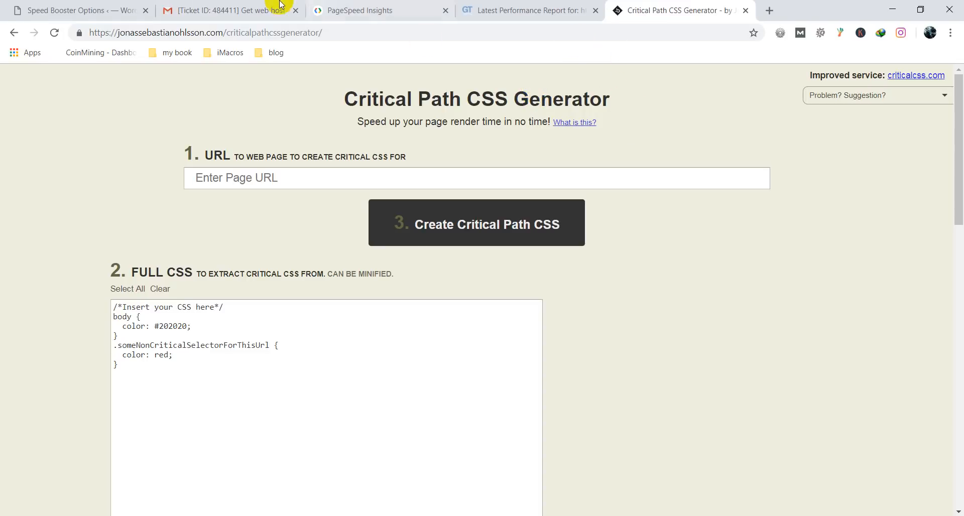
Step: Check the new mobile and desktop speed scores in PageSpeed Insights
click(101, 7)
click(334, 6)
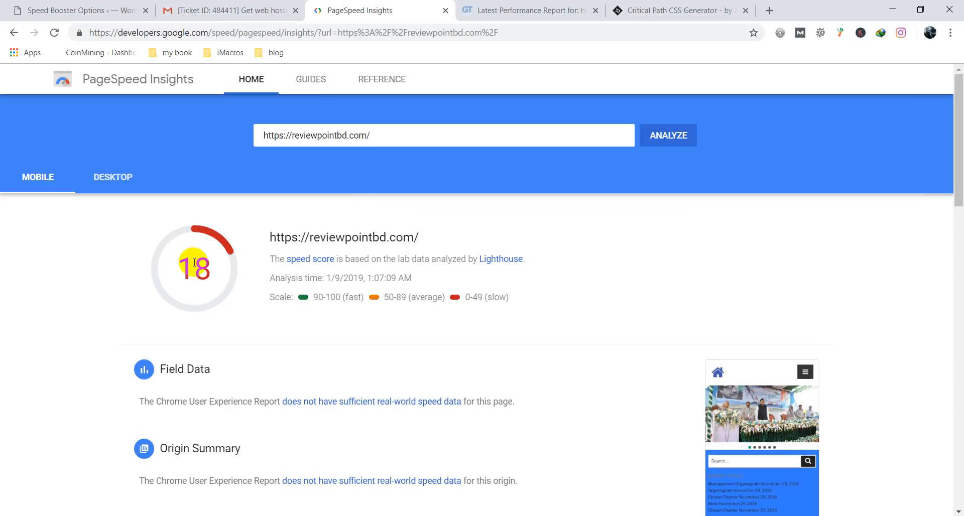
click(116, 162)
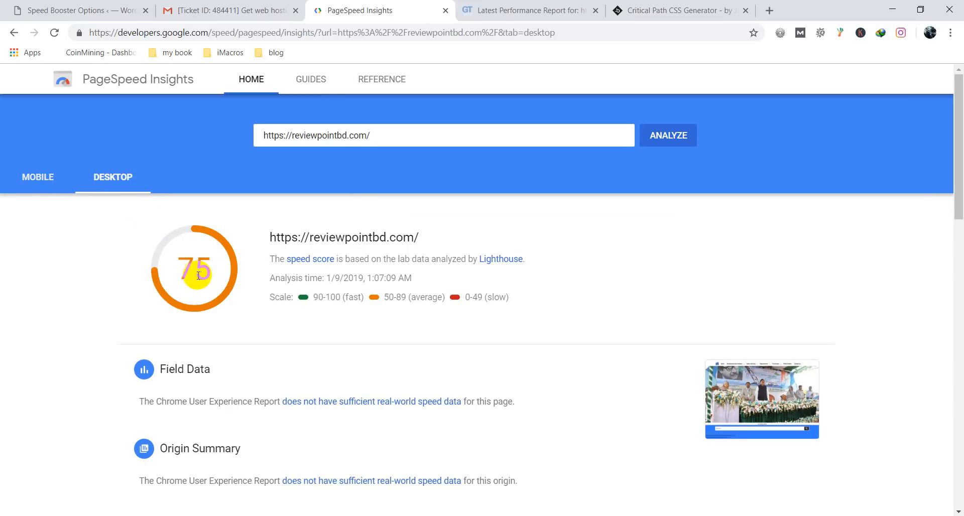
Step: Review the performance scores and PageSpeed recommendations in the new GTmetrix report
click(497, 10)
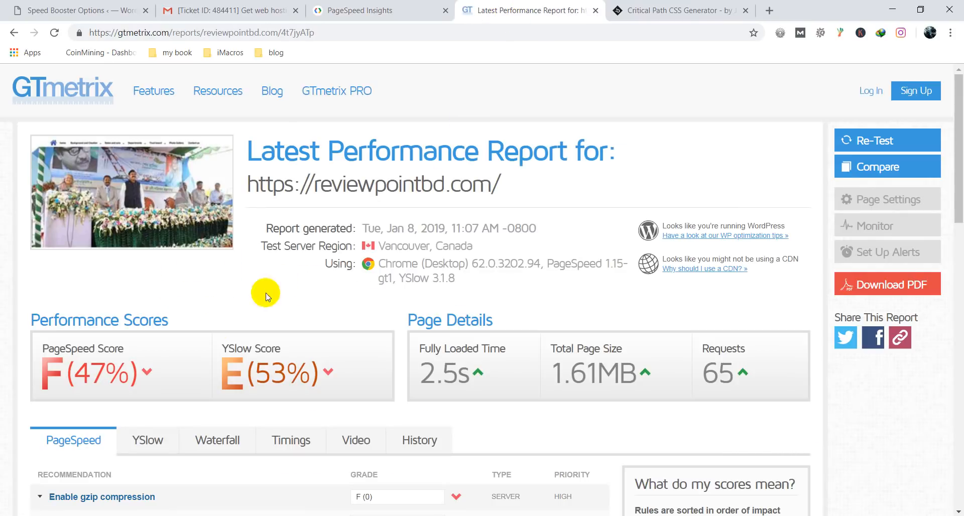
scroll(387, 326, down, 2)
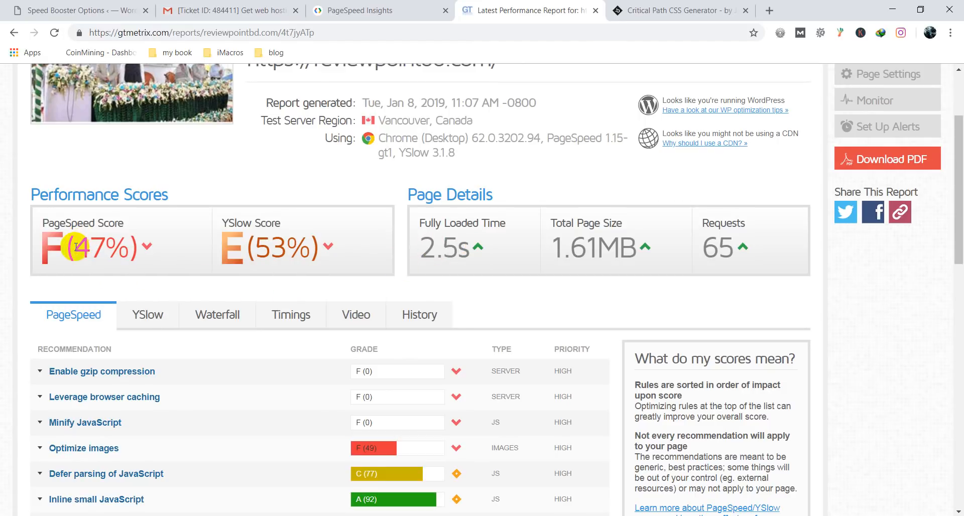
scroll(139, 254, down, 1)
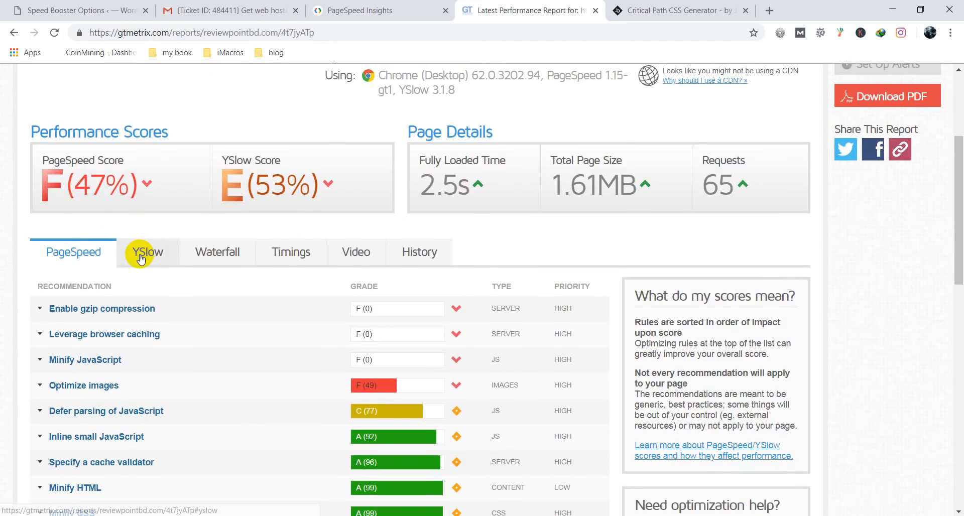
scroll(141, 258, down, 2)
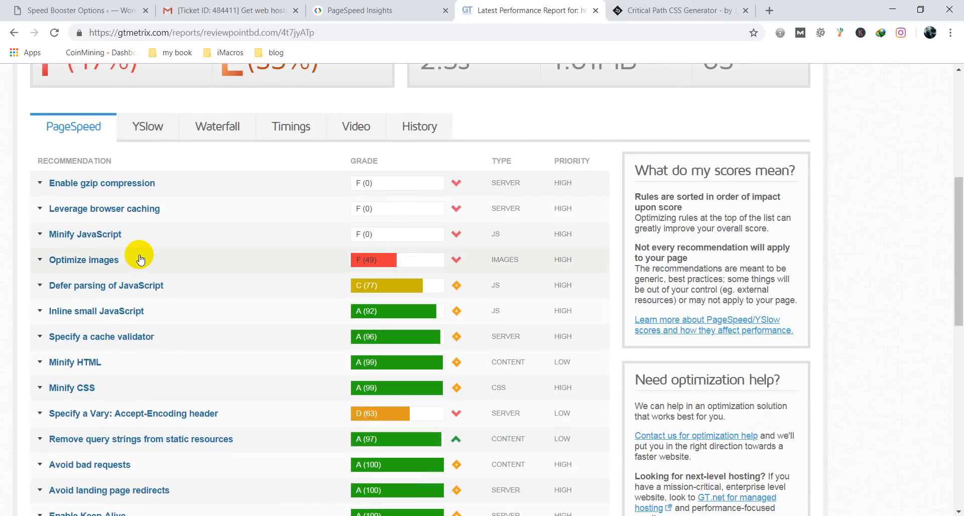
scroll(142, 241, up, 3)
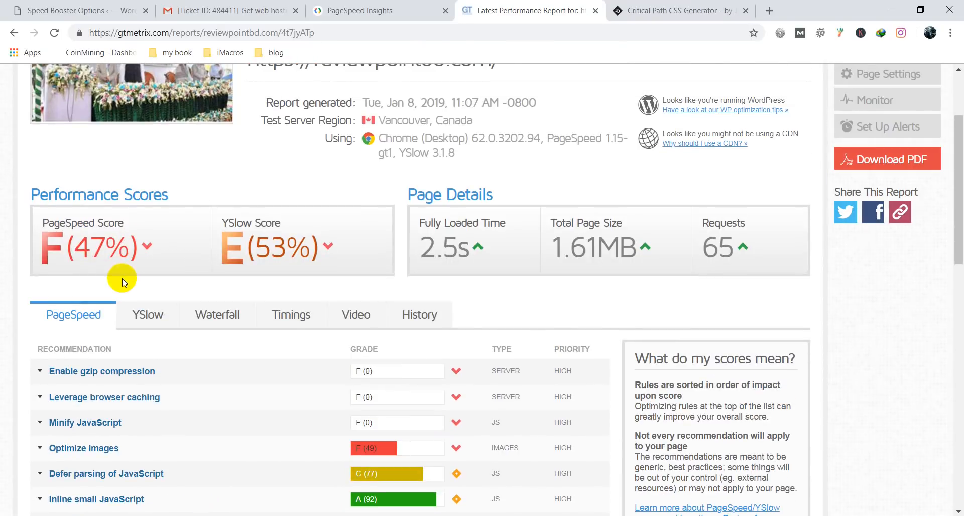
Step: Revisit the PageSpeed result and the hosting support e-mail with the CDN code, ending on the Speed Booster options
click(419, 6)
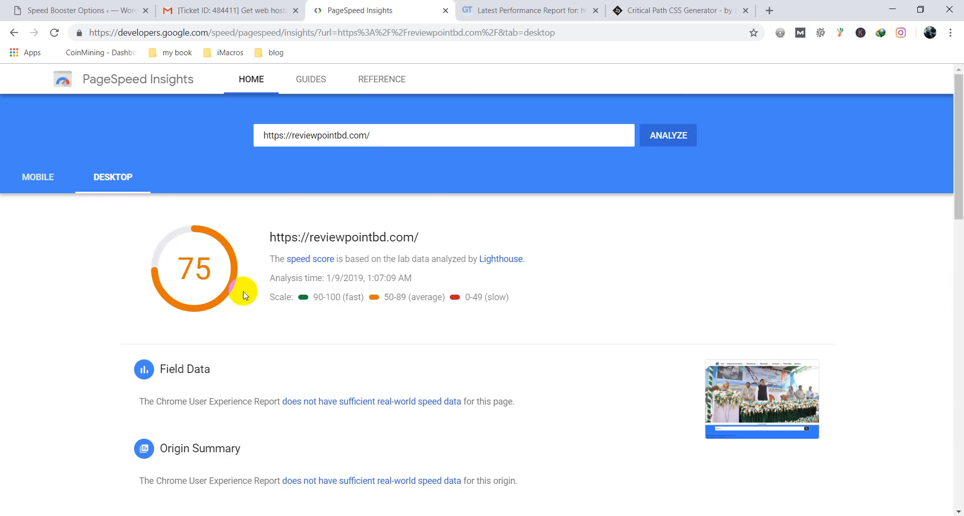
click(234, 12)
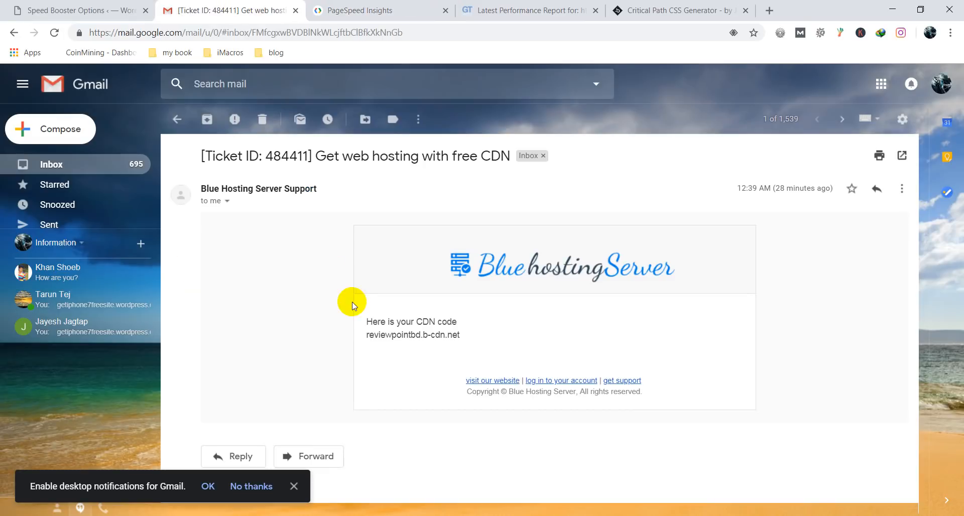
click(96, 10)
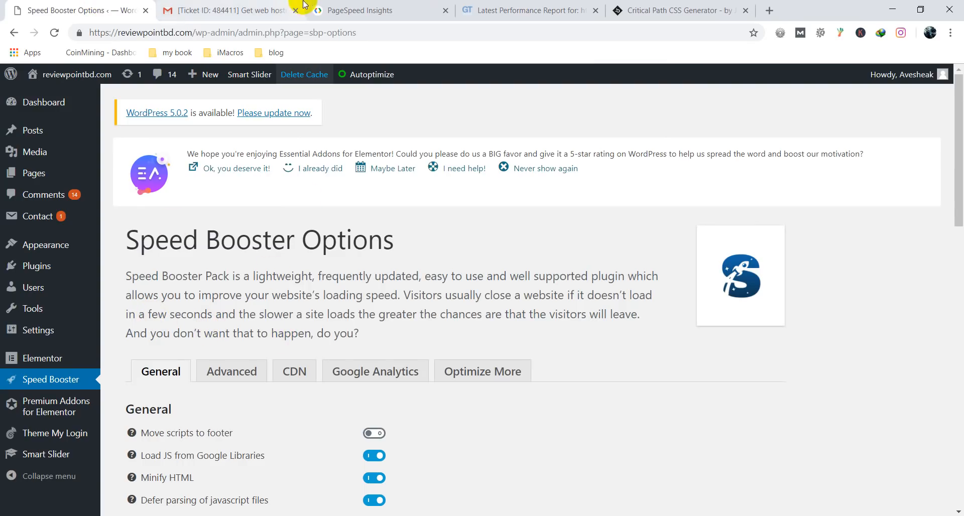
Step: Examine the opportunities, diagnostics and lab data in the desktop PageSpeed Insights report
click(399, 9)
scroll(325, 284, down, 6)
scroll(325, 284, down, 10)
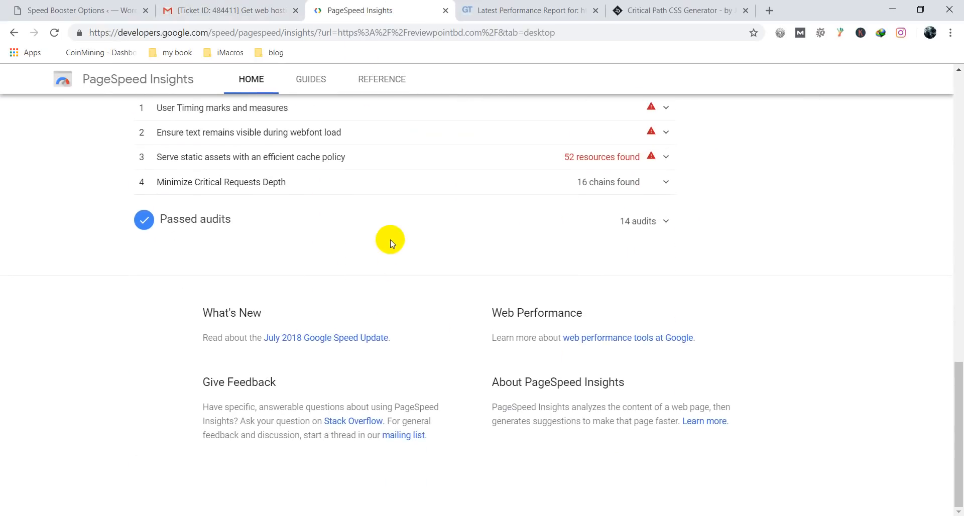
scroll(387, 239, up, 2)
scroll(179, 255, up, 2)
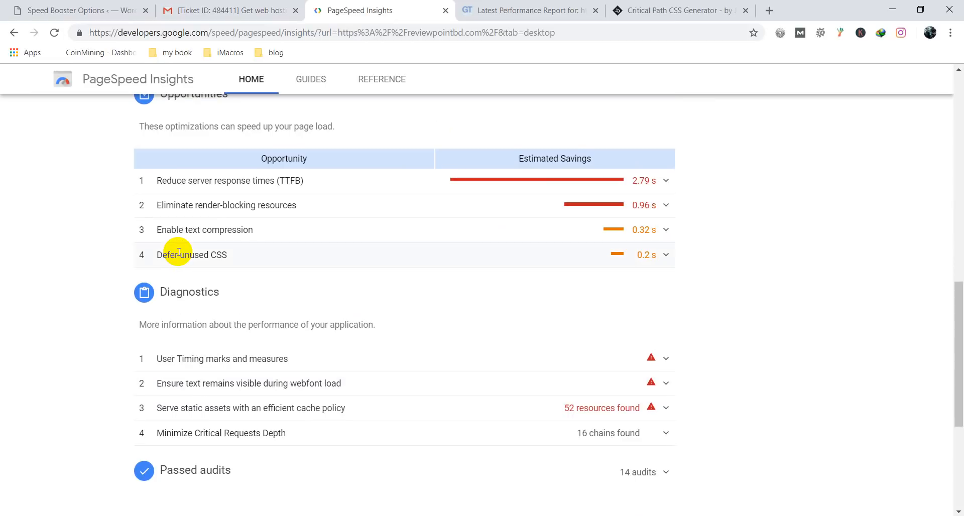
scroll(179, 203, up, 3)
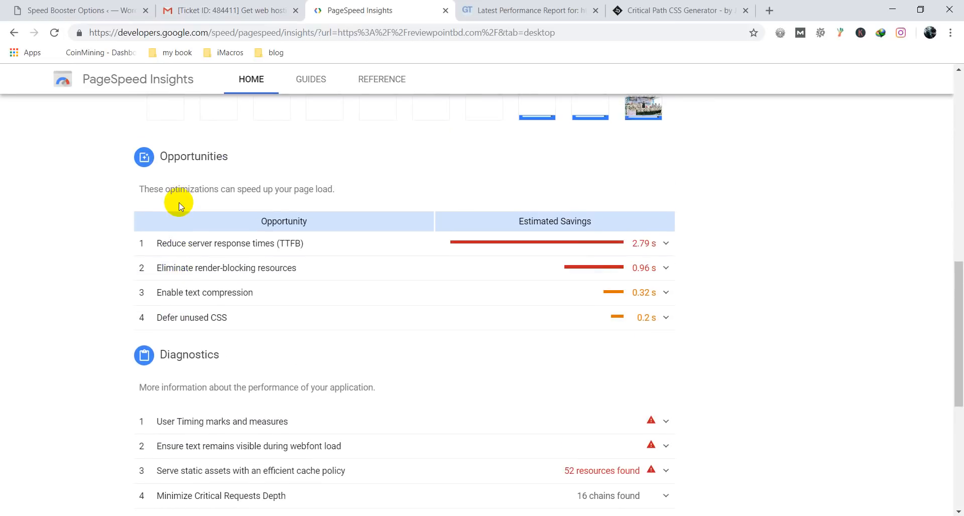
scroll(180, 224, up, 4)
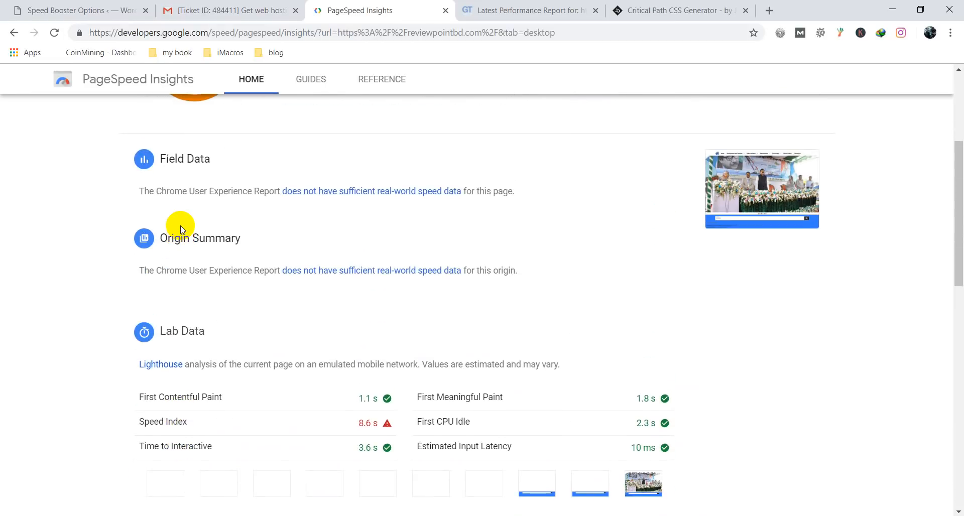
scroll(180, 227, up, 2)
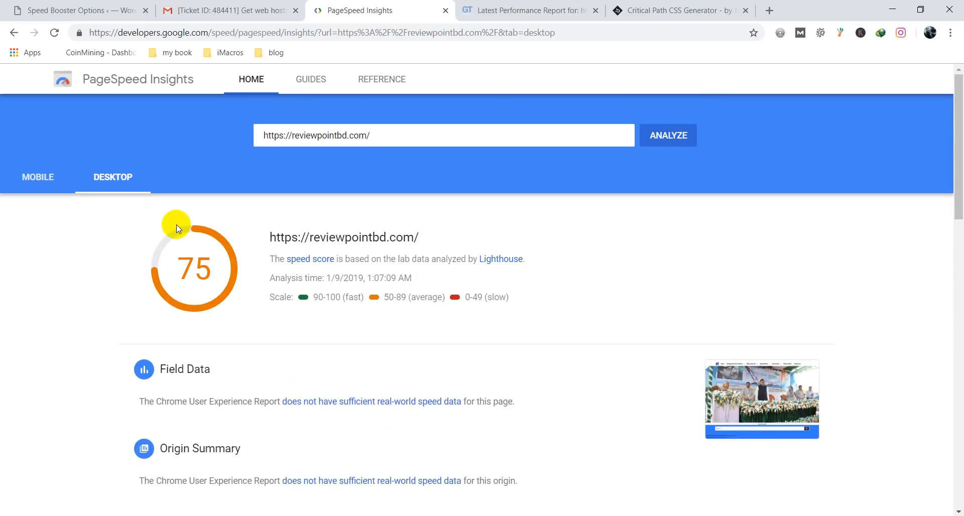
Step: Examine the desktop report's lab data and opportunities, including the details on server response times and render-blocking resources
scroll(176, 225, down, 3)
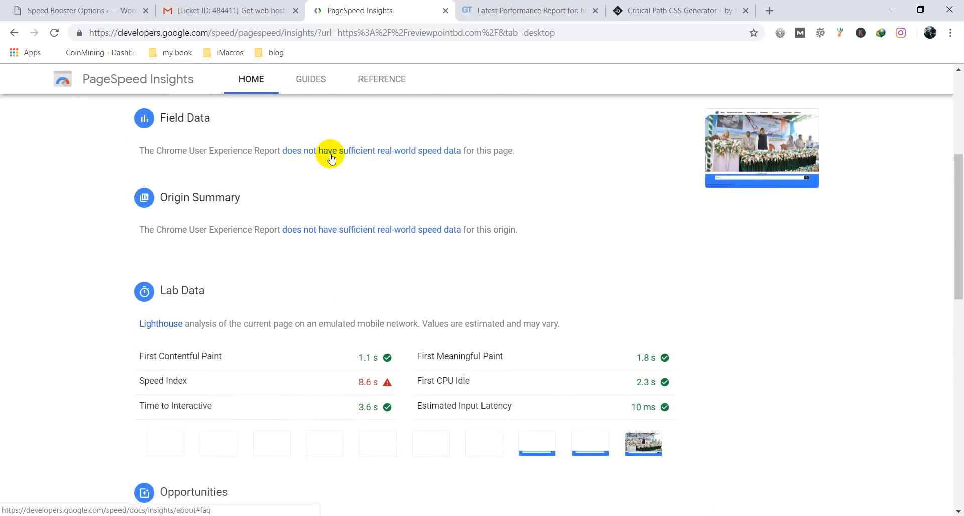
scroll(329, 153, down, 3)
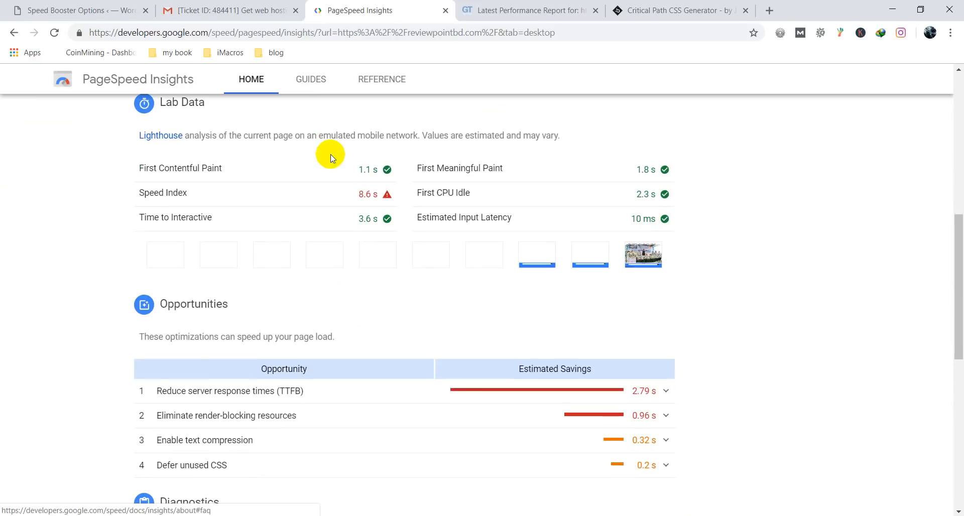
scroll(509, 361, down, 2)
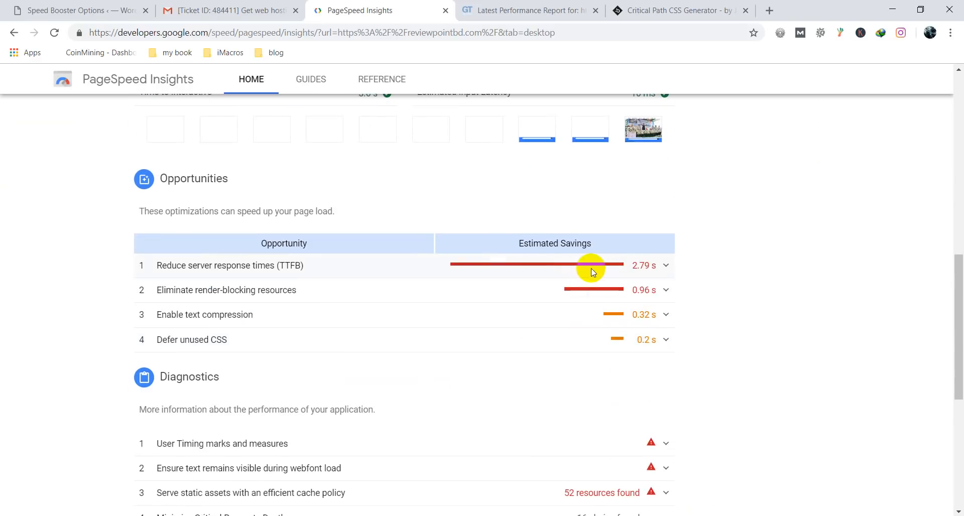
click(621, 269)
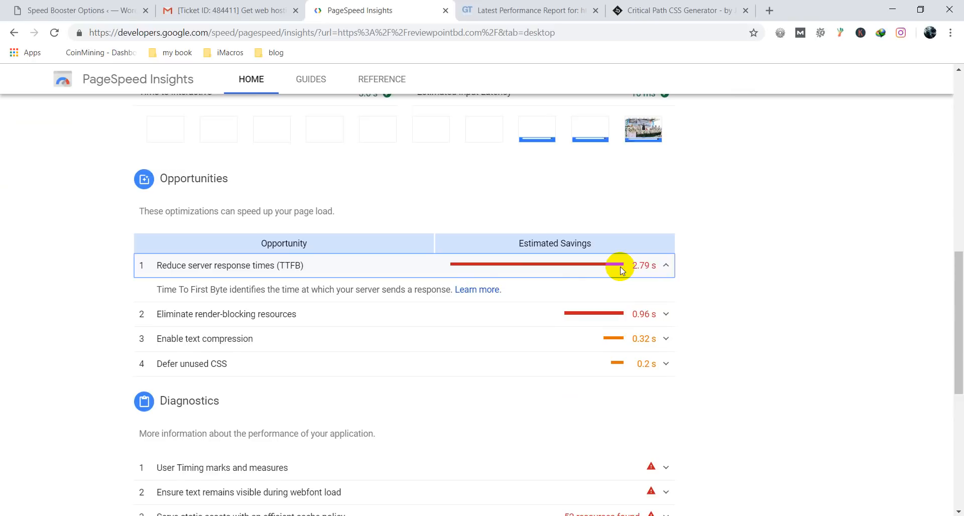
click(622, 270)
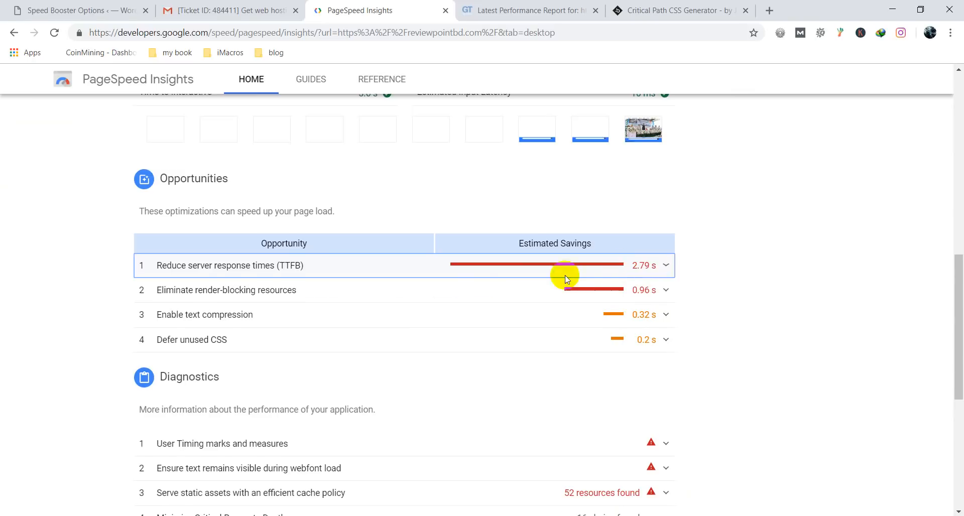
click(436, 299)
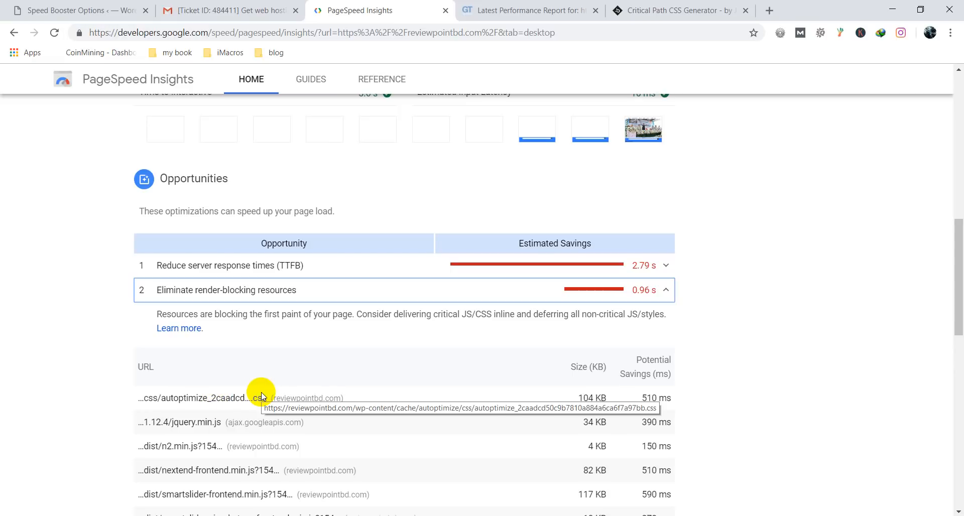
scroll(296, 348, down, 2)
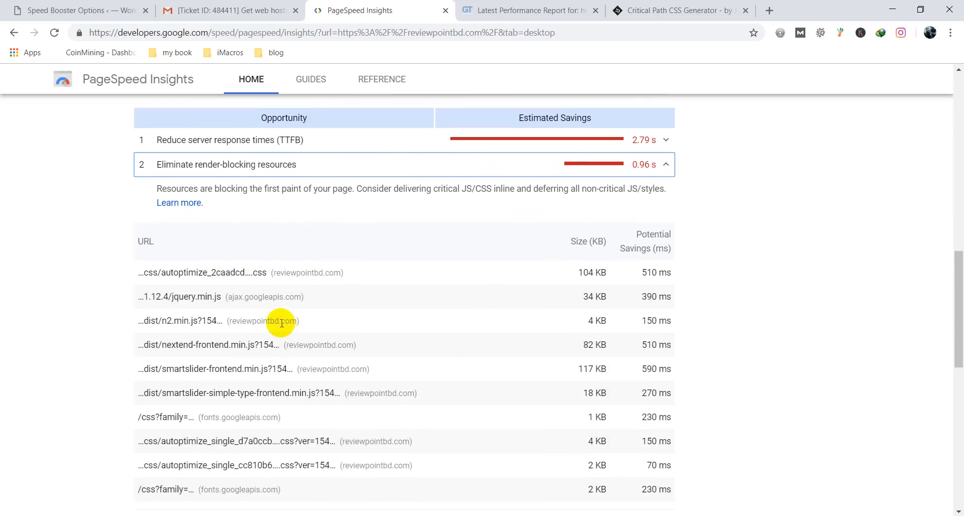
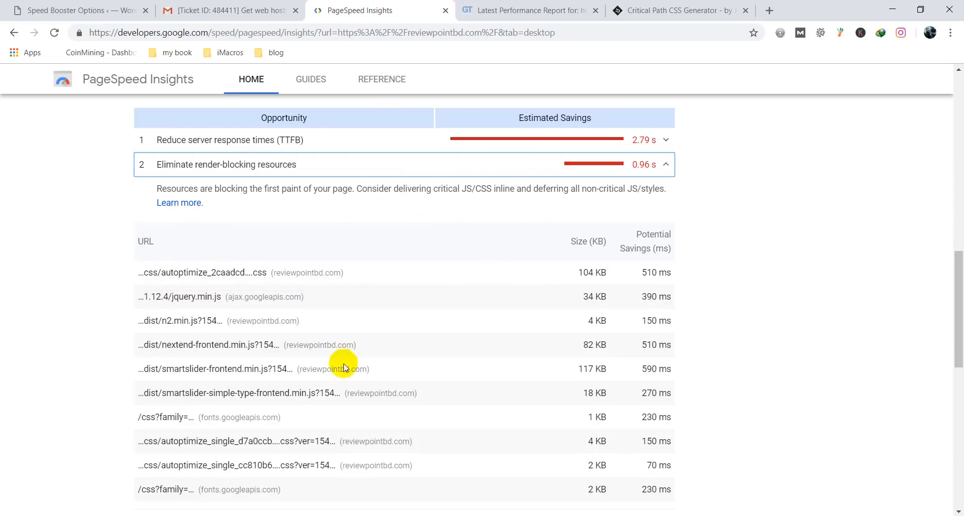
Step: Reload the reviewpointbd.com homepage in the incognito window and open its page source
click(232, 515)
click(279, 499)
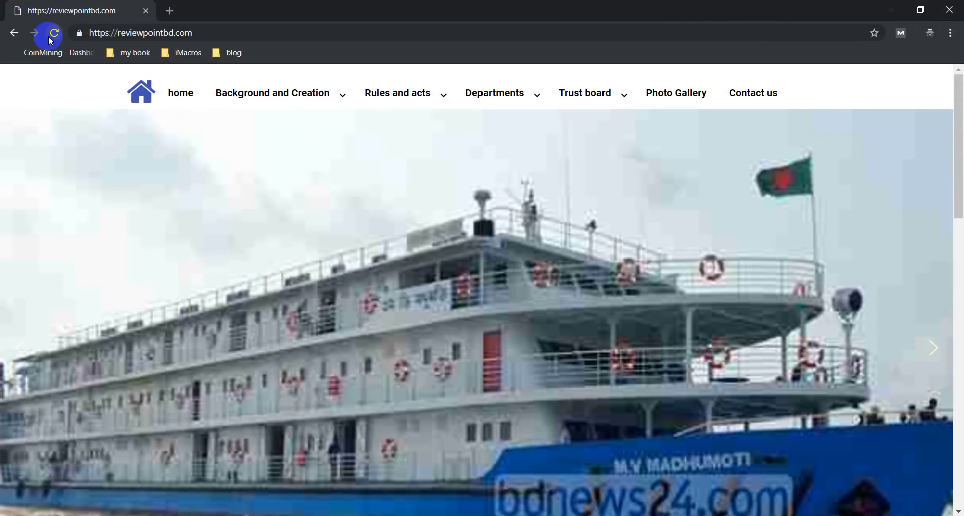
click(52, 36)
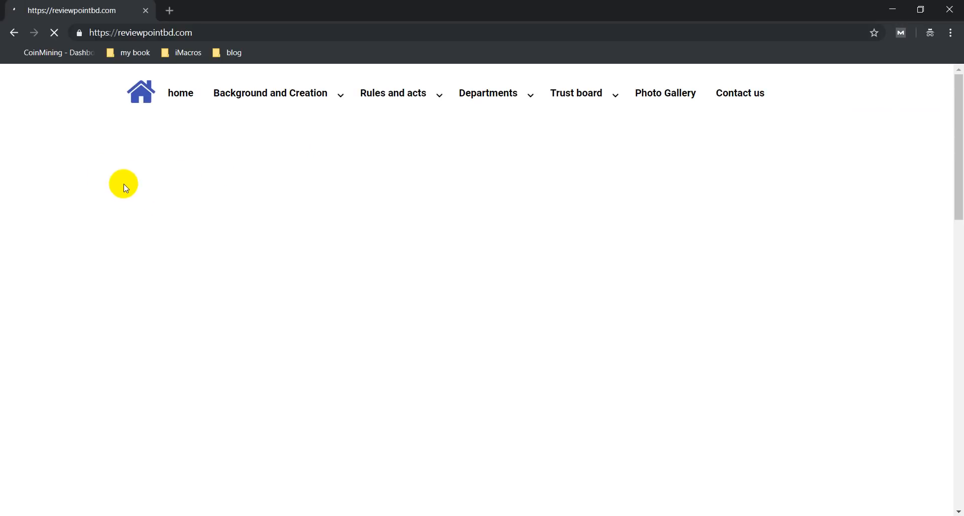
right_click(83, 133)
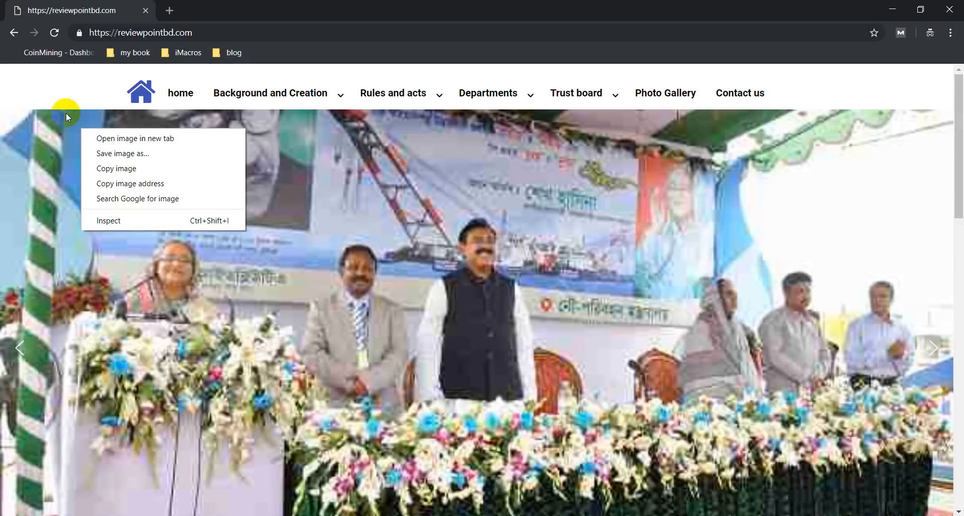
right_click(25, 175)
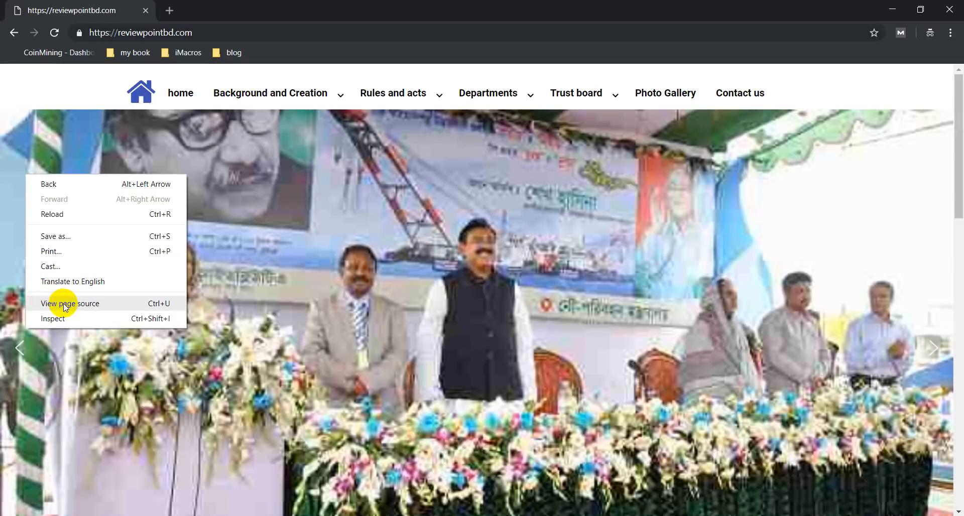
right_click(17, 134)
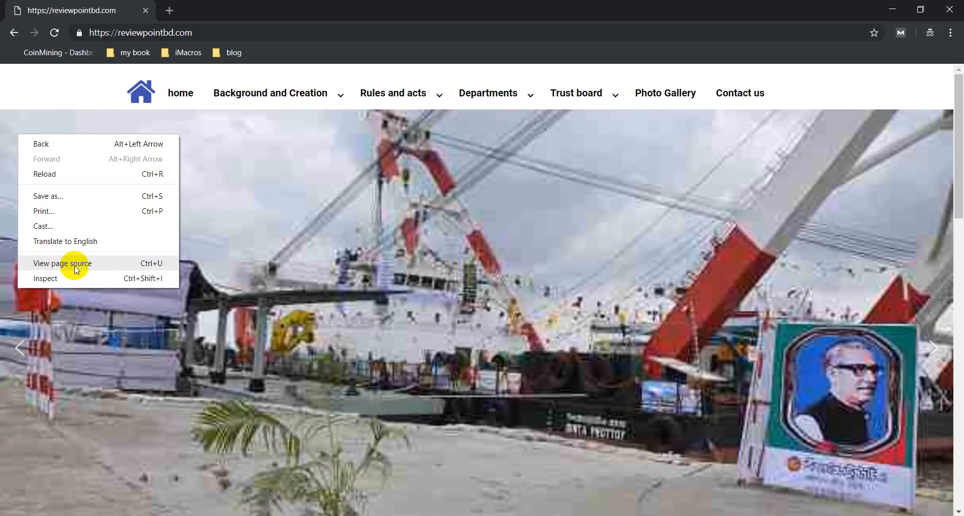
click(75, 269)
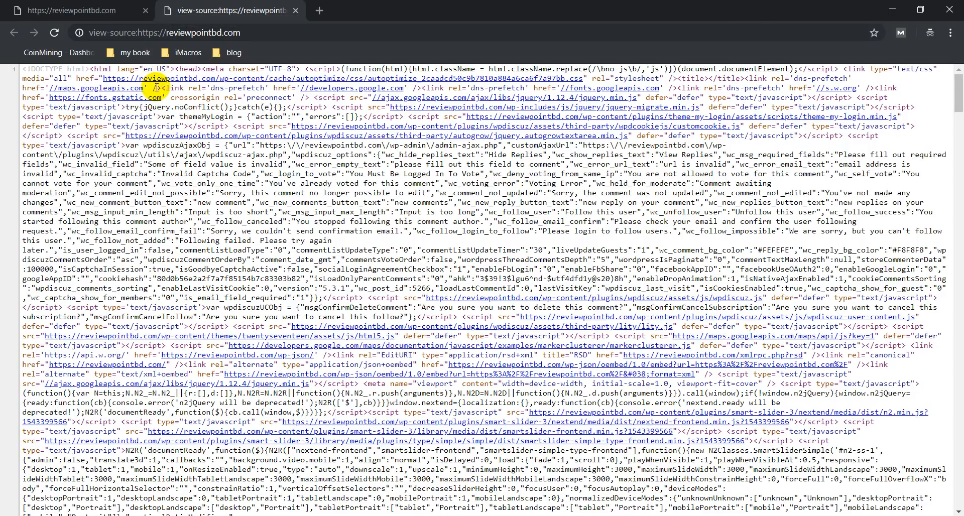
scroll(374, 263, down, 5)
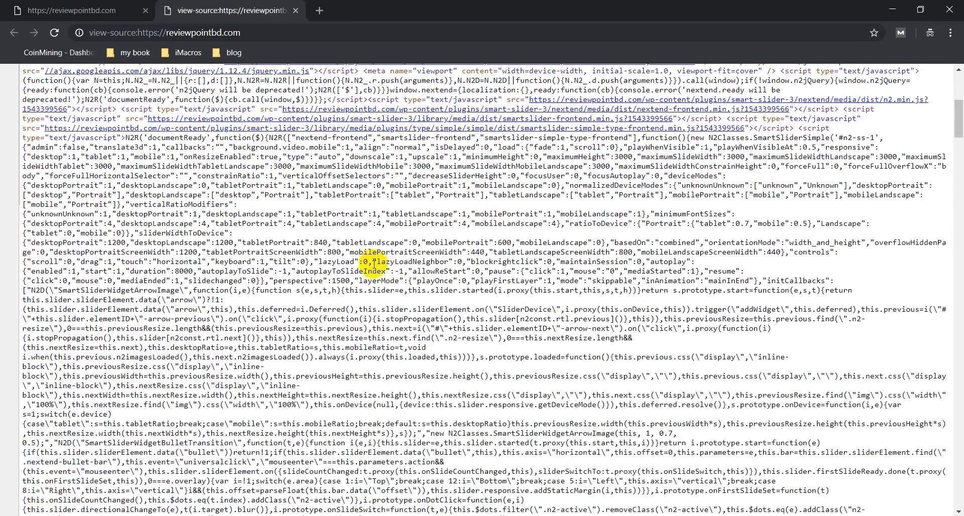
scroll(374, 262, up, 5)
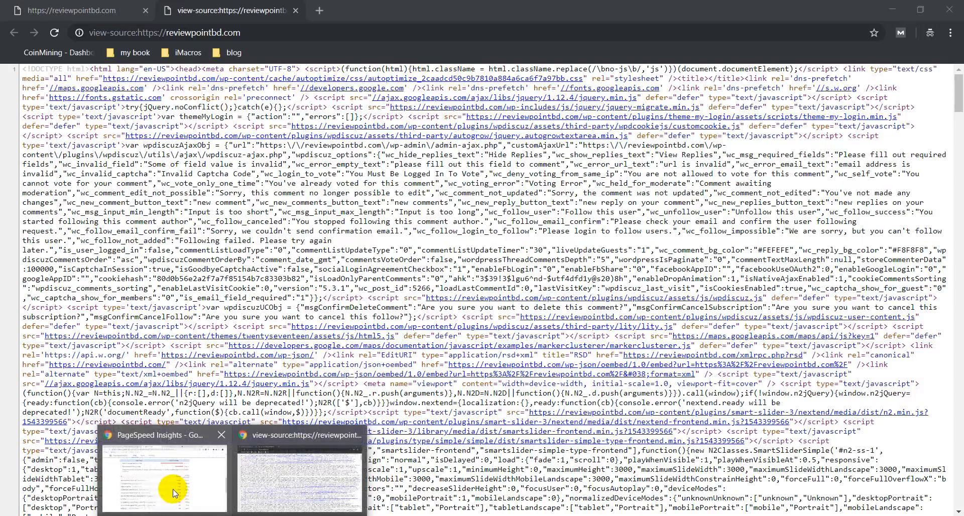
Step: Check the render-blocking list again, then open the autoptimize_2caadcd CSS file from the page source and copy its entire contents
click(171, 489)
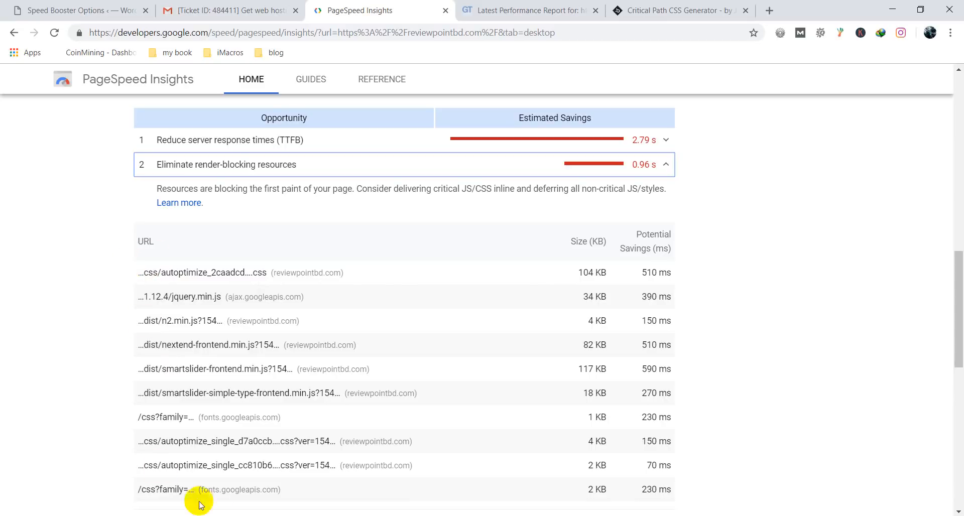
click(221, 515)
click(262, 490)
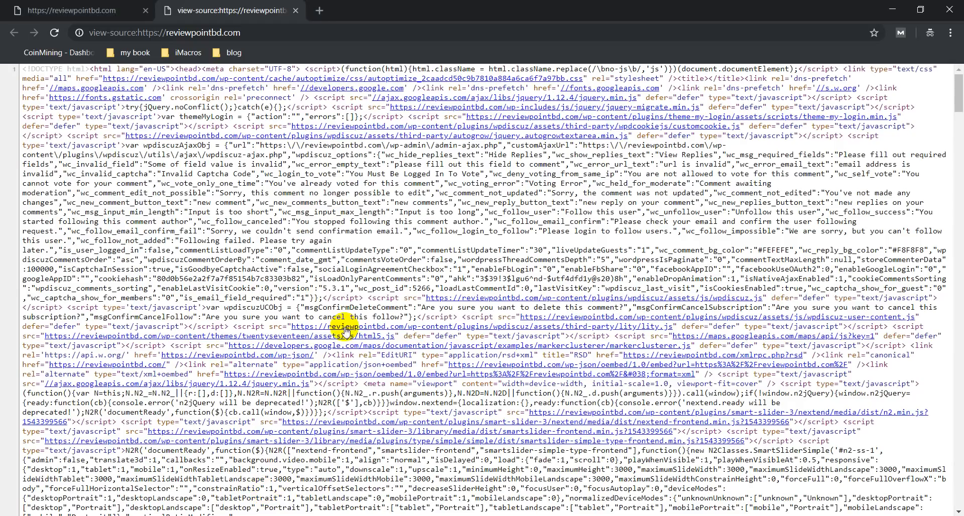
click(363, 78)
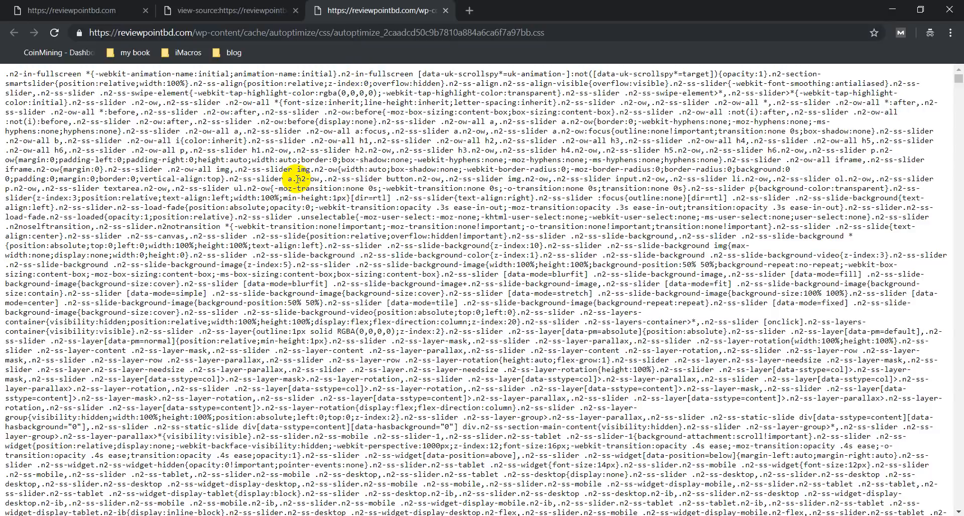
key(ctrl+a)
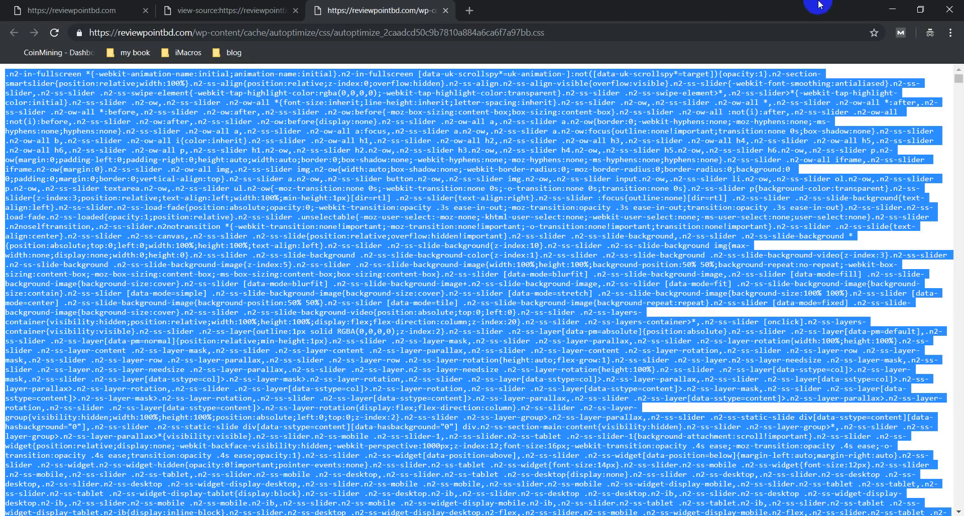
click(892, 9)
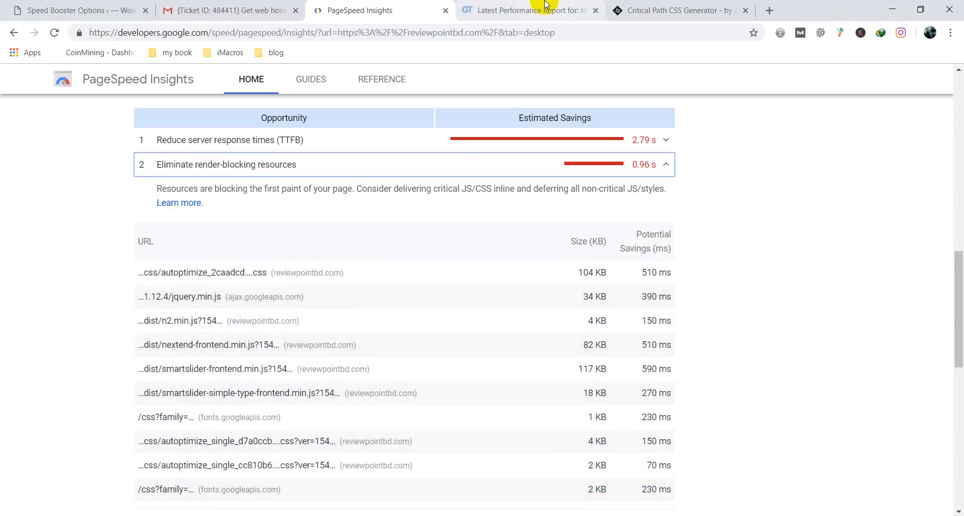
Step: Replace the sample code in the Critical Path CSS Generator's full CSS field with the copied stylesheet
click(648, 10)
click(217, 394)
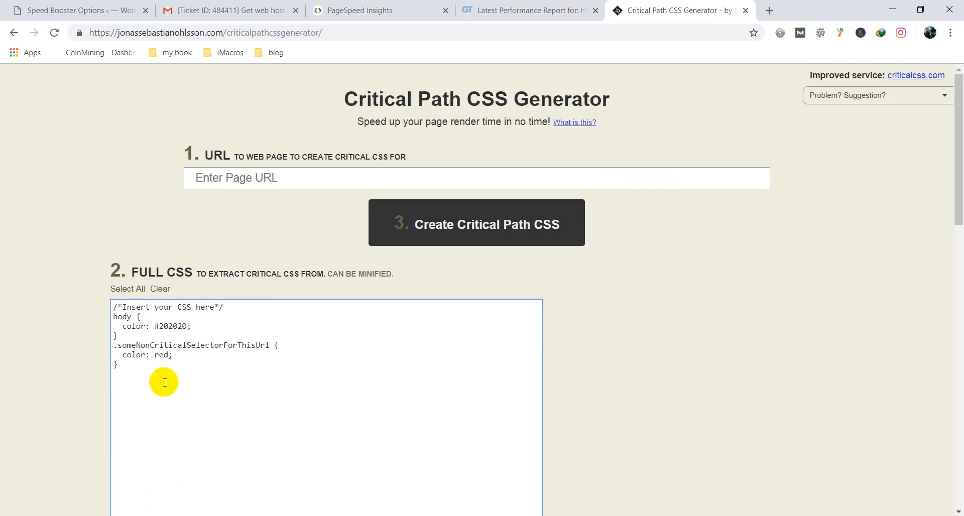
key(ctrl+v)
key(ctrl+a)
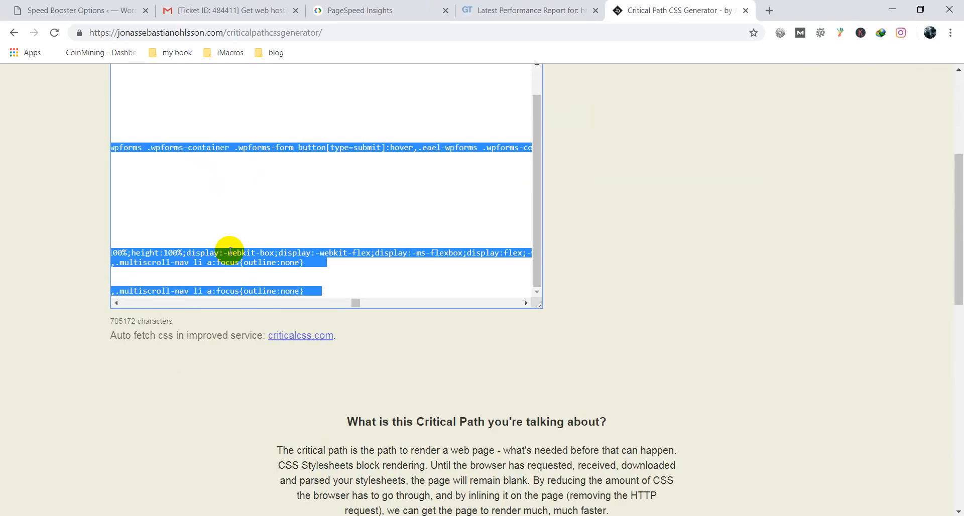
scroll(230, 250, up, 3)
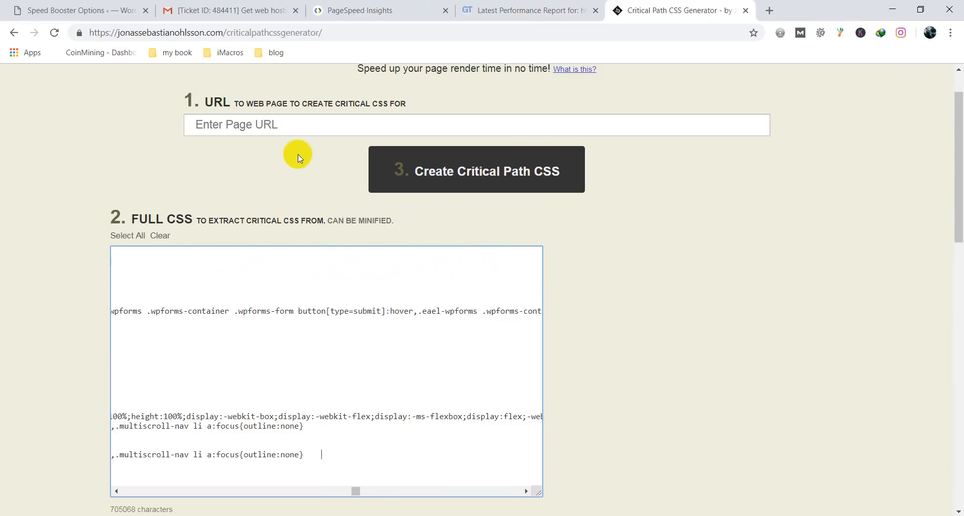
click(275, 132)
click(105, 117)
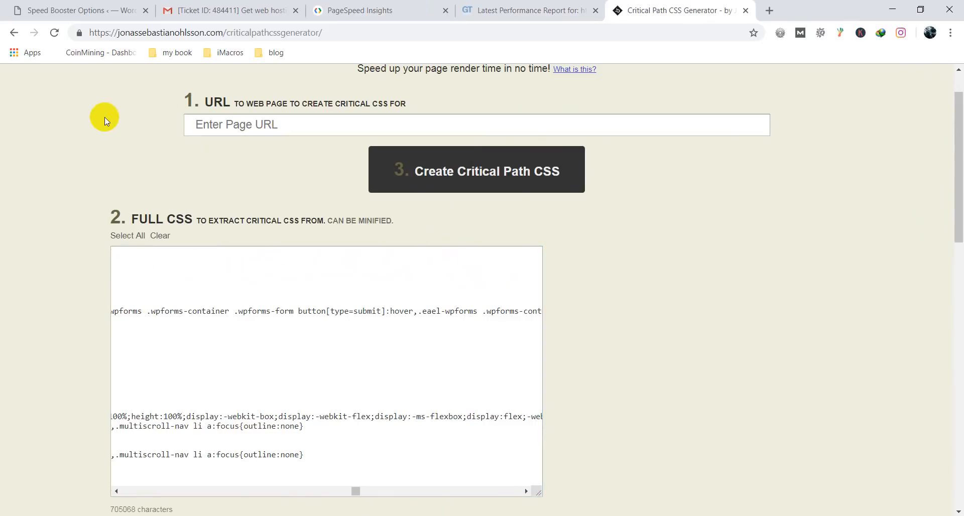
click(281, 470)
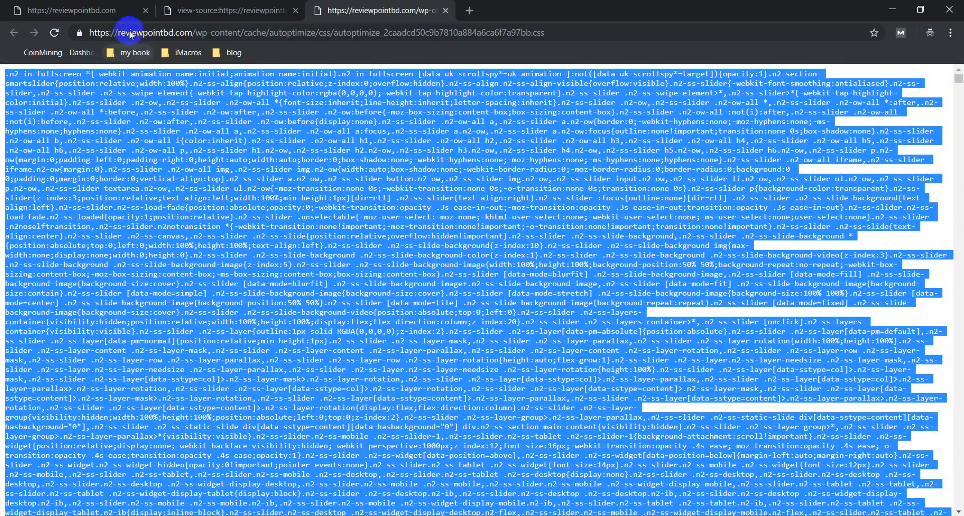
click(203, 8)
click(88, 12)
click(198, 31)
key(ctrl+c)
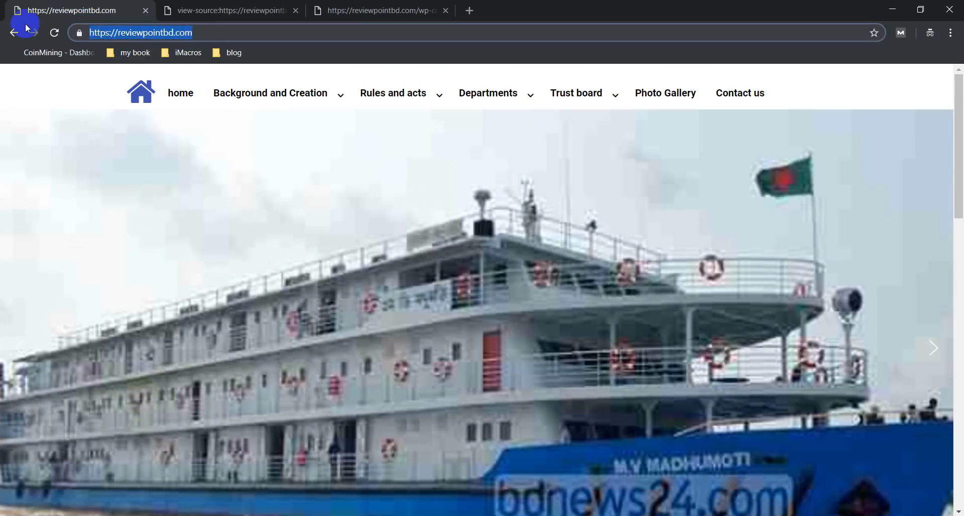
click(150, 450)
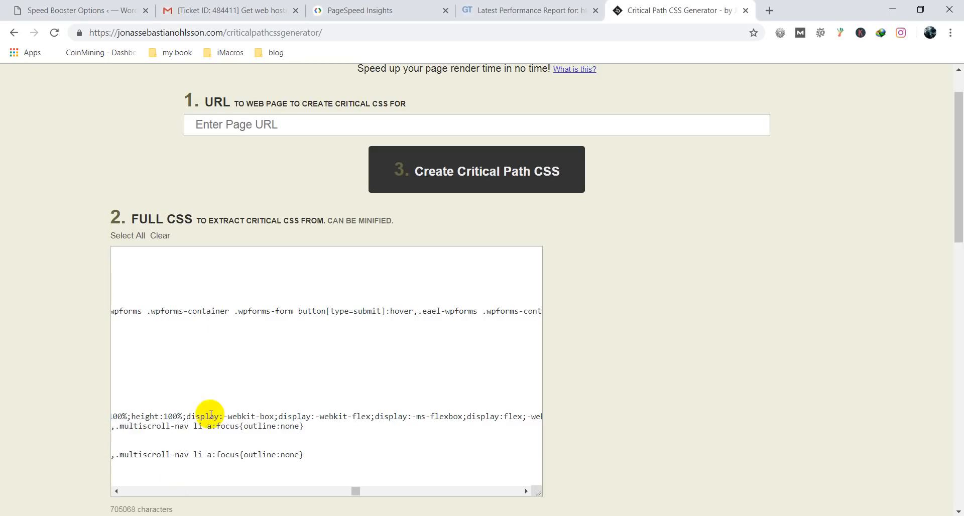
click(229, 121)
key(ctrl+v)
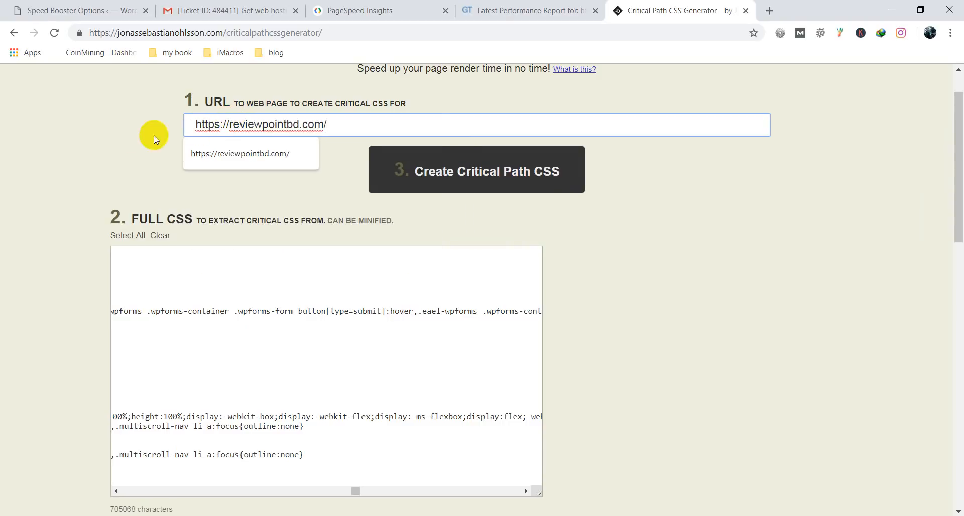
Step: Recopy the entire Autoptimize stylesheet, replace the generator's full CSS with it, and start creating the critical path CSS
click(222, 237)
scroll(311, 319, down, 7)
scroll(286, 260, up, 3)
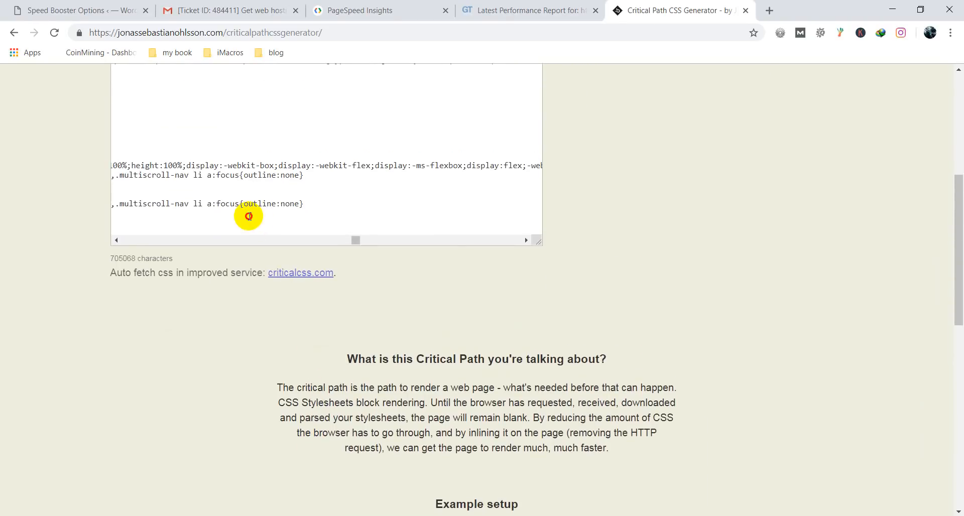
key(alt+Tab)
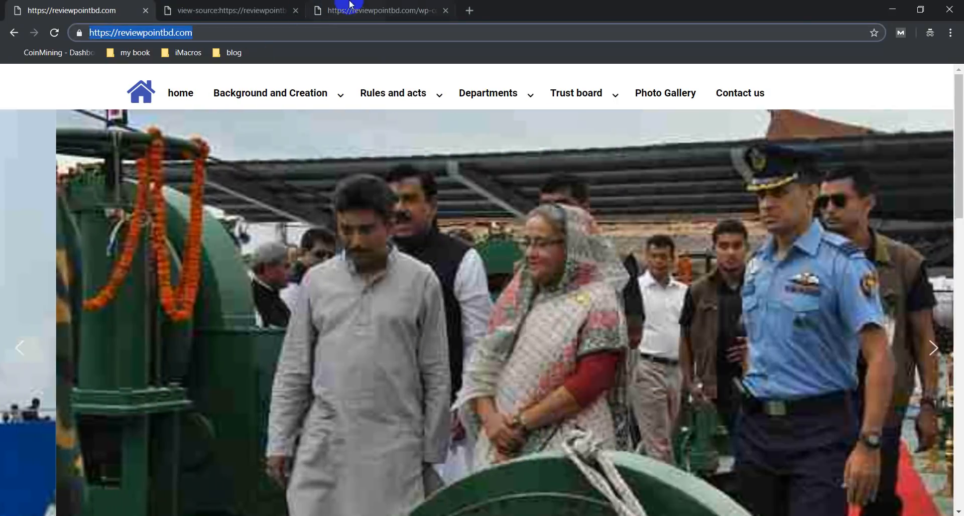
click(351, 10)
key(ctrl+a)
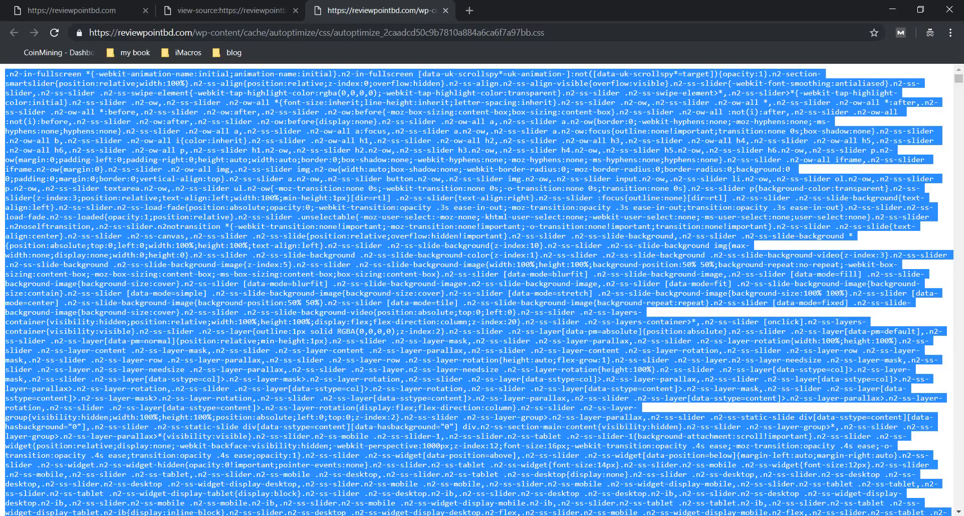
mouse_move(233, 515)
click(193, 477)
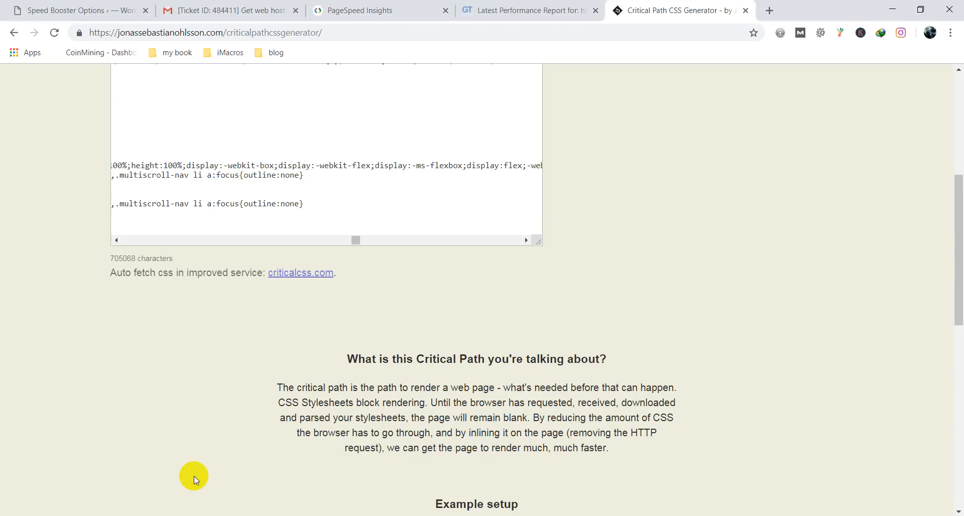
key(ctrl+a)
click(243, 161)
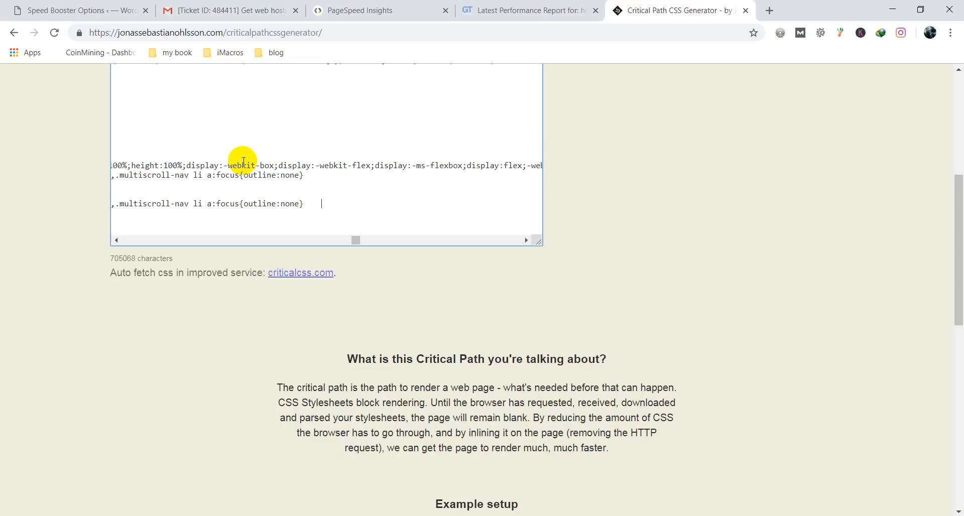
scroll(246, 170, up, 5)
click(400, 170)
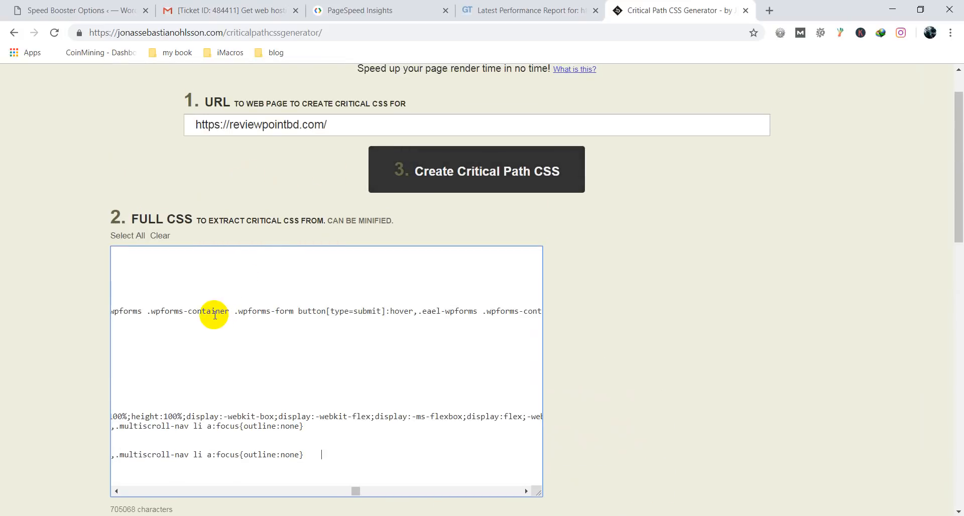
Step: Return to the incognito window and review the homepage and its page source for the autoptimize_2caadcd stylesheet link
click(232, 515)
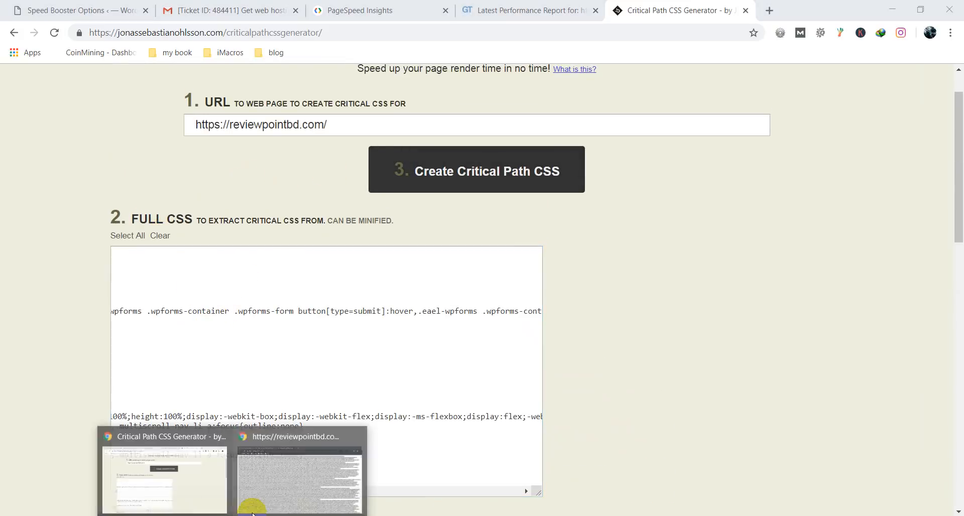
click(51, 243)
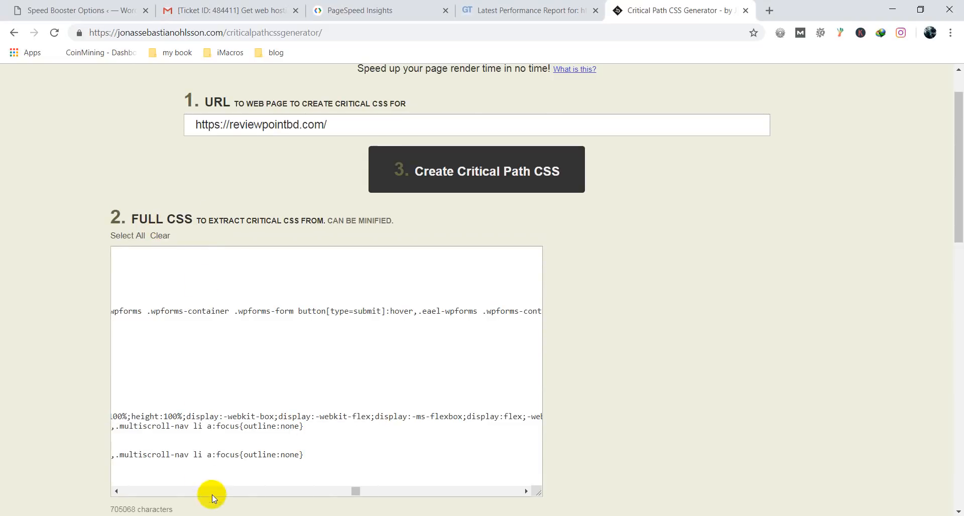
click(229, 515)
click(299, 479)
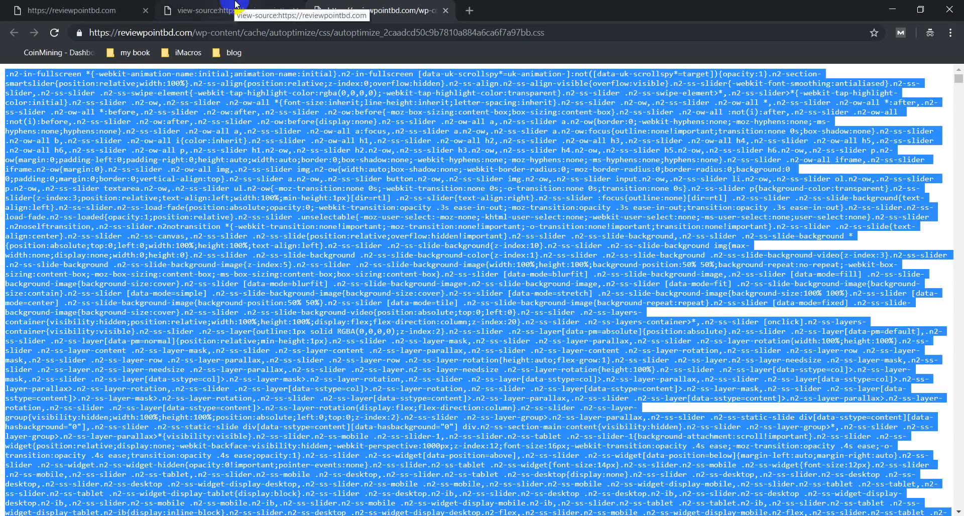
click(122, 6)
right_click(36, 96)
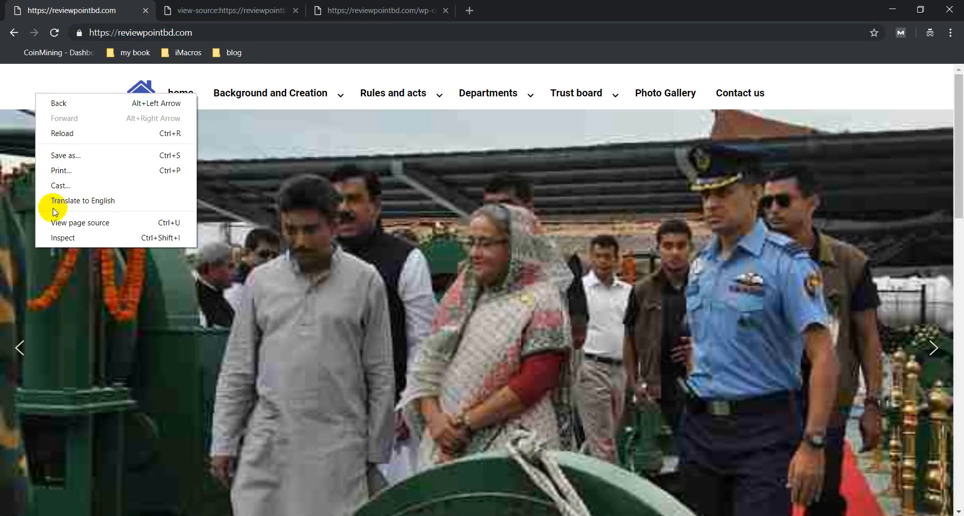
click(17, 79)
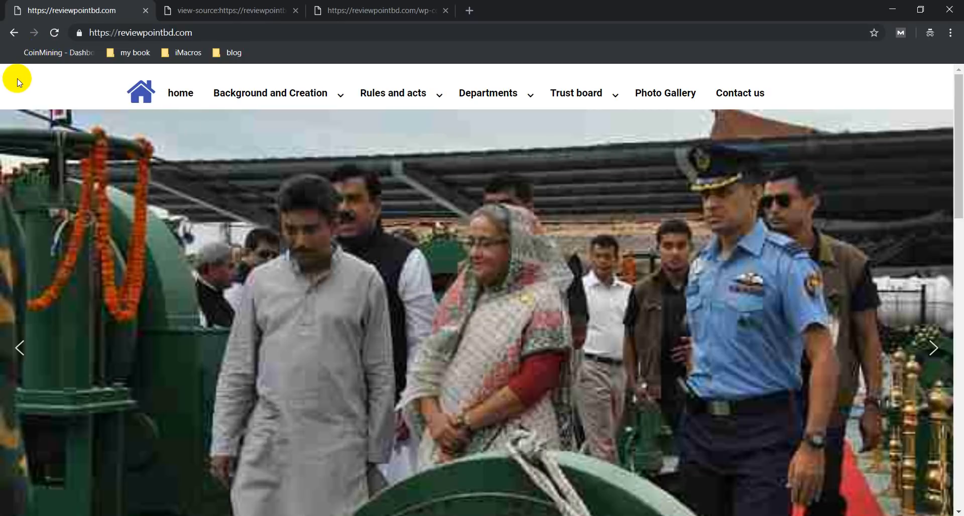
click(193, 9)
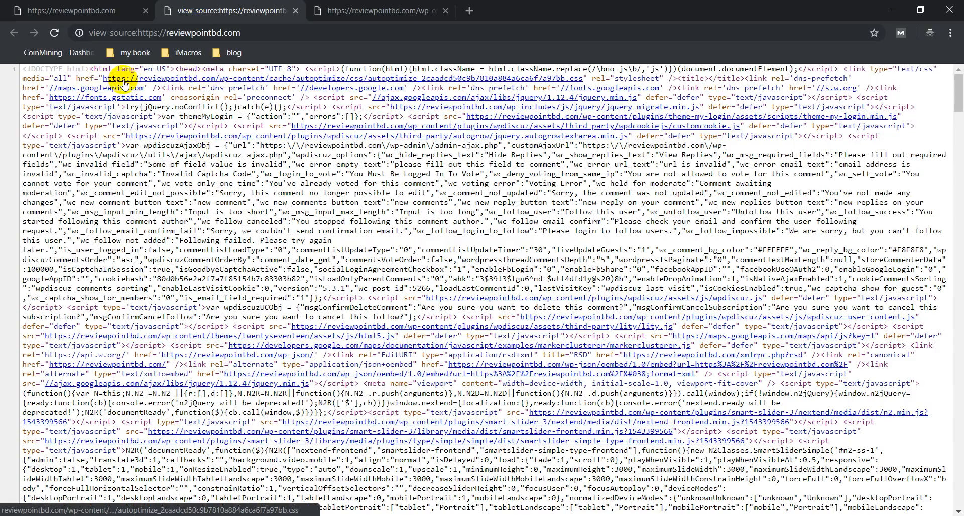
click(354, 10)
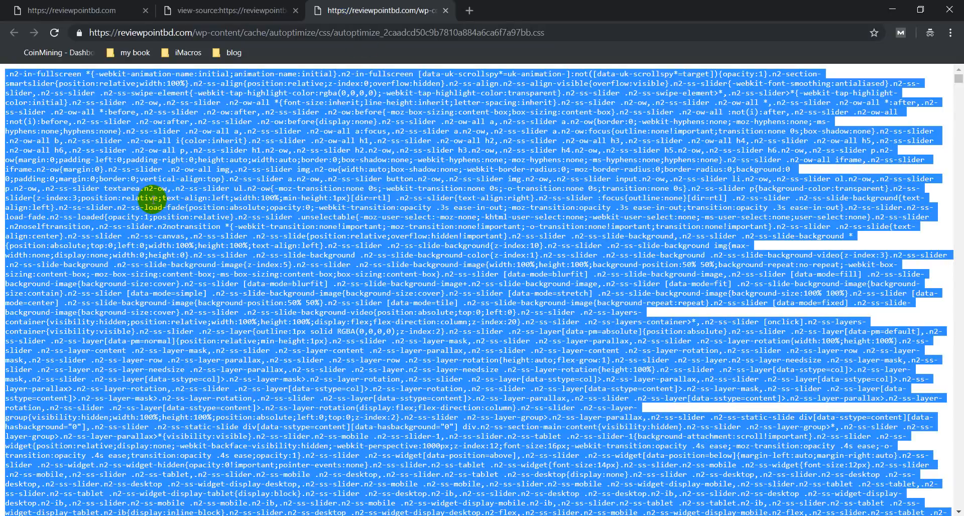
key(alt+Tab)
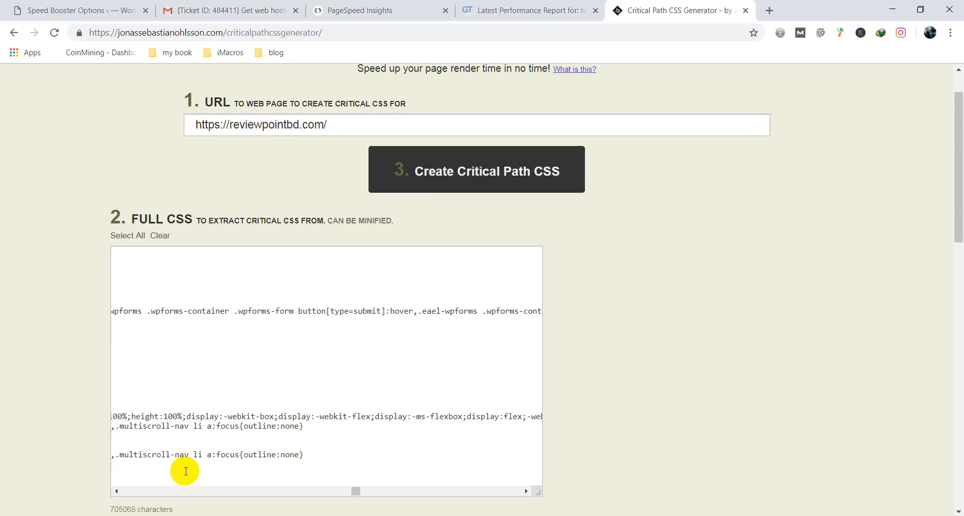
click(434, 180)
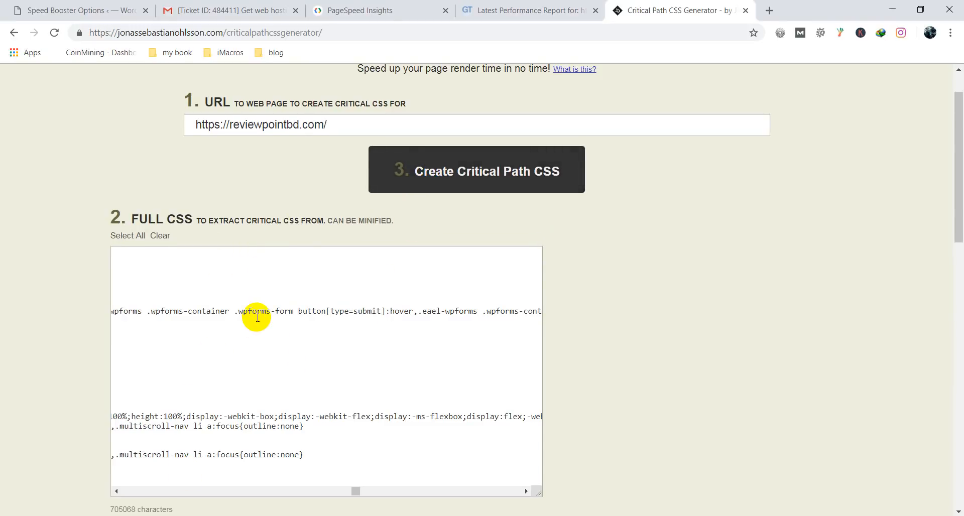
scroll(257, 318, down, 1)
scroll(257, 317, up, 3)
click(413, 232)
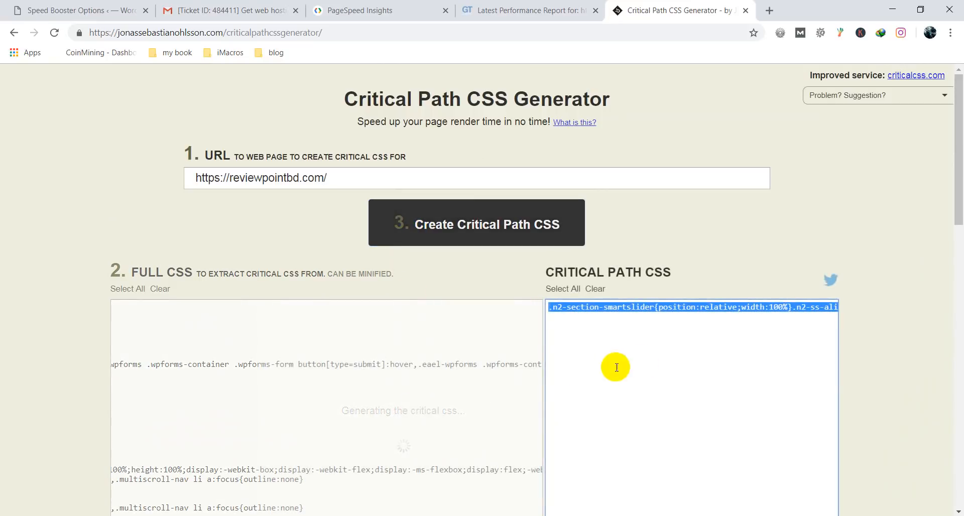
scroll(633, 316, down, 4)
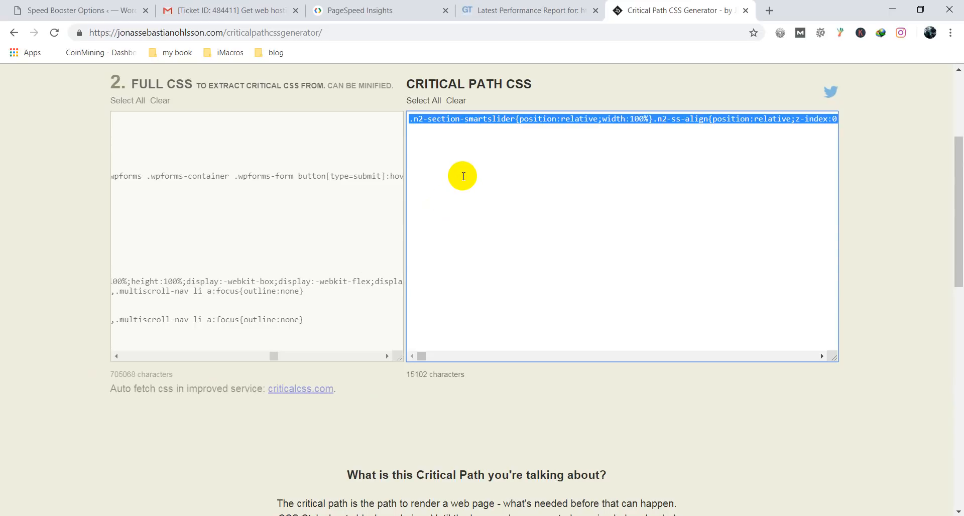
Step: Open the Autoptimize settings in the site's WordPress admin and enable Inline and Defer CSS
click(83, 6)
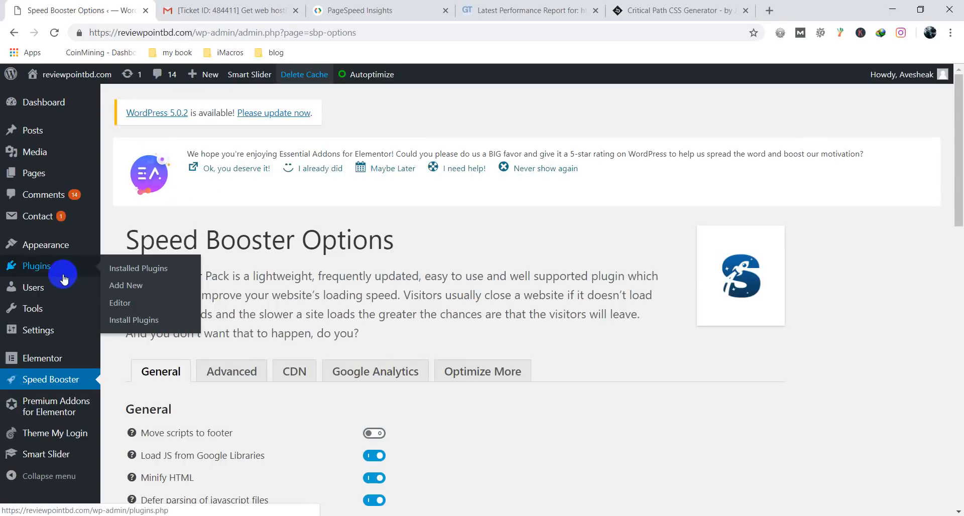
mouse_move(59, 332)
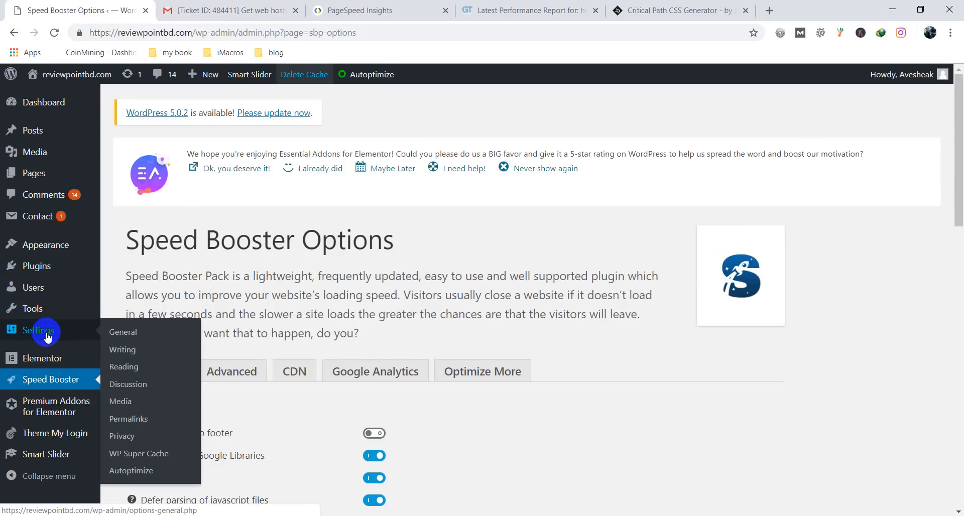
click(147, 478)
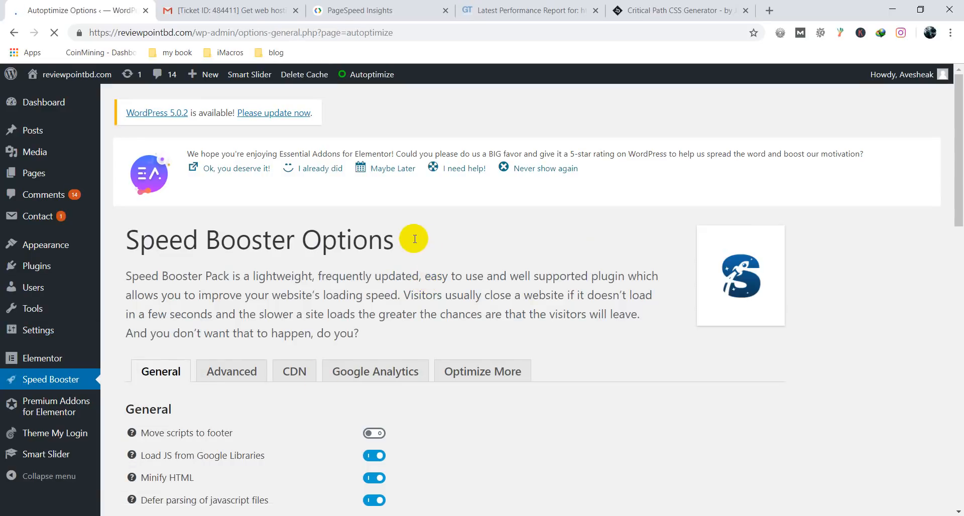
scroll(233, 256, down, 7)
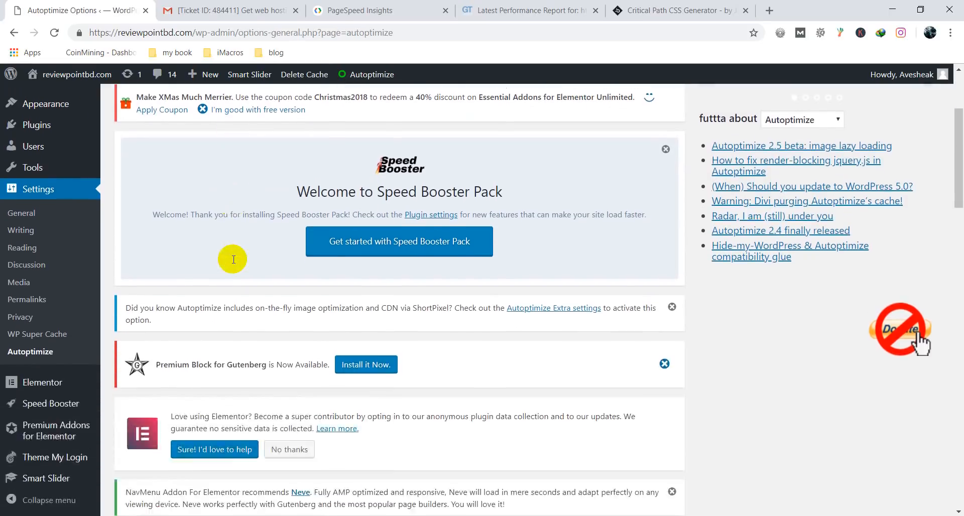
scroll(232, 259, down, 12)
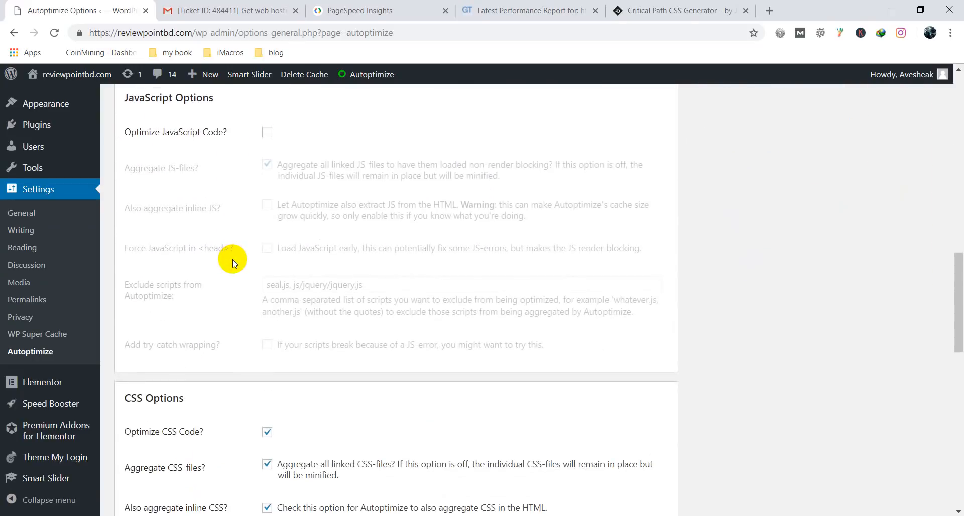
scroll(234, 263, down, 2)
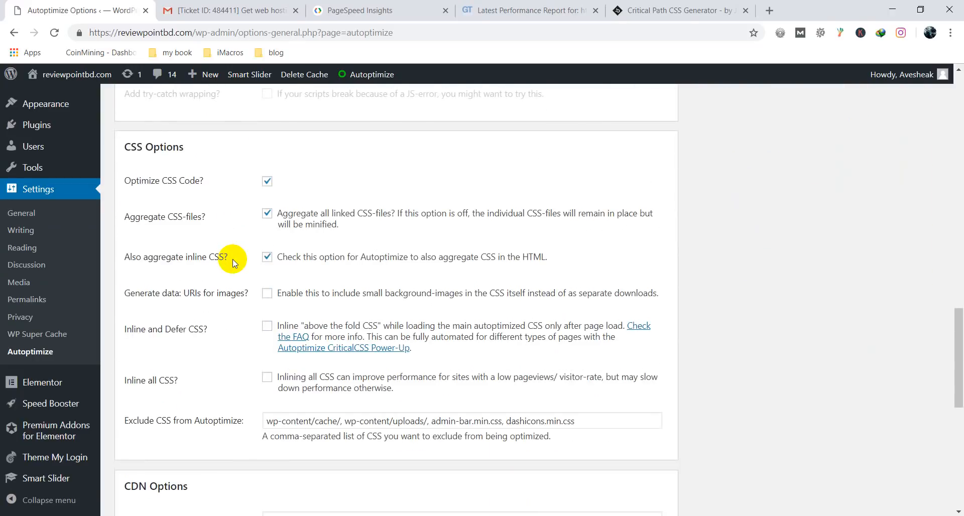
click(268, 329)
Step: Paste the generated critical path CSS as the above the fold CSS, checking back against the generator's output
scroll(389, 331, down, 2)
click(389, 332)
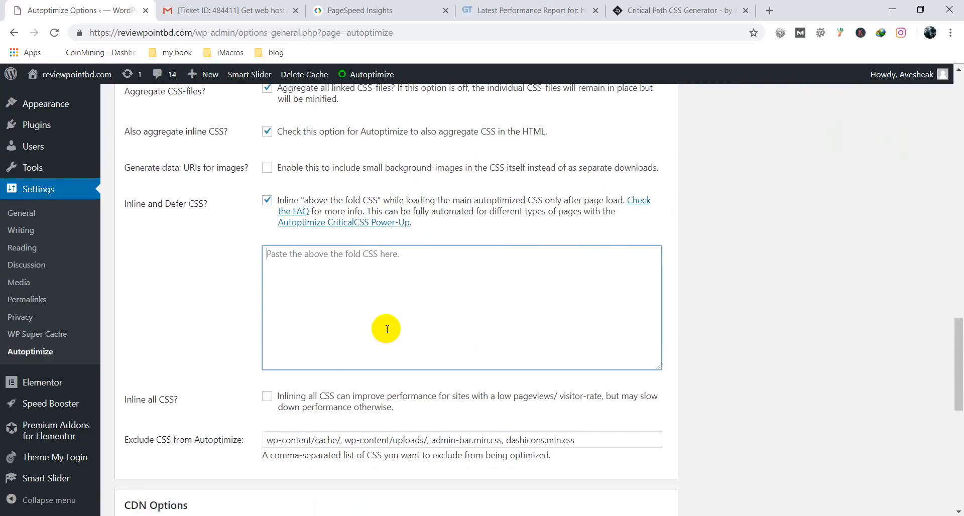
key(ctrl+v)
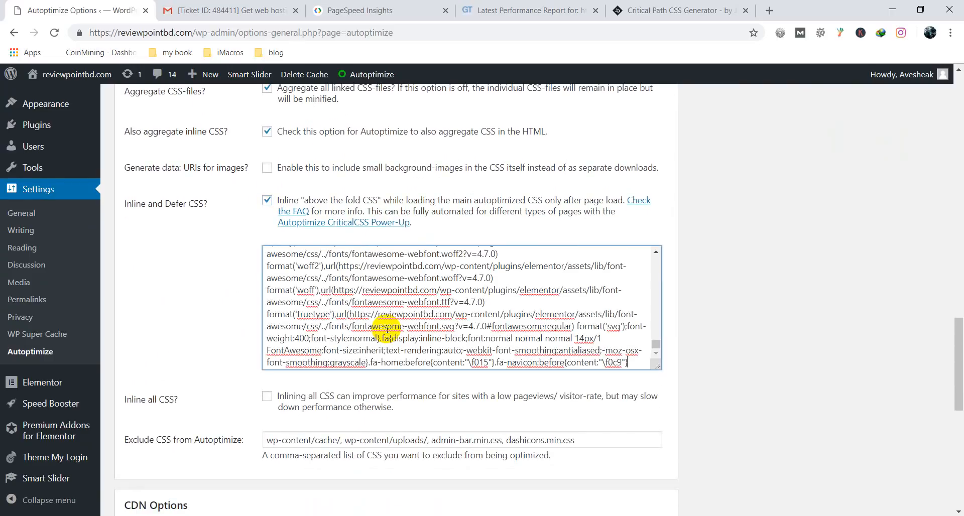
click(653, 10)
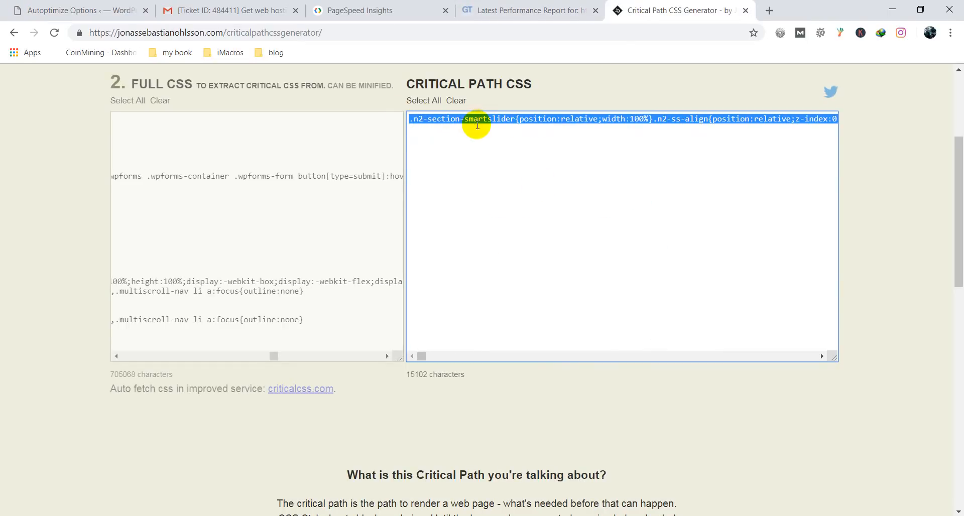
click(96, 10)
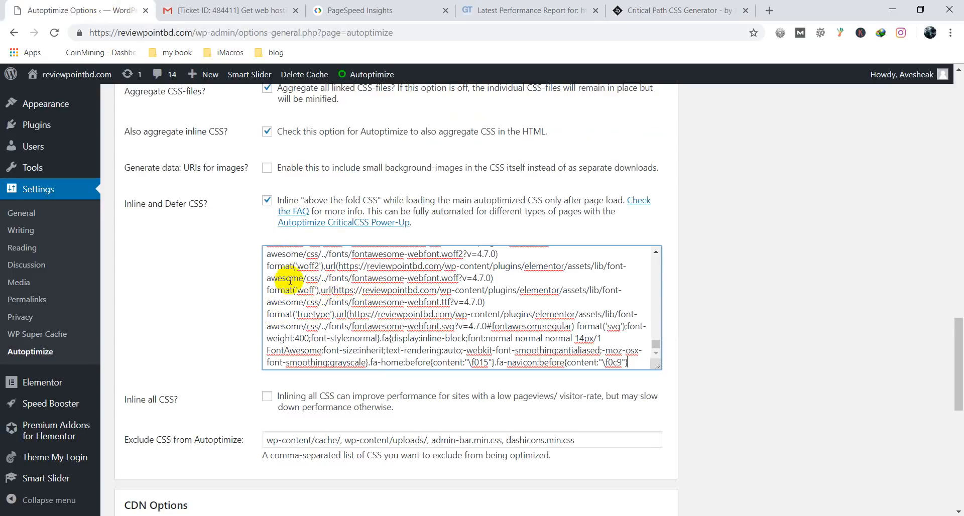
Step: Save the Autoptimize changes while emptying the cache, and delete the Autoptimize cache once more
scroll(327, 265, down, 10)
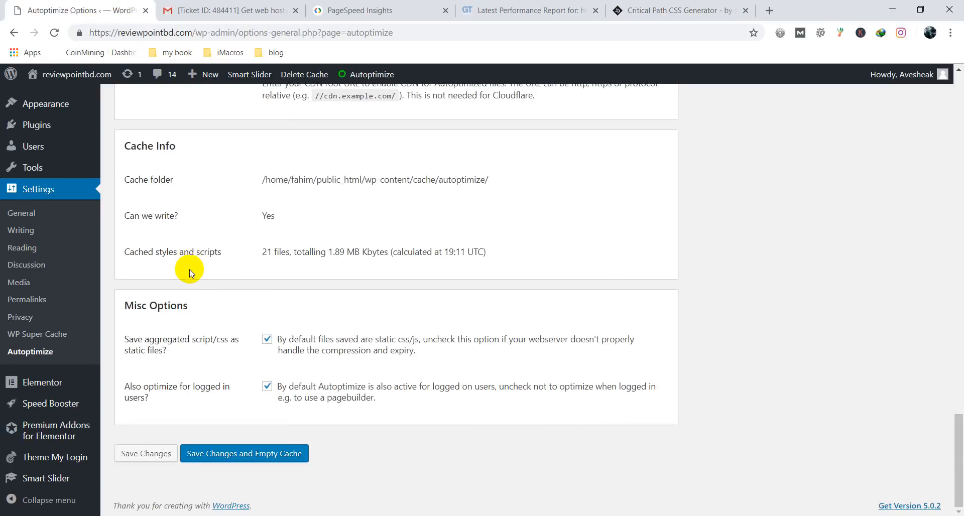
click(242, 454)
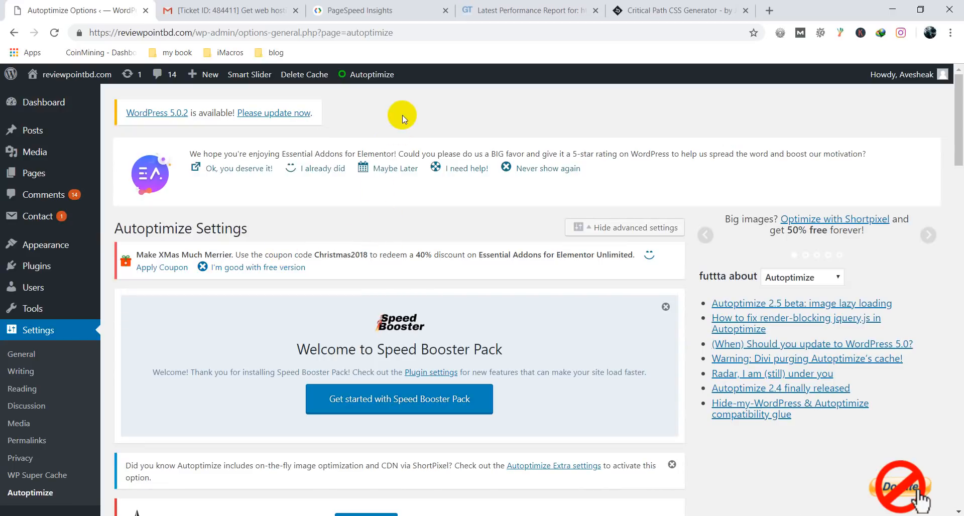
click(369, 81)
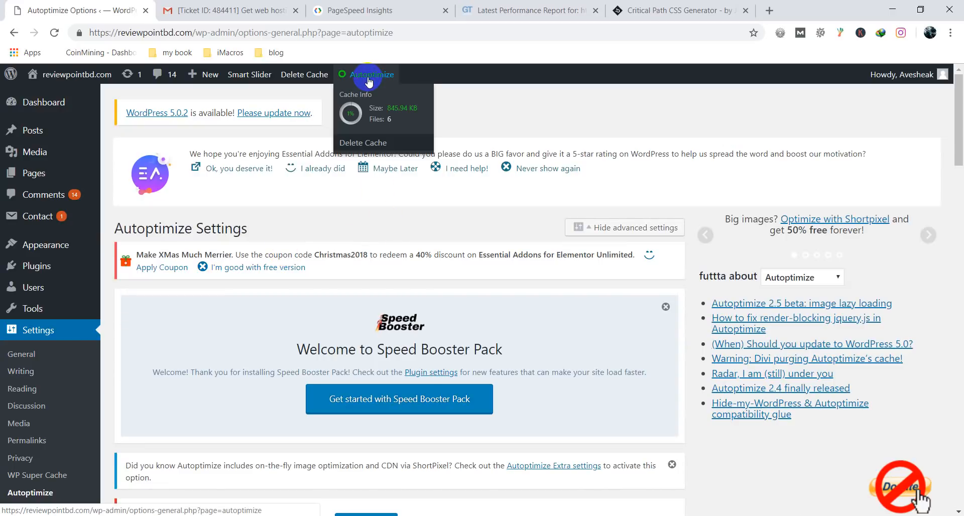
click(402, 138)
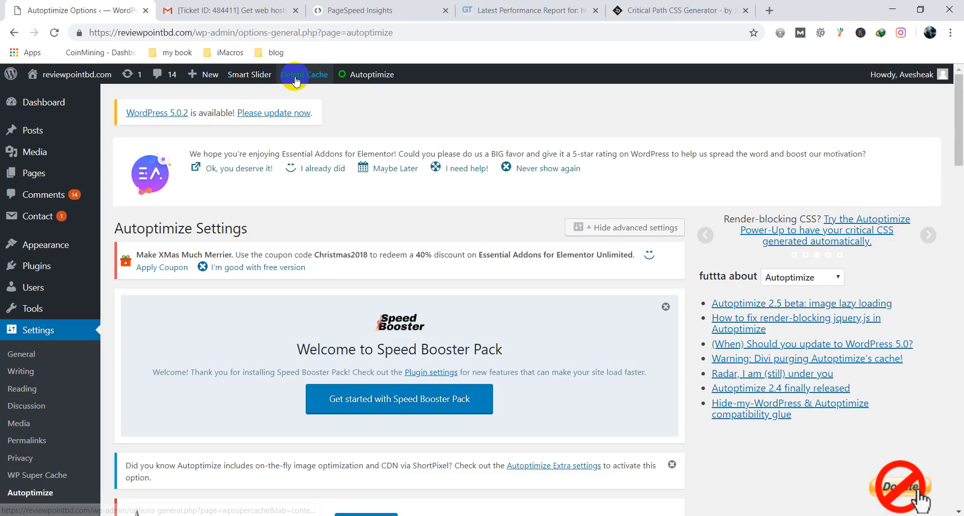
Step: Delete the WP Super Cache cached files and close its settings page
click(295, 75)
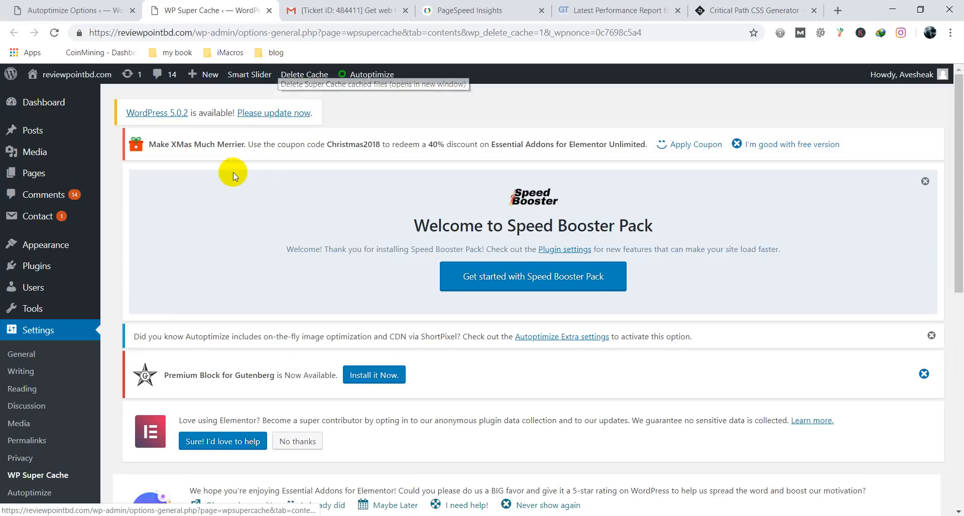
scroll(231, 171, down, 10)
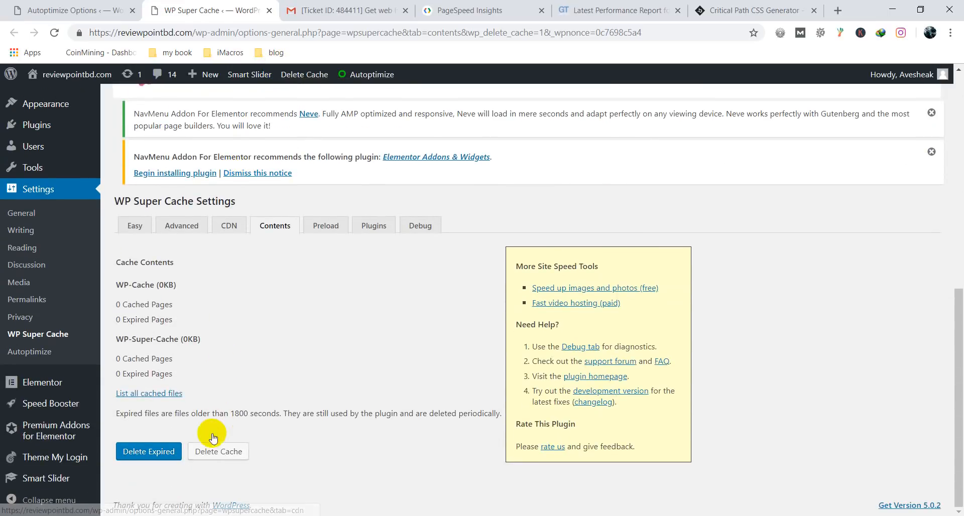
click(212, 461)
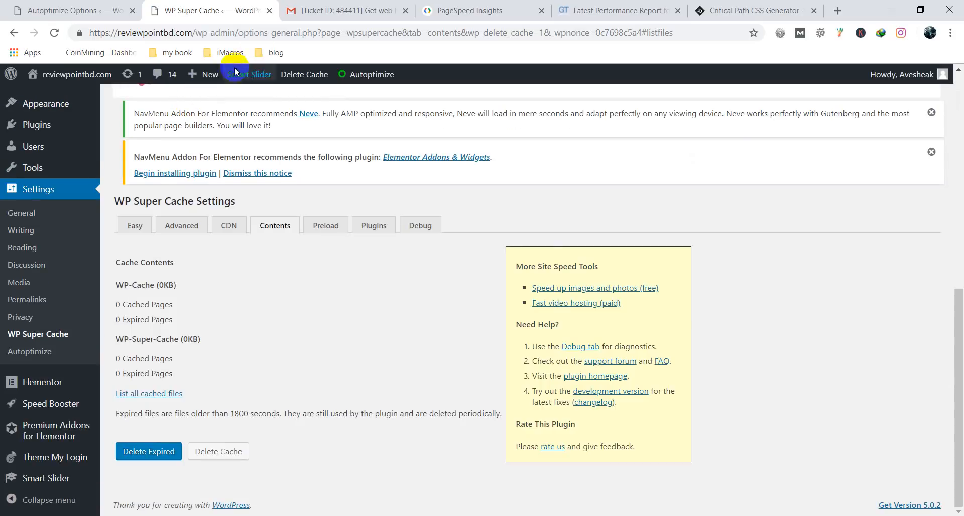
click(269, 10)
click(323, 10)
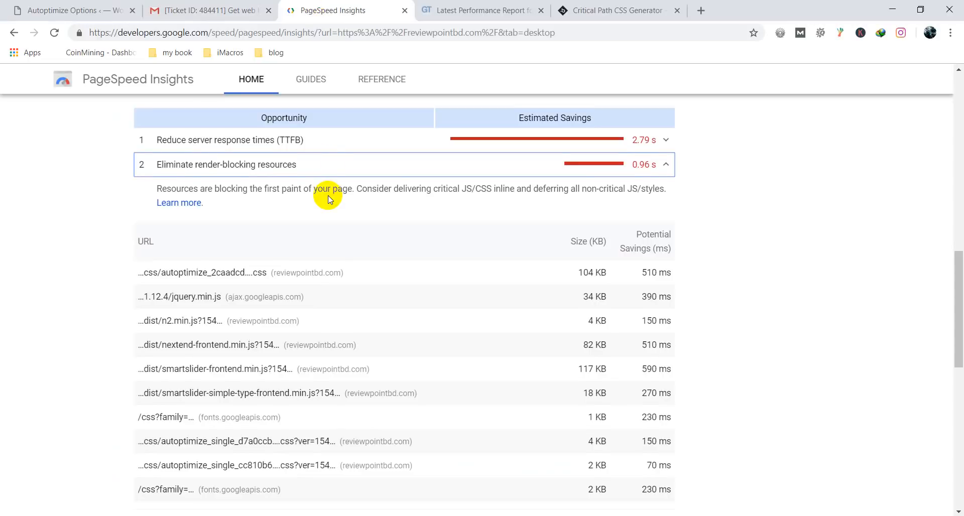
scroll(329, 199, up, 8)
scroll(329, 199, up, 5)
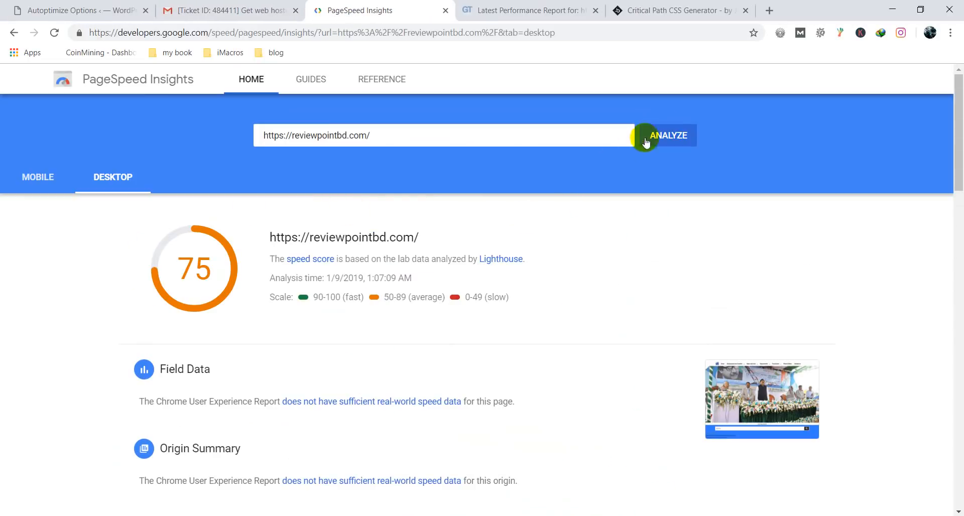
click(671, 133)
click(552, 8)
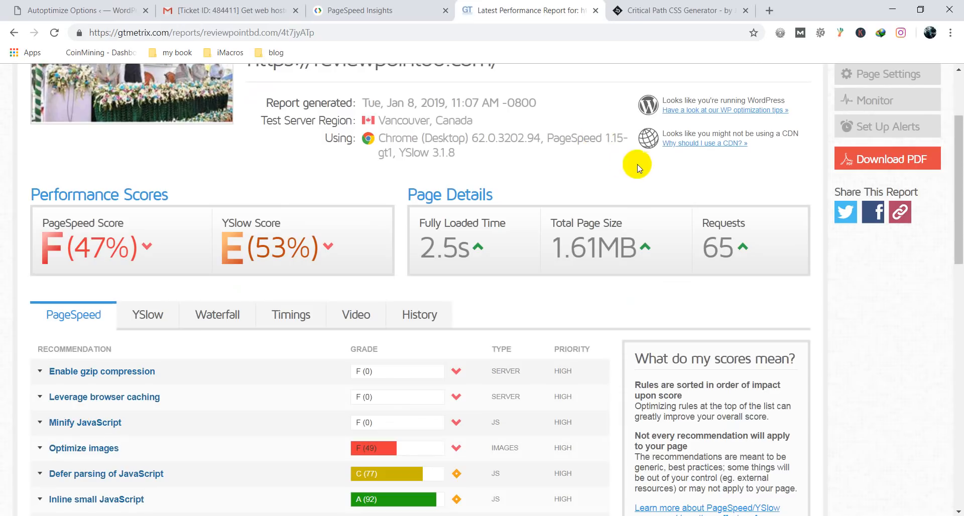
scroll(845, 125, up, 3)
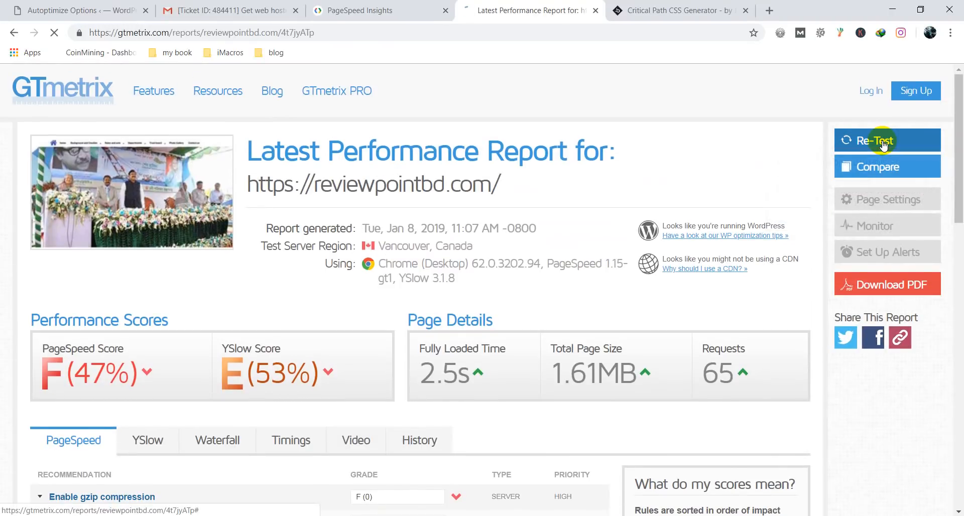
click(861, 140)
Step: Examine the new desktop results in PageSpeed Insights, including the server response time and render-blocking resources opportunities
click(408, 6)
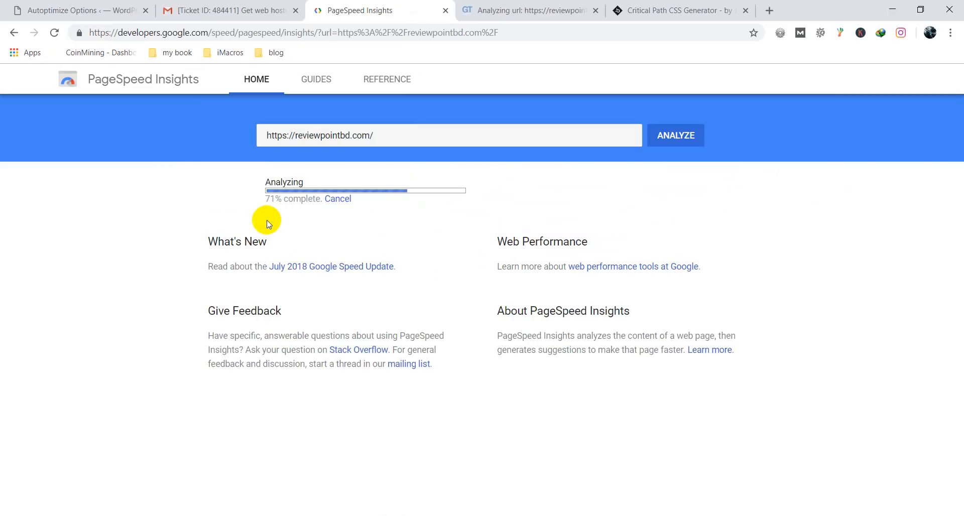
click(483, 10)
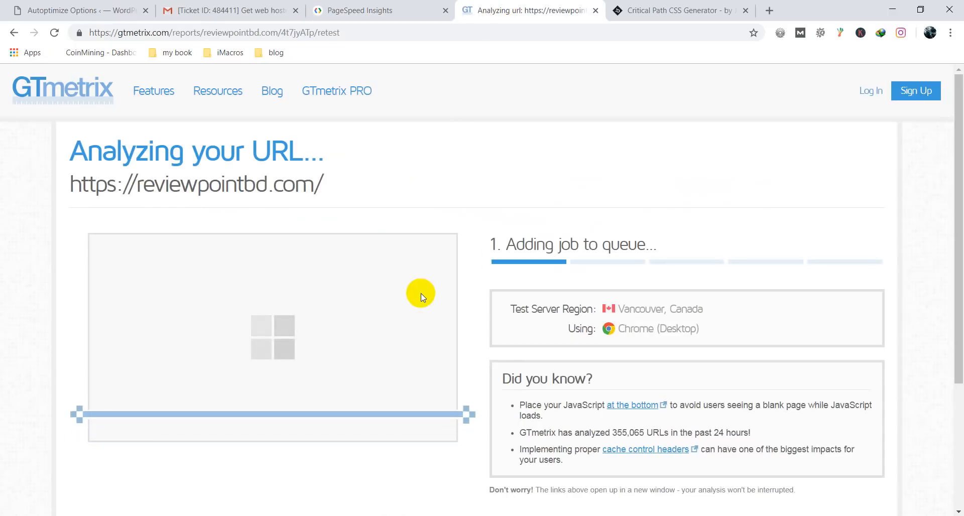
click(377, 8)
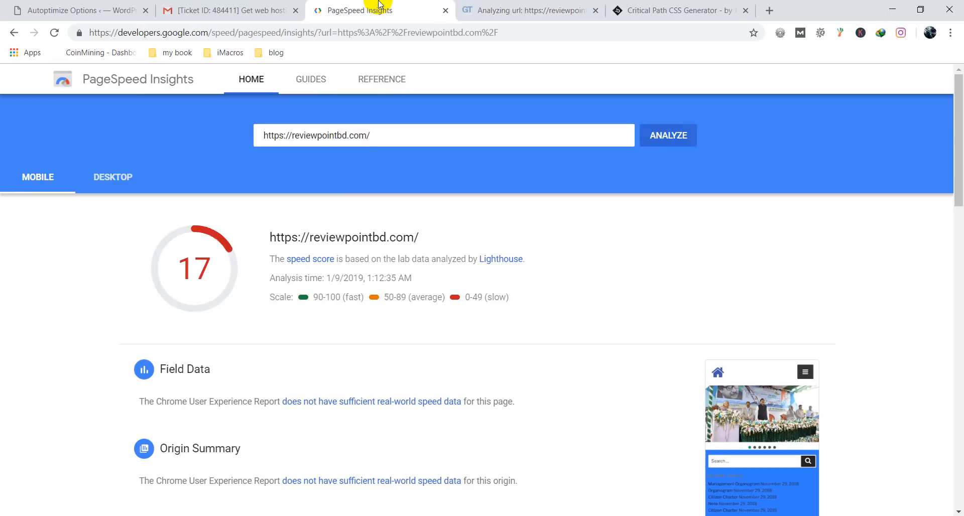
click(121, 179)
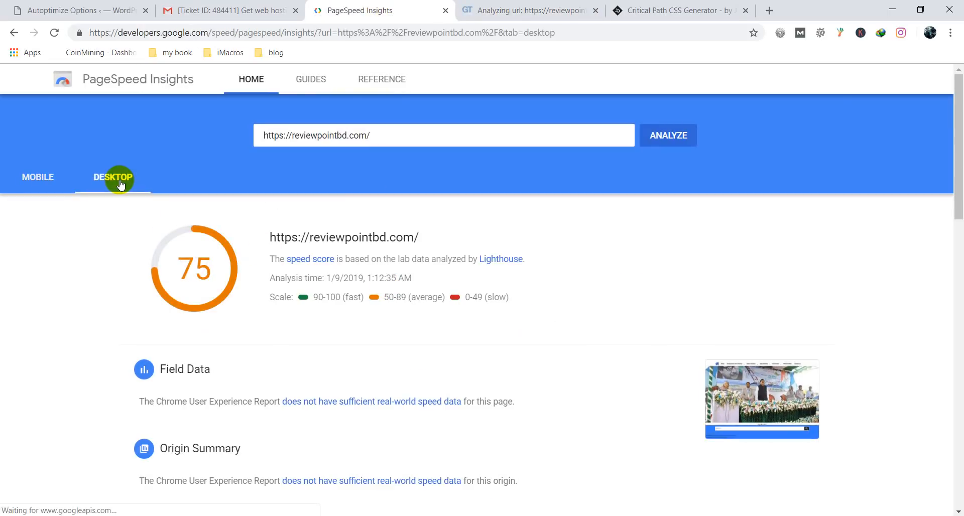
scroll(251, 281, down, 9)
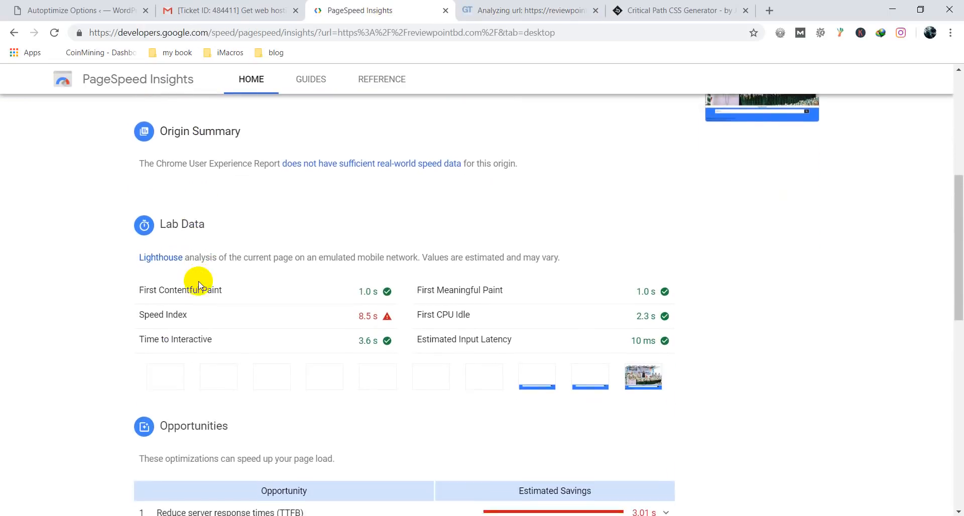
scroll(223, 340, down, 1)
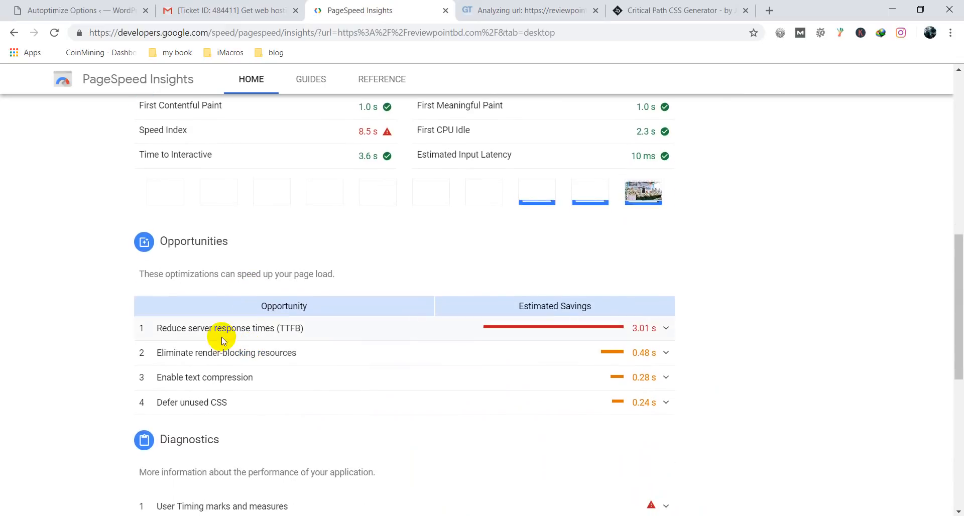
click(218, 333)
click(218, 333)
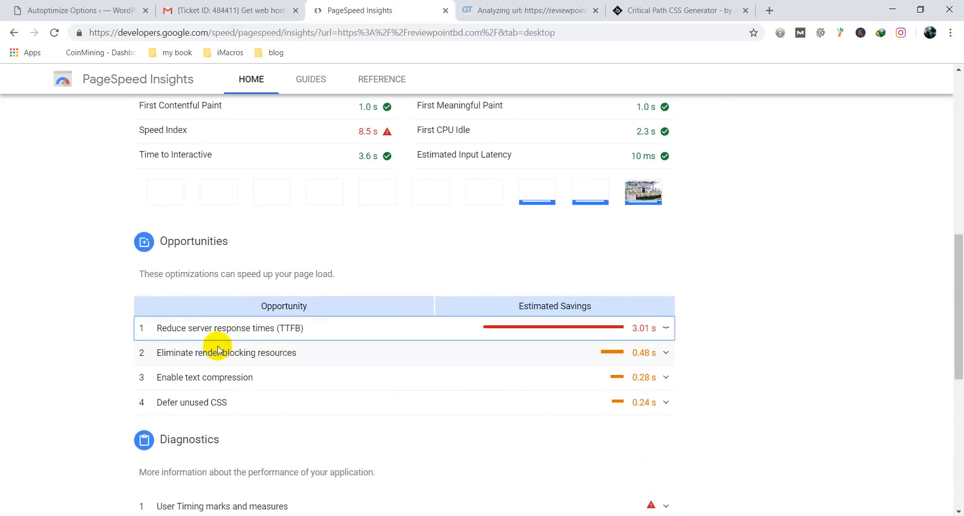
click(216, 352)
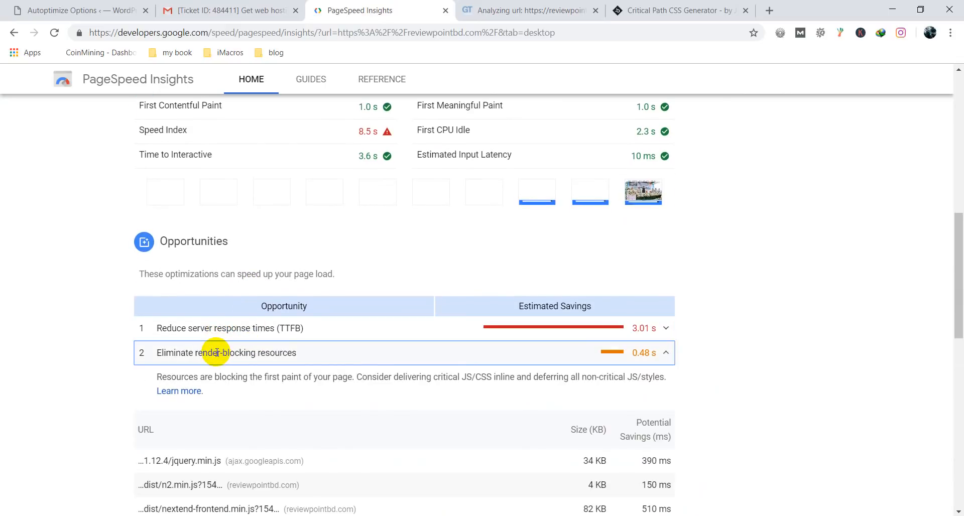
scroll(216, 353, down, 1)
scroll(216, 354, down, 1)
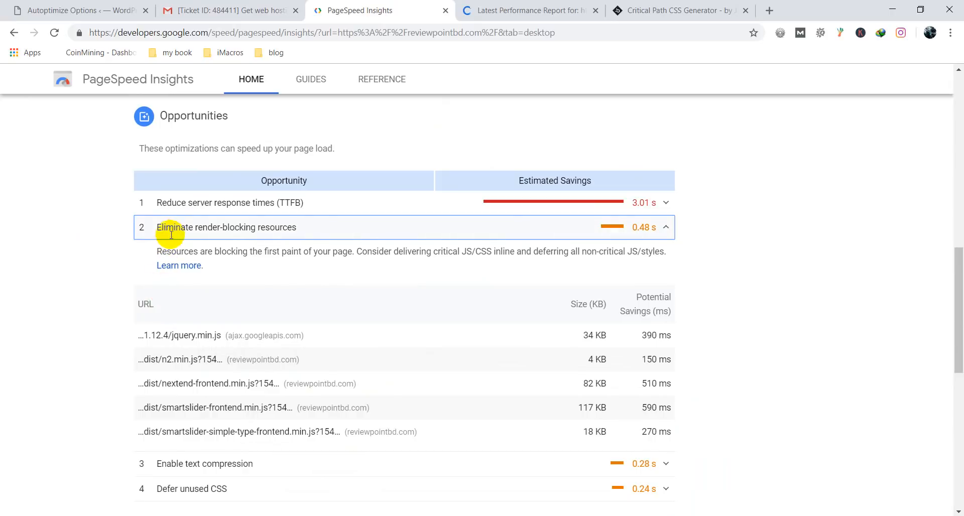
Step: Review the desktop score, lab data and the list of render-blocking scripts in the PageSpeed Insights results
scroll(155, 266, down, 1)
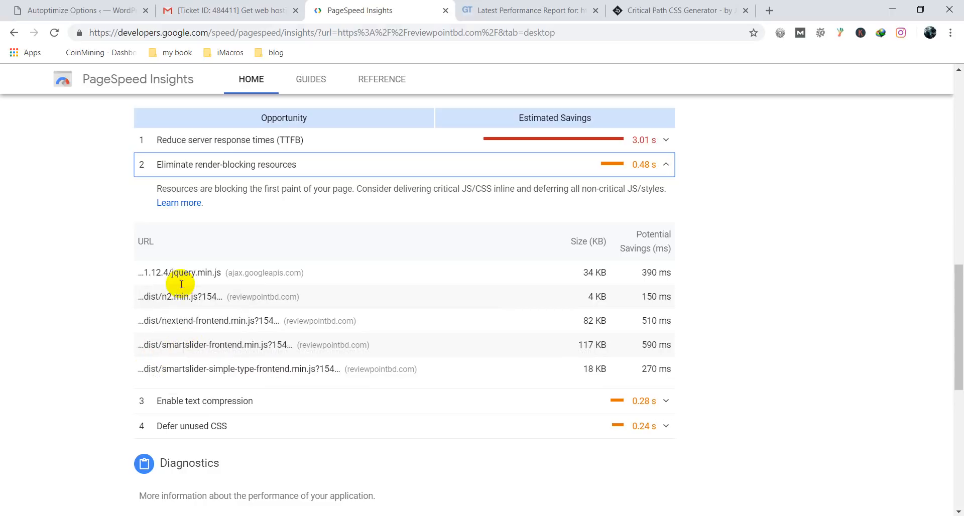
scroll(221, 215, up, 10)
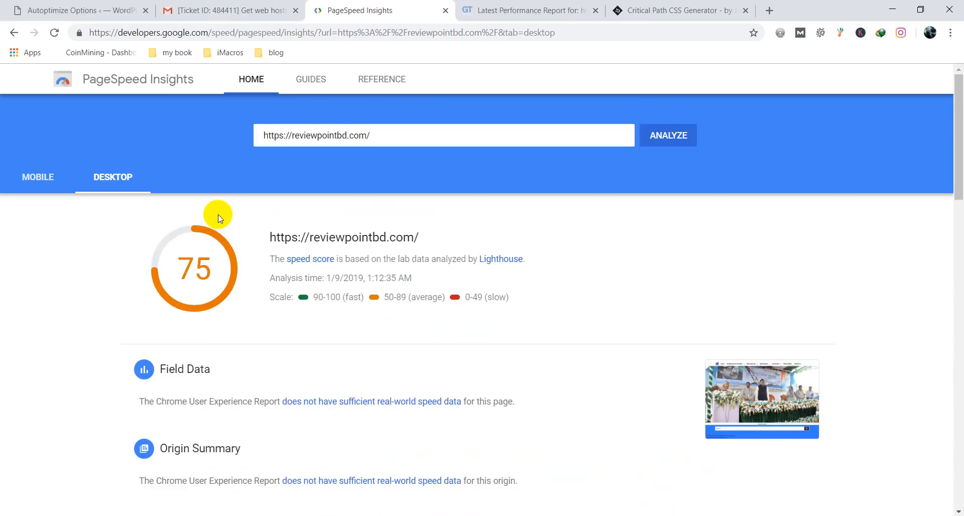
scroll(218, 215, down, 4)
scroll(172, 105, up, 4)
scroll(184, 169, down, 6)
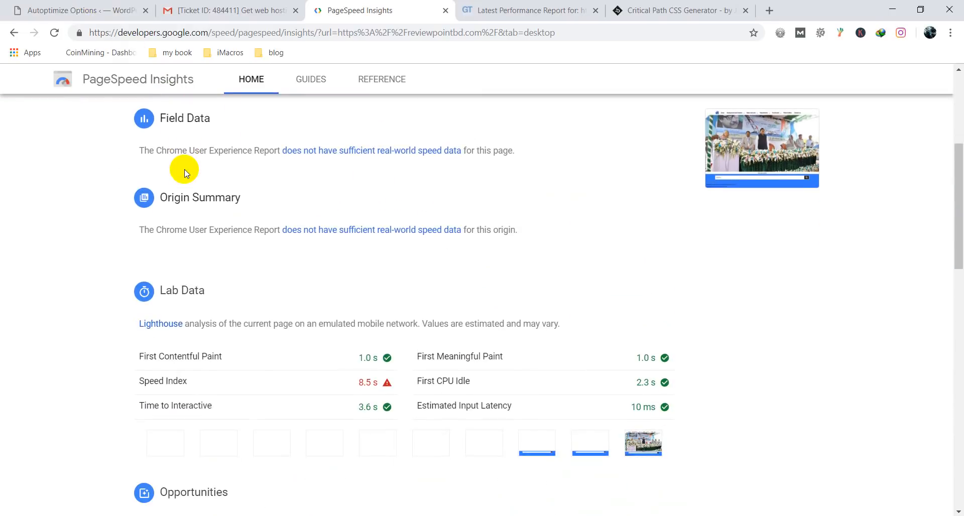
scroll(209, 198, down, 4)
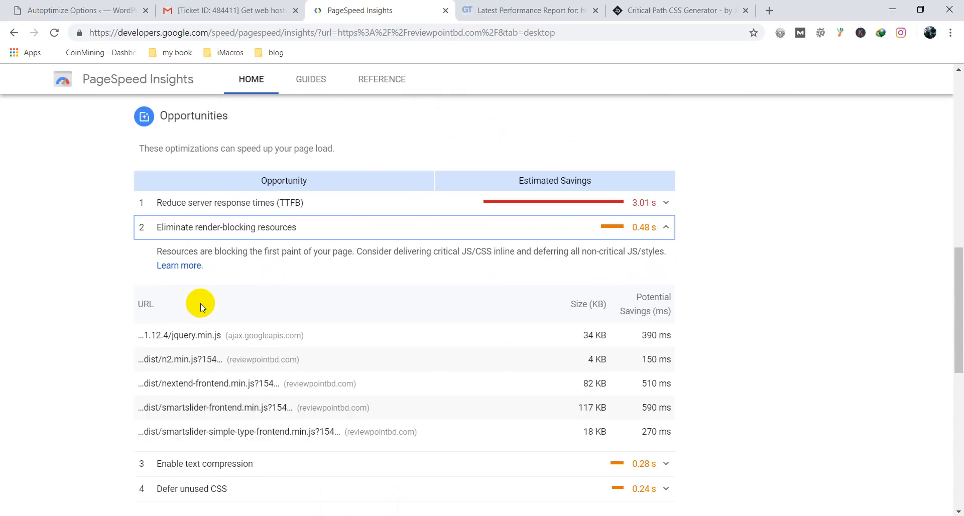
scroll(130, 132, down, 1)
Step: Switch to the WordPress admin and open the list of installed plugins
click(75, 10)
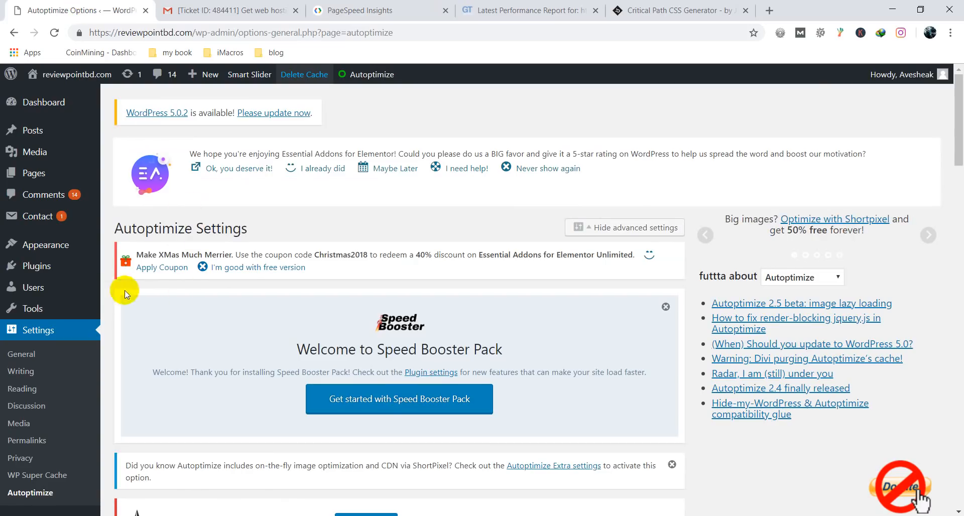
scroll(100, 286, down, 5)
scroll(47, 397, down, 3)
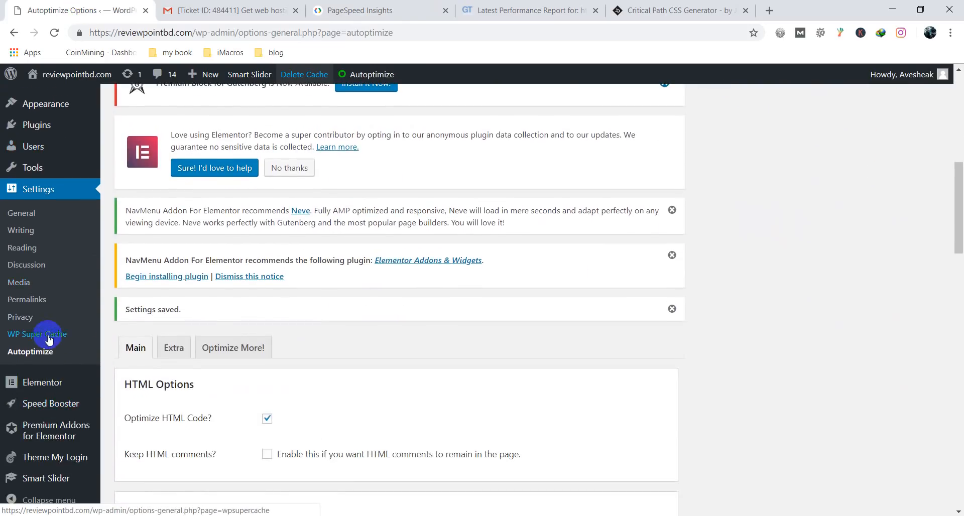
mouse_move(50, 157)
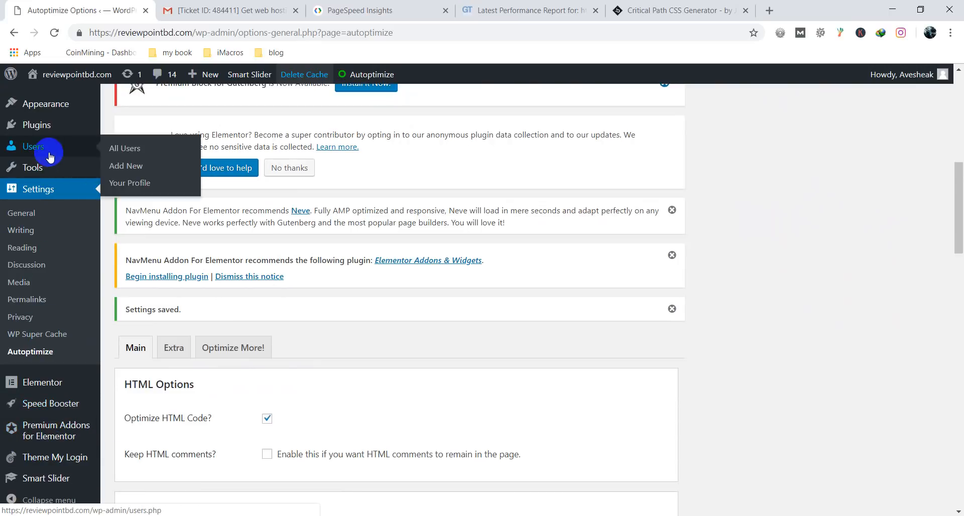
scroll(34, 332, up, 2)
click(44, 256)
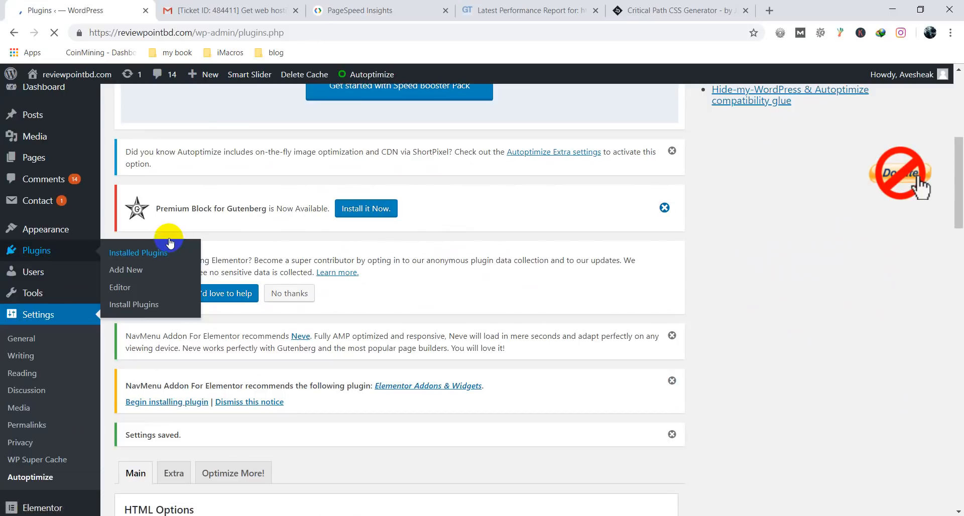
Step: Find Smart Slider 3 in the installed plugins and deactivate it
scroll(214, 196, down, 10)
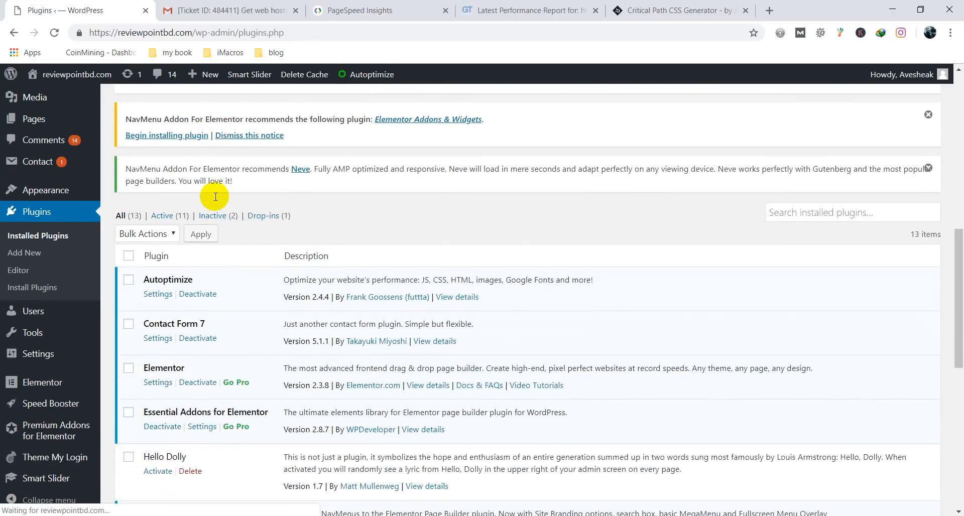
scroll(215, 197, down, 9)
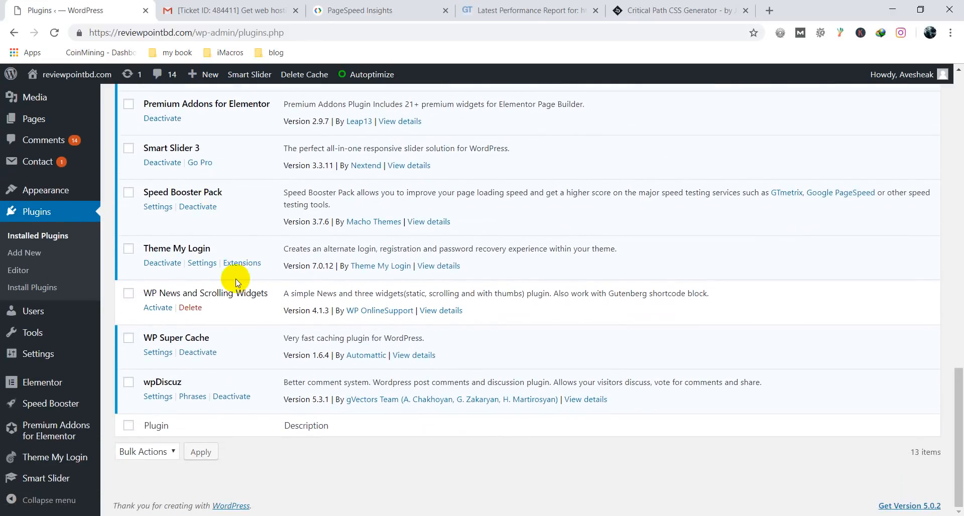
scroll(235, 281, up, 1)
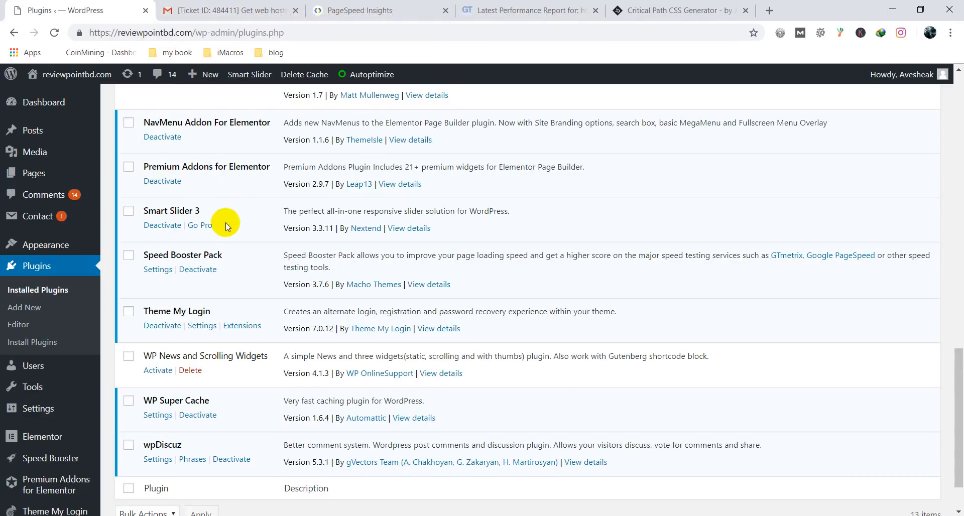
click(166, 226)
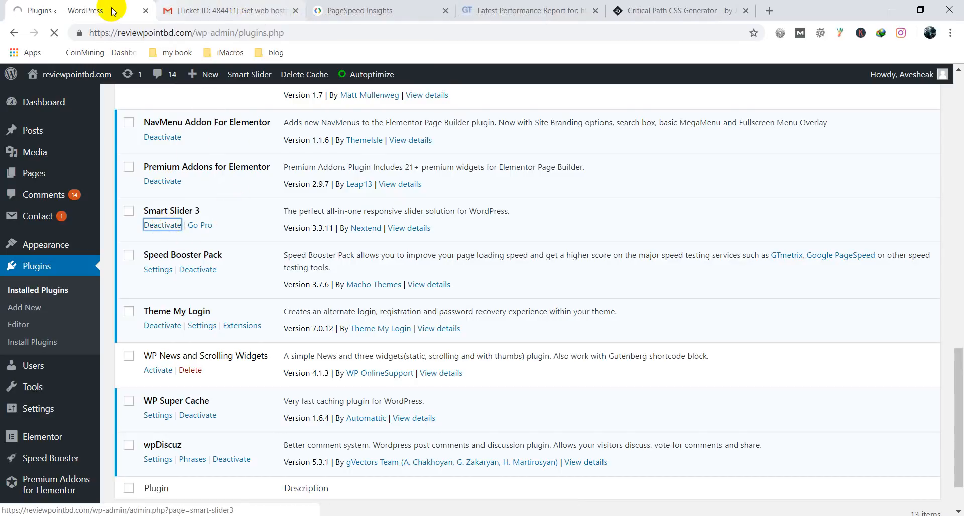
Step: Delete the deactivated Smart Slider 3 plugin together with its data
scroll(168, 262, down, 7)
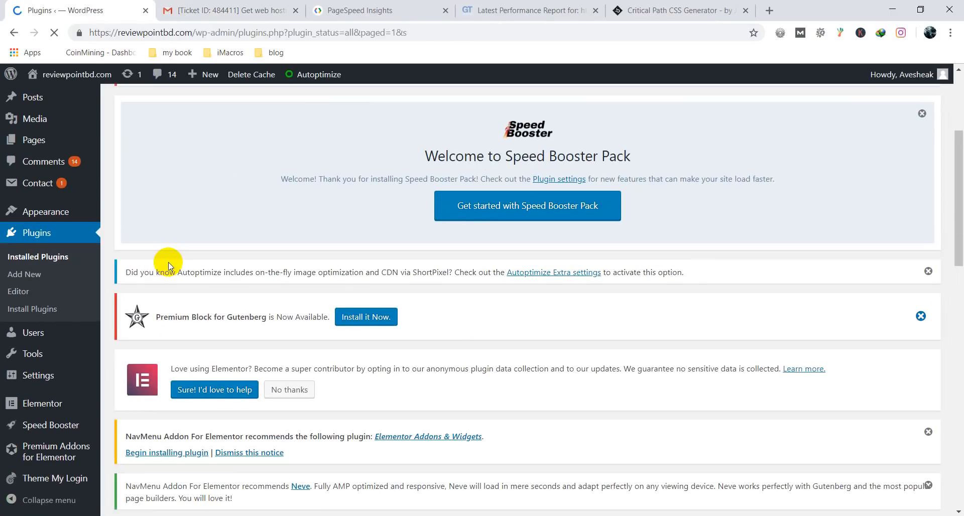
scroll(169, 266, down, 5)
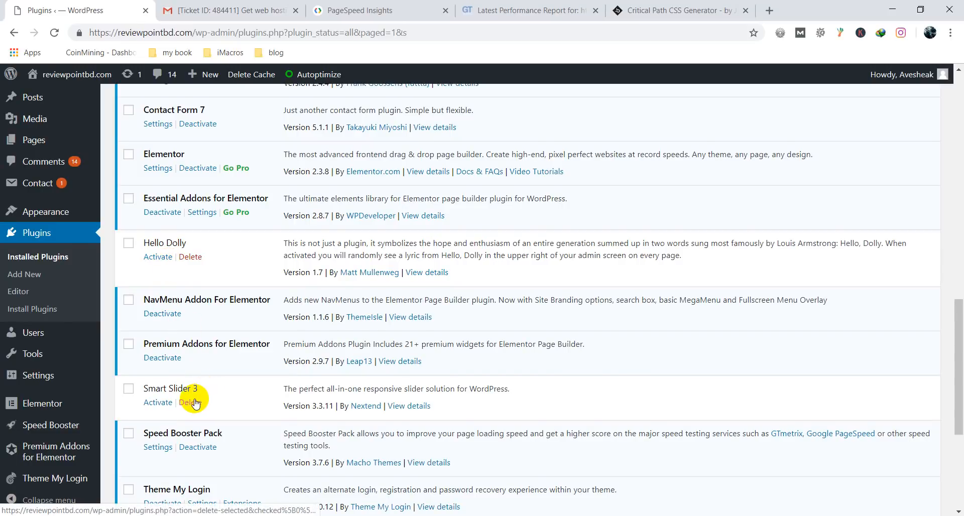
click(194, 402)
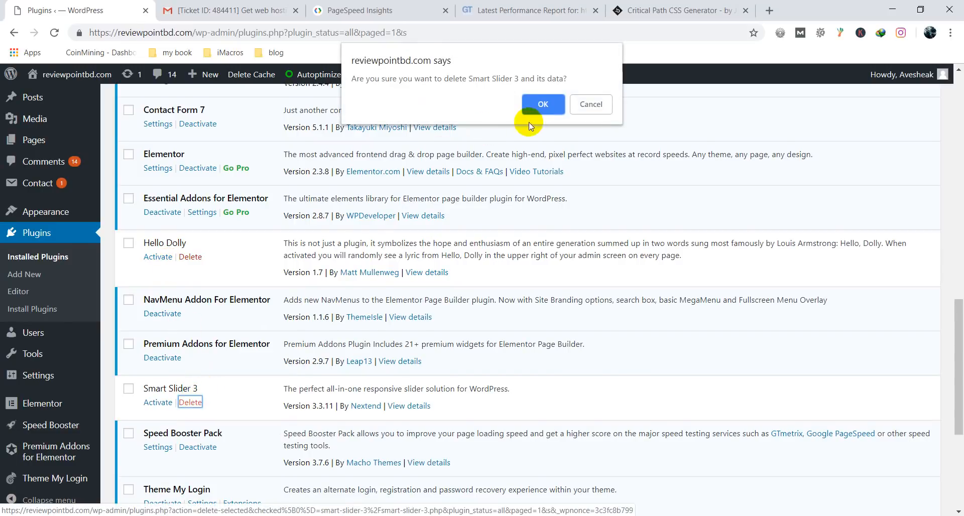
click(536, 105)
Step: Recheck the source paths of the render-blocking scripts in PageSpeed Insights and return to the WordPress plugin list
click(351, 6)
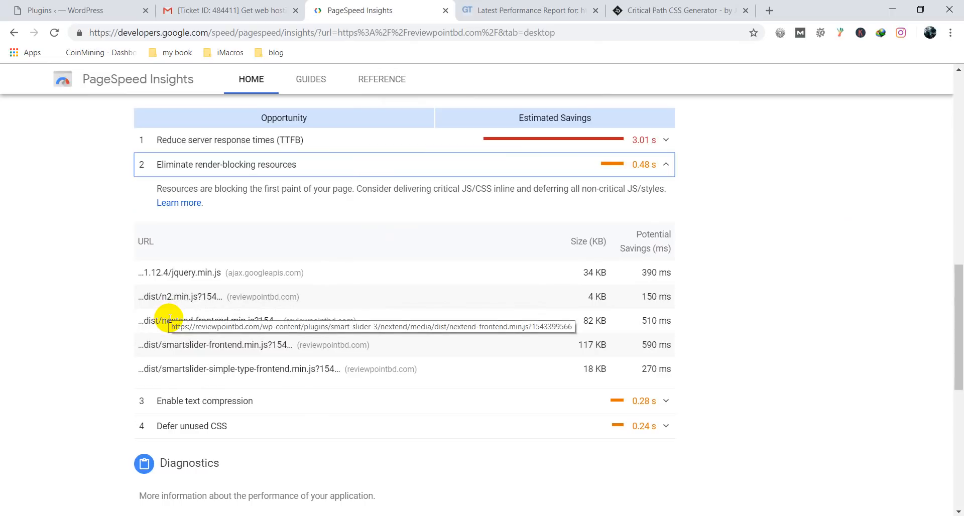
click(75, 10)
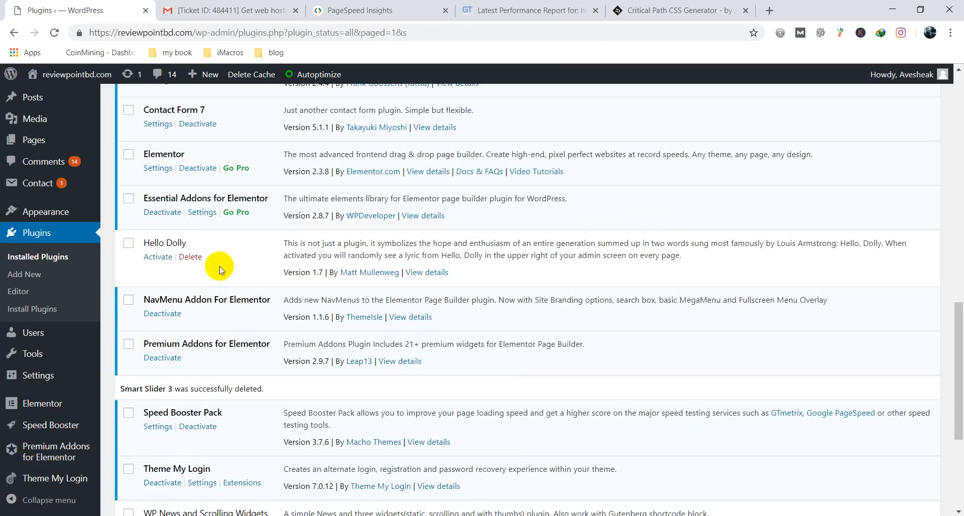
scroll(162, 327, down, 1)
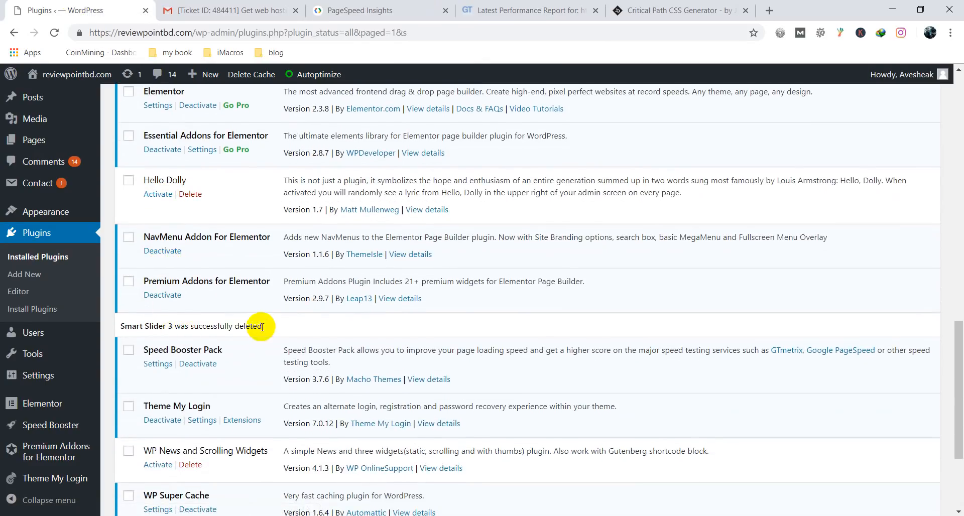
Step: Clear the Autoptimize cache from the WordPress admin
scroll(230, 330, up, 8)
scroll(230, 330, up, 5)
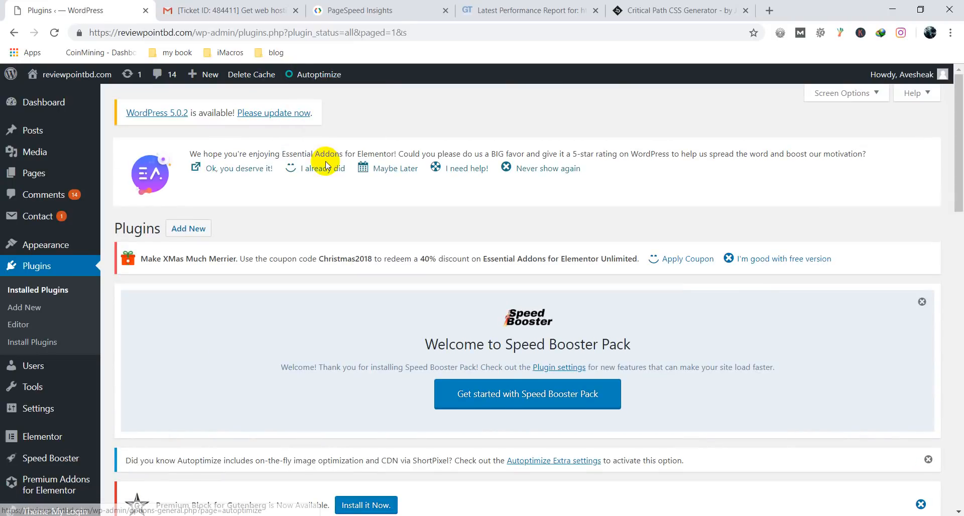
mouse_move(318, 75)
click(314, 139)
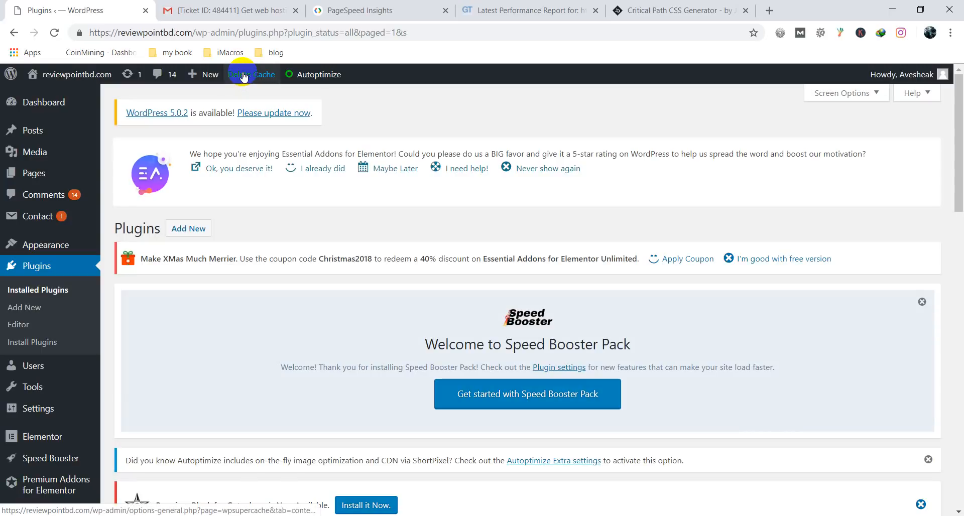
Step: Delete the WP Super Cache cached files through its cache contents settings
click(243, 74)
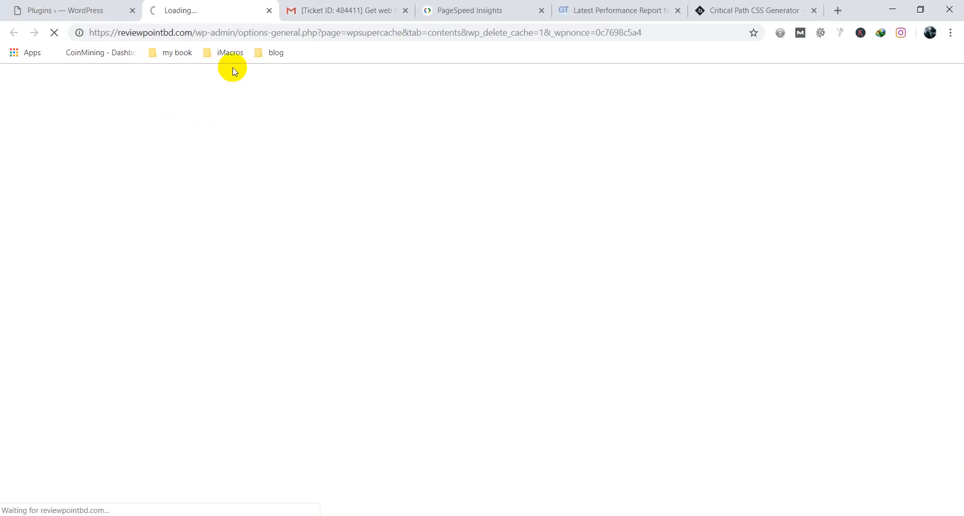
scroll(253, 344, down, 2)
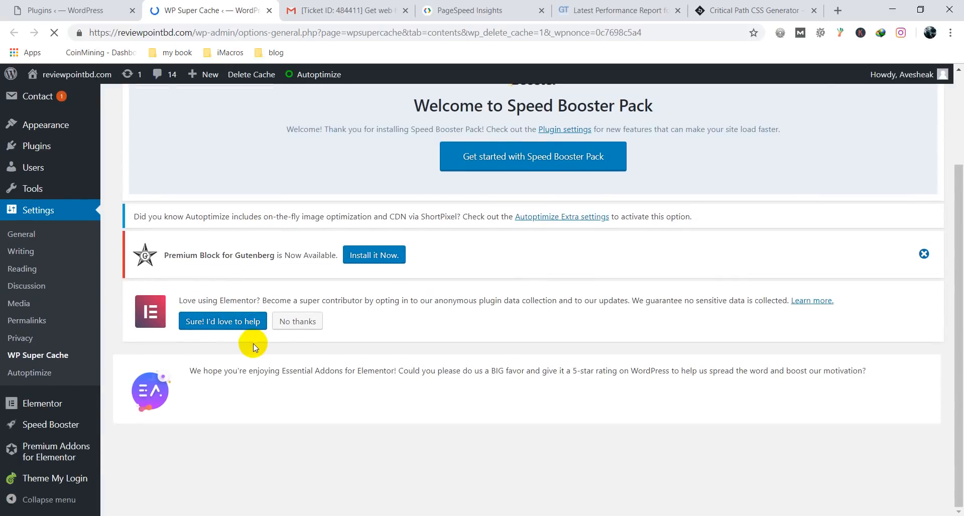
scroll(286, 275, down, 5)
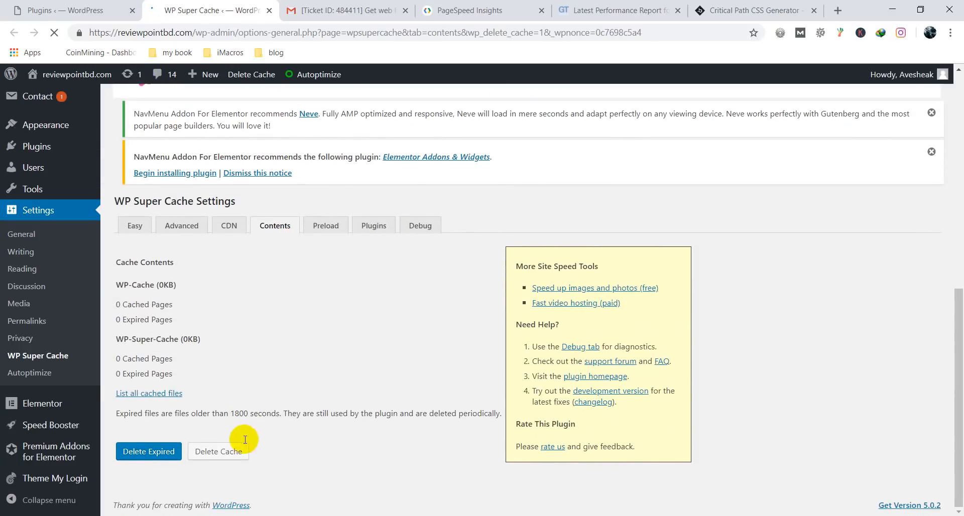
click(228, 453)
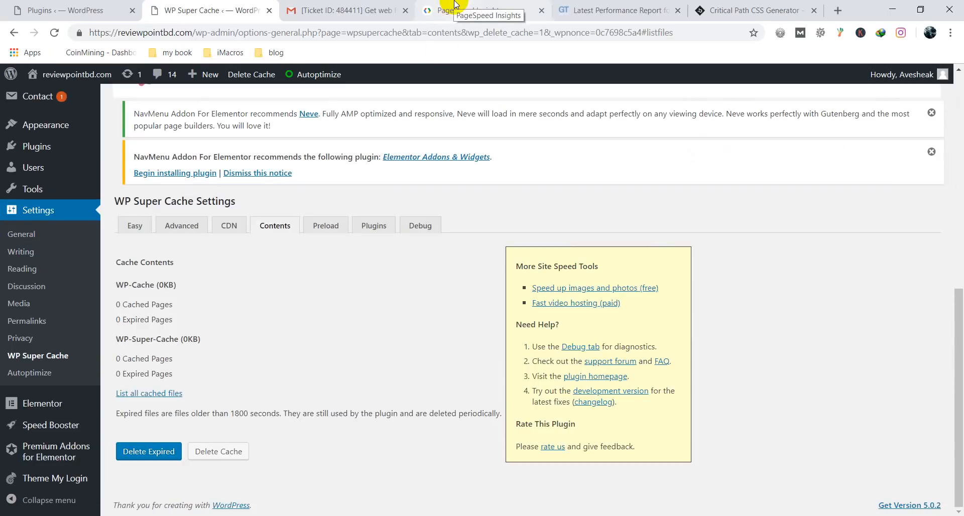
click(432, 13)
scroll(391, 222, up, 13)
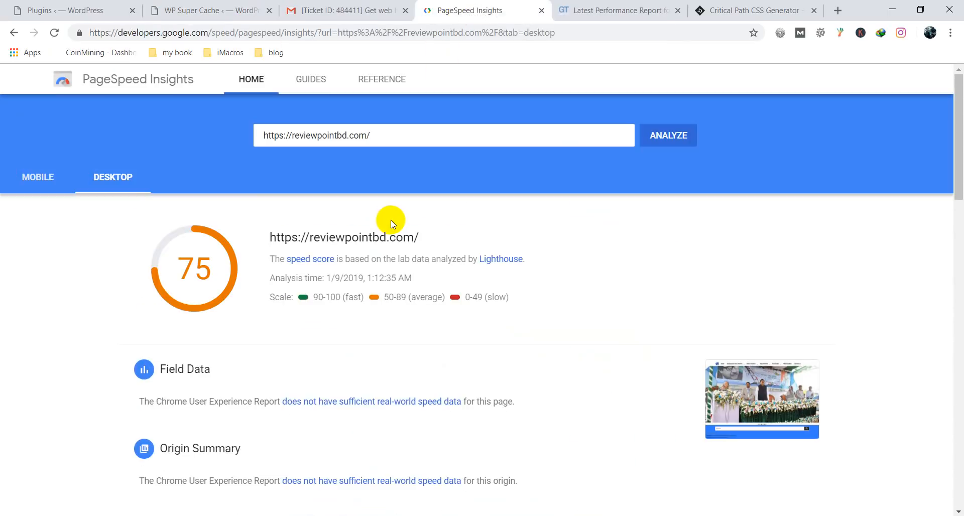
click(677, 146)
click(647, 10)
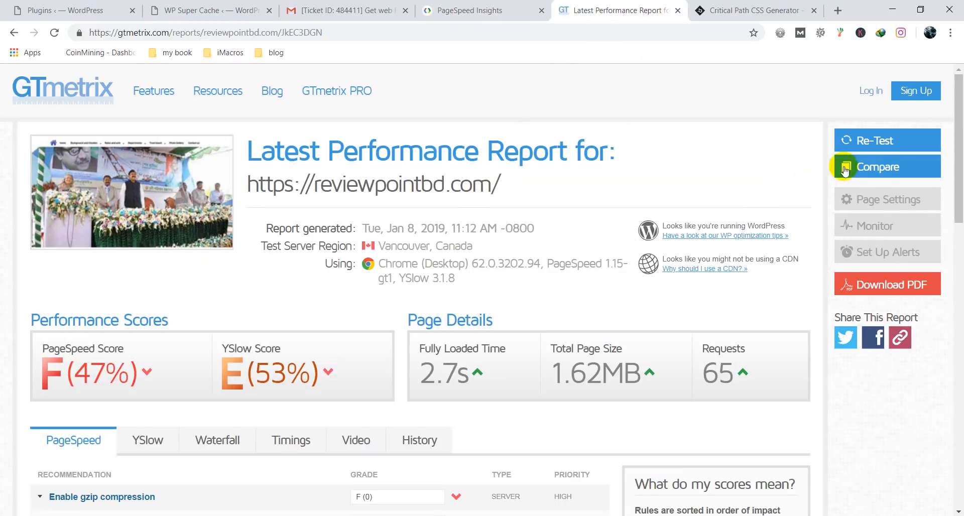
click(878, 151)
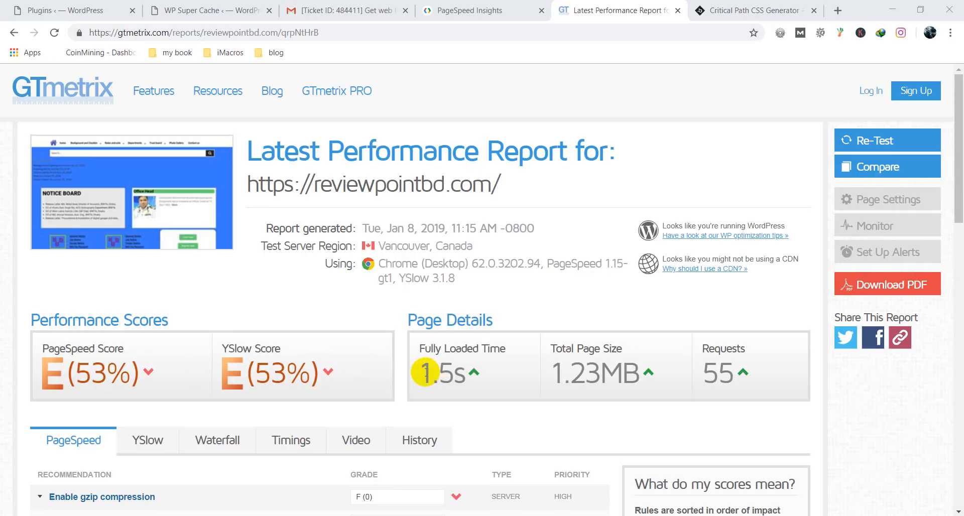
Step: Return to PageSpeed Insights and examine the new desktop score, lab data and opportunities
click(480, 9)
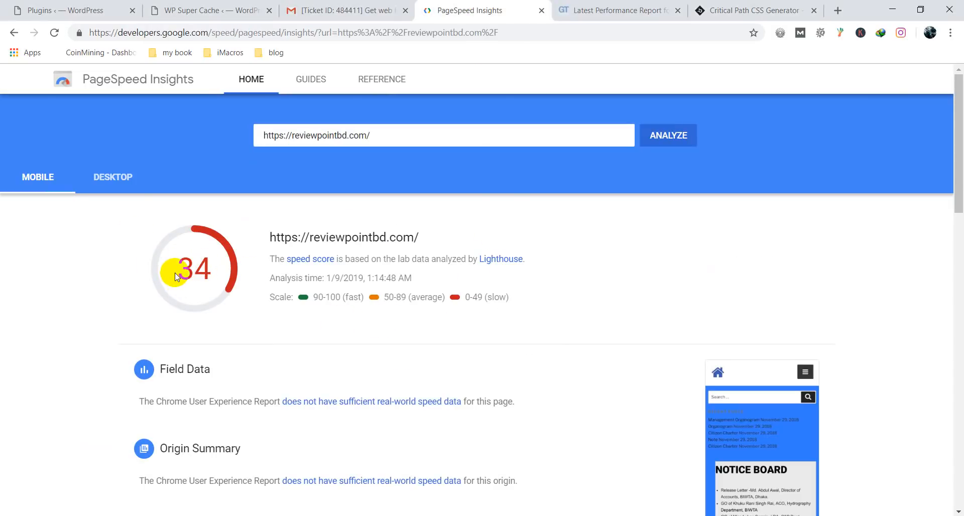
click(110, 178)
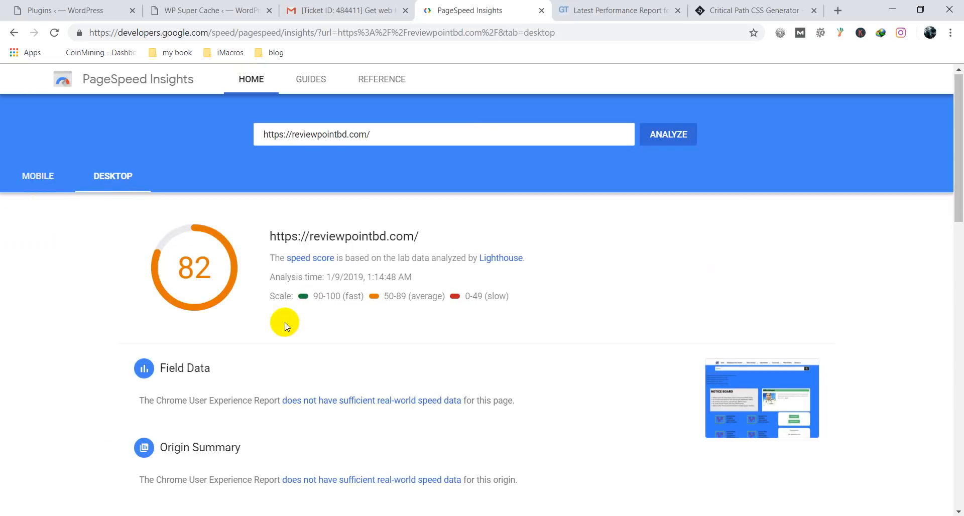
scroll(281, 322, down, 7)
scroll(277, 319, up, 7)
scroll(278, 322, down, 7)
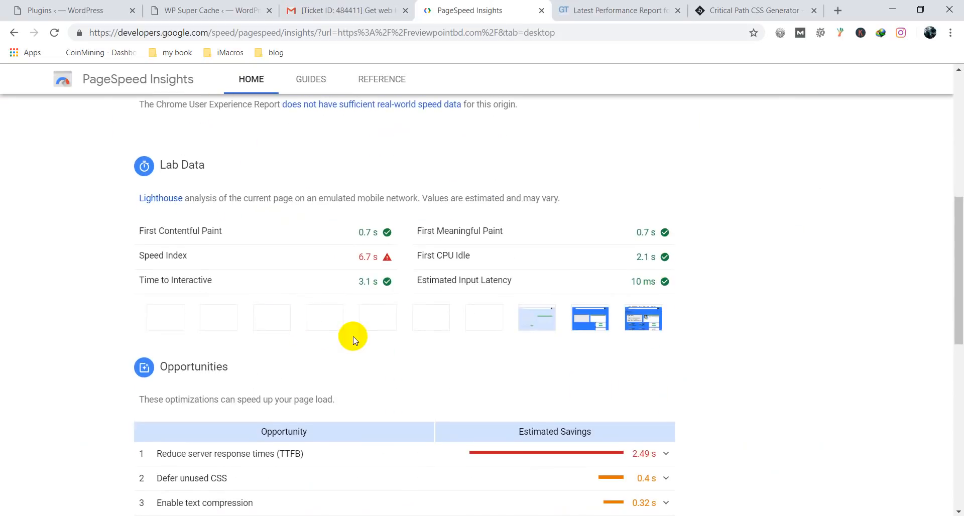
scroll(281, 291, down, 3)
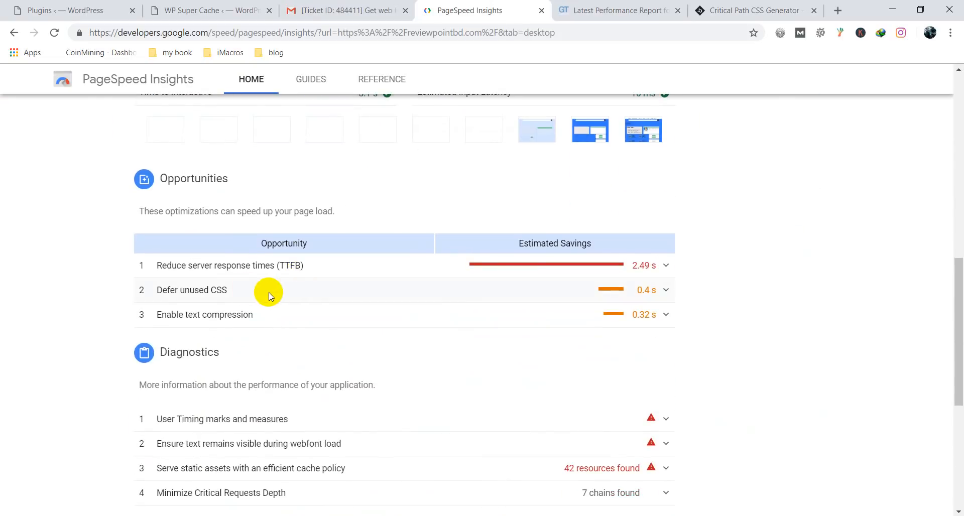
Step: Inspect the details of the Defer unused CSS opportunity and the efficient cache policy diagnostic for static assets
click(190, 290)
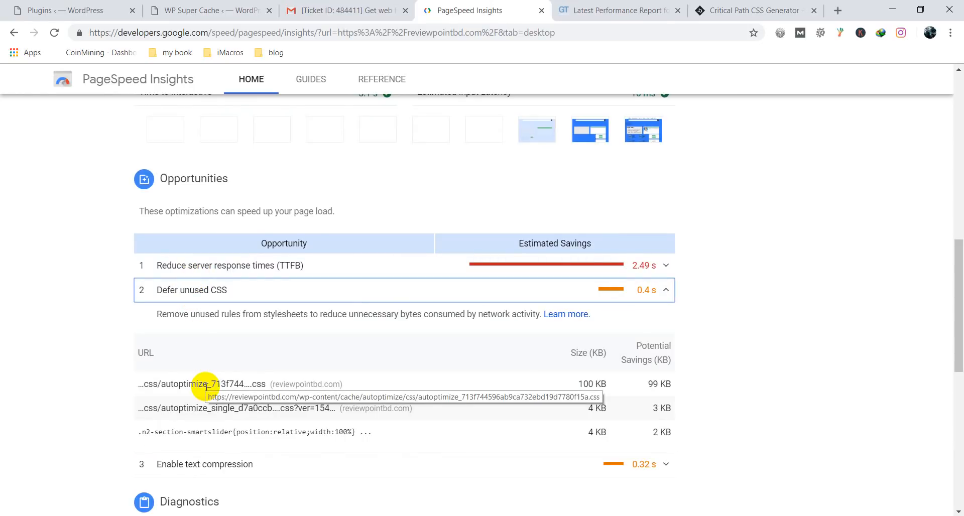
scroll(186, 286, down, 1)
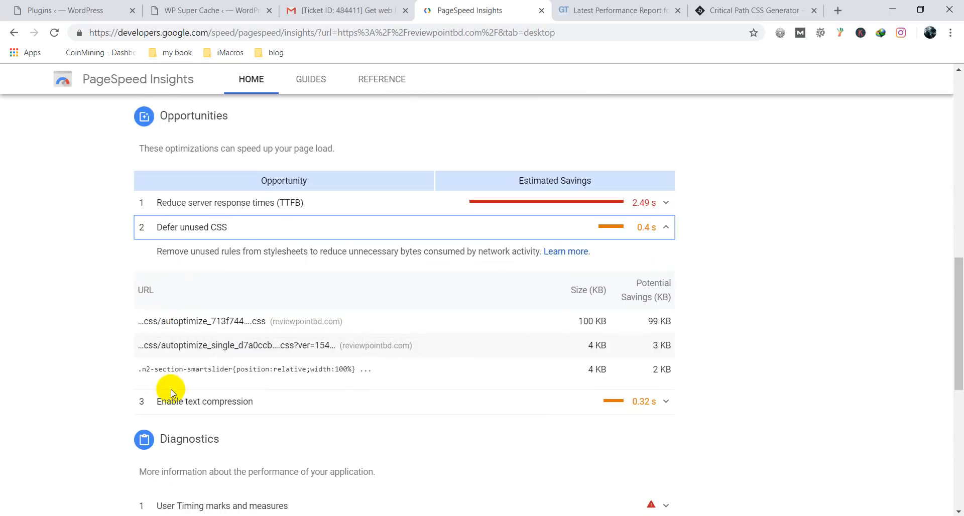
scroll(191, 345, down, 5)
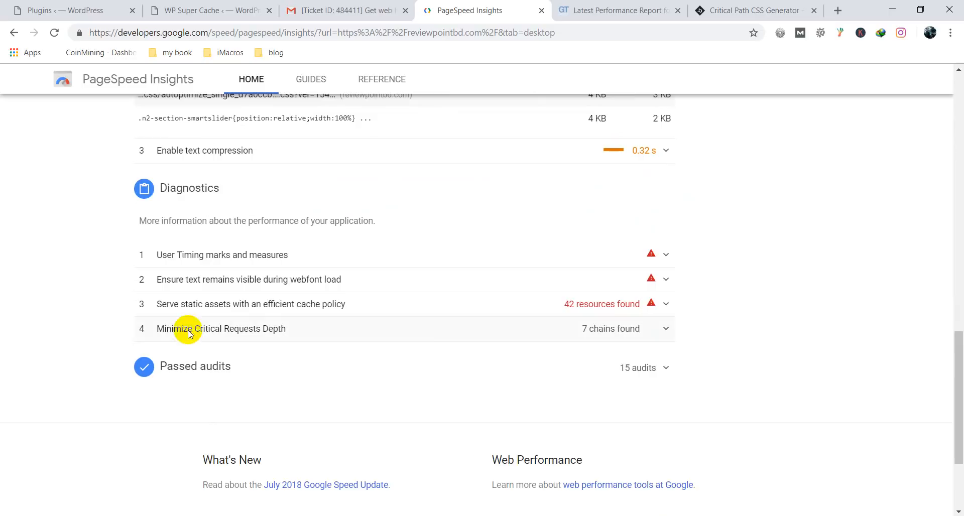
click(340, 305)
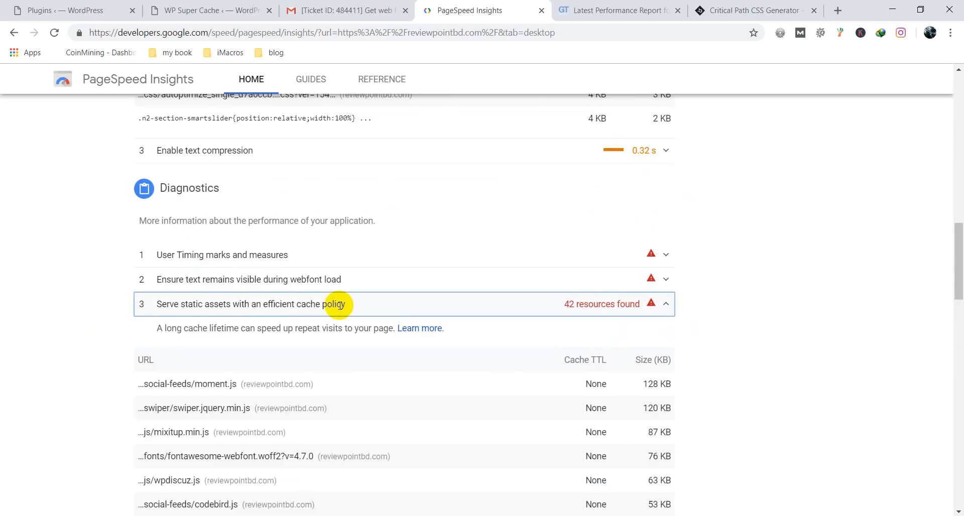
Step: Look through the assets listed under the efficient cache policy diagnostic and return to the overall desktop score
scroll(326, 309, down, 1)
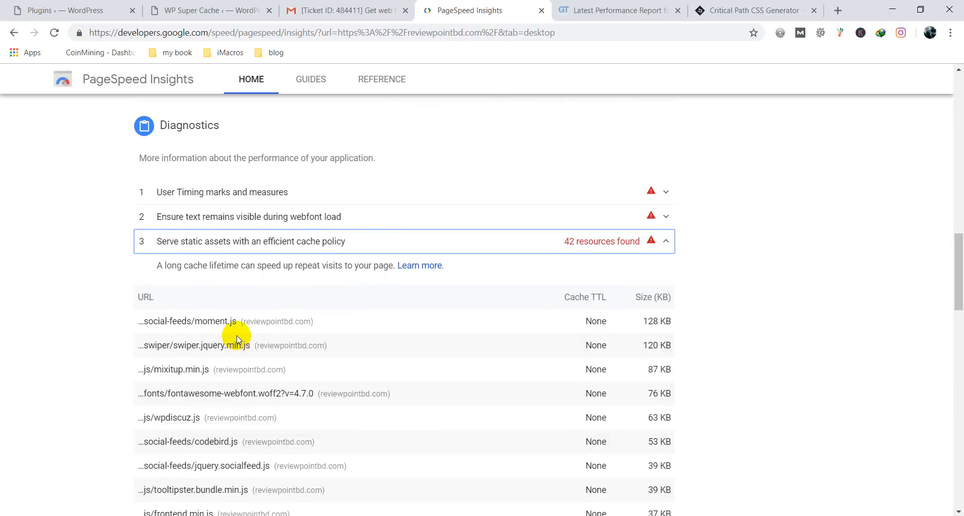
scroll(323, 321, up, 11)
scroll(375, 45, up, 4)
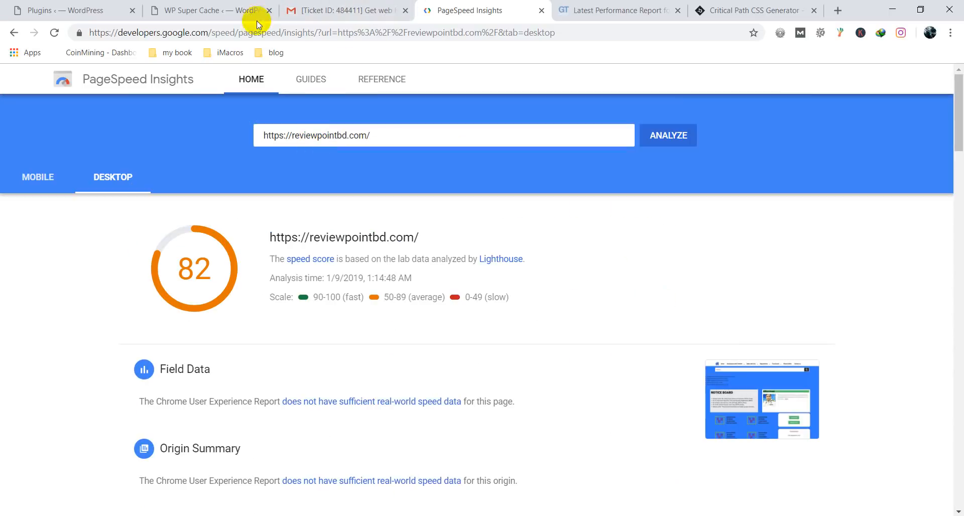
Step: Open the Autoptimize settings in WordPress and enable Optimize JavaScript Code, with Aggregate JS-files off
click(92, 10)
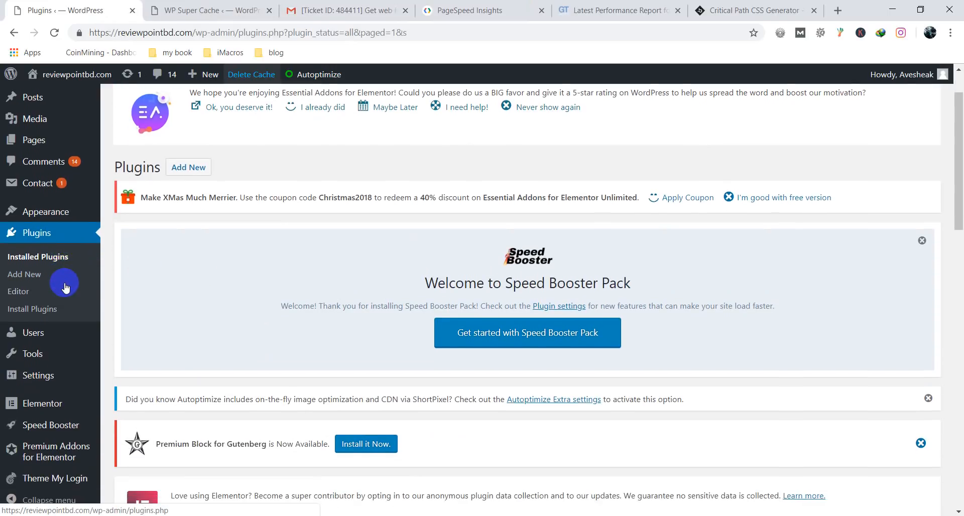
scroll(64, 287, down, 2)
scroll(24, 290, down, 1)
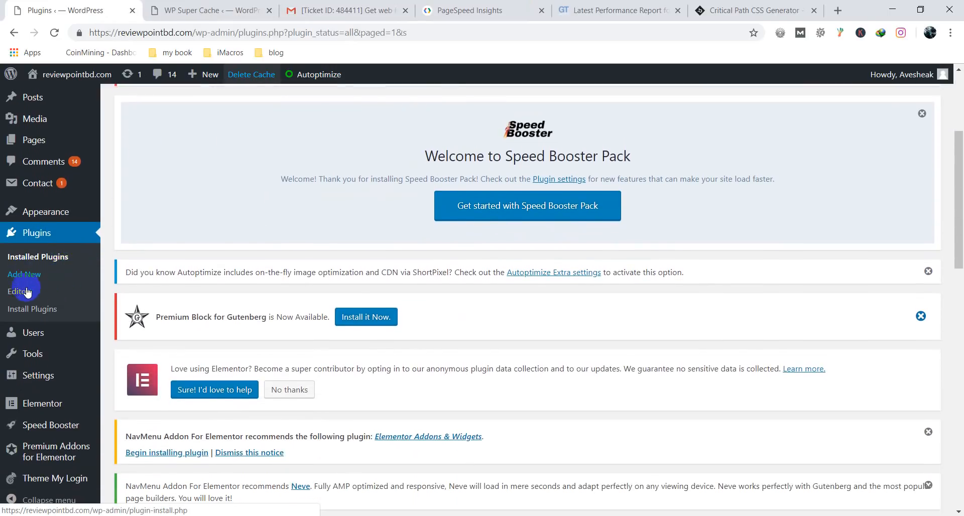
mouse_move(47, 388)
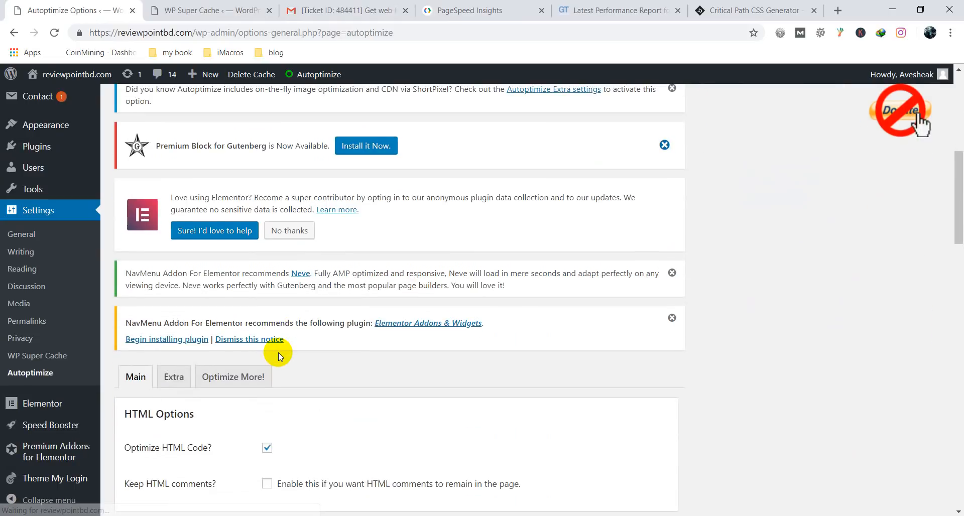
scroll(278, 353, down, 6)
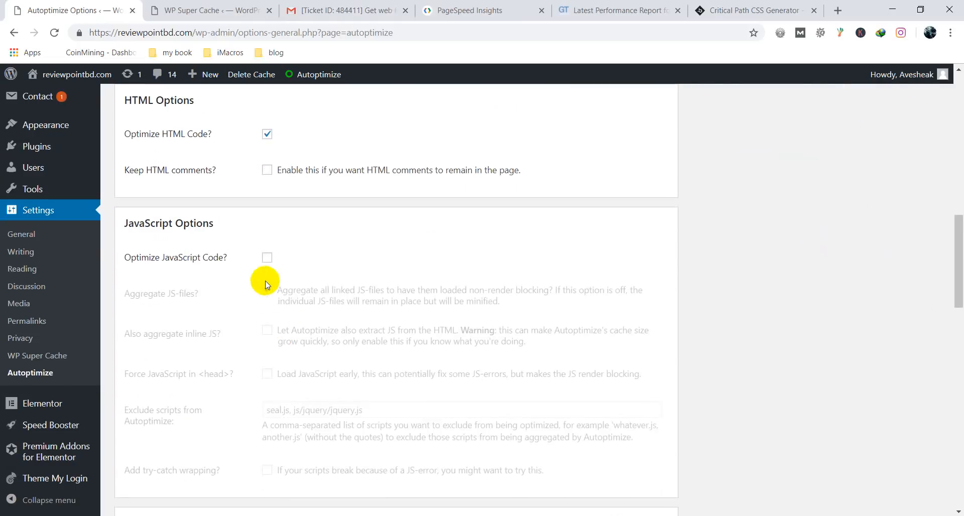
click(267, 258)
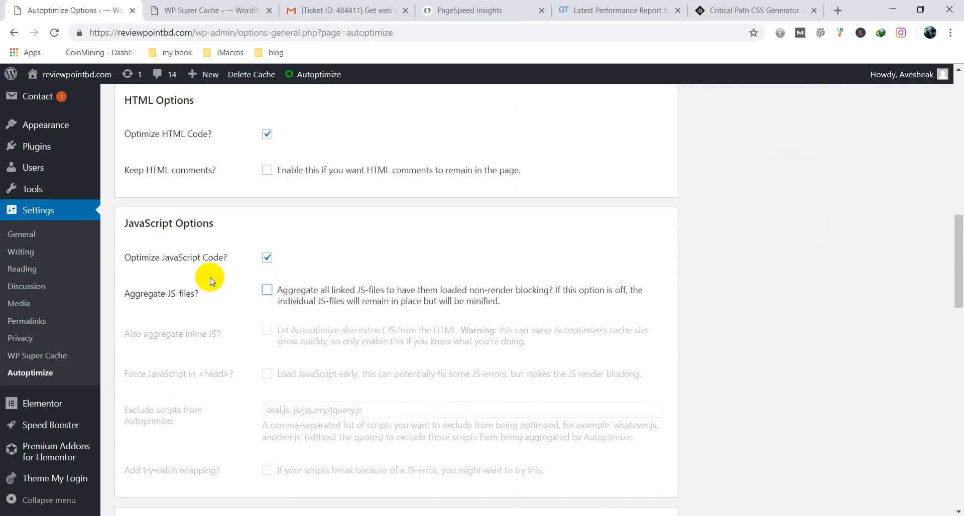
Step: Keep Aggregate CSS-files enabled in Autoptimize, replace Inline and Defer CSS with Inline all CSS, and save the settings
scroll(208, 273, down, 9)
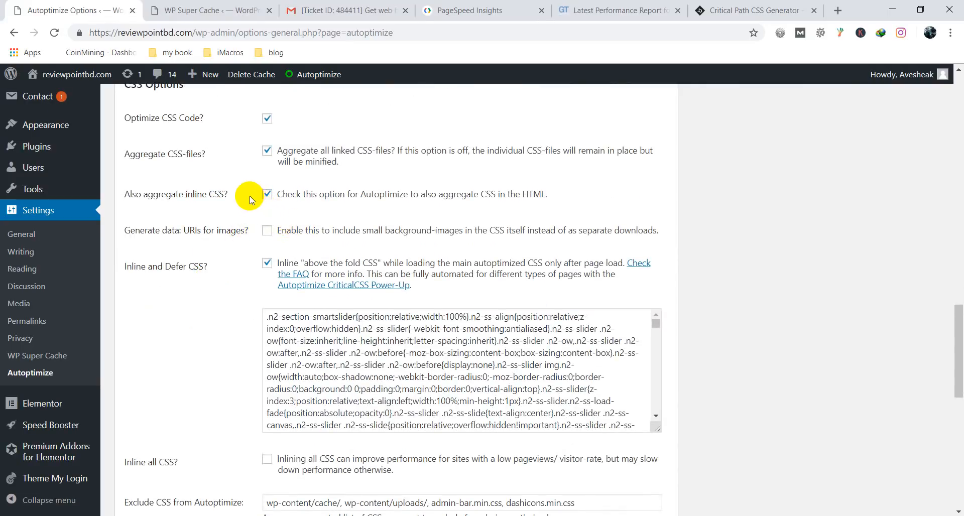
click(301, 156)
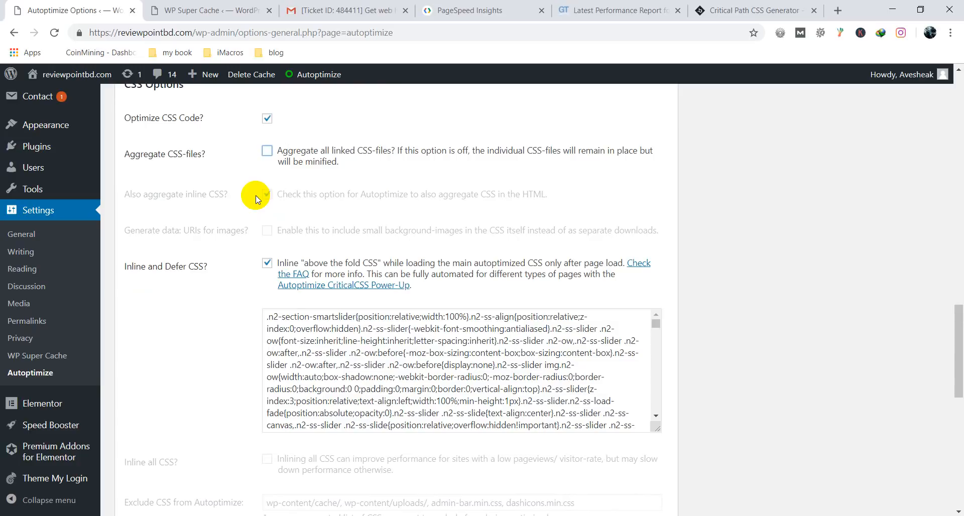
click(303, 164)
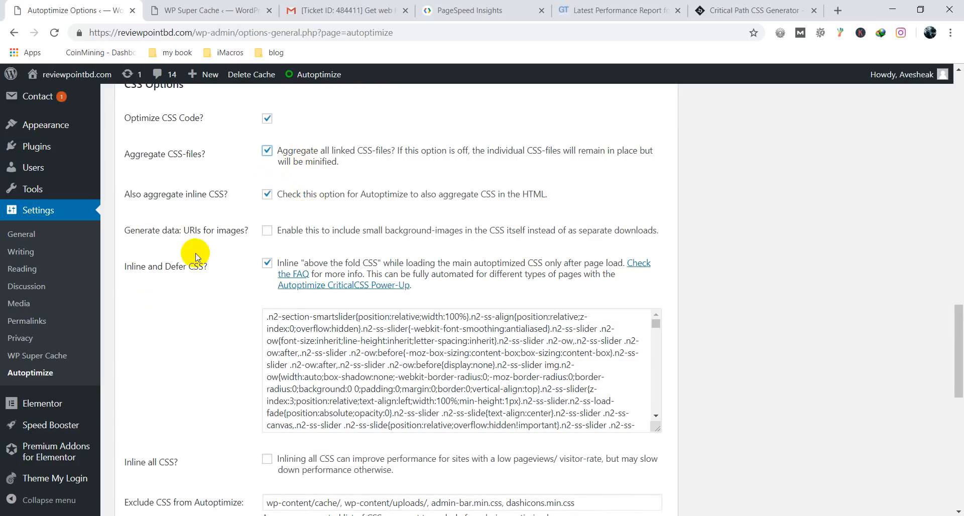
scroll(194, 261, down, 5)
click(299, 210)
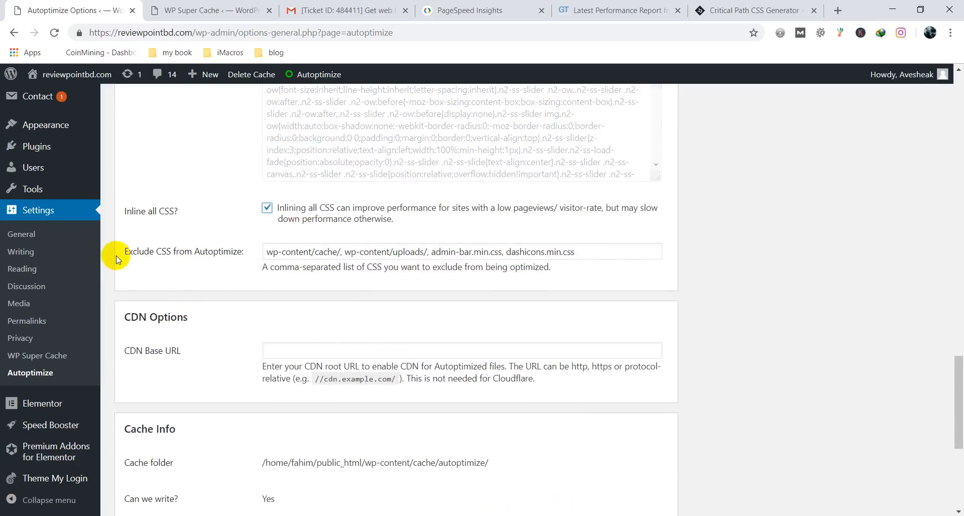
scroll(172, 271, down, 6)
click(247, 455)
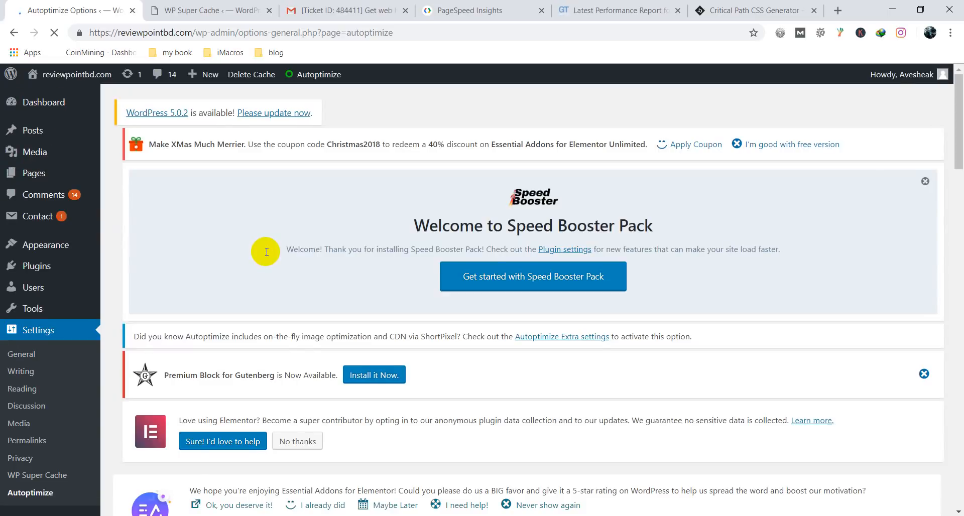
Step: Delete the WP Super Cache cached files and clear the Autoptimize cache
scroll(265, 252, down, 15)
scroll(258, 183, up, 5)
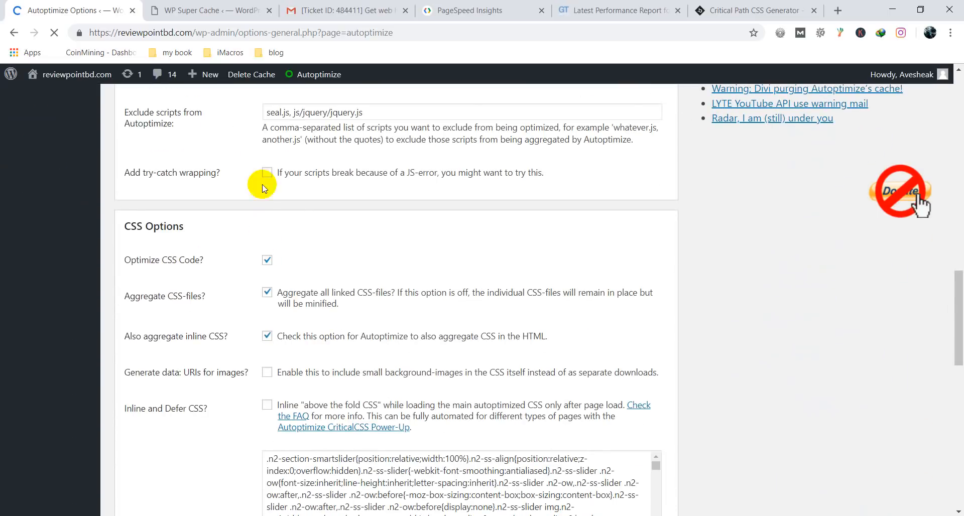
click(221, 6)
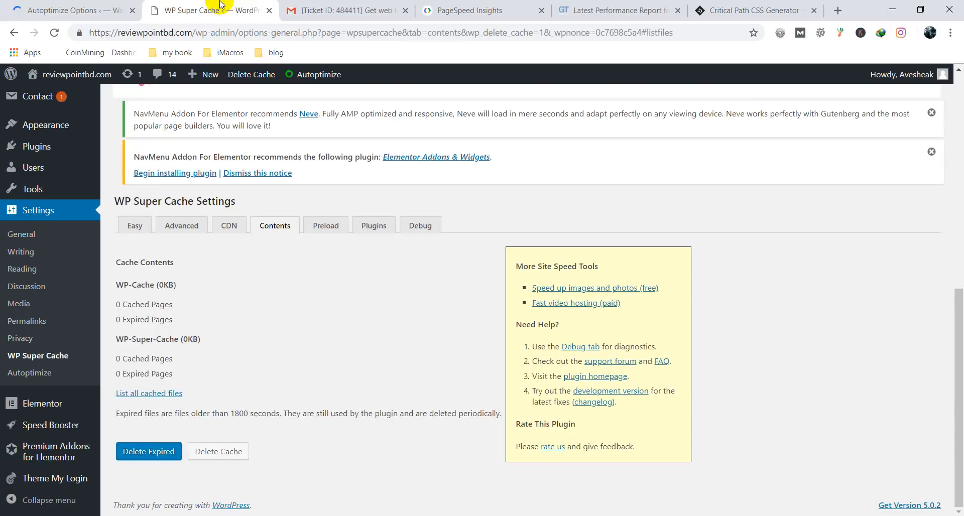
click(233, 454)
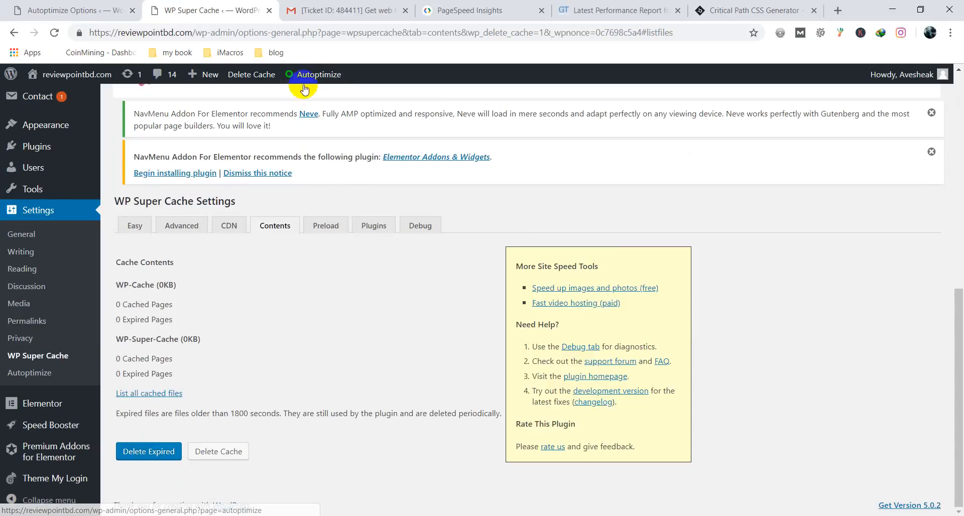
mouse_move(301, 77)
click(316, 136)
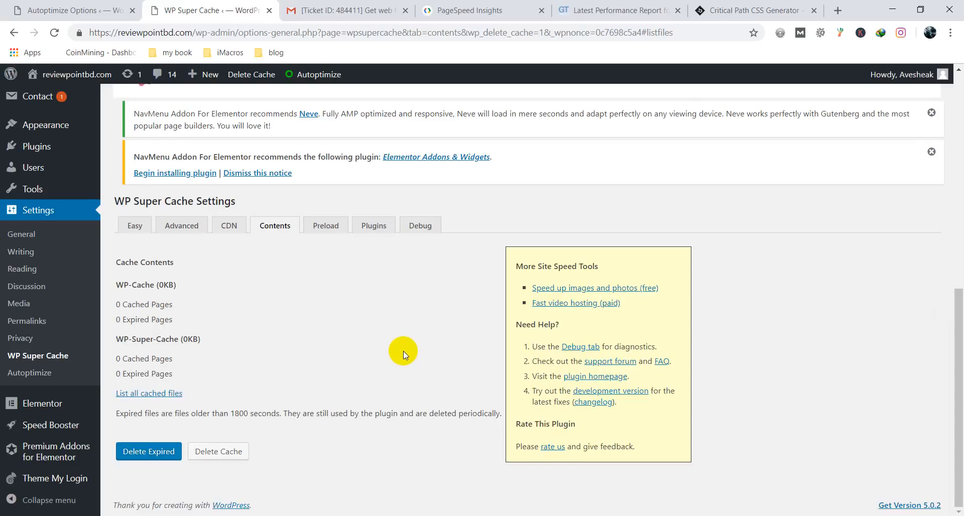
click(484, 6)
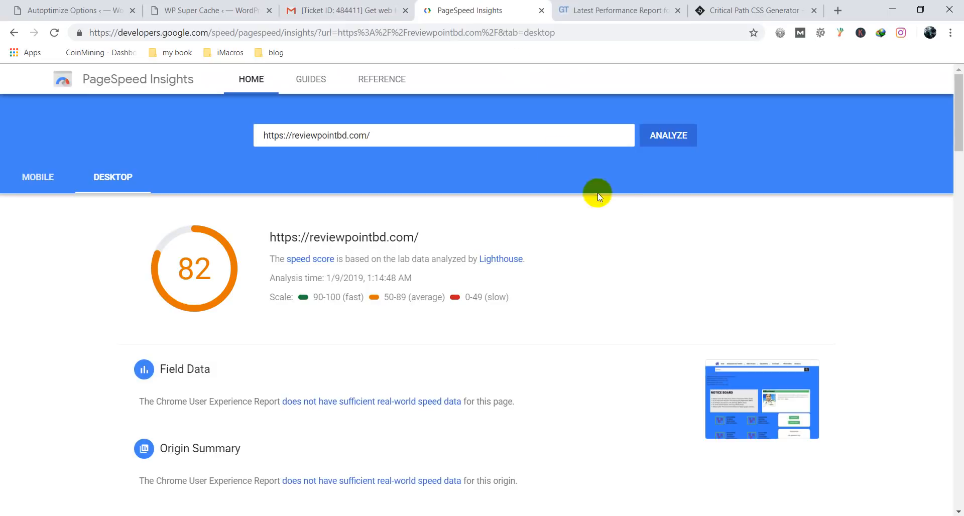
click(666, 146)
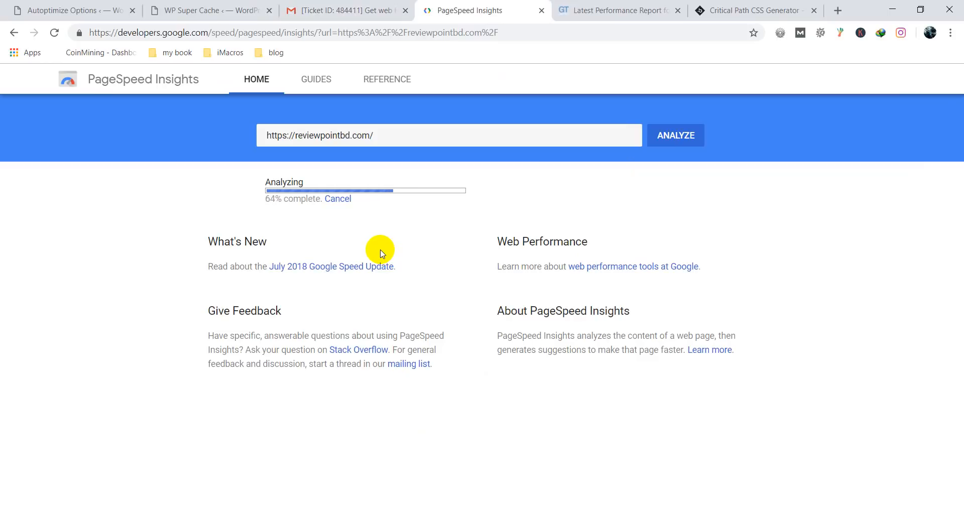
click(577, 7)
click(843, 140)
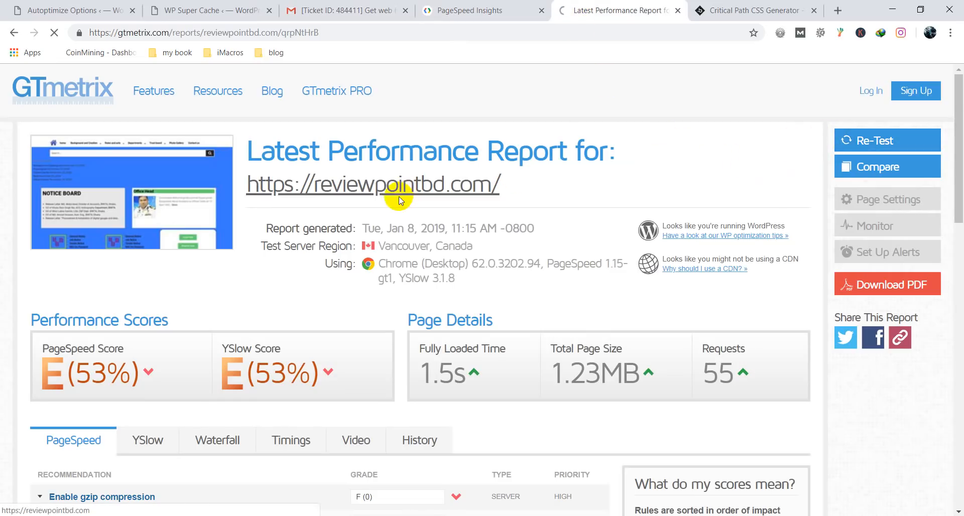
Step: View the new desktop score in PageSpeed Insights and the performance scores in the new GTmetrix report
click(510, 5)
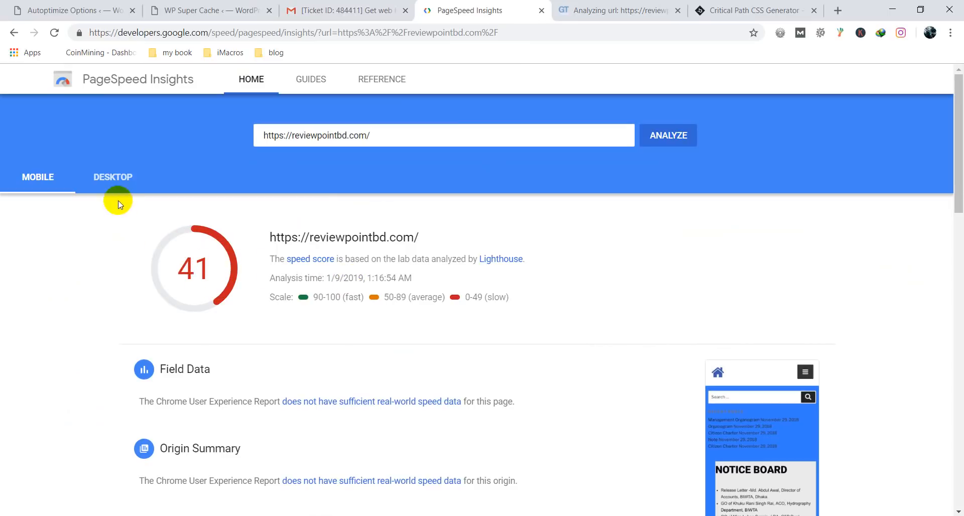
click(122, 176)
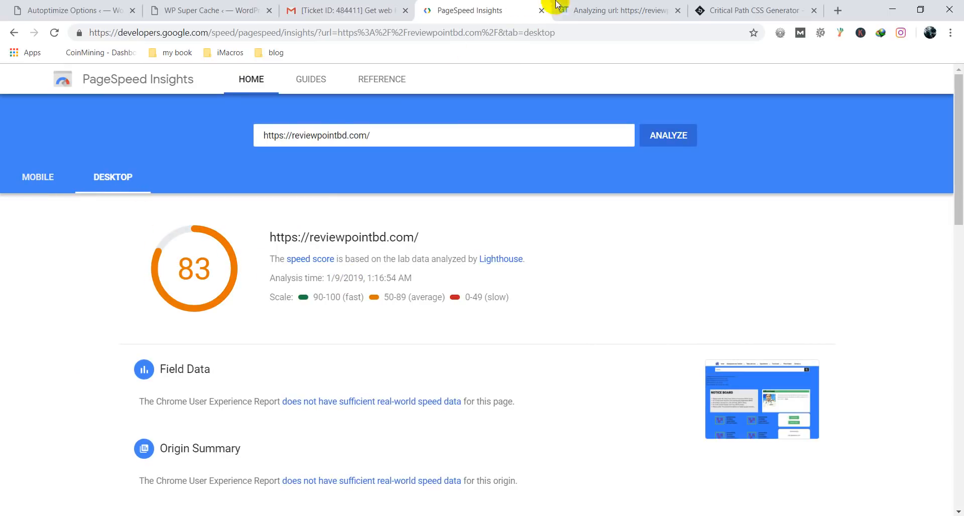
click(556, 5)
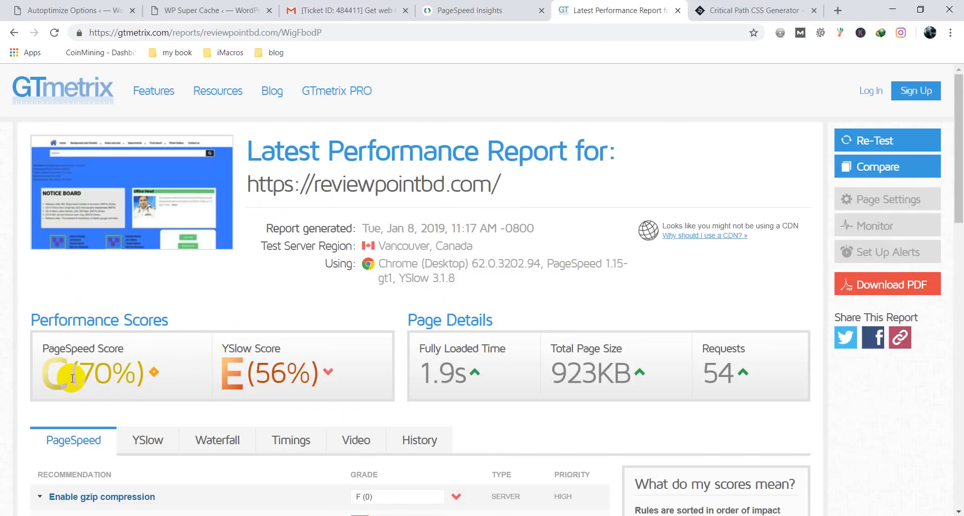
scroll(197, 353, down, 4)
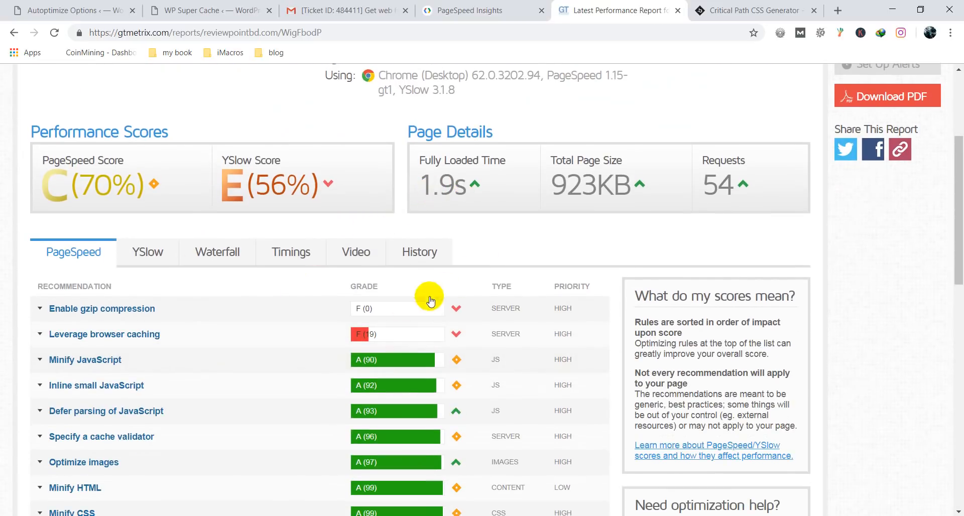
Step: Examine the GTmetrix recommendations, including the details of Leverage browser caching and Enable gzip compression
click(104, 339)
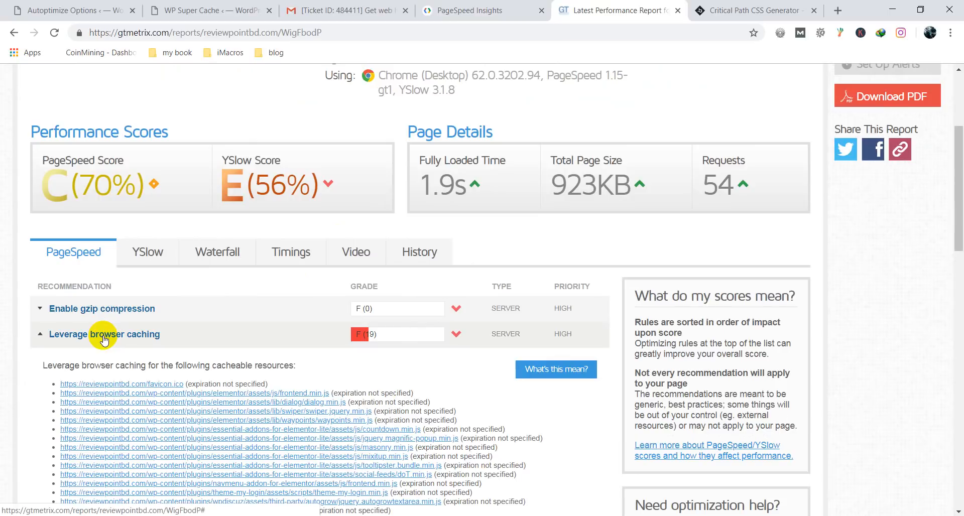
click(104, 340)
click(73, 316)
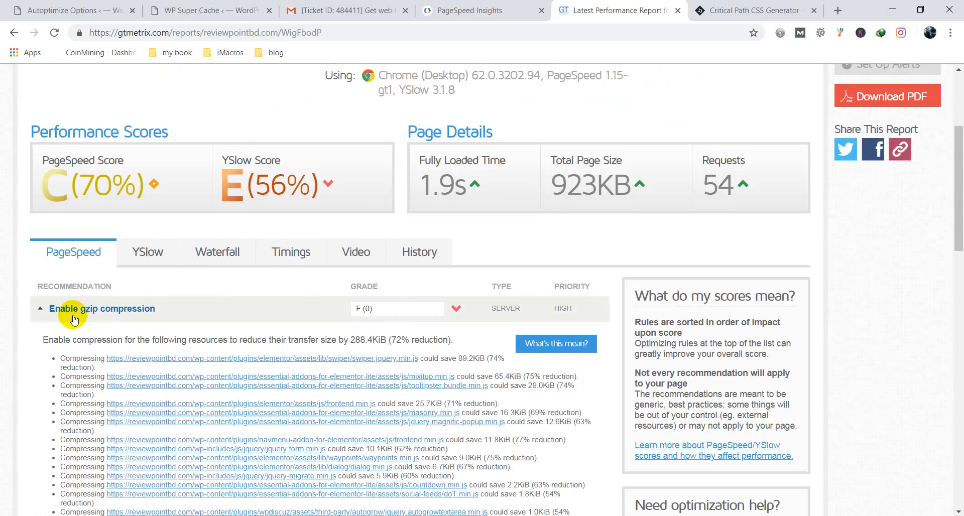
click(73, 316)
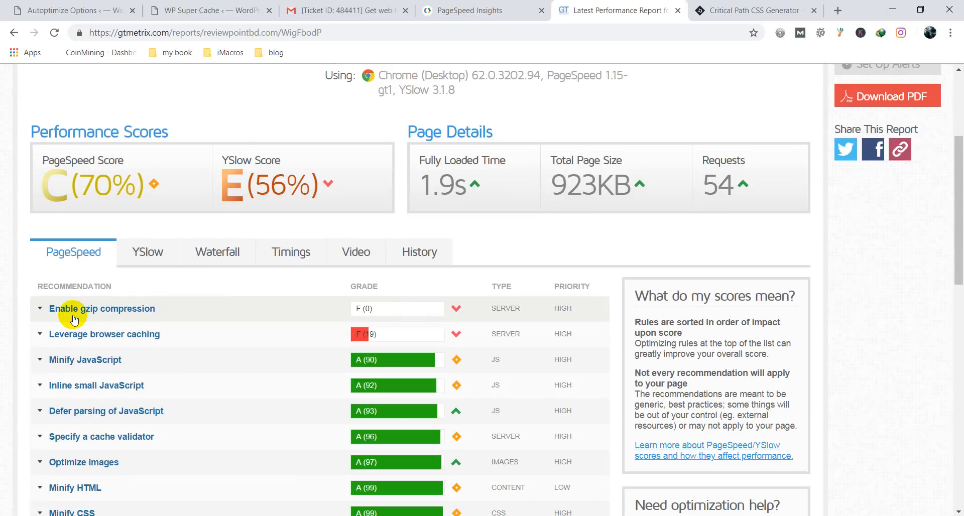
click(85, 342)
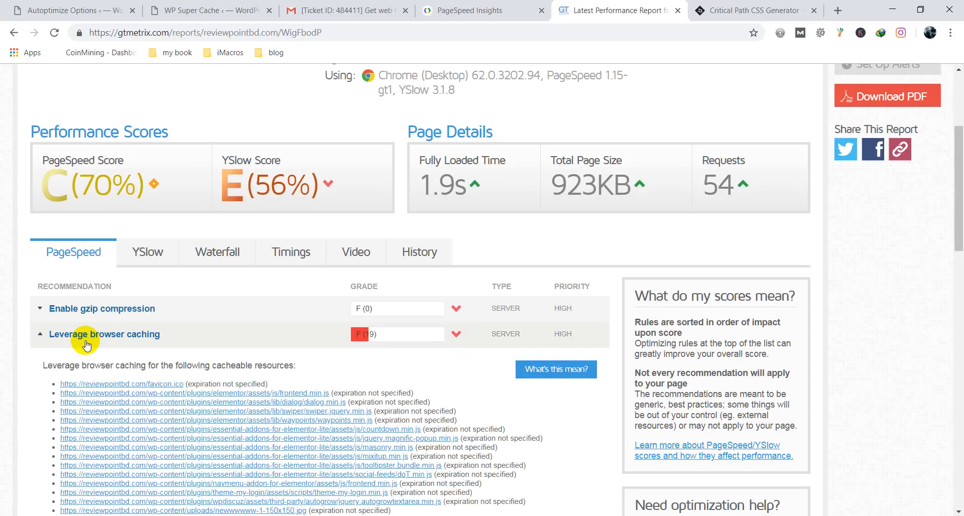
click(86, 345)
scroll(91, 318, down, 2)
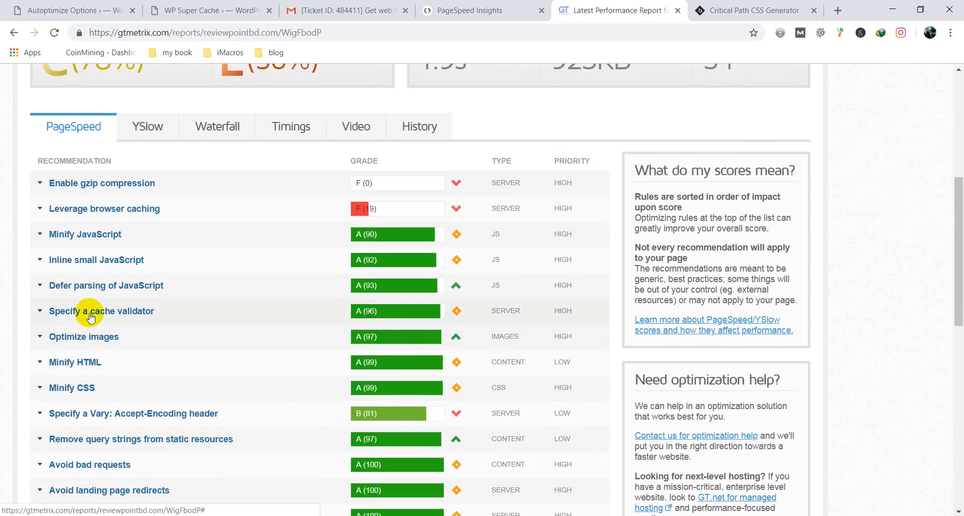
scroll(90, 318, down, 11)
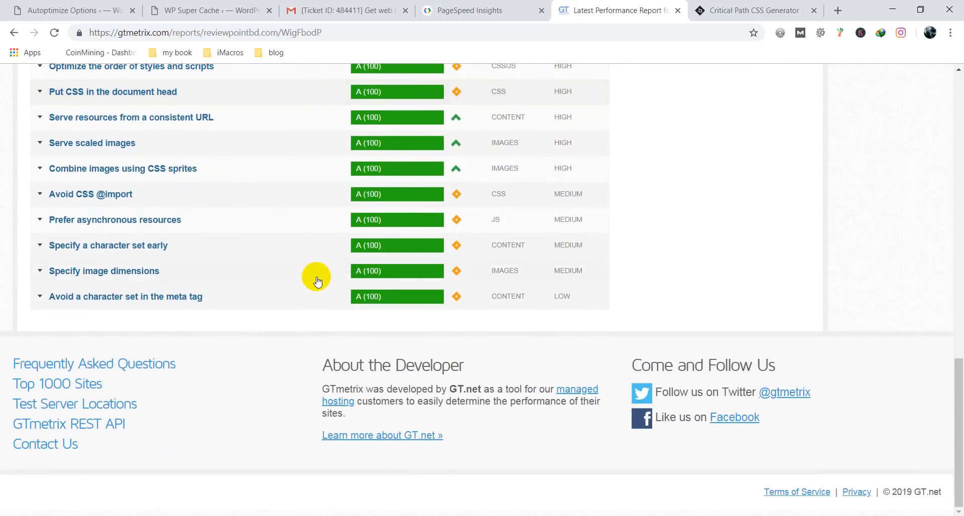
scroll(317, 281, up, 15)
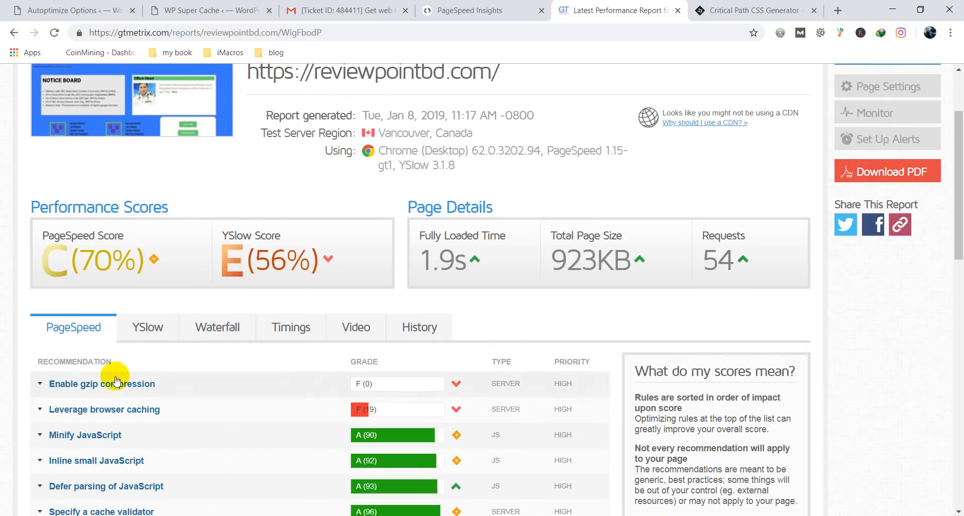
Step: Compare the PageSpeed Insights desktop score with the GTmetrix scores and recheck the resources listed under Enable gzip compression
click(480, 6)
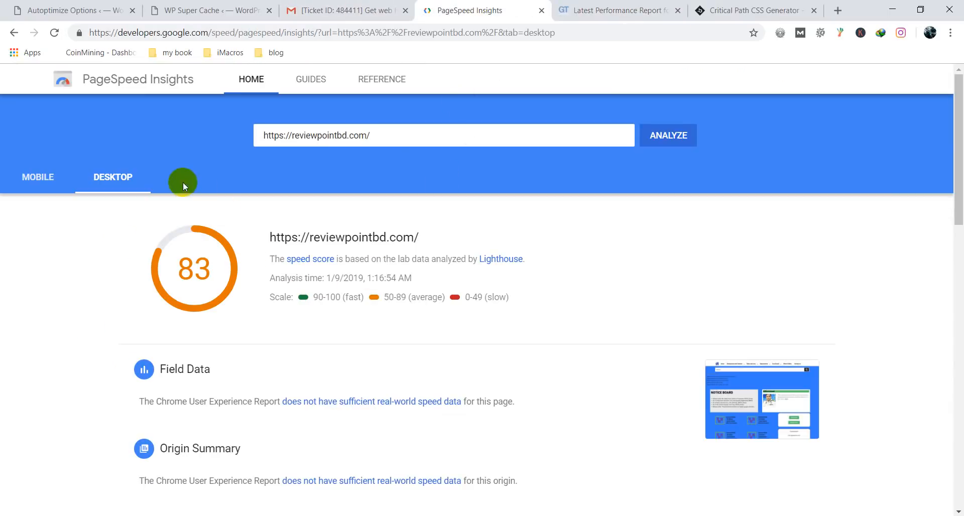
click(565, 9)
scroll(226, 370, down, 2)
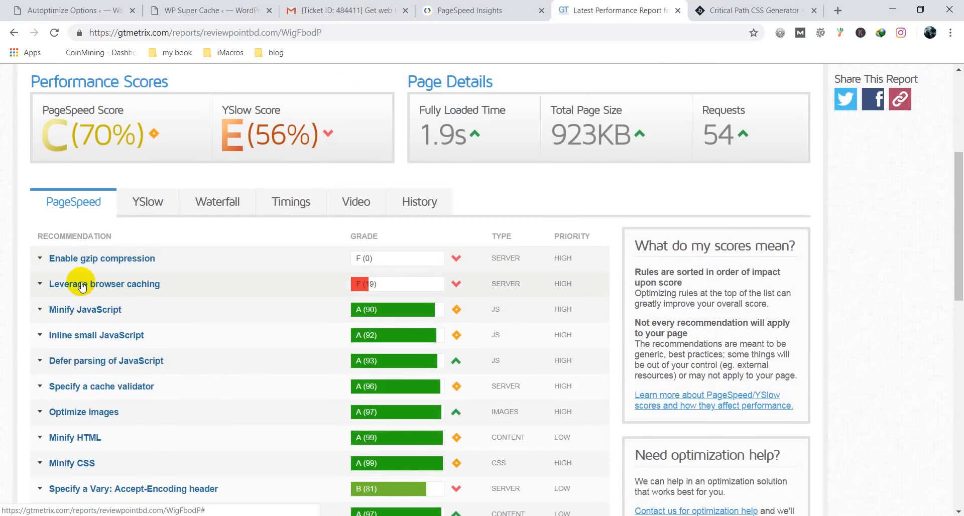
click(58, 263)
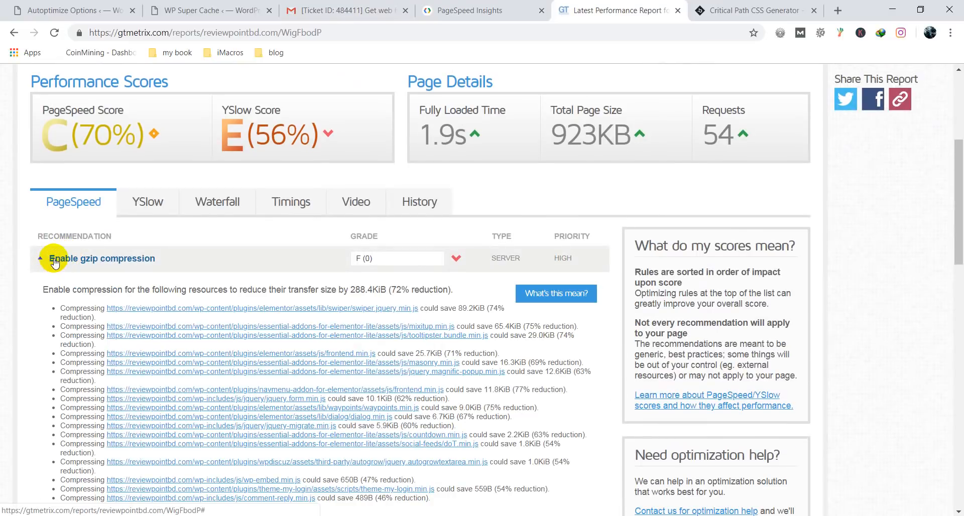
click(68, 262)
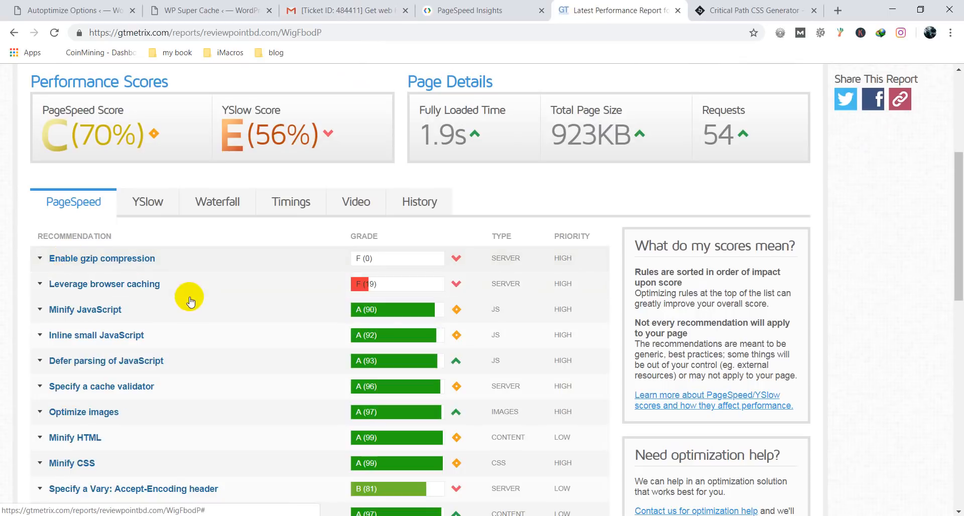
click(454, 10)
scroll(351, 251, down, 3)
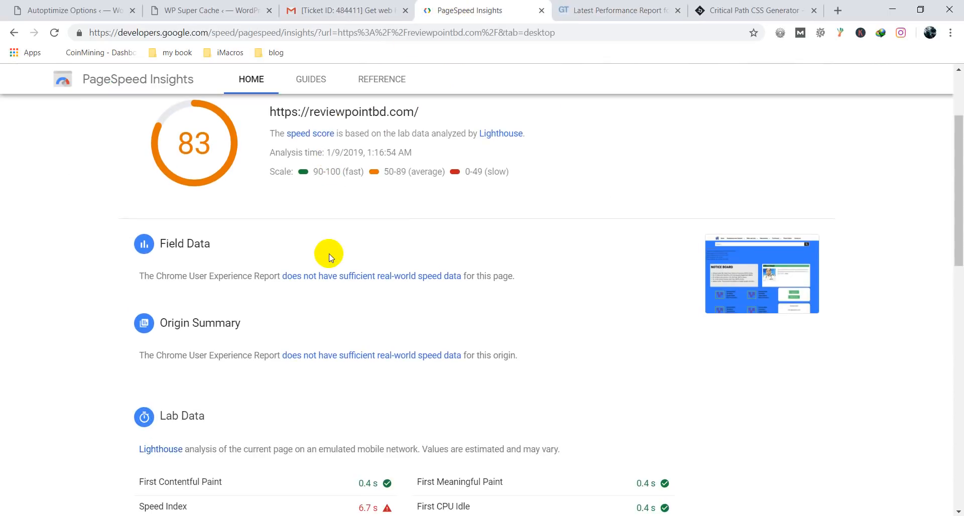
scroll(344, 232, up, 3)
click(572, 9)
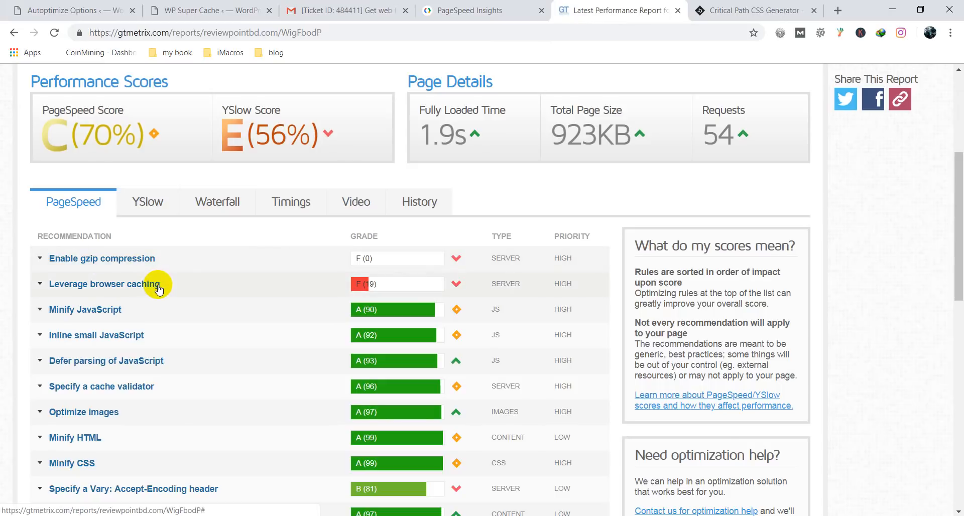
click(476, 7)
scroll(291, 366, down, 2)
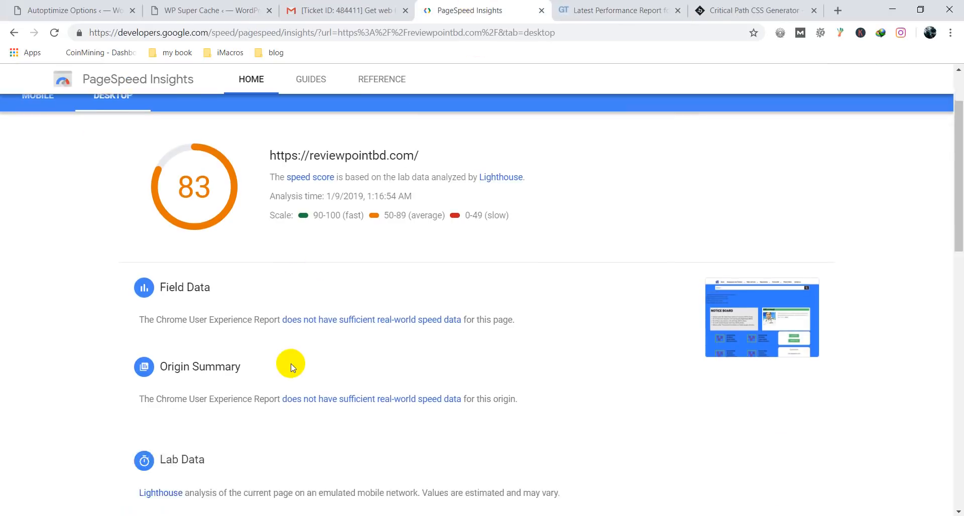
scroll(291, 367, down, 3)
scroll(286, 362, up, 5)
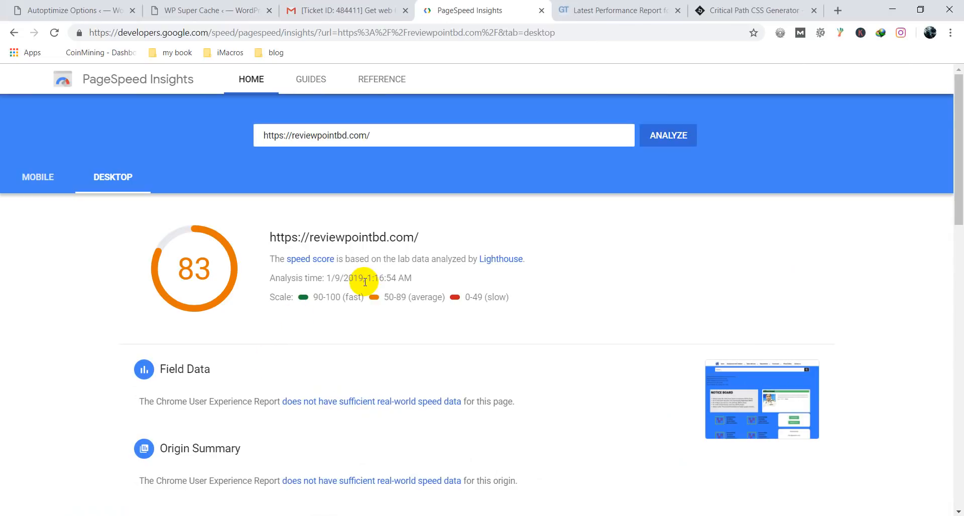
click(44, 174)
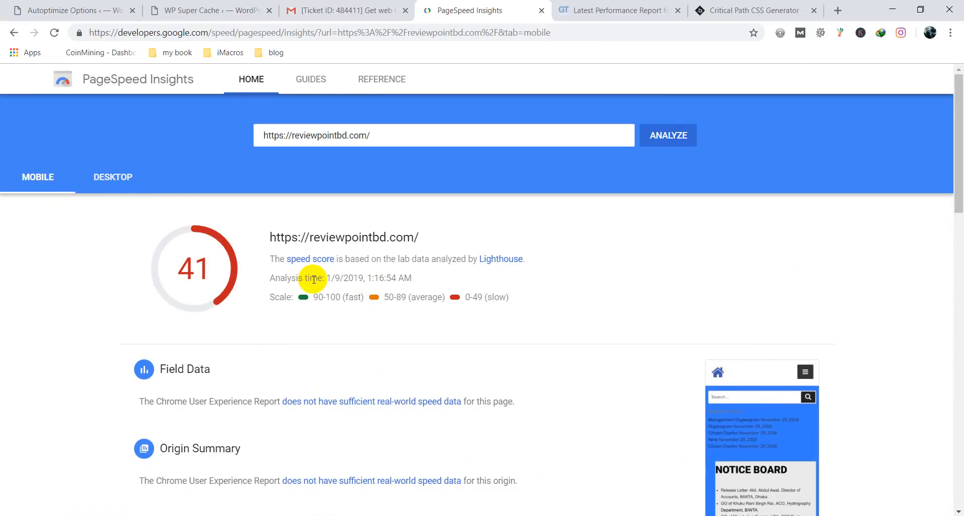
scroll(312, 277, down, 2)
scroll(312, 278, up, 2)
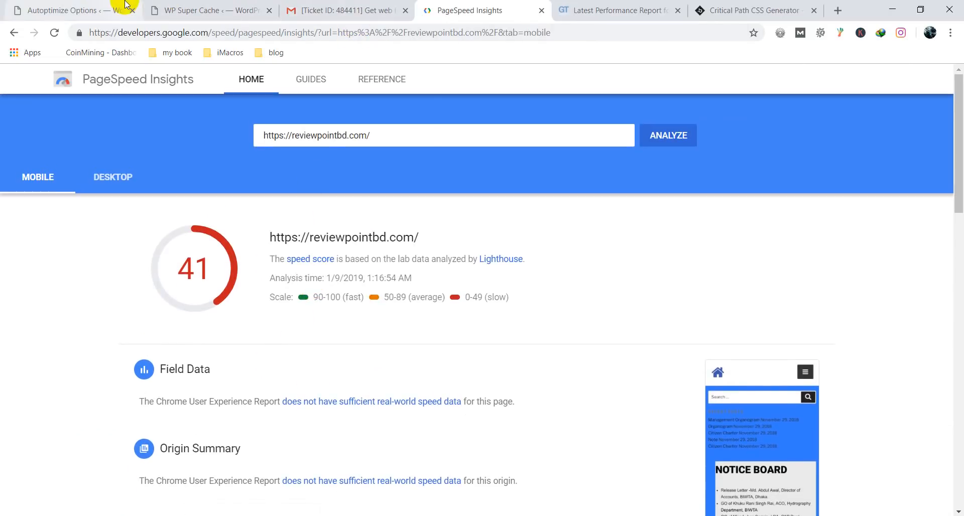
Step: Enable Aggregate JS-files and Force JavaScript in <head> in the Autoptimize settings, saving the changes and emptying the cache
click(108, 10)
scroll(217, 261, down, 3)
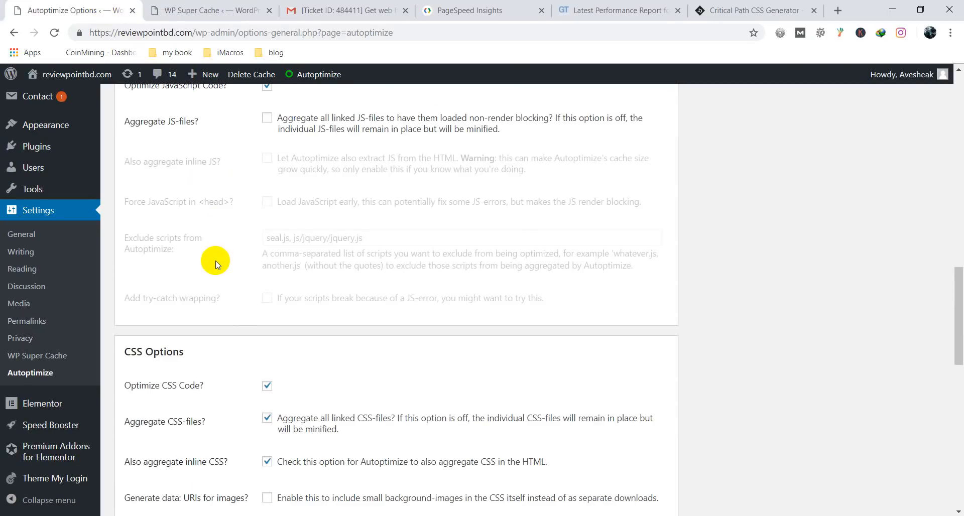
scroll(241, 203, up, 1)
click(281, 182)
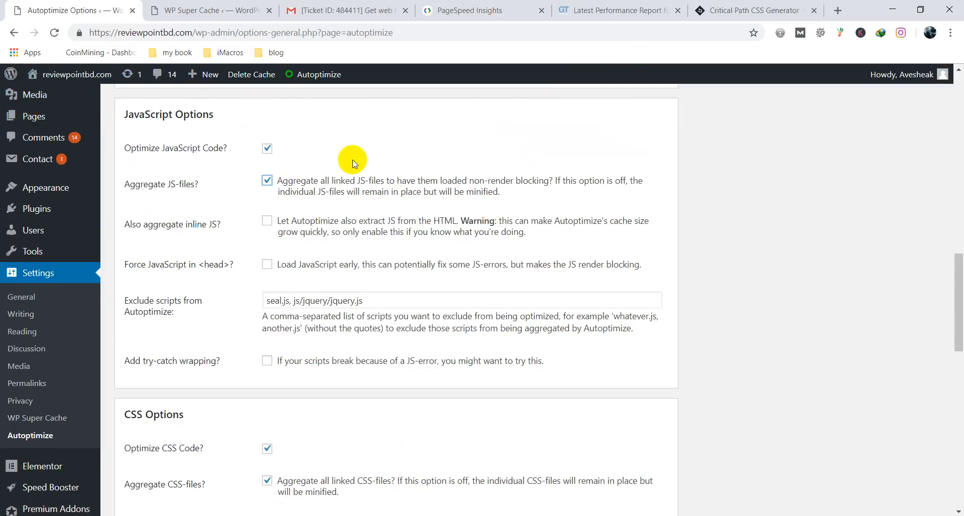
scroll(352, 161, down, 2)
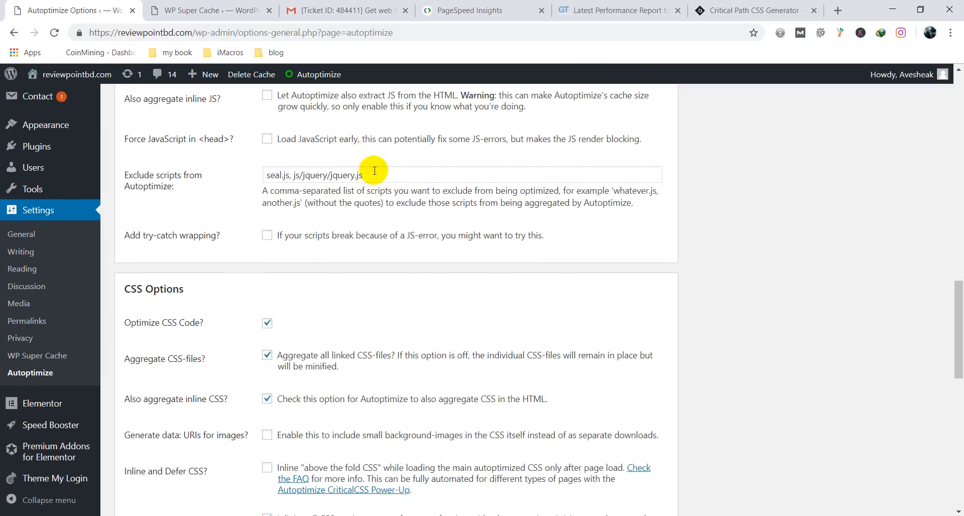
scroll(369, 168, up, 1)
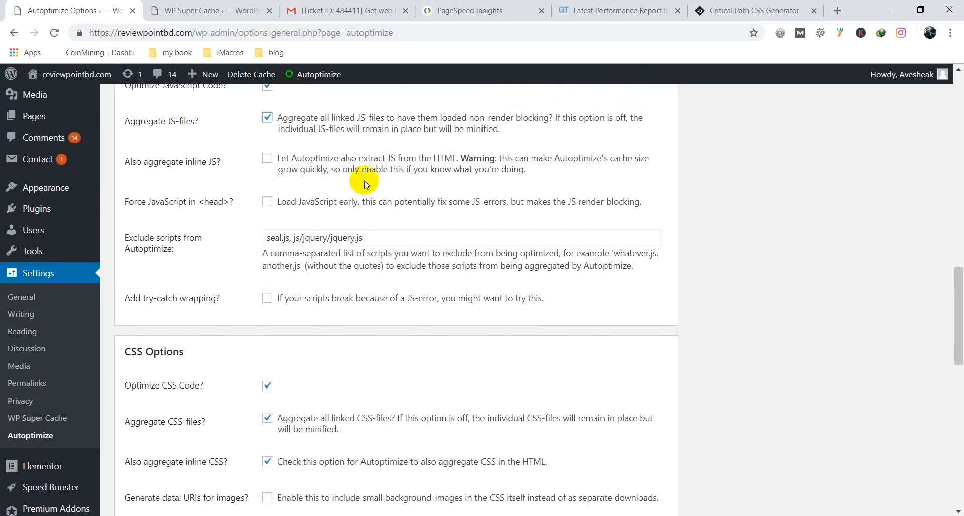
click(267, 201)
scroll(273, 201, down, 15)
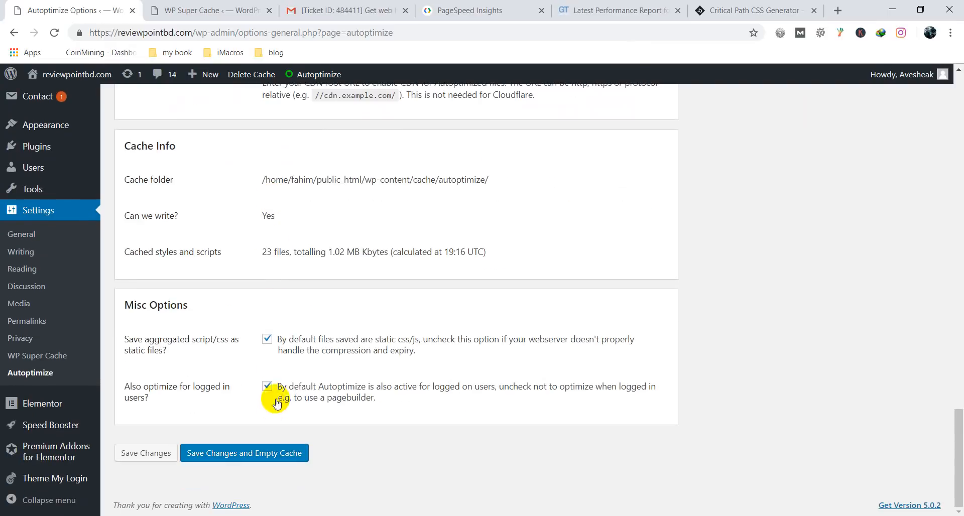
click(254, 454)
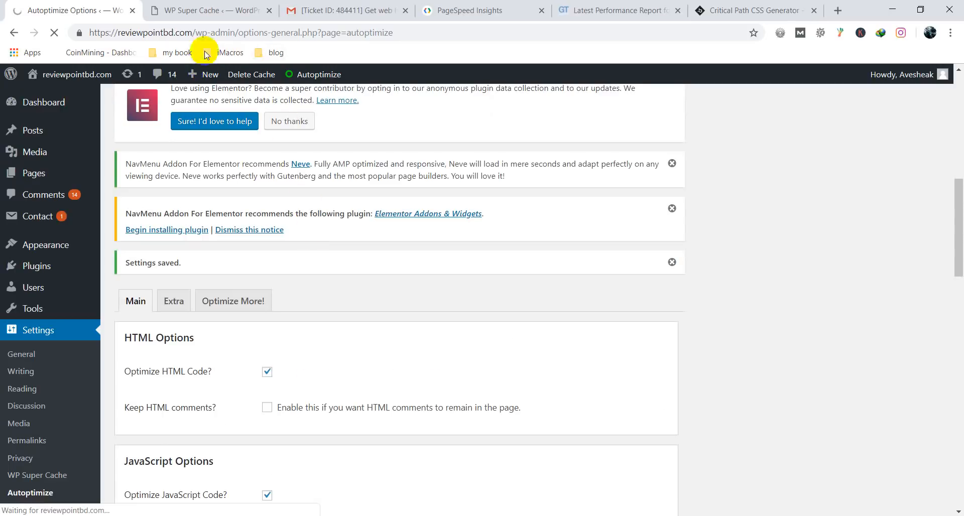
Step: Review the saved Autoptimize settings, from the HTML, JavaScript and CSS options down to Cache Info and Misc Options
click(210, 6)
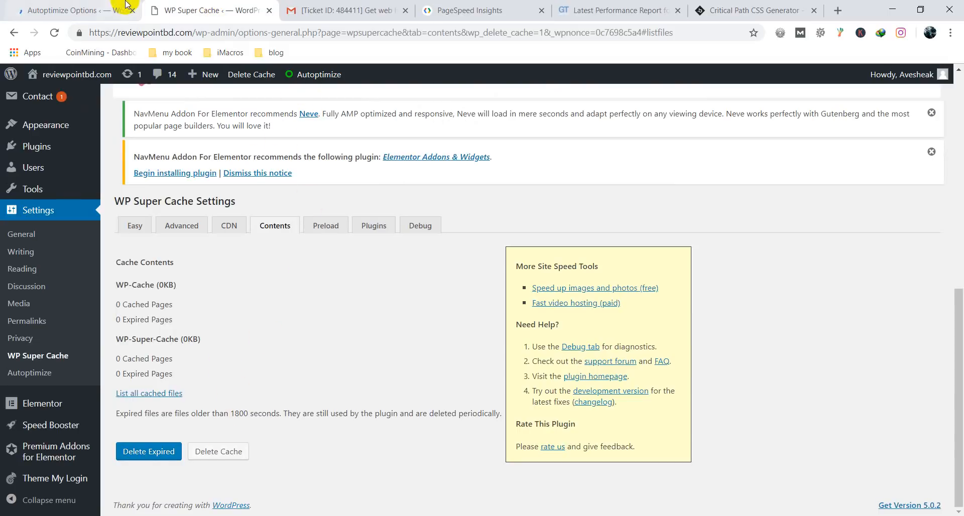
click(101, 13)
scroll(291, 263, down, 9)
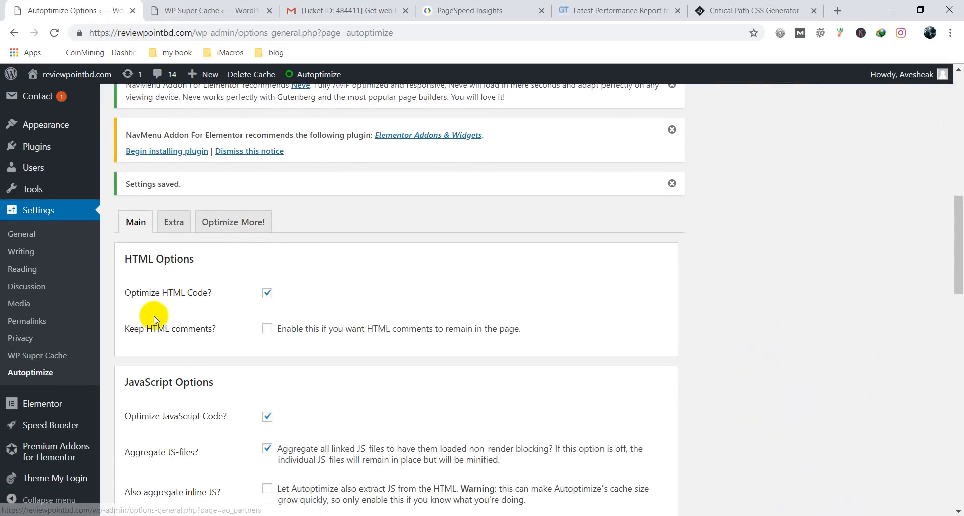
scroll(196, 290, down, 3)
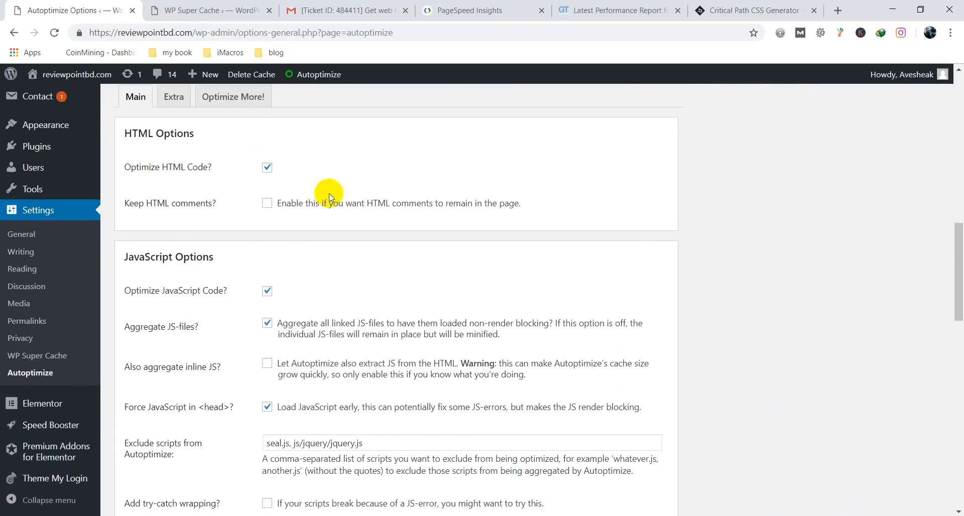
scroll(206, 335, down, 1)
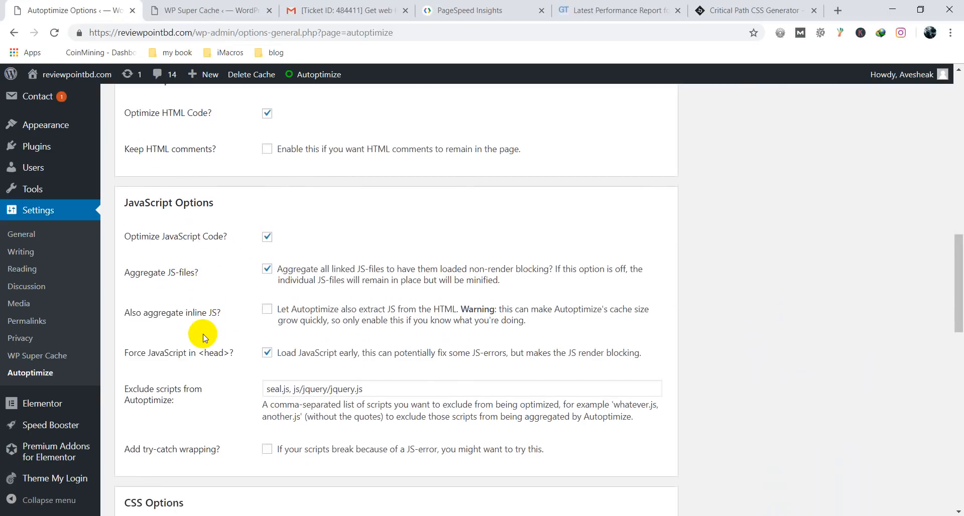
scroll(274, 342, down, 2)
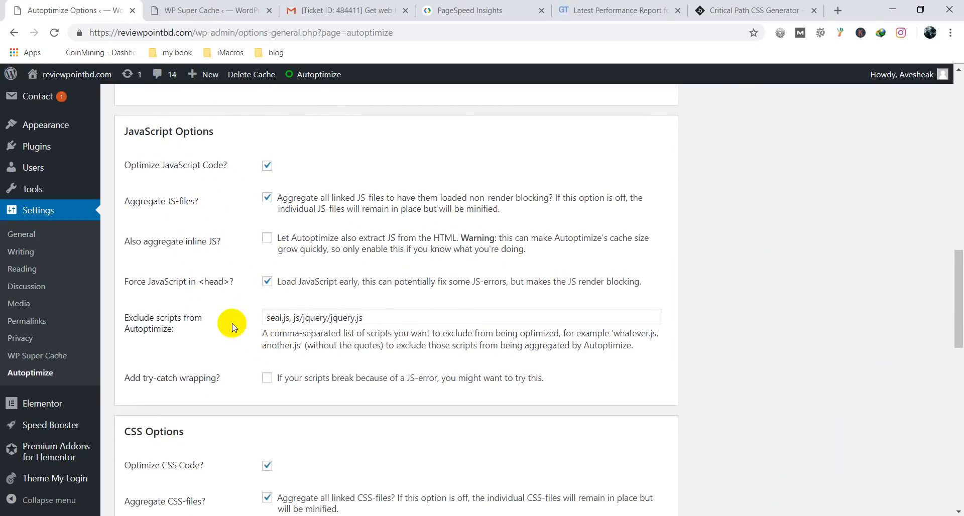
scroll(197, 400, down, 2)
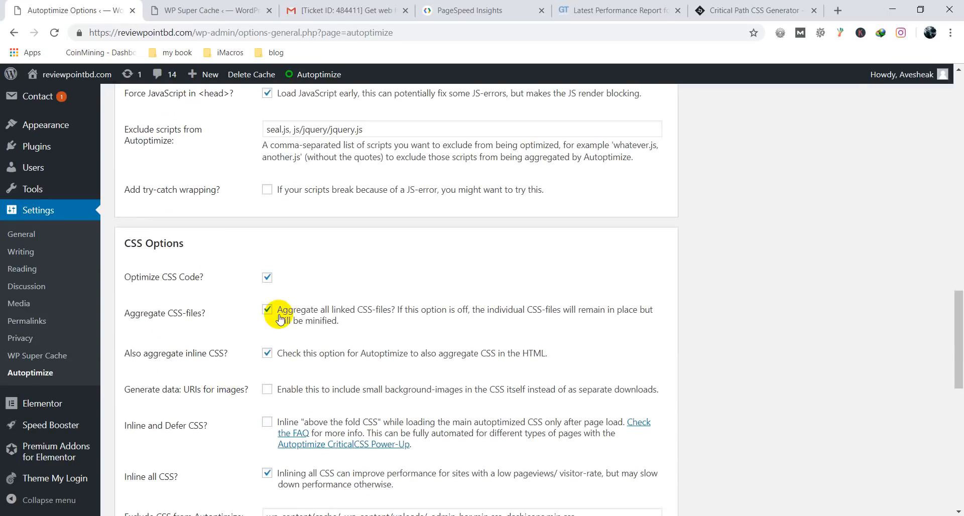
scroll(301, 311, down, 1)
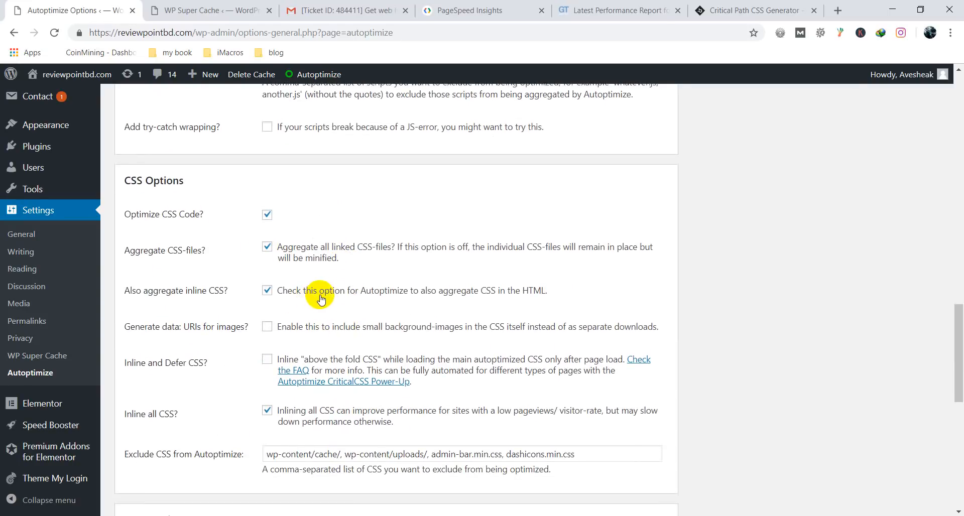
scroll(322, 299, down, 1)
scroll(304, 346, down, 2)
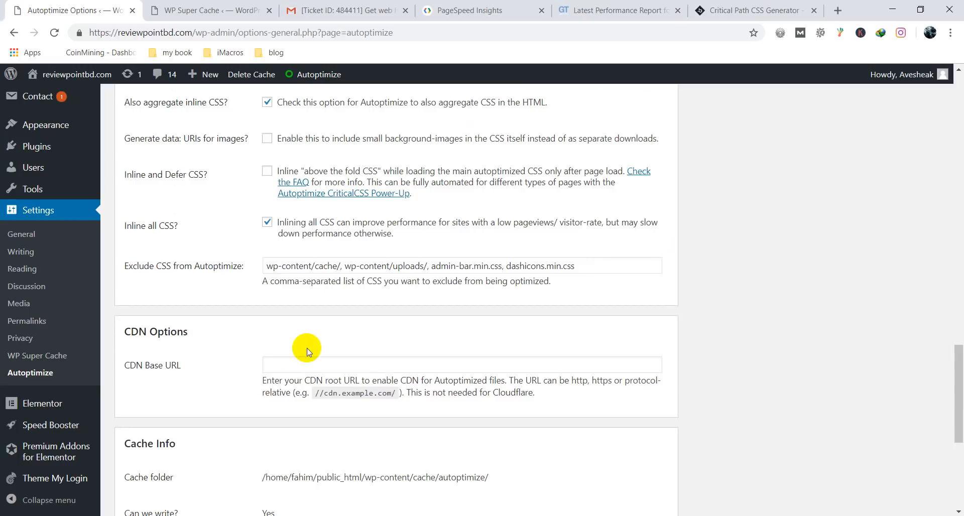
scroll(220, 360, down, 5)
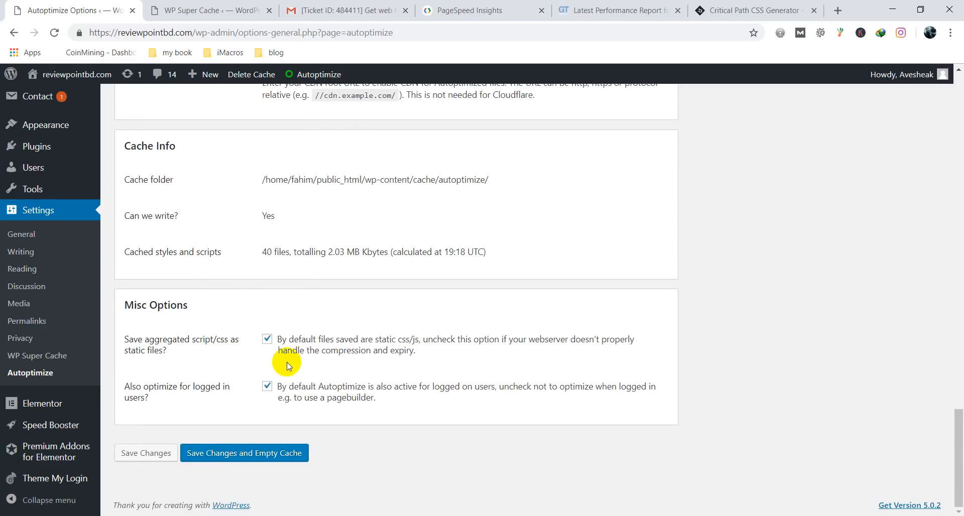
Step: Delete the WP Super Cache contents and clear the Autoptimize cache of the site
click(232, 10)
click(225, 451)
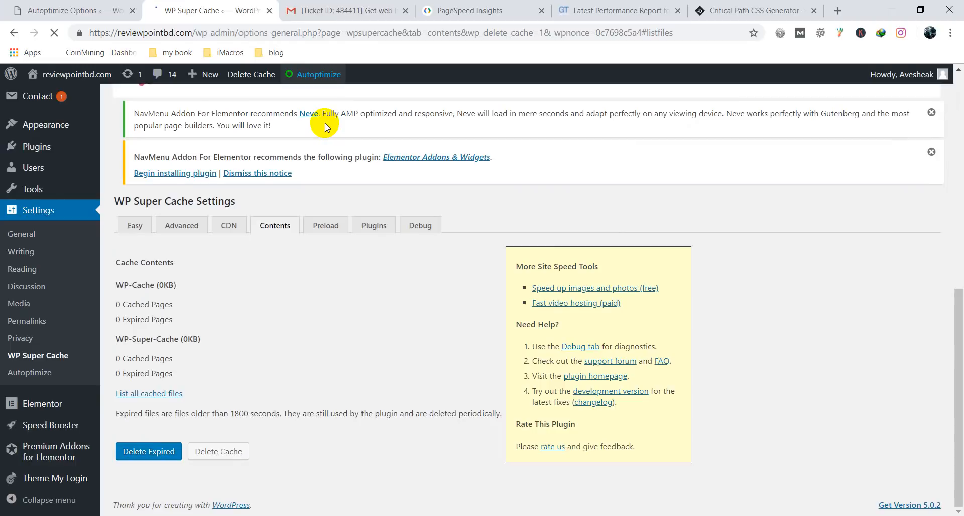
mouse_move(315, 76)
click(319, 144)
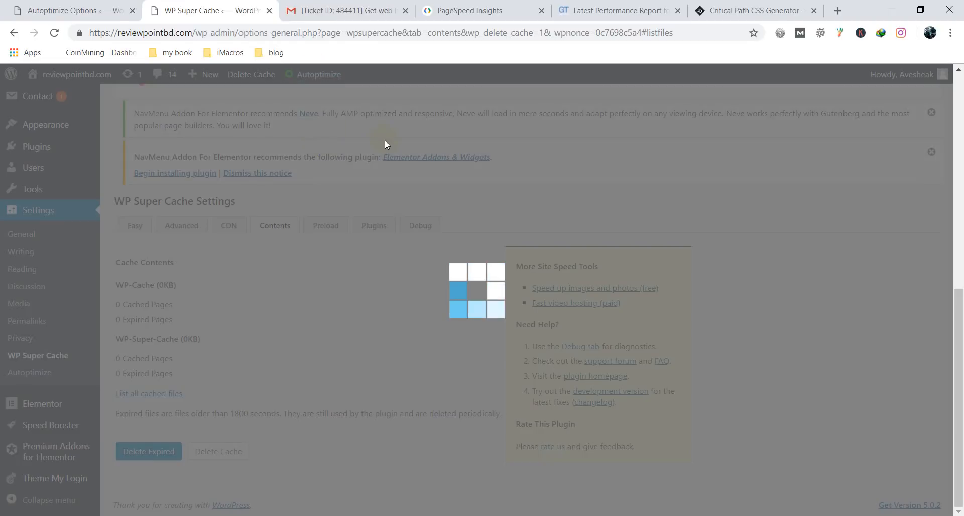
click(451, 6)
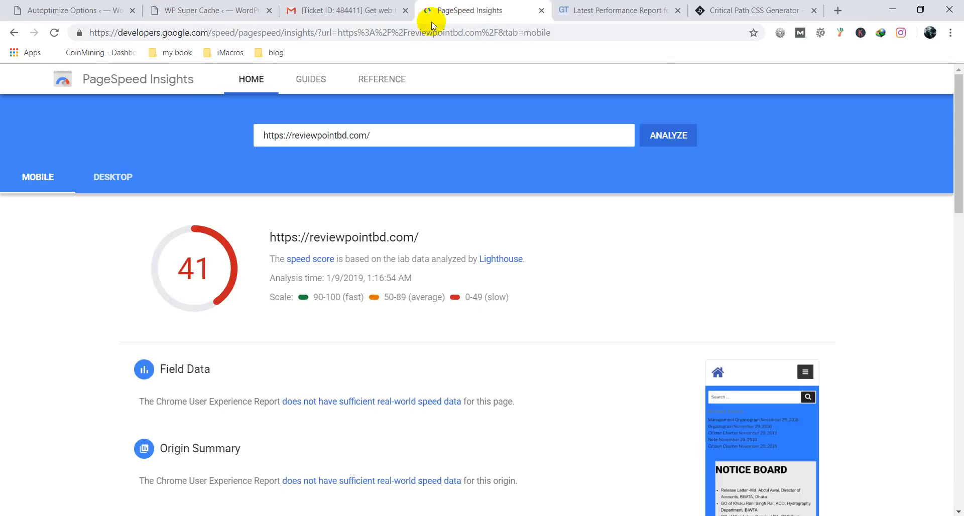
click(242, 5)
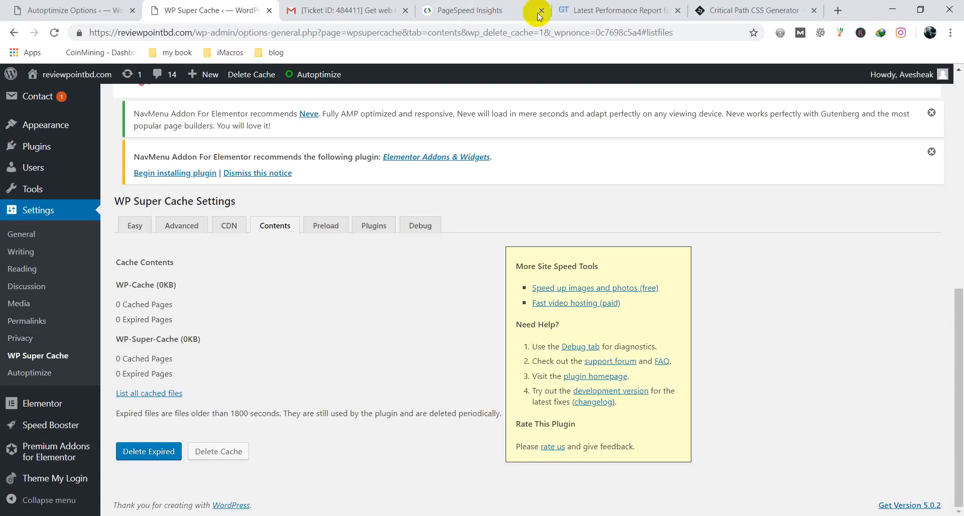
click(455, 5)
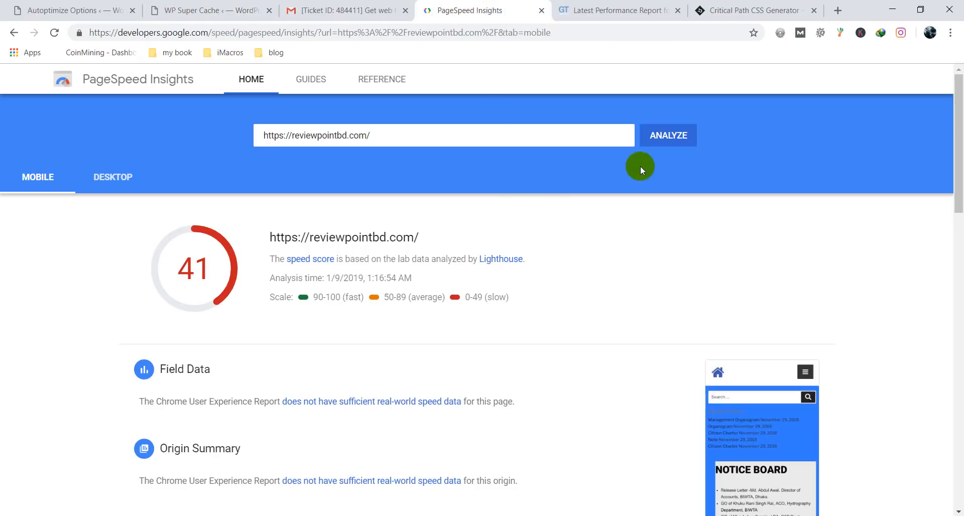
click(655, 138)
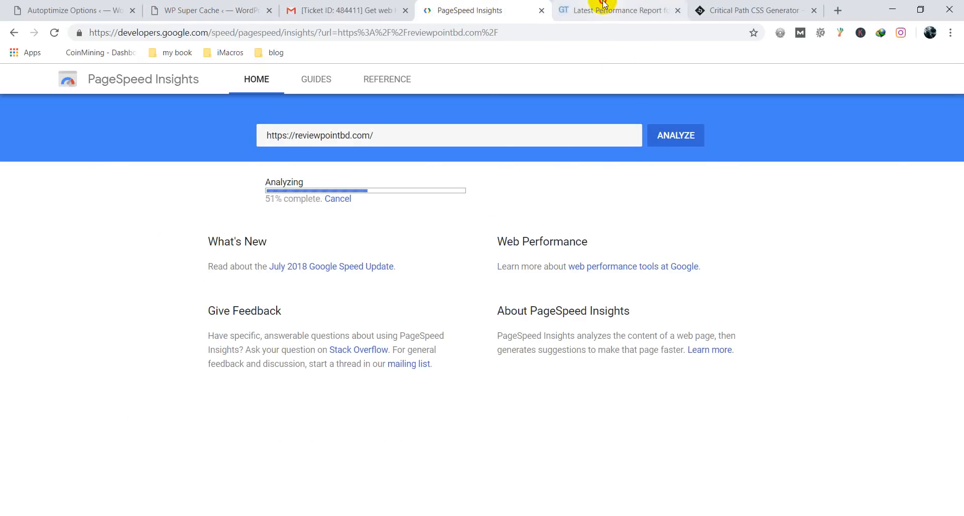
click(602, 7)
scroll(704, 200, up, 3)
scroll(804, 140, up, 3)
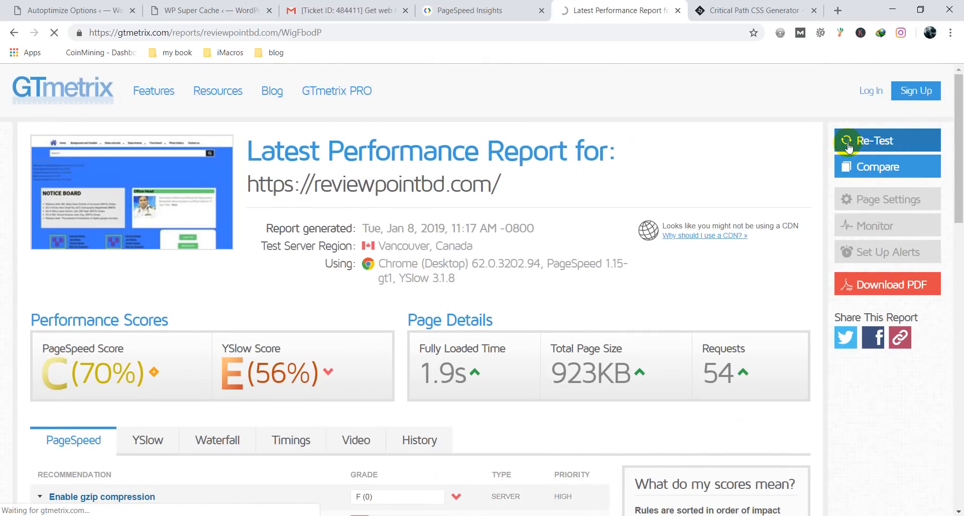
Step: Check the new mobile and desktop scores in PageSpeed Insights, along with the desktop Lab Data
click(483, 7)
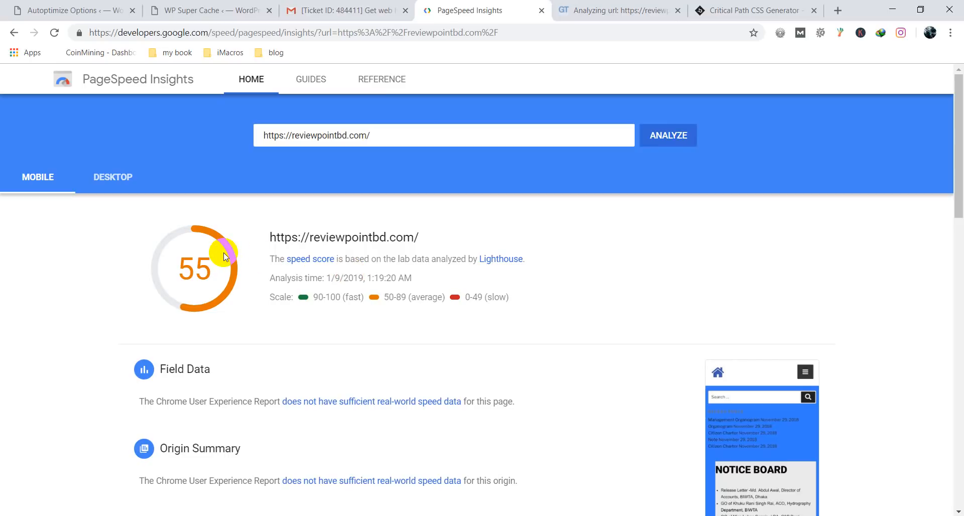
click(103, 177)
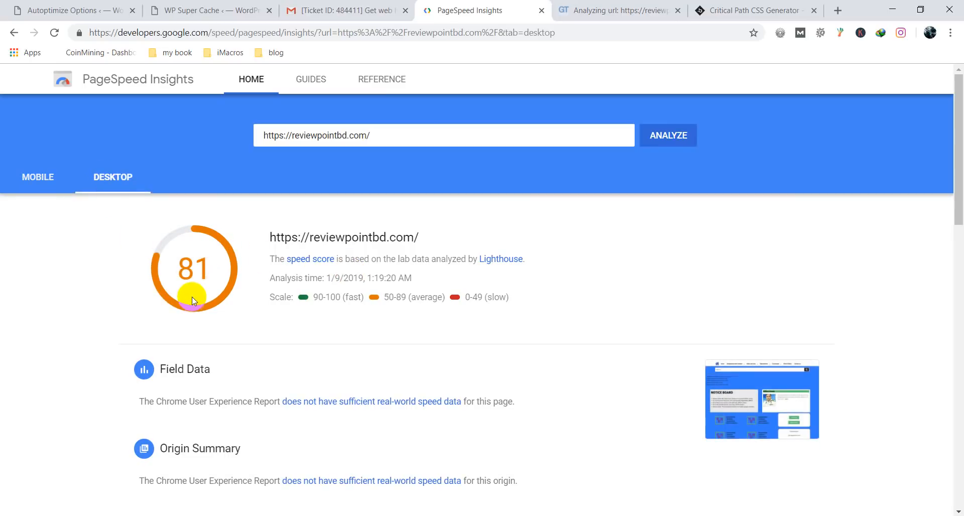
scroll(187, 268, down, 4)
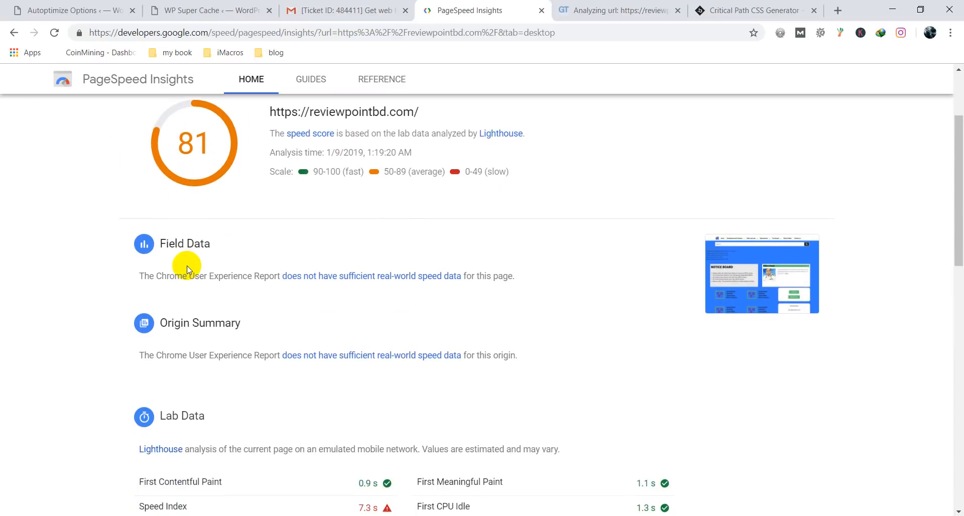
scroll(187, 264, down, 3)
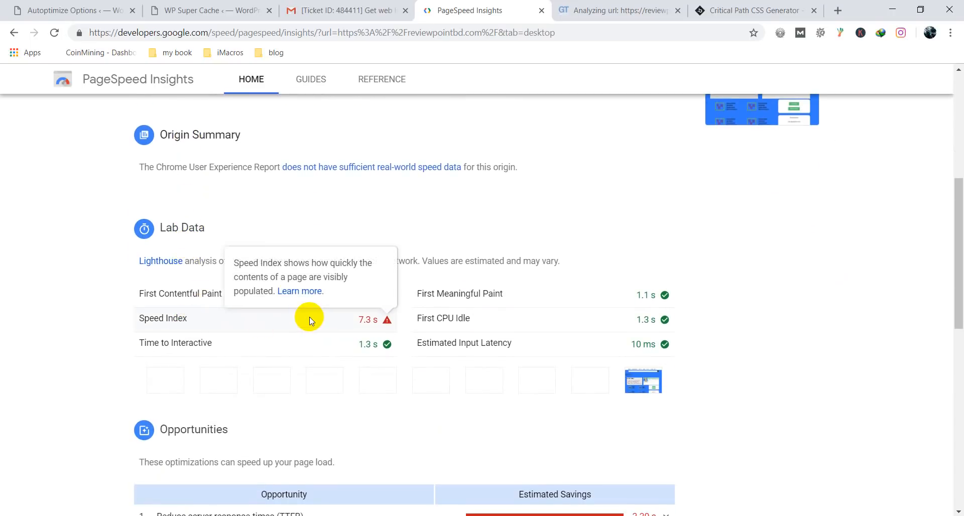
Step: Examine the desktop Opportunities and the resources listed under Eliminate render-blocking resources
scroll(286, 310, down, 3)
scroll(285, 309, down, 2)
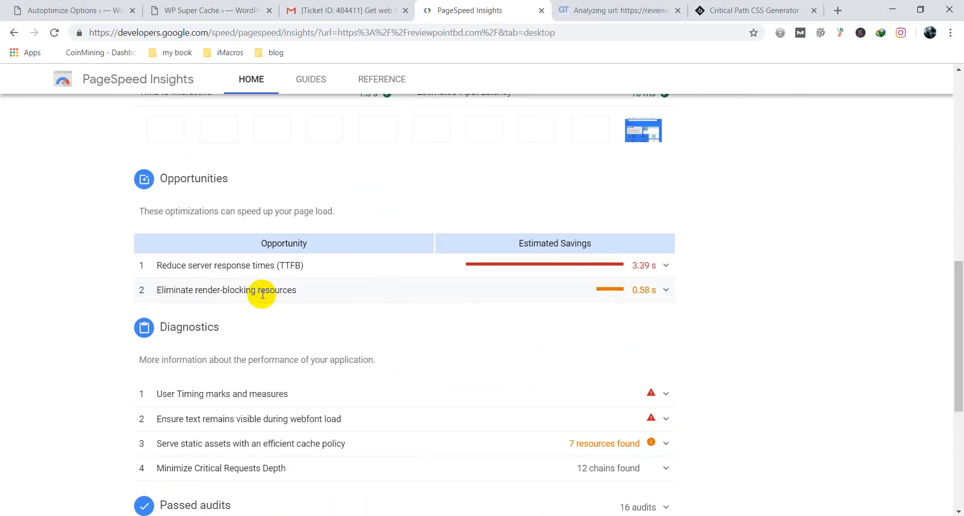
click(222, 294)
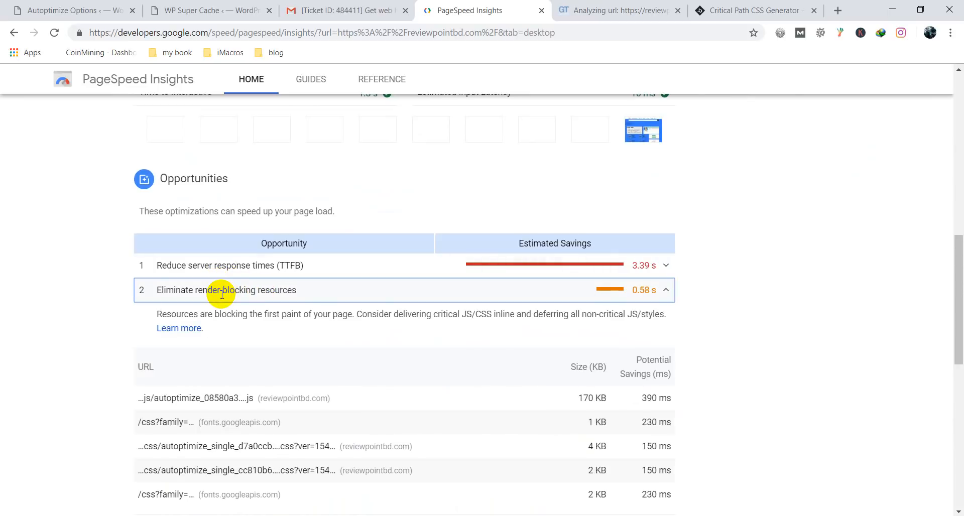
scroll(290, 293, down, 1)
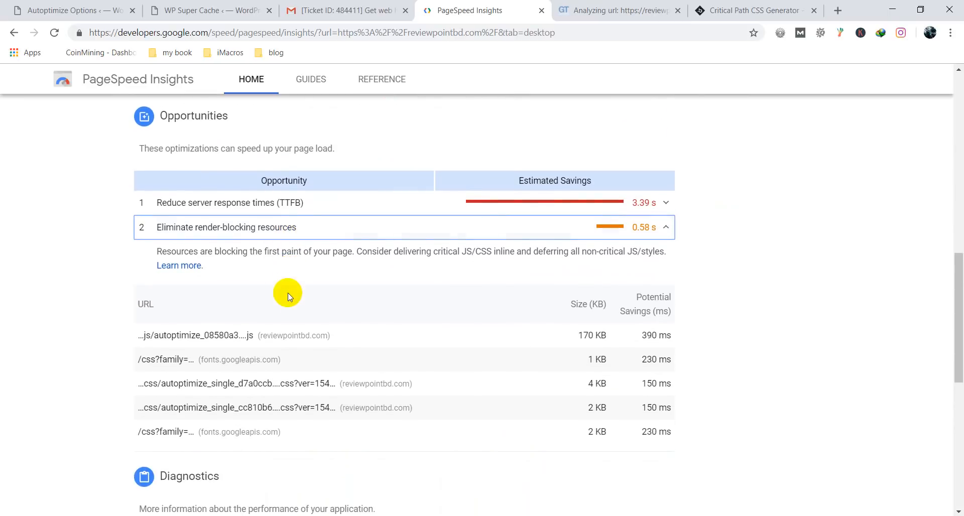
Step: Examine the desktop Diagnostics and the resources listed under Serve static assets with an efficient cache policy
click(225, 227)
scroll(222, 251, down, 1)
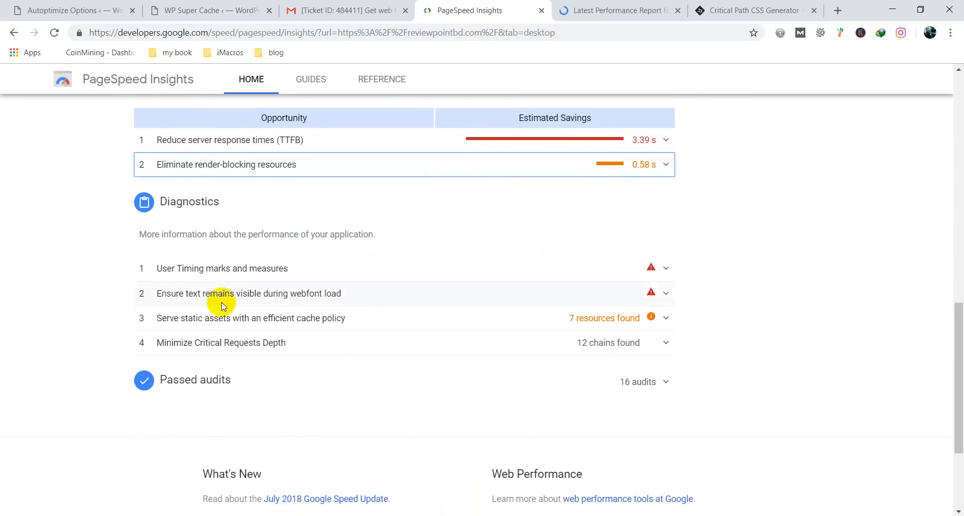
click(566, 325)
scroll(546, 327, down, 1)
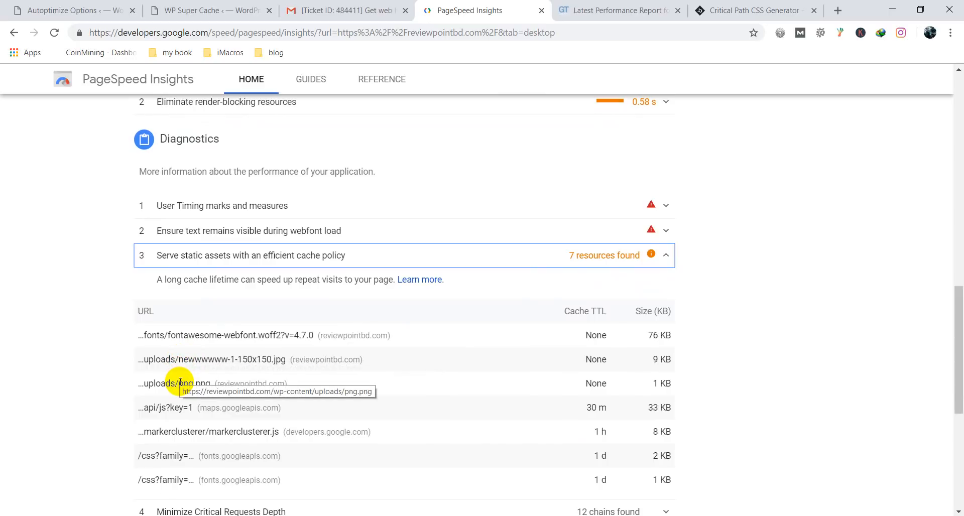
scroll(194, 271, up, 4)
scroll(197, 246, down, 4)
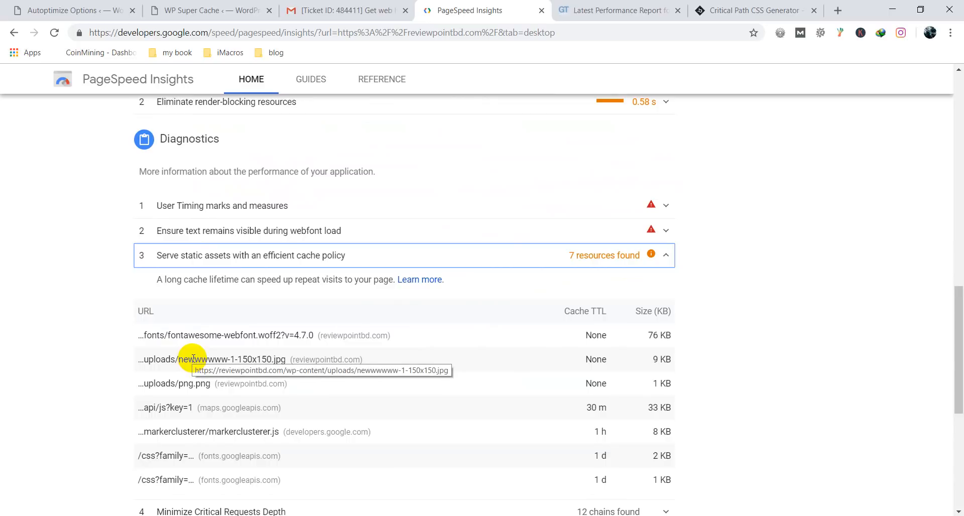
Step: Return to the WordPress admin, open the page for adding new plugins and search it for "image optimization"
click(84, 4)
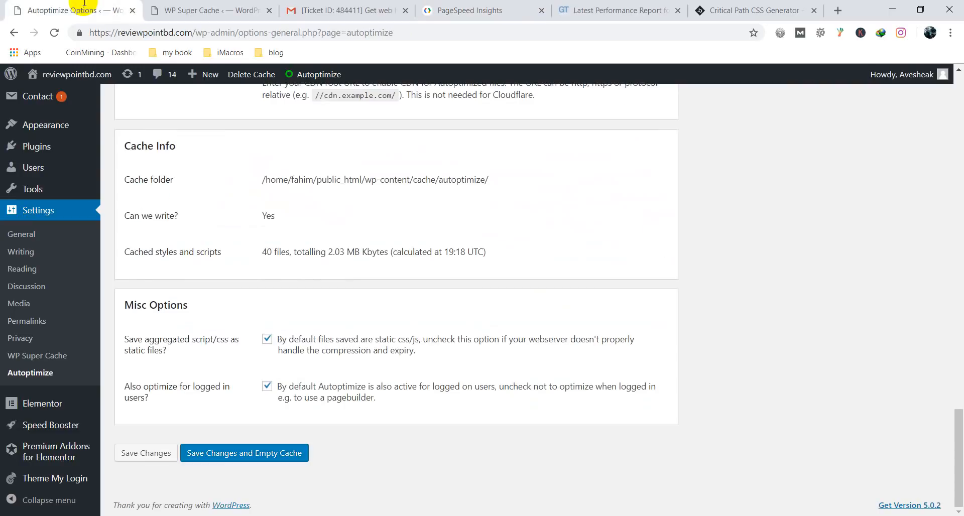
scroll(289, 262, up, 20)
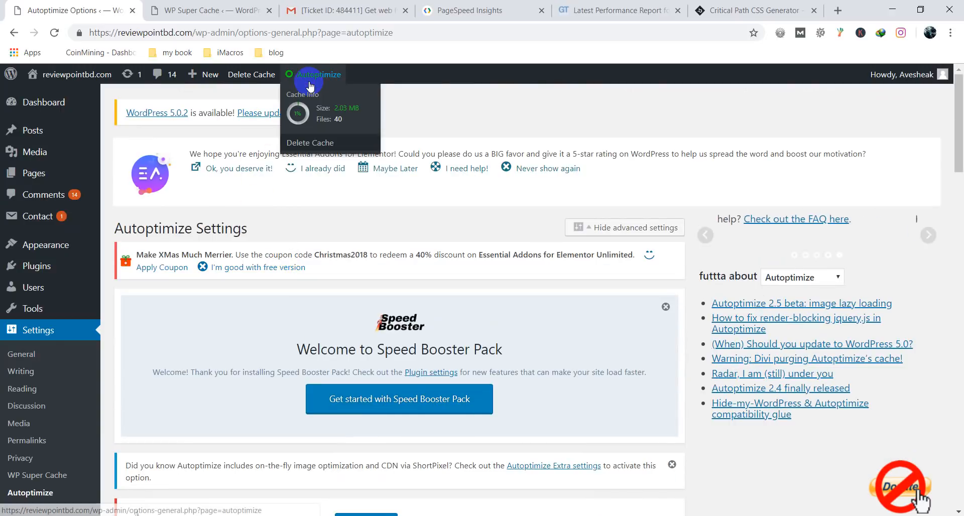
scroll(58, 226, down, 1)
scroll(58, 228, down, 3)
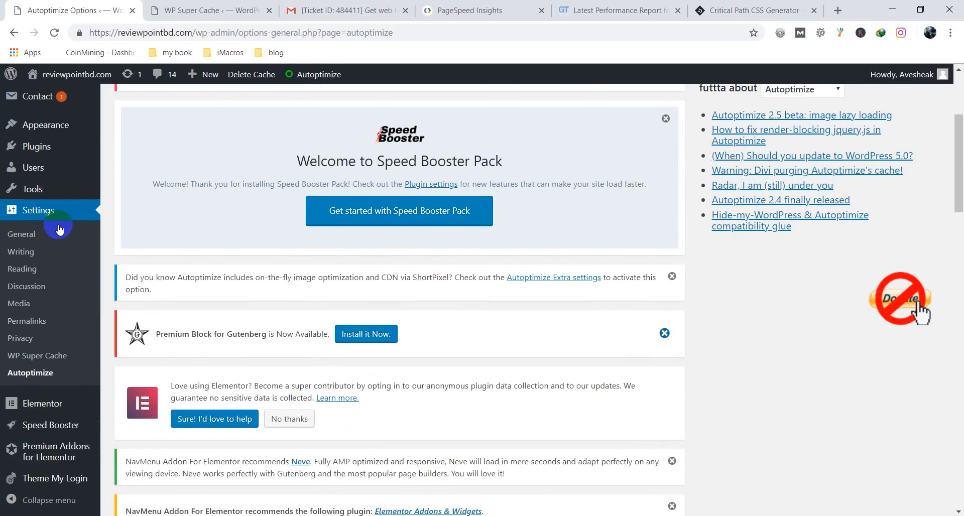
mouse_move(43, 148)
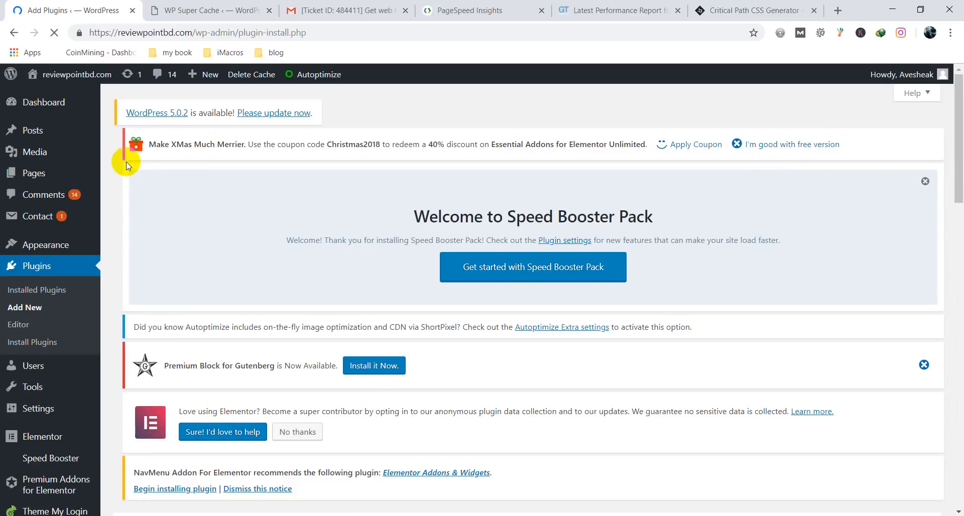
scroll(130, 150, down, 8)
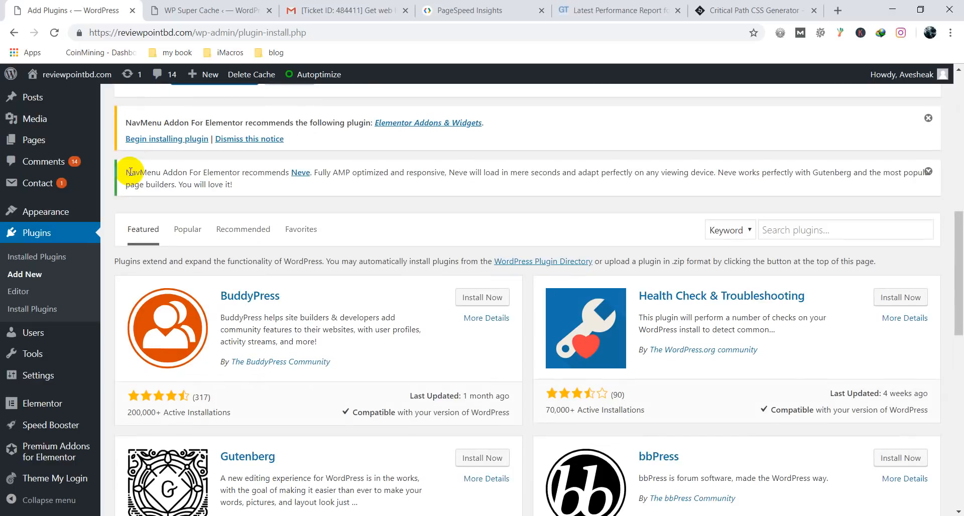
click(767, 233)
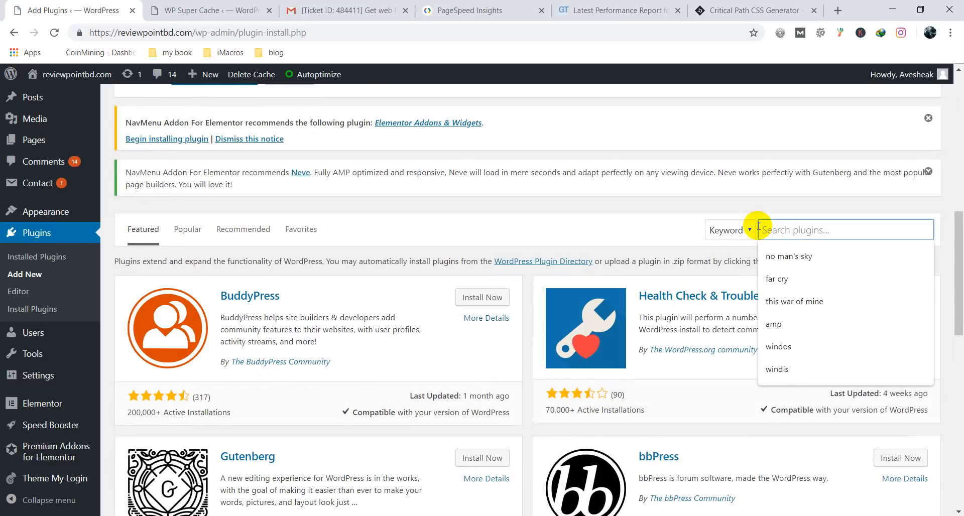
text(ima)
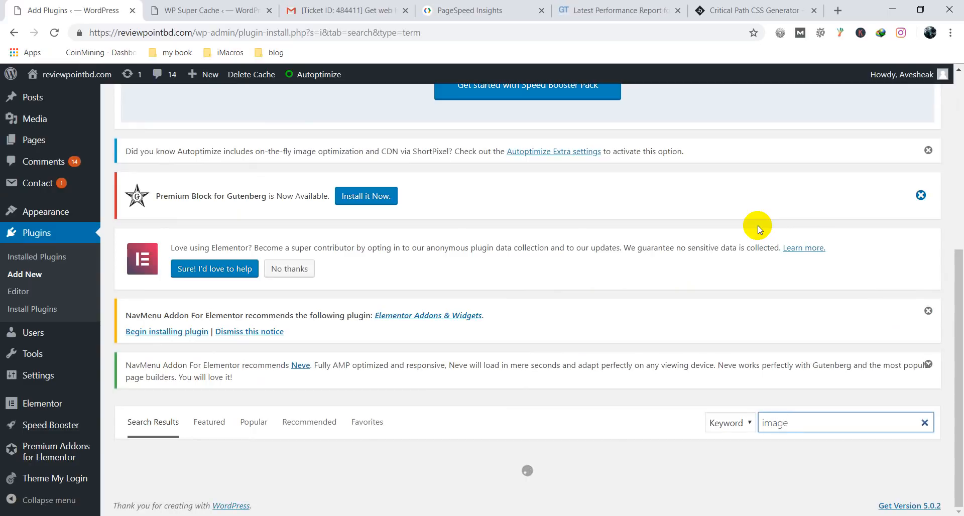
text(ge optim)
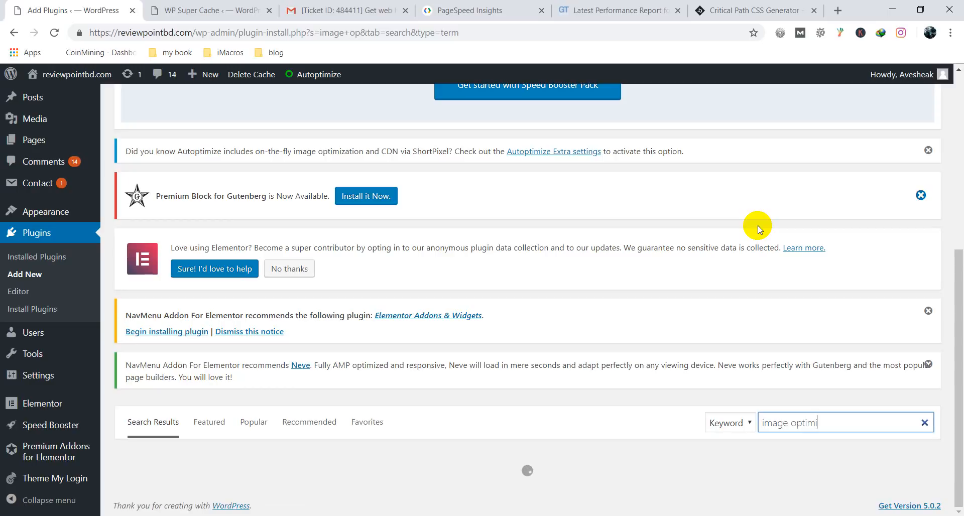
text(ization)
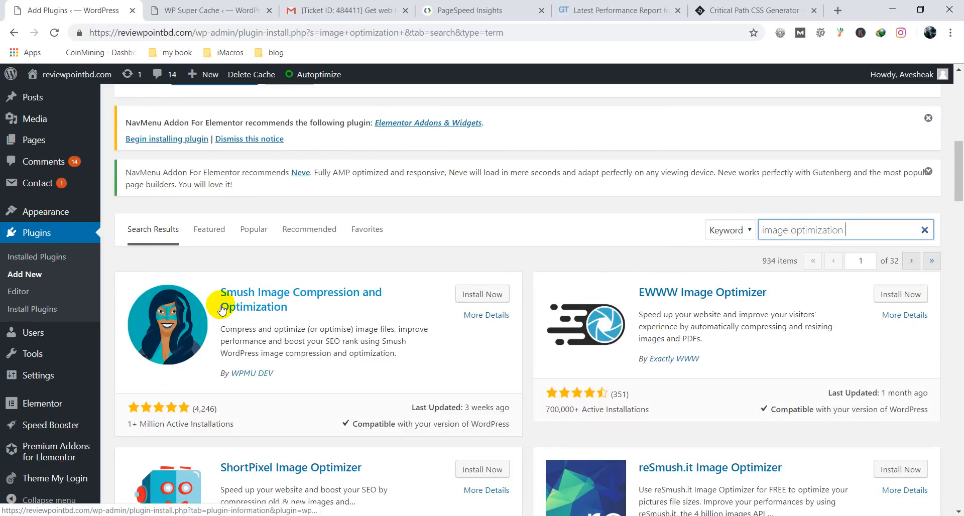
Step: Install and activate the Smush Image Compression and Optimization plugin and open its dashboard
click(458, 294)
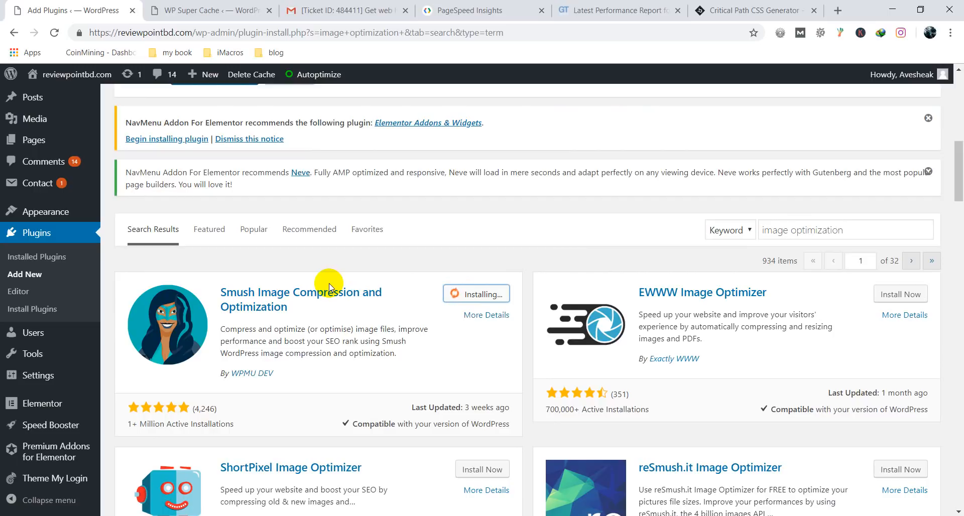
click(480, 301)
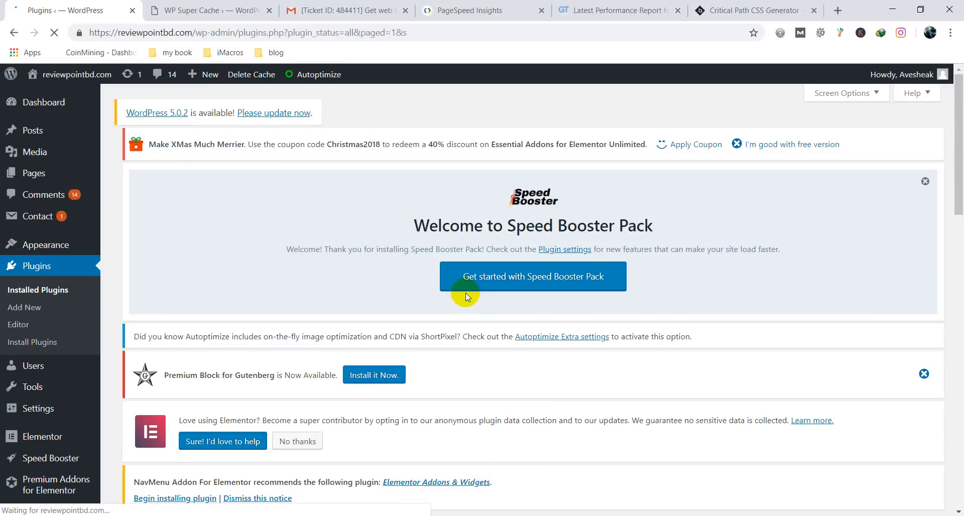
scroll(165, 263, down, 5)
scroll(162, 263, down, 3)
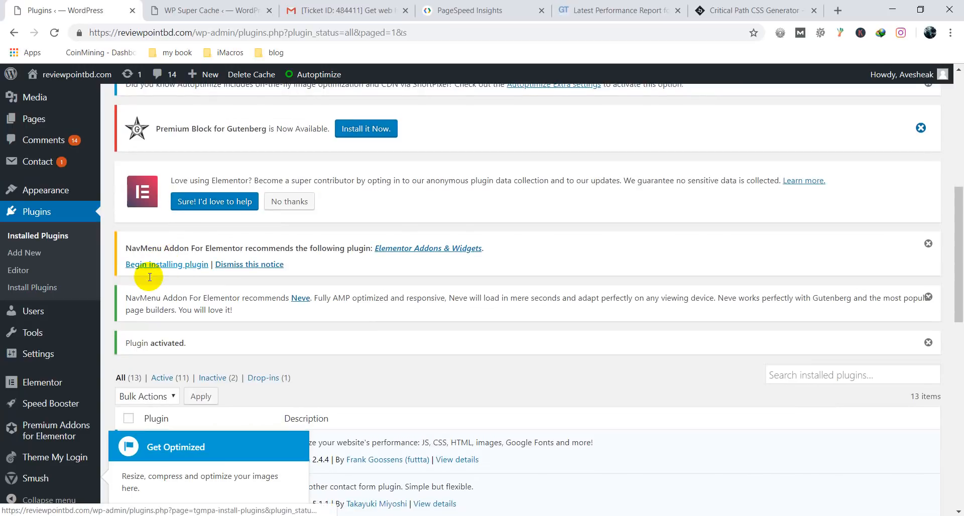
click(34, 482)
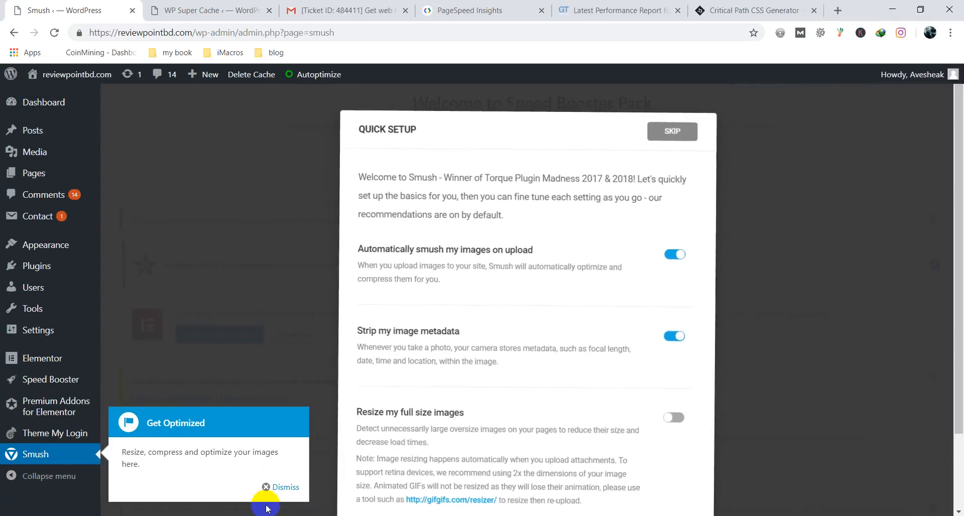
Step: Dismiss the Smush introduction, skip its Quick Setup and start a bulk smush of the site's images
click(274, 487)
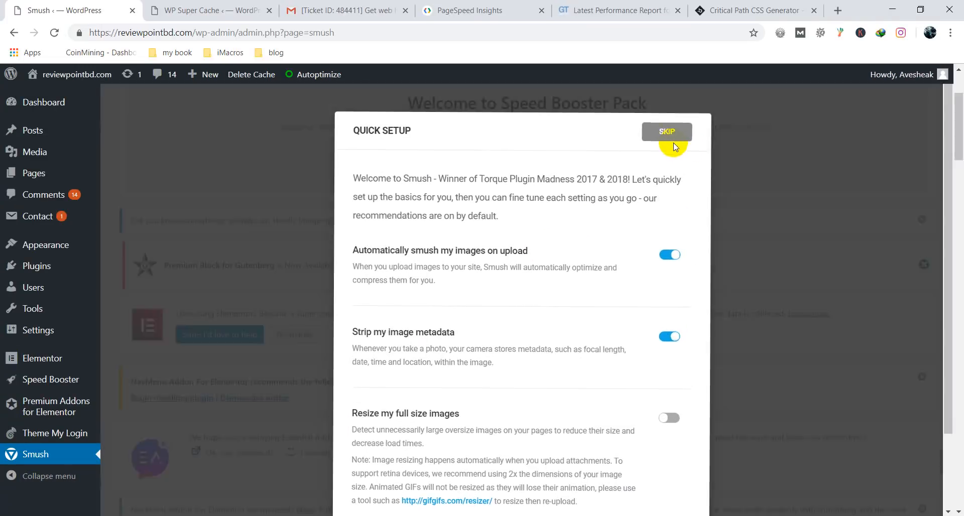
click(673, 143)
scroll(519, 179, down, 5)
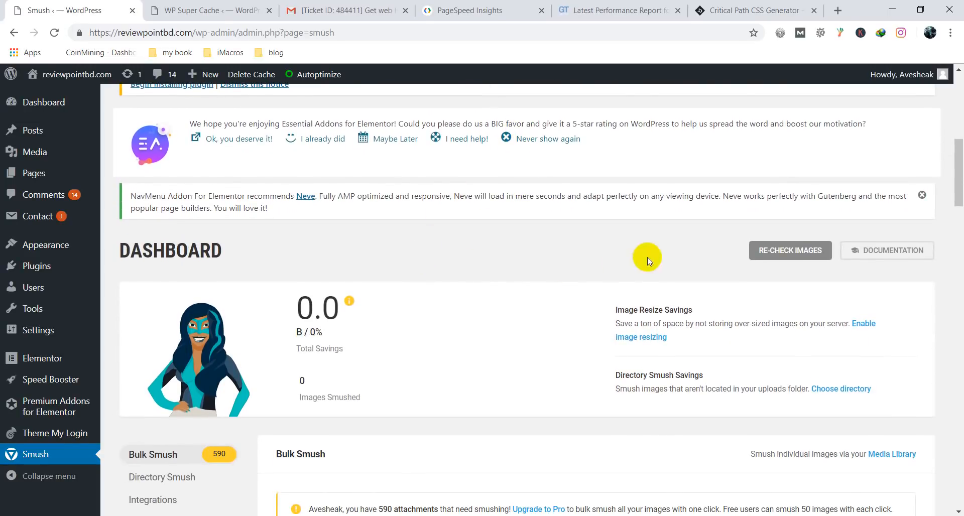
scroll(580, 282, down, 2)
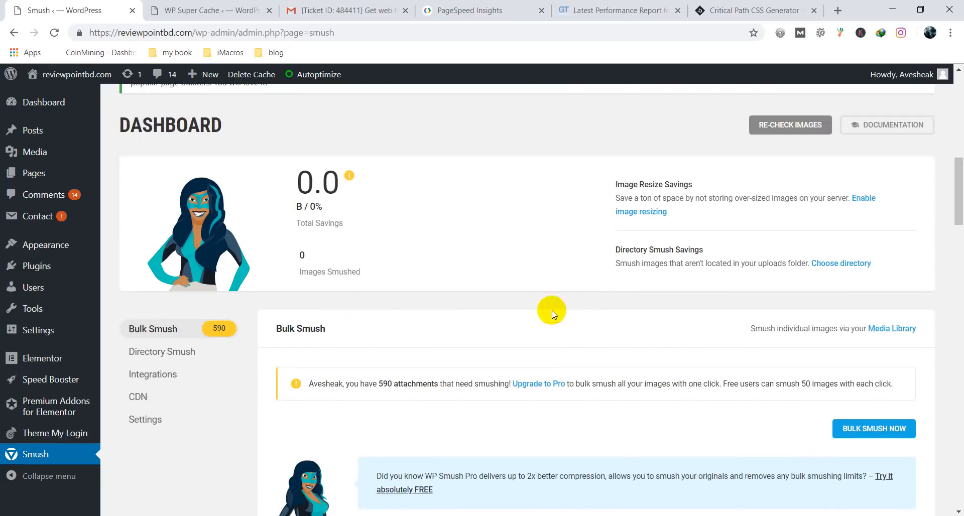
scroll(552, 313, down, 2)
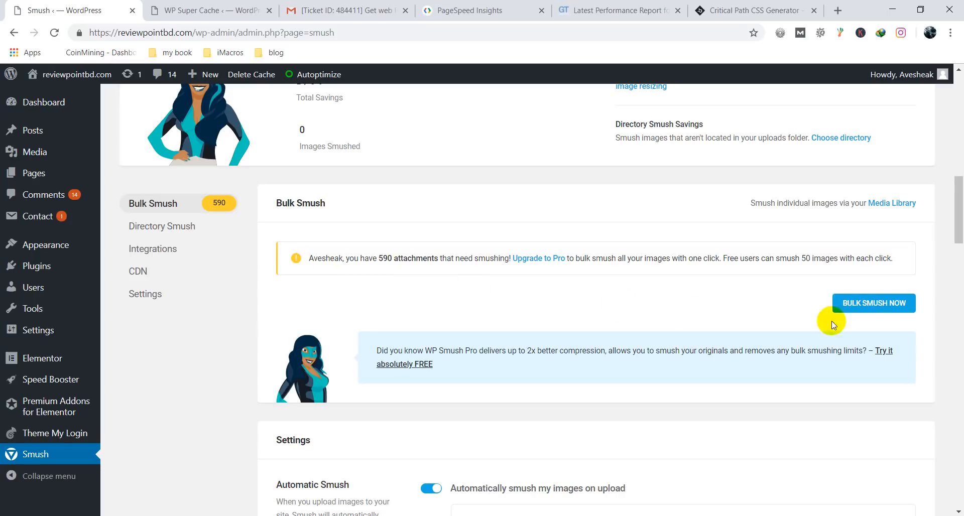
click(870, 304)
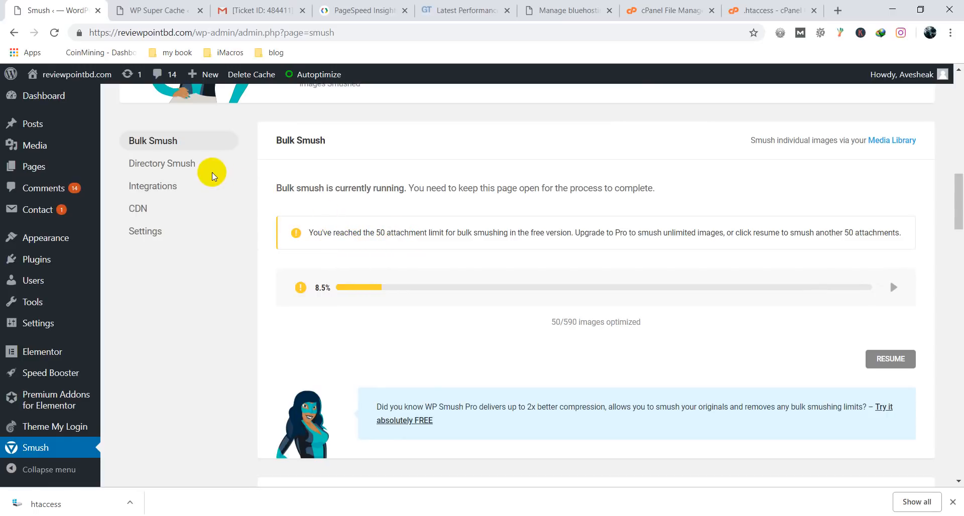
Step: Review the Smush dashboard's total savings and bulk smush progress, along with the Autoptimize cache information
scroll(206, 173, up, 4)
scroll(351, 280, up, 6)
scroll(348, 284, down, 4)
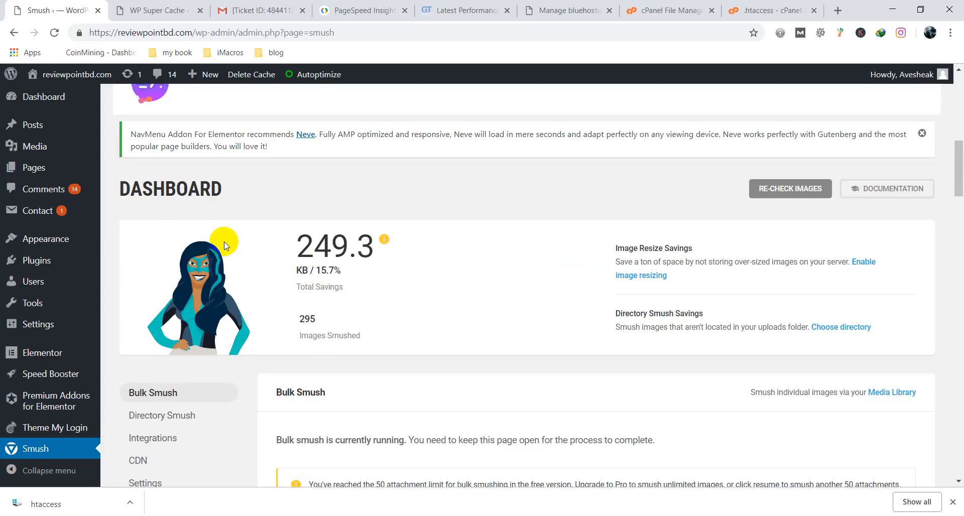
scroll(223, 242, up, 10)
scroll(212, 243, down, 12)
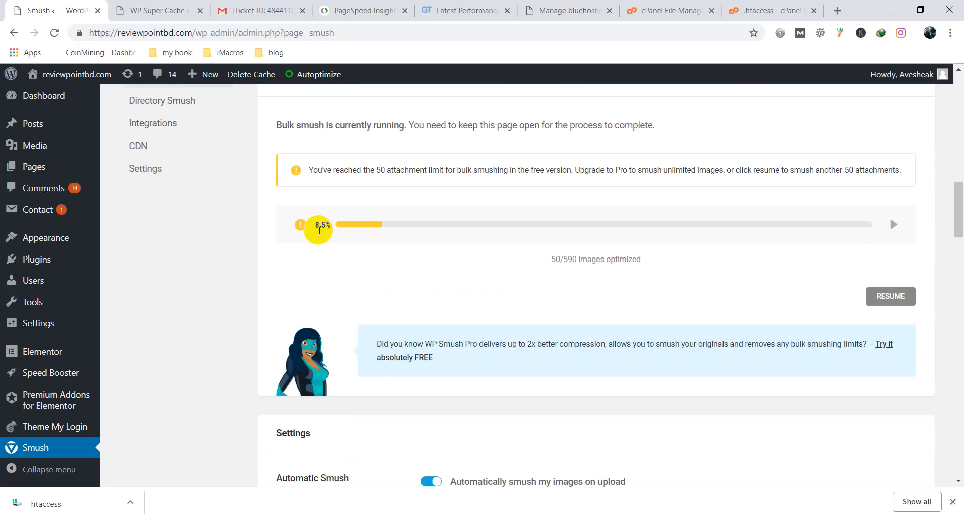
scroll(319, 230, up, 15)
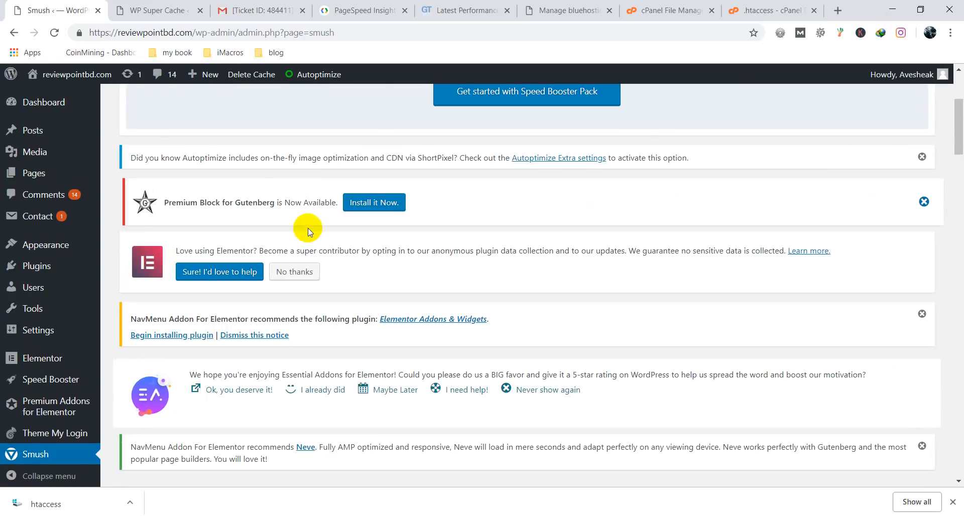
click(318, 81)
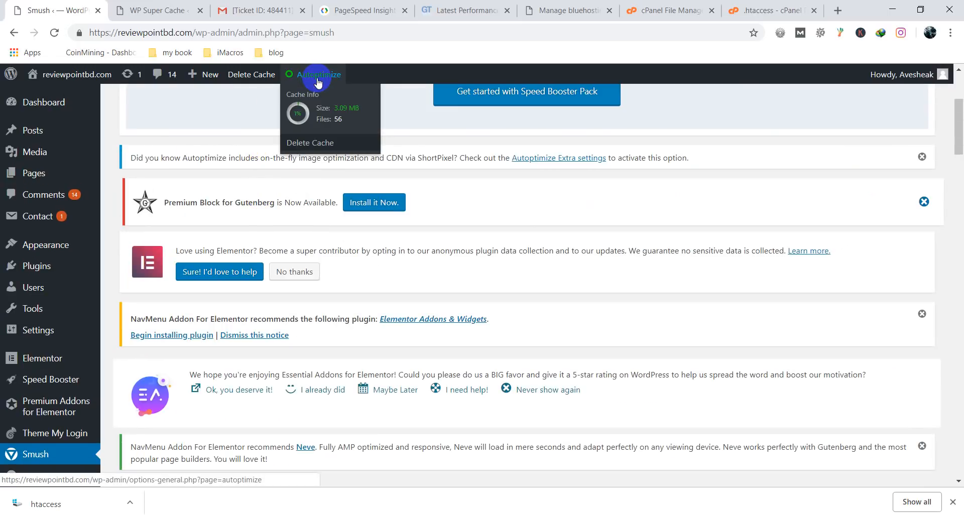
scroll(144, 189, down, 6)
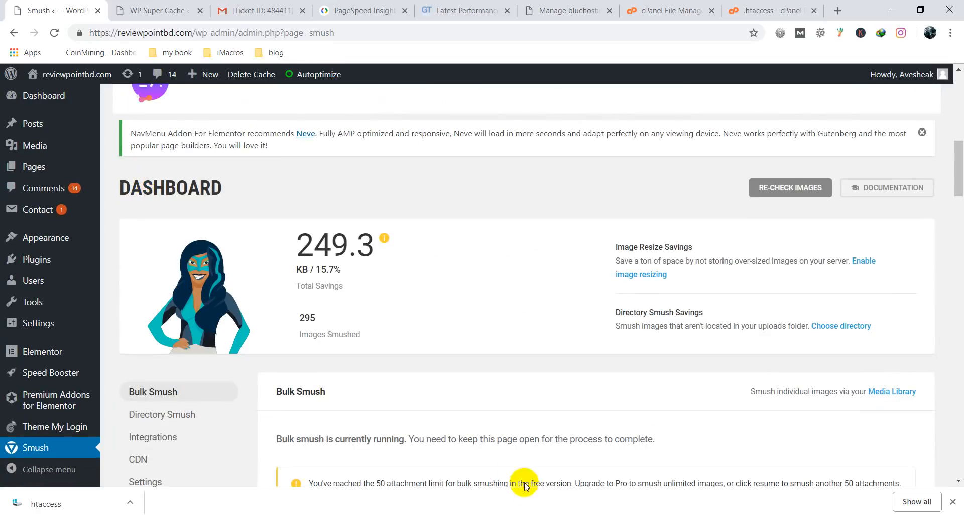
scroll(290, 285, down, 5)
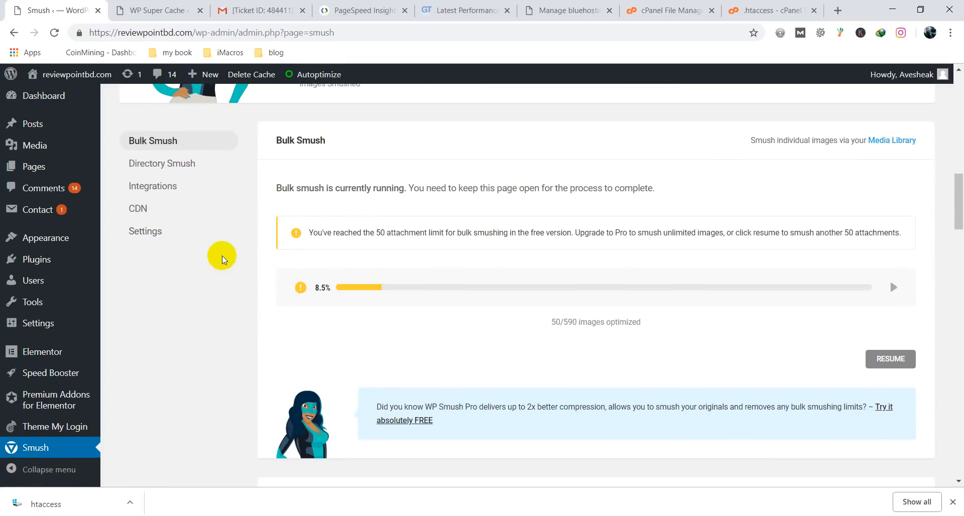
Step: Clear the site's Autoptimize cache and delete the WP Super Cache contents
scroll(223, 260, up, 10)
click(306, 79)
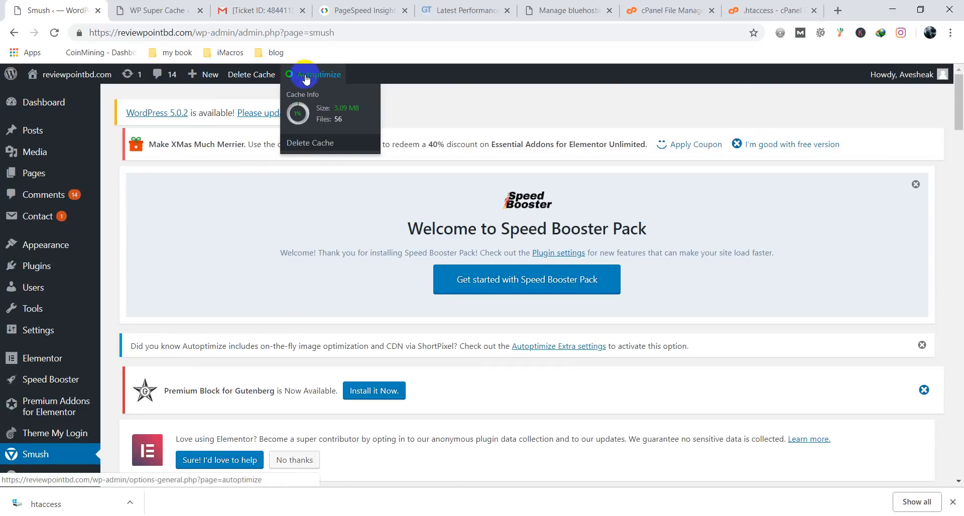
click(340, 144)
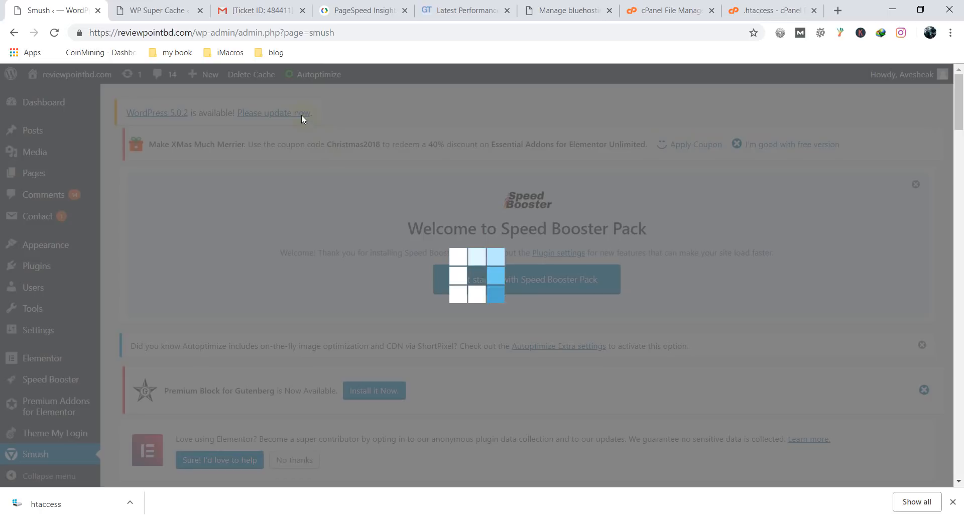
click(246, 78)
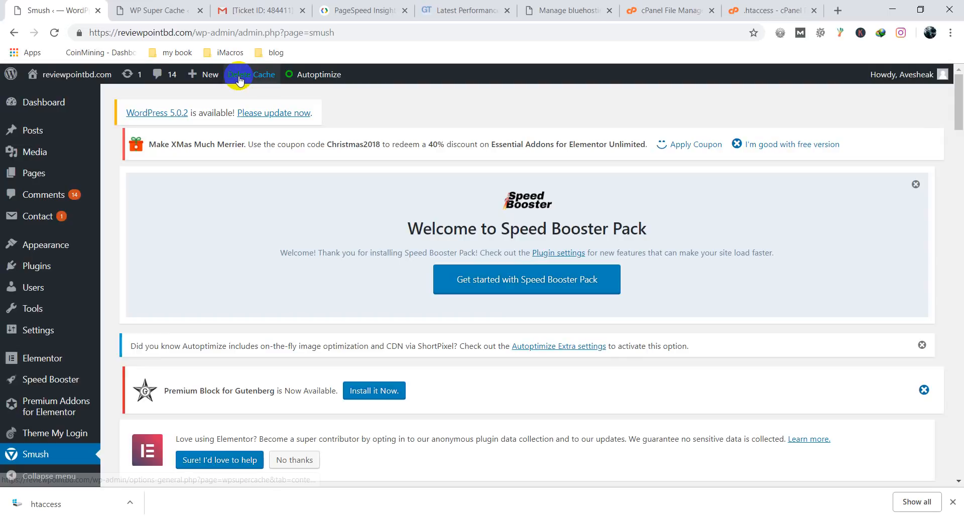
click(135, 8)
scroll(125, 238, down, 1)
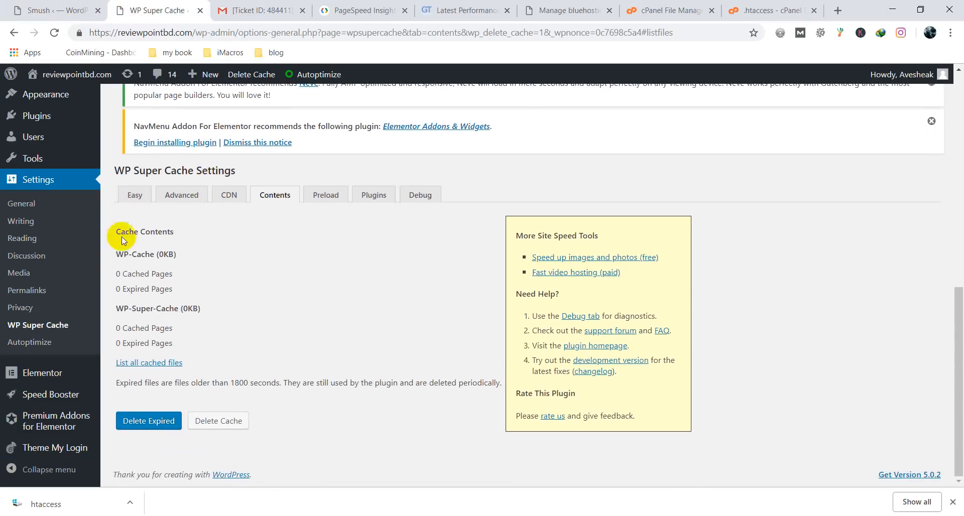
click(217, 422)
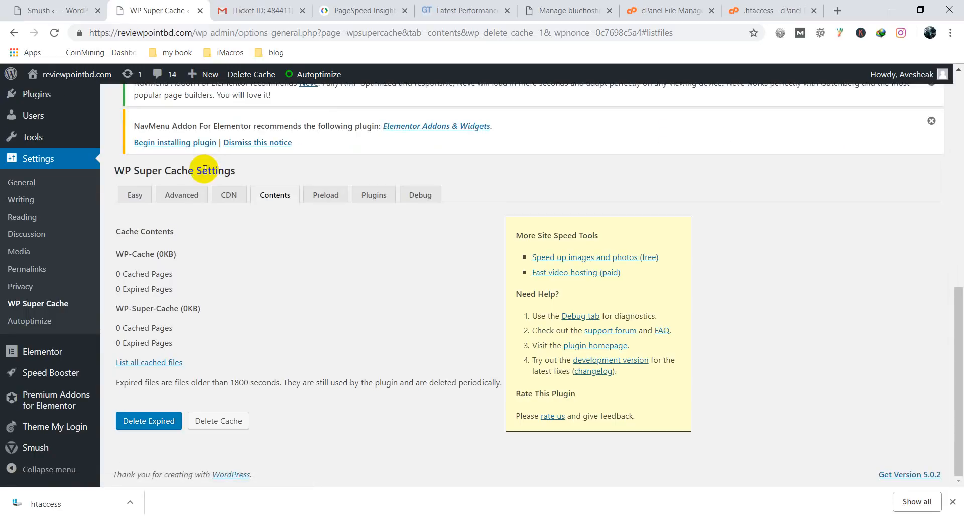
Step: Close the open .htaccess editor tab and reopen cPanel's File Manager at the public_html folder
scroll(204, 169, up, 5)
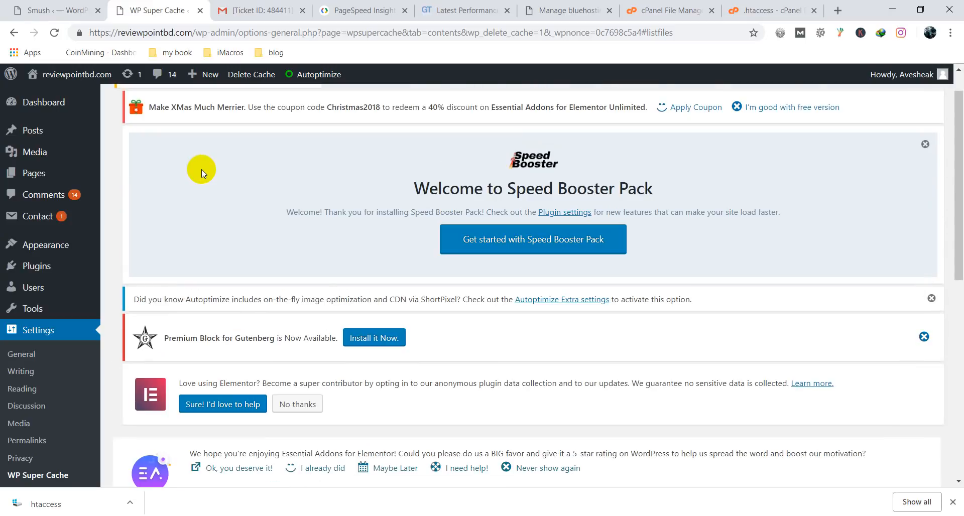
scroll(201, 169, up, 1)
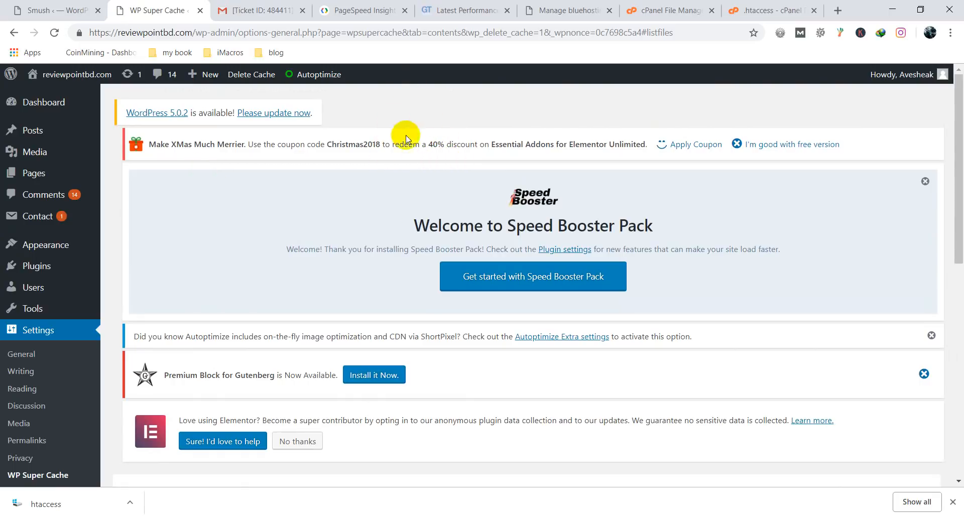
click(679, 9)
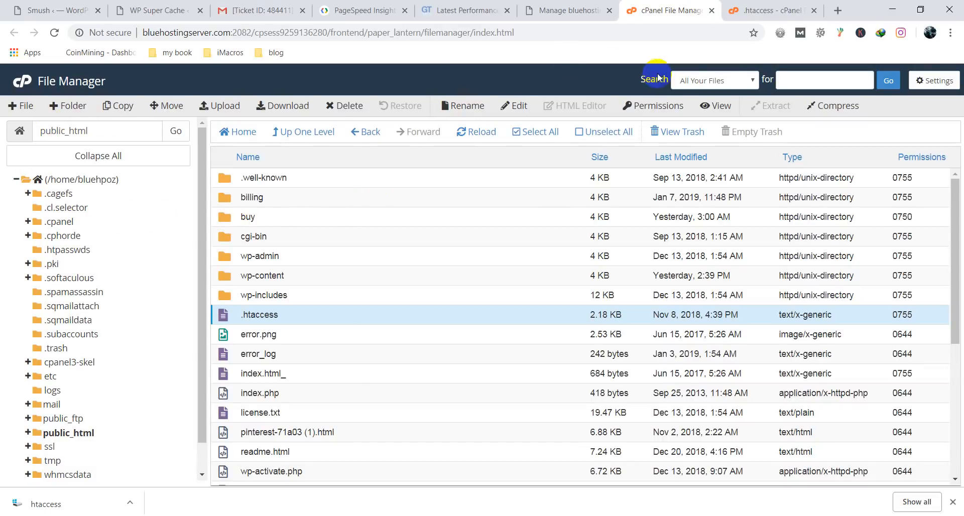
click(813, 10)
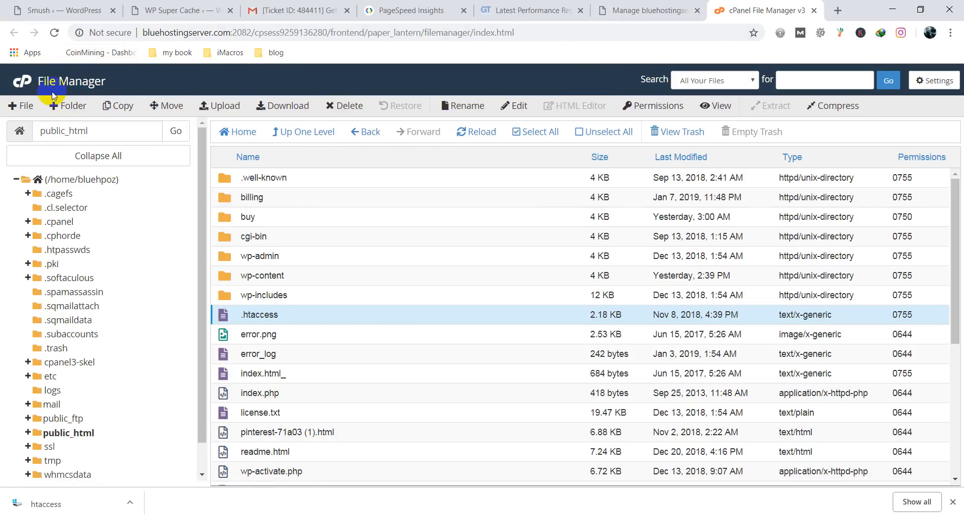
click(16, 85)
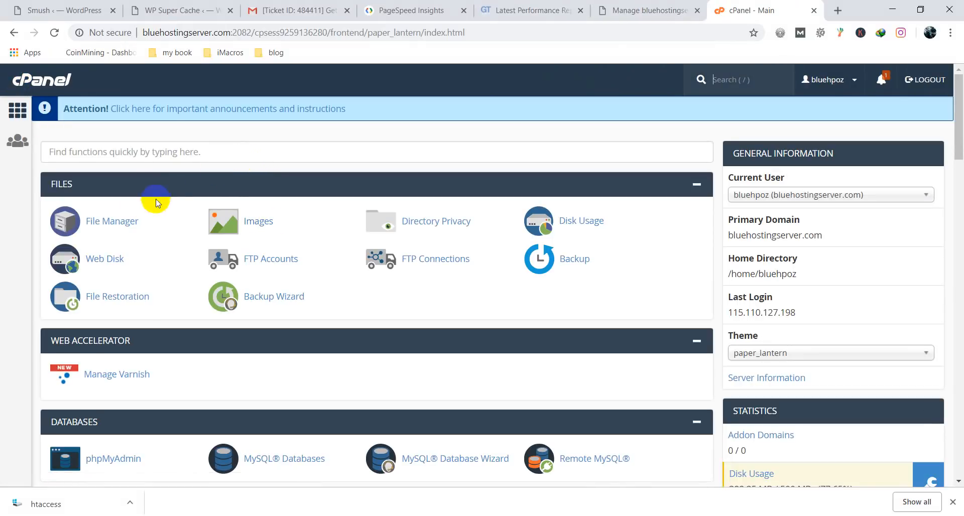
click(115, 222)
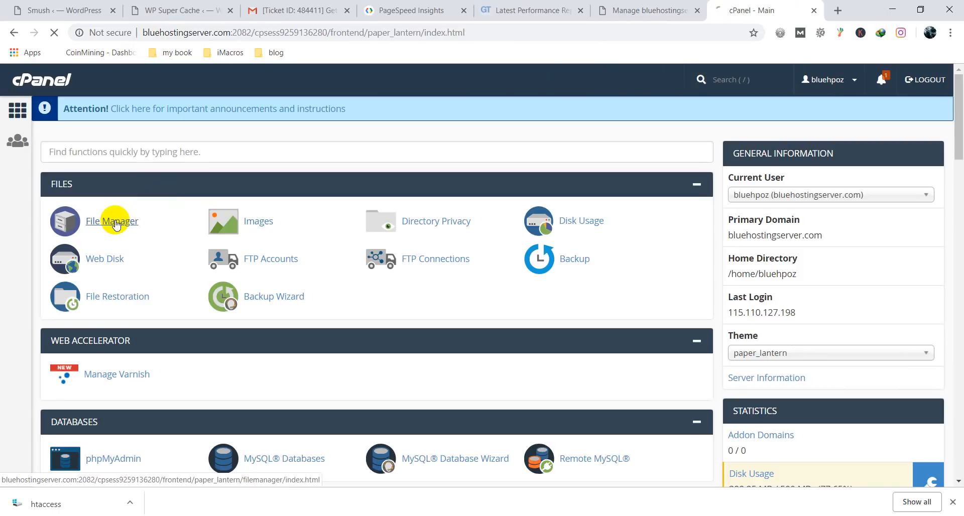
scroll(271, 206, down, 3)
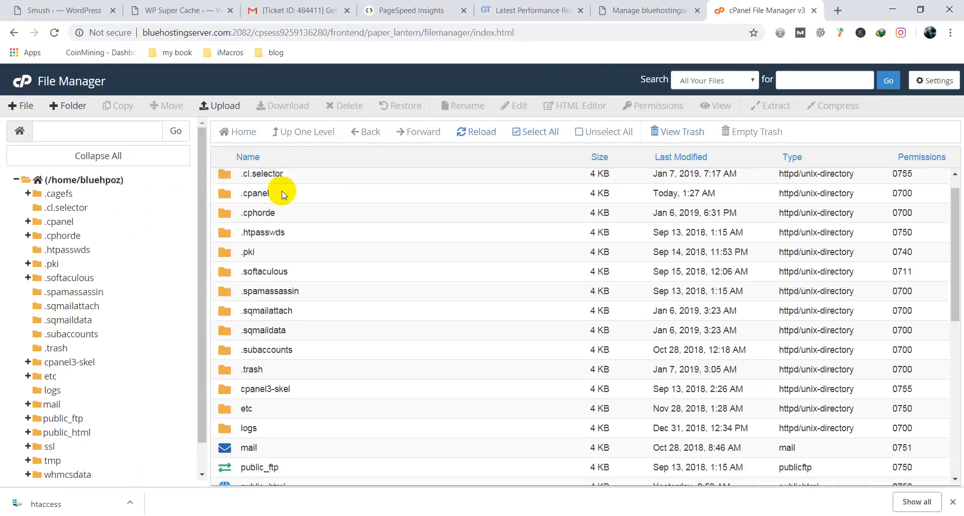
double_click(225, 387)
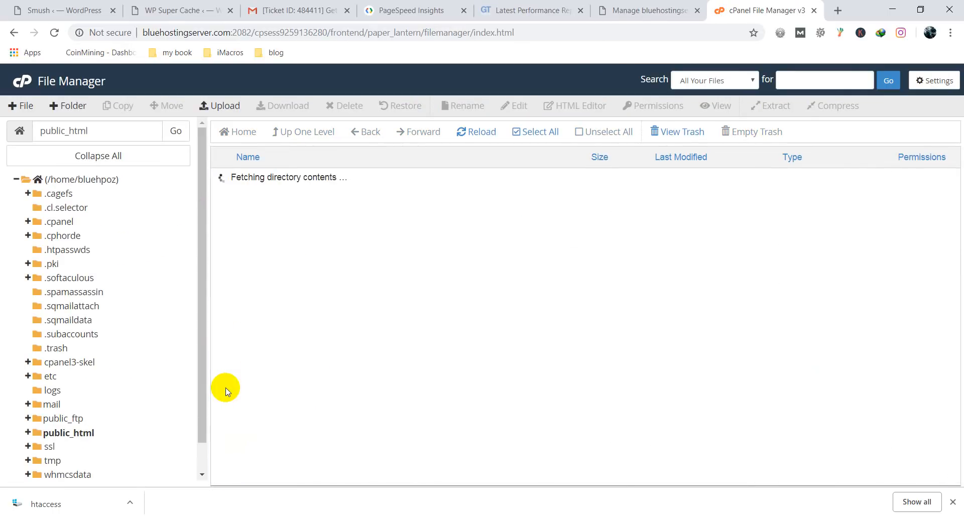
Step: Open the .htaccess file from the public_html folder for editing
scroll(242, 259, down, 3)
scroll(241, 253, up, 3)
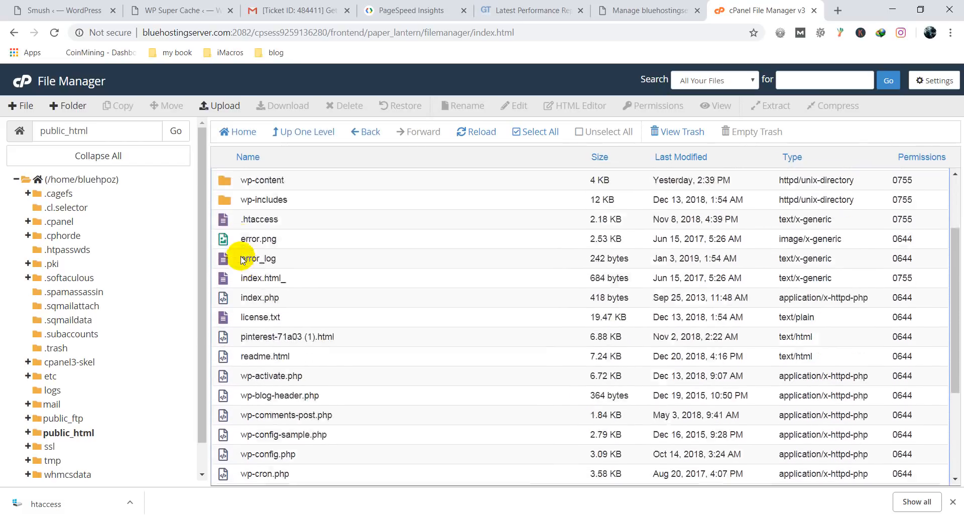
click(227, 316)
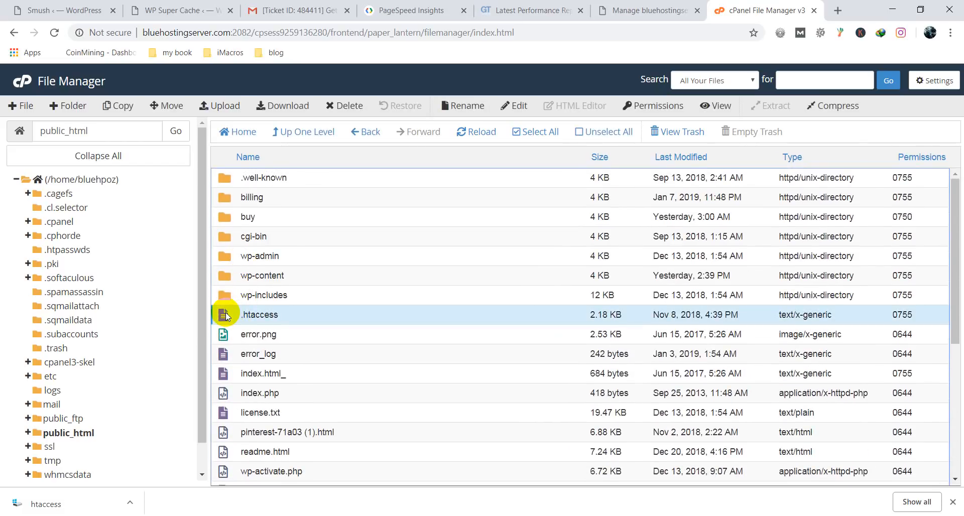
click(506, 107)
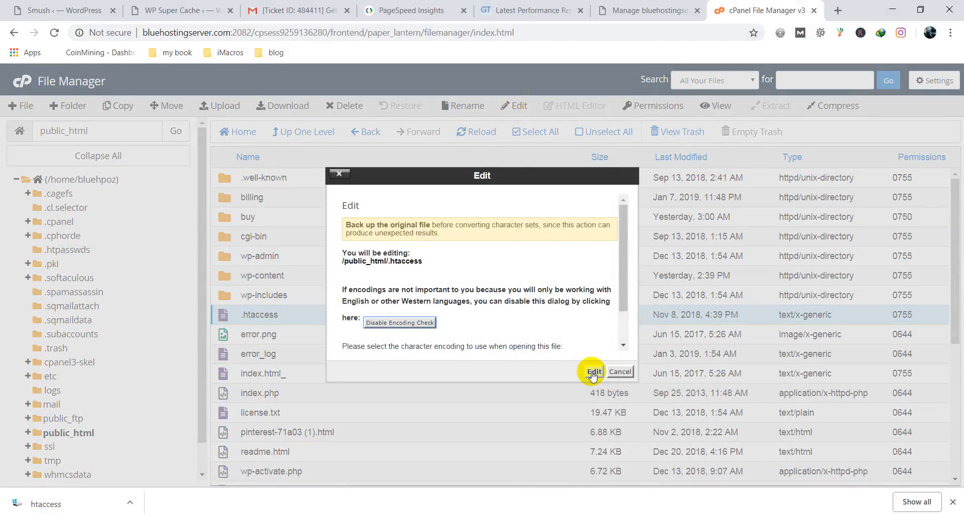
click(592, 372)
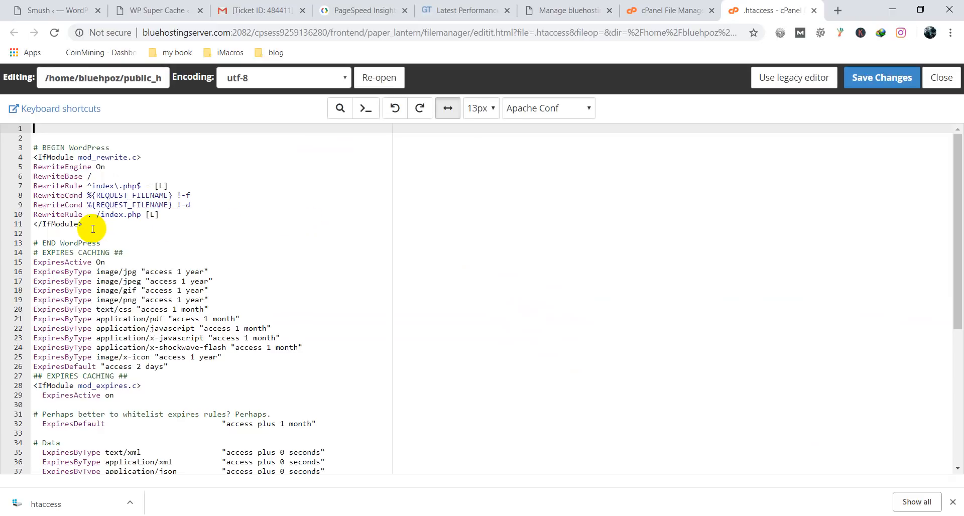
Step: Examine the .htaccess file's WordPress rewrite block and highlight the expires caching rules from "# END WordPress" to the final </IfModule>
drag(90, 229, 25, 146)
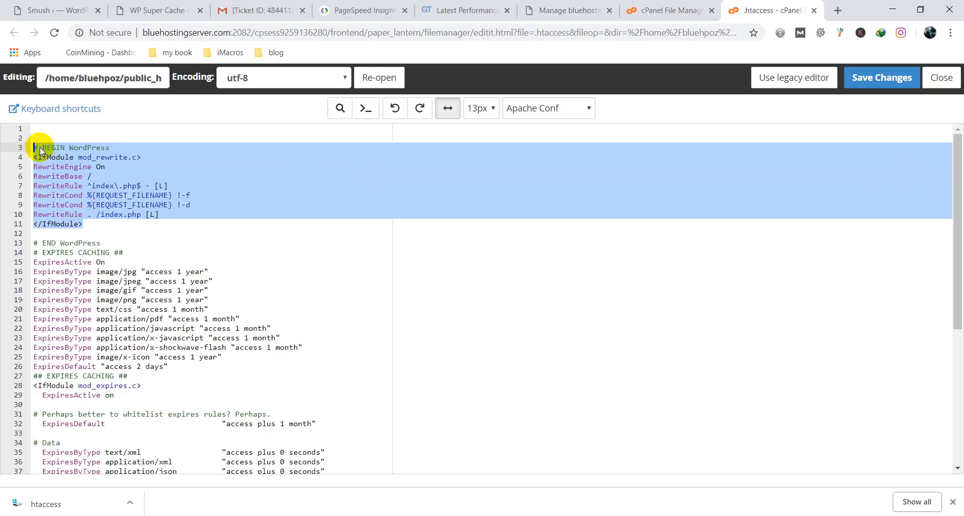
click(100, 236)
drag(35, 243, 173, 216)
drag(191, 295, 209, 458)
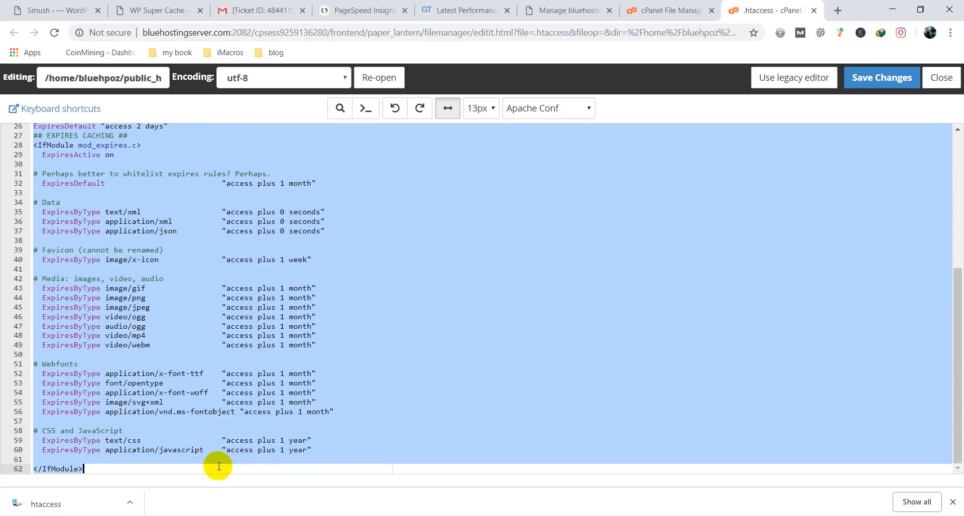
scroll(214, 381, up, 3)
scroll(170, 290, up, 1)
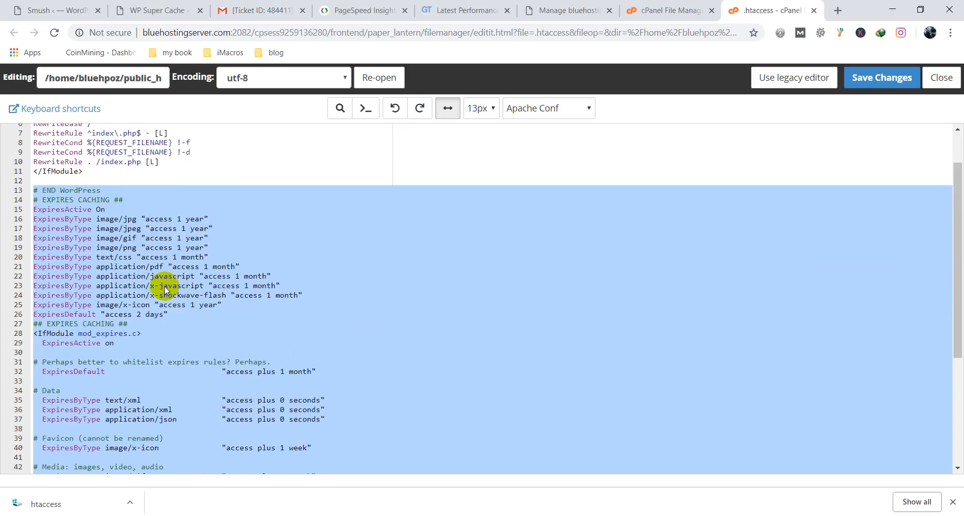
click(153, 201)
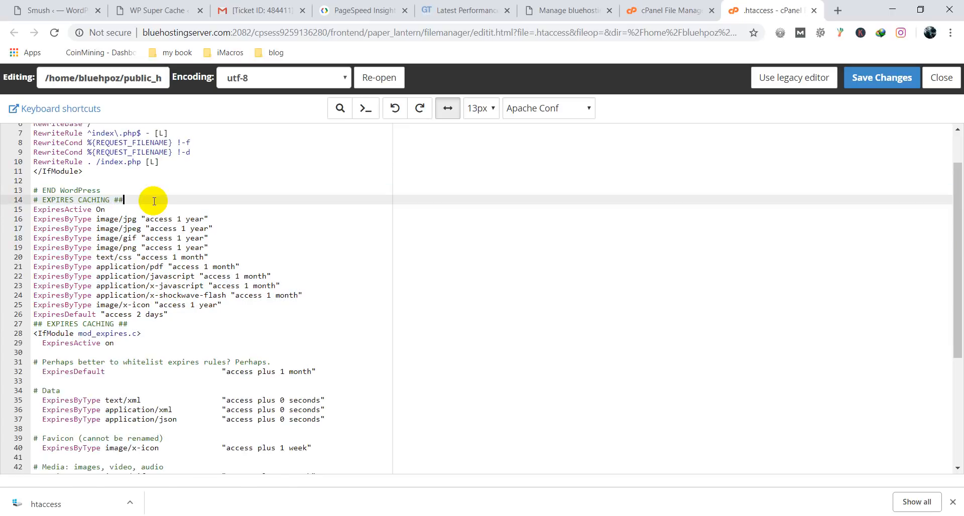
click(34, 190)
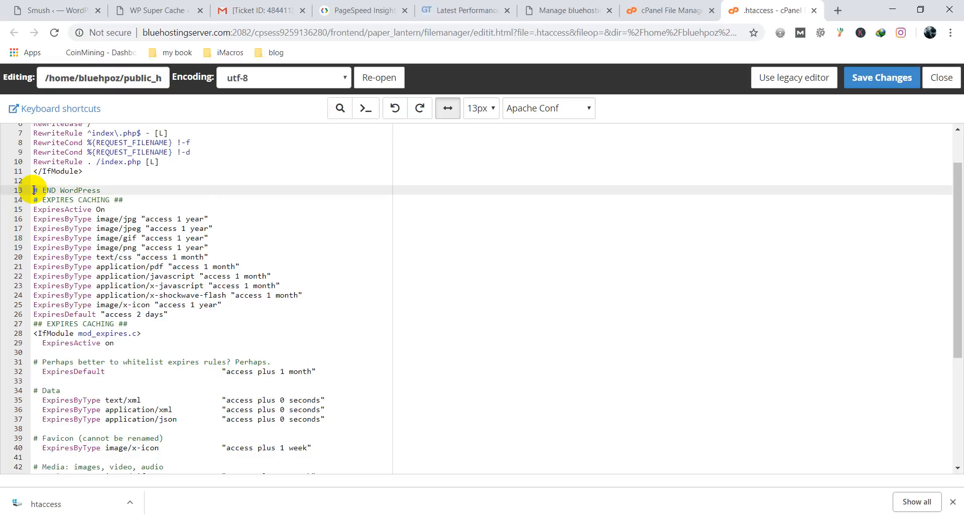
drag(36, 190, 259, 492)
scroll(133, 241, up, 3)
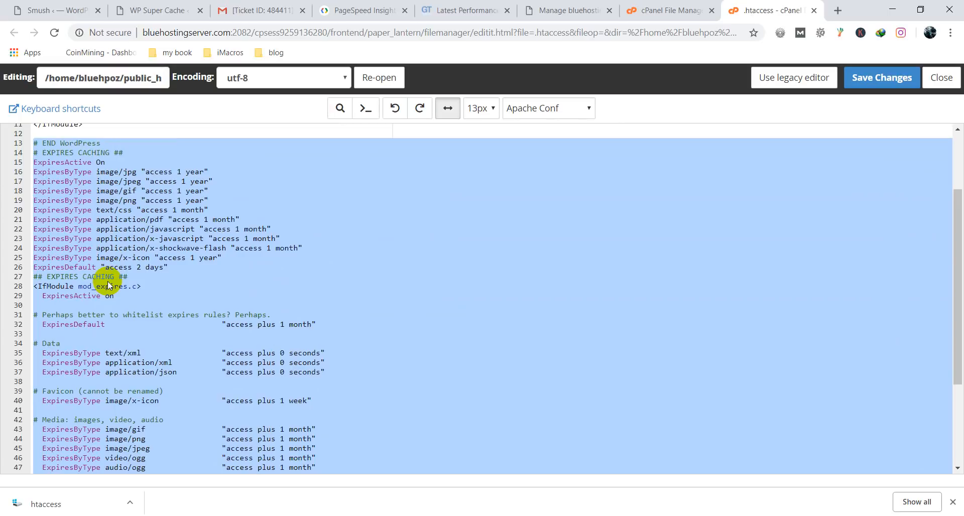
scroll(109, 285, up, 2)
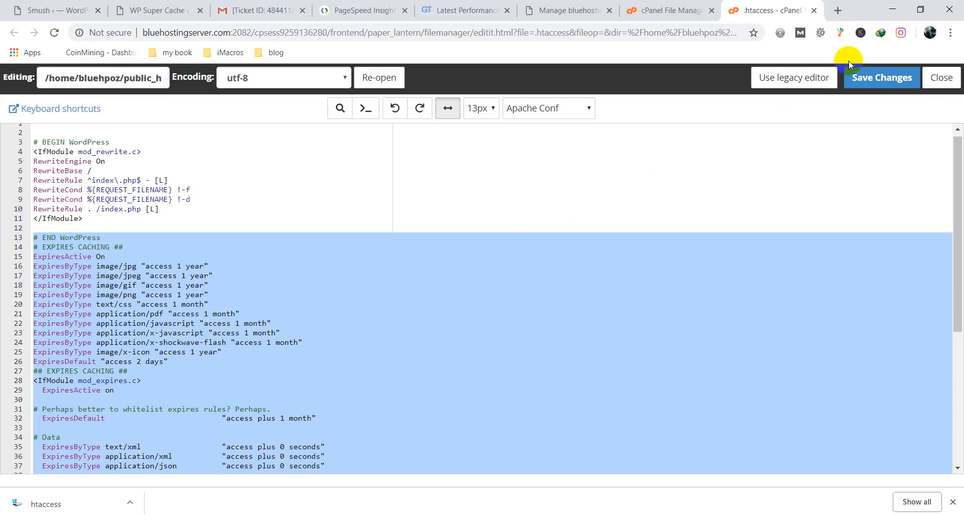
Step: Close the .htaccess editor, cPanel File Manager and hosting management tabs without changing the file
click(814, 10)
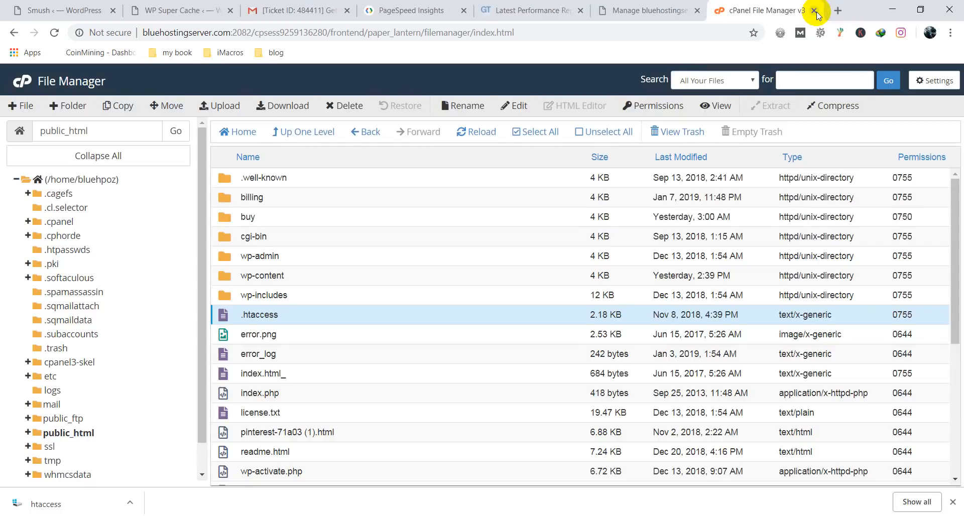
click(814, 11)
click(816, 12)
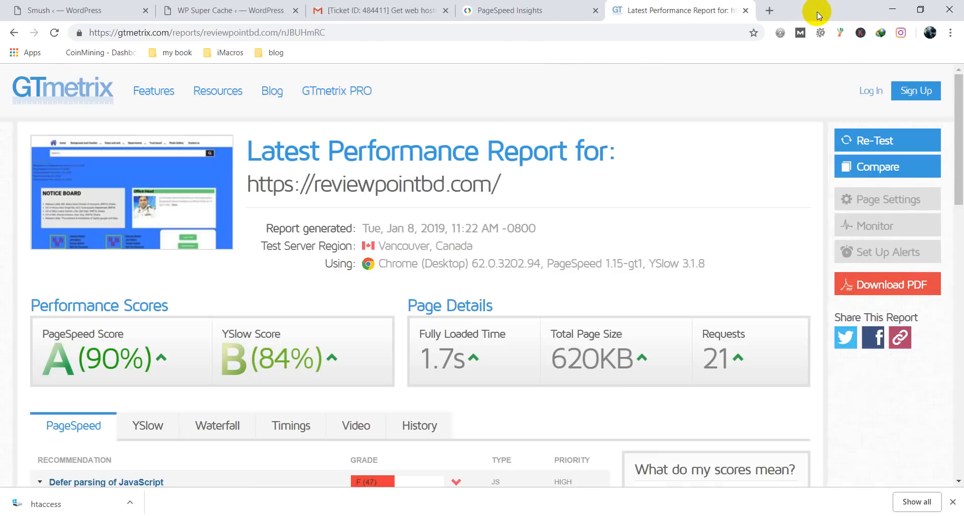
Step: Return to the site's WP Super Cache settings page and delete the Autoptimize cache
click(234, 10)
mouse_move(301, 75)
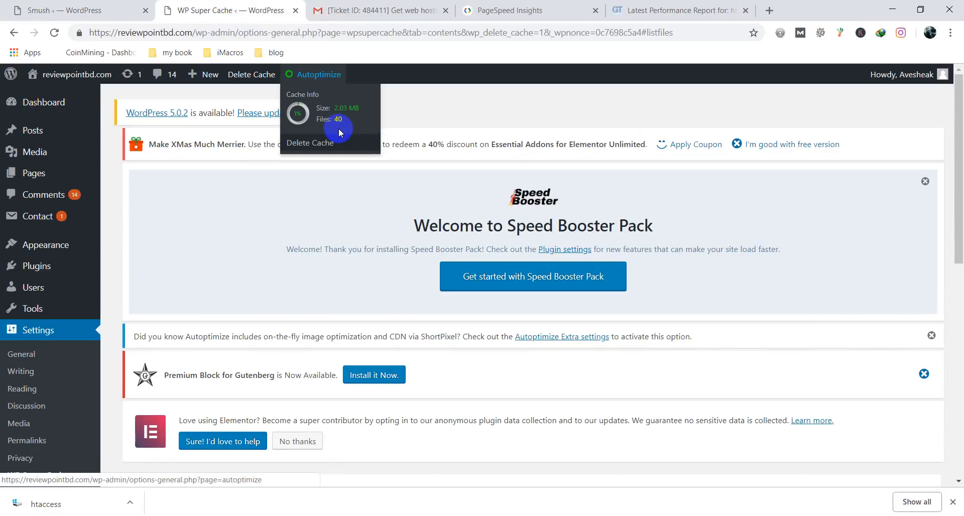
click(343, 152)
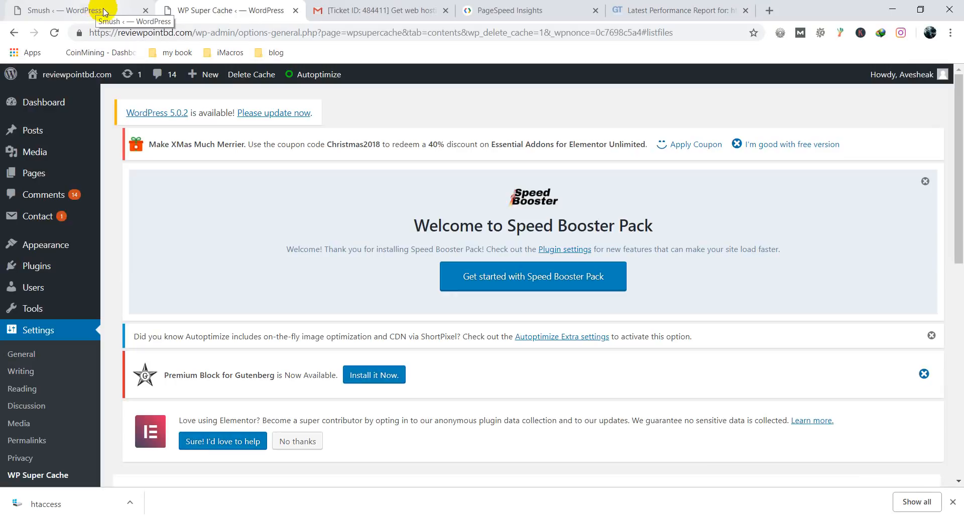
mouse_move(291, 73)
click(331, 144)
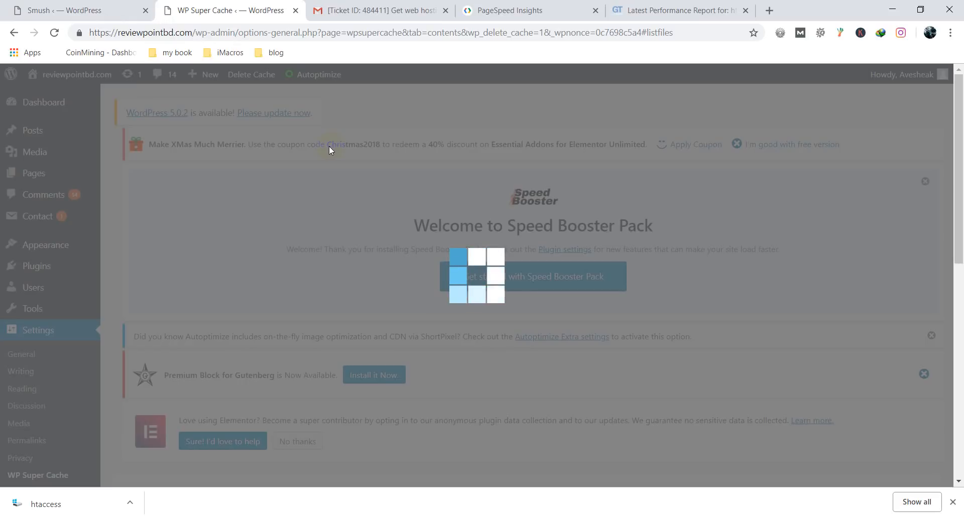
Step: Close the old PageSpeed Insights and GTmetrix report tabs
click(588, 11)
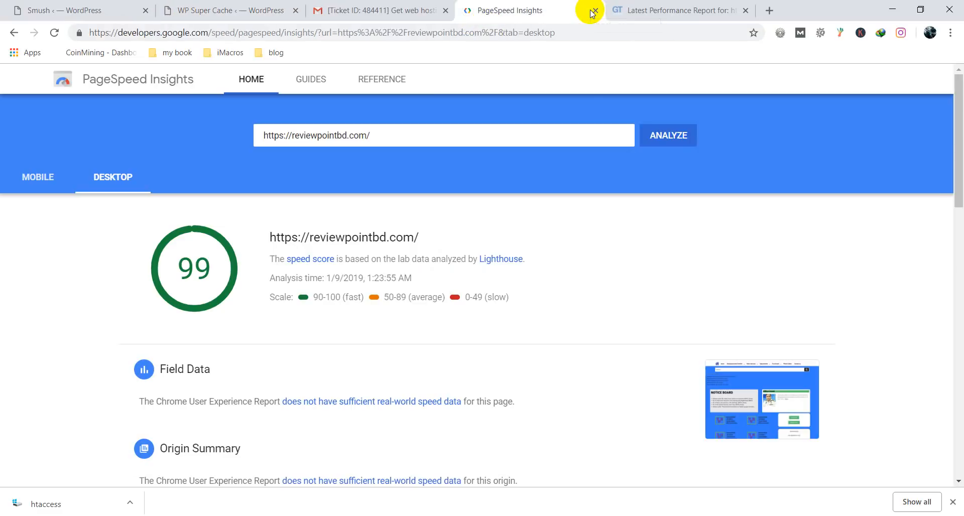
click(595, 11)
click(592, 11)
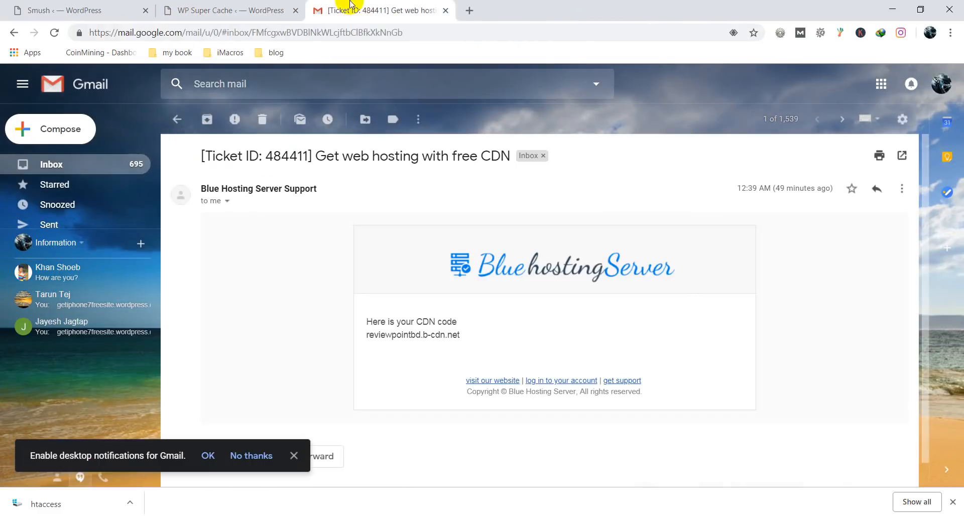
Step: Open GTmetrix.com in a new browser tab
click(474, 11)
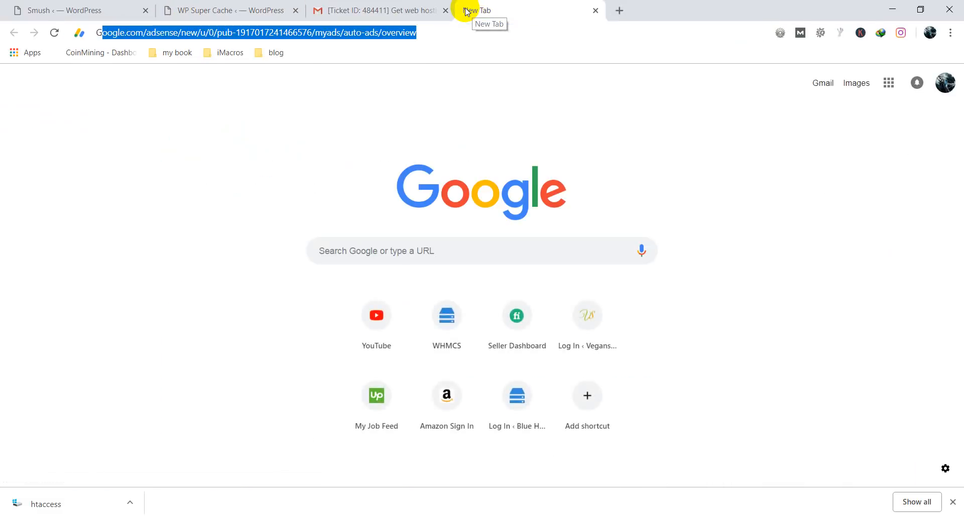
text(GTmetrix.com)
key(Return)
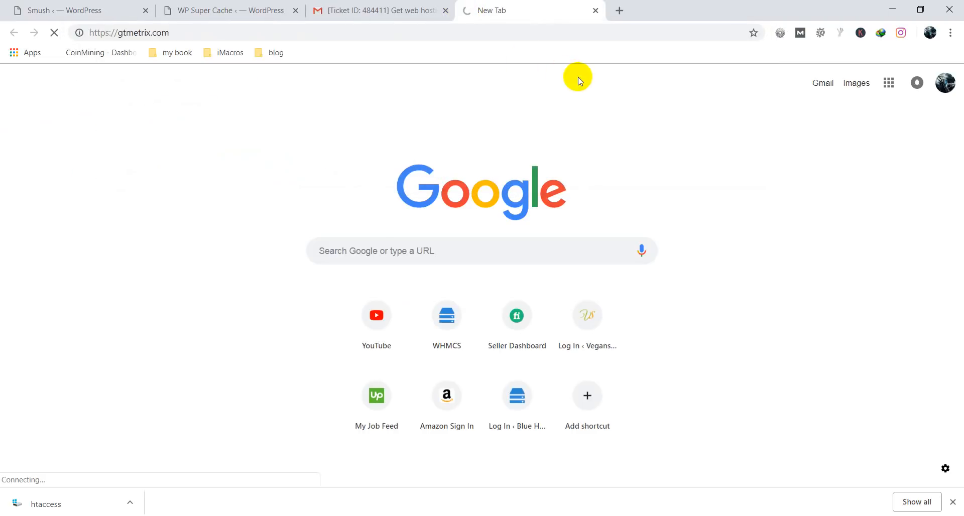
click(618, 10)
text(GOOG)
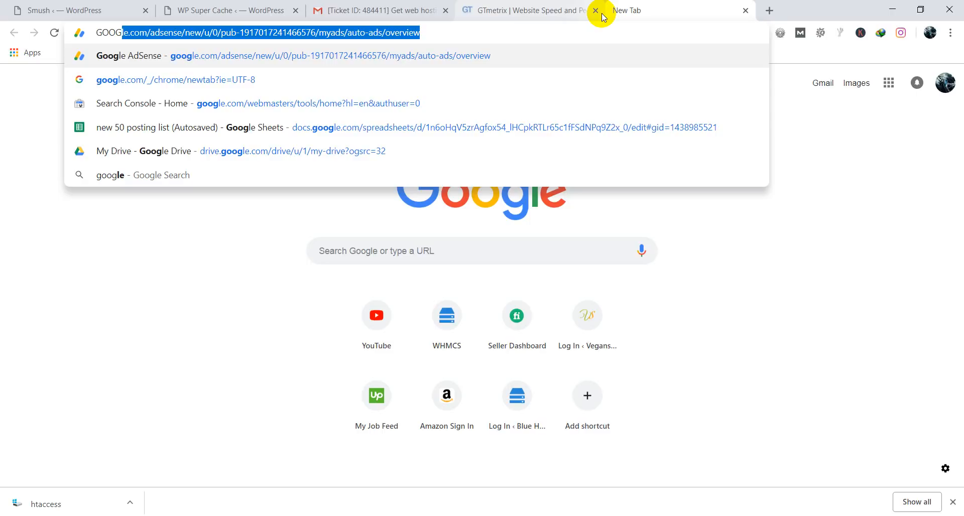
text( PAGE)
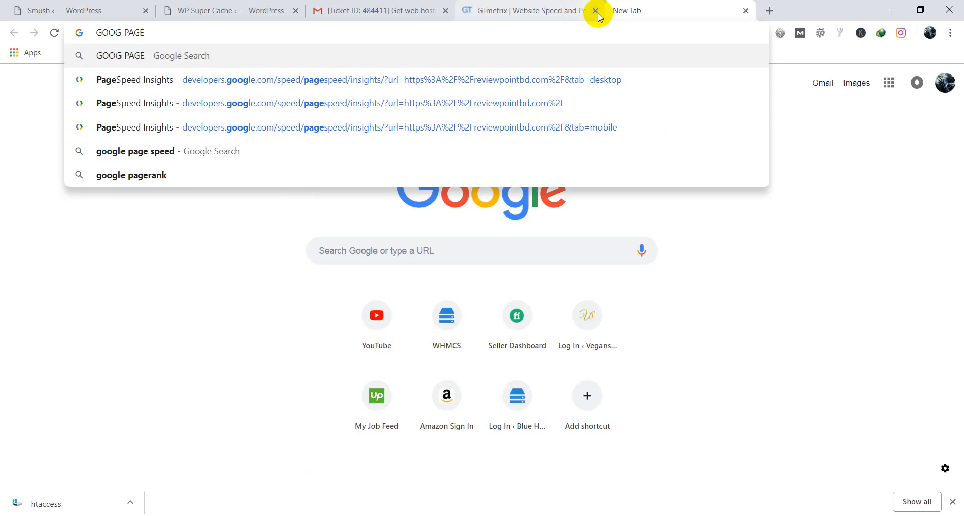
key(Down)
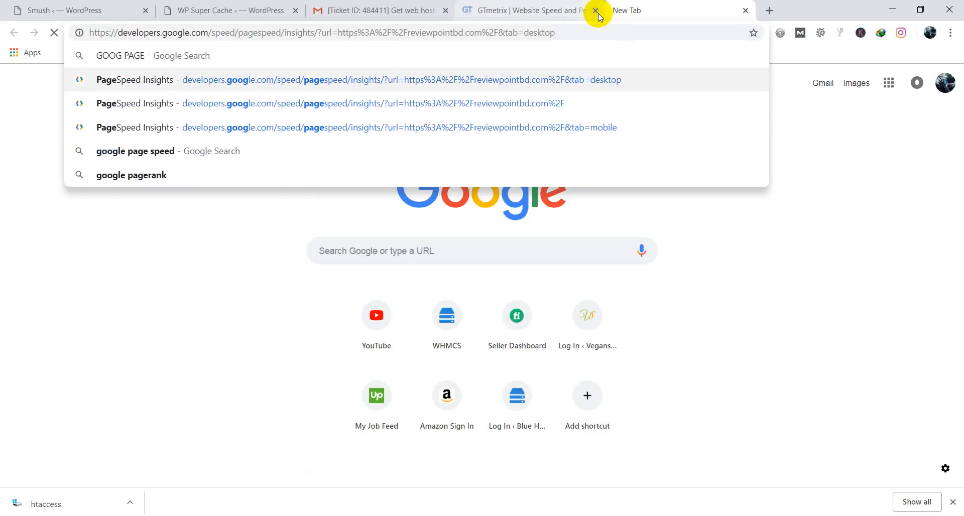
key(Return)
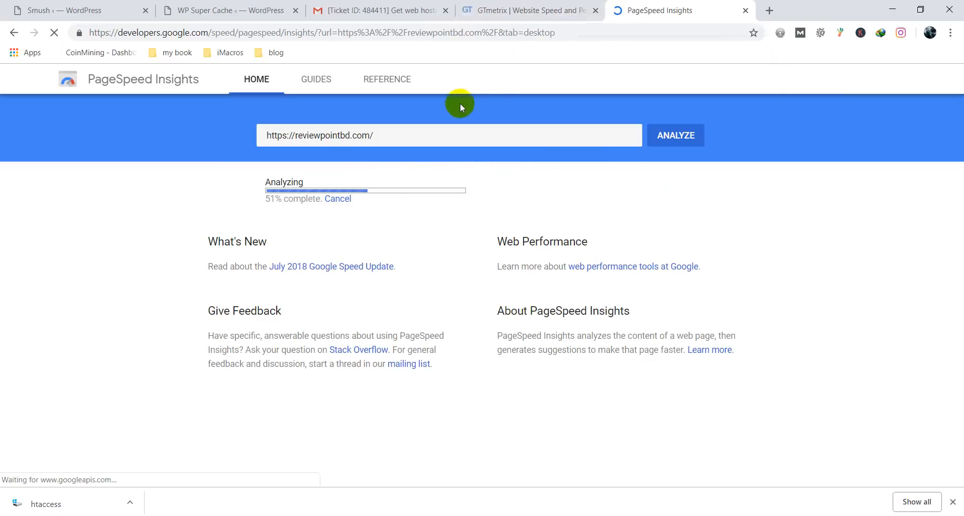
click(515, 5)
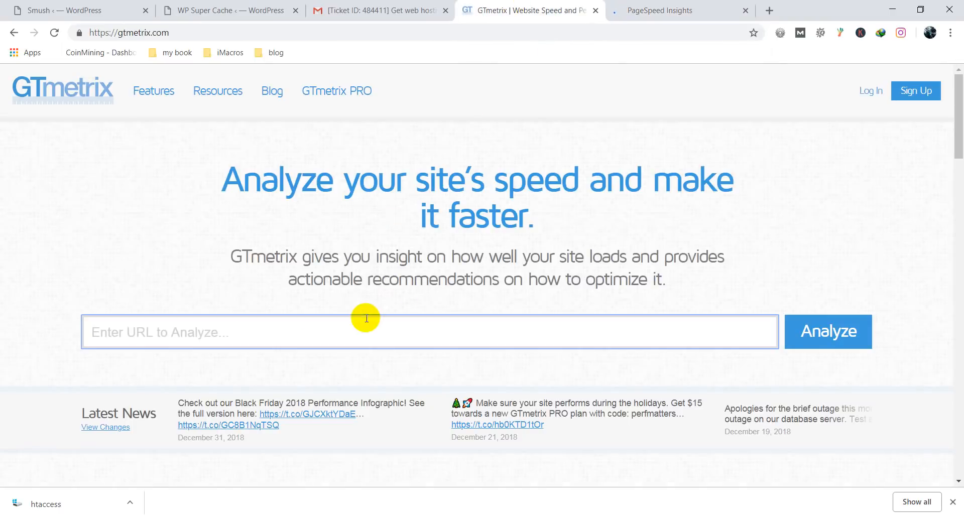
click(622, 7)
click(245, 145)
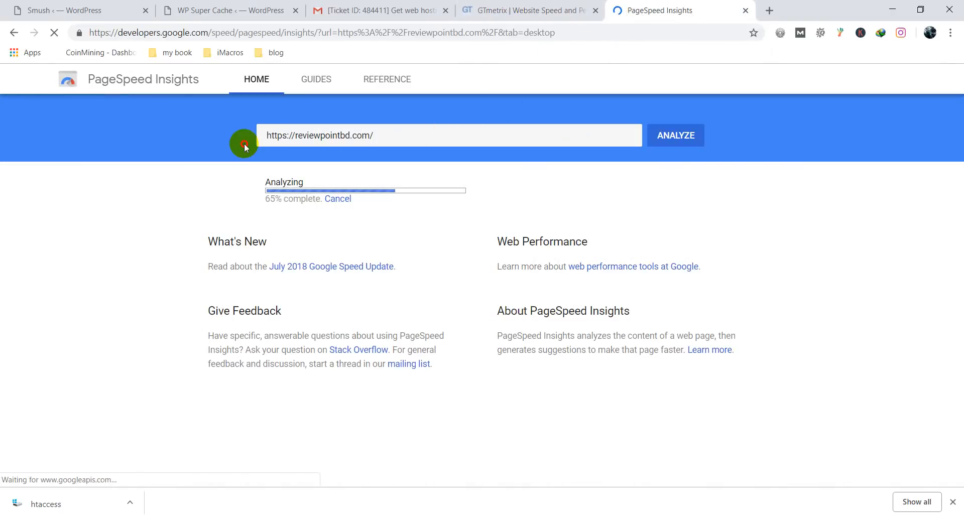
drag(386, 134, 275, 139)
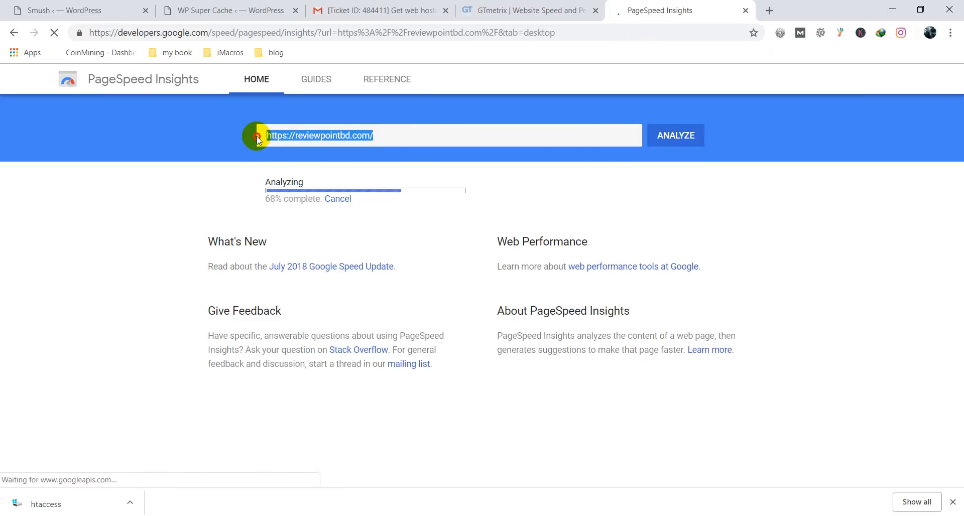
key(ctrl+c)
click(577, 9)
click(294, 317)
key(ctrl+v)
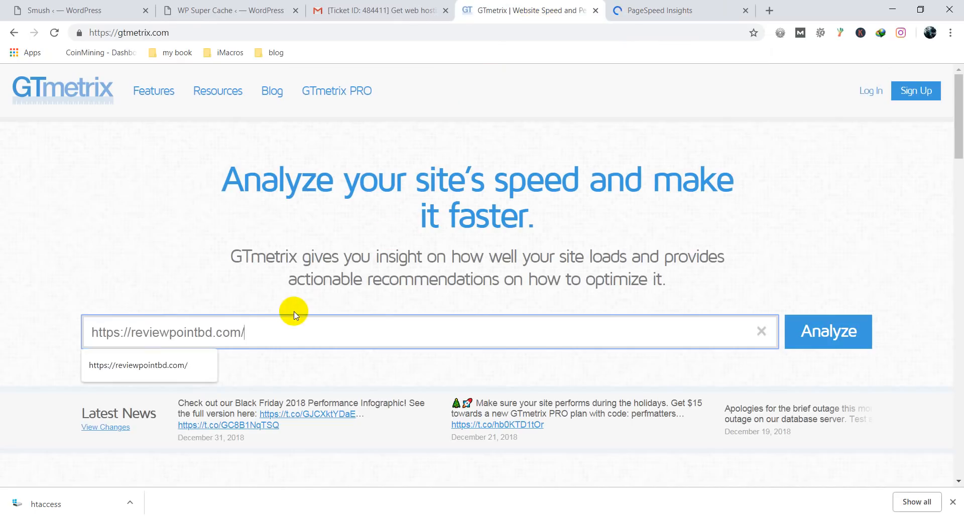
click(833, 333)
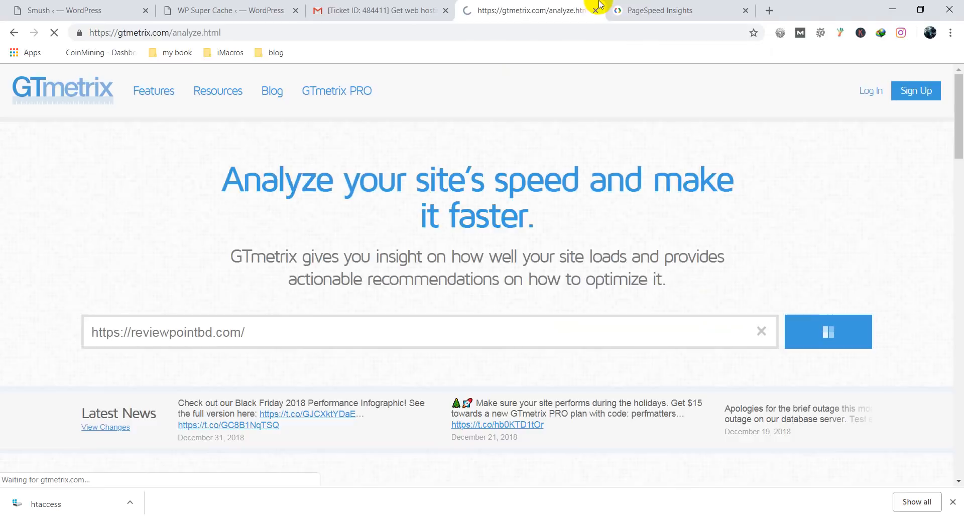
click(657, 4)
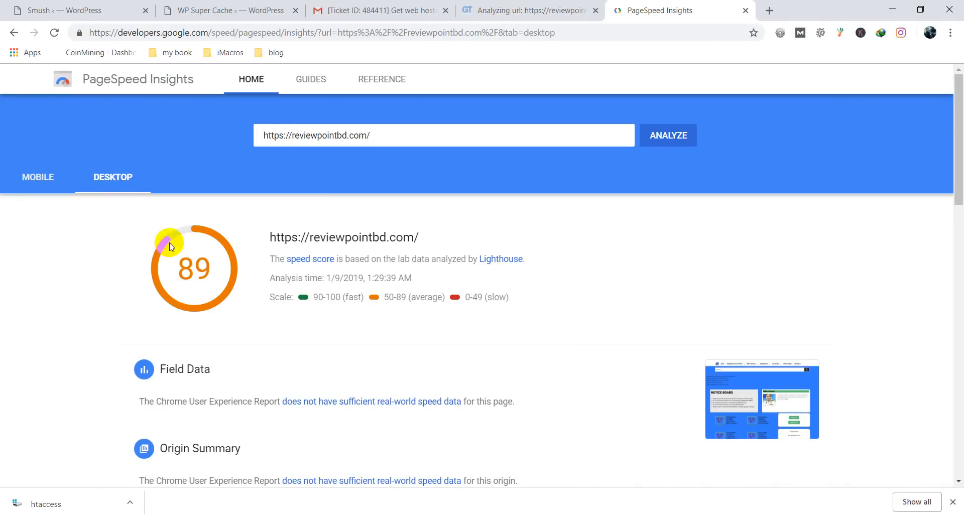
click(29, 182)
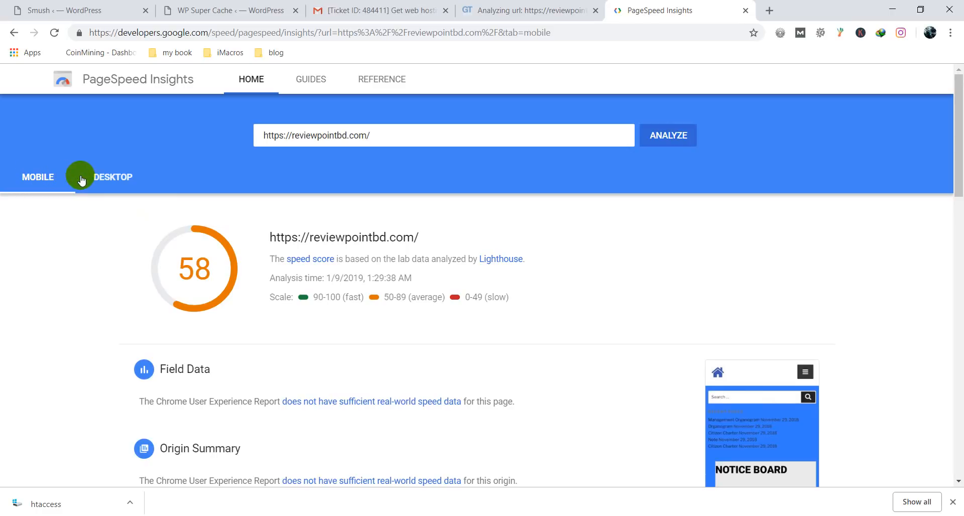
click(115, 180)
click(38, 182)
click(484, 9)
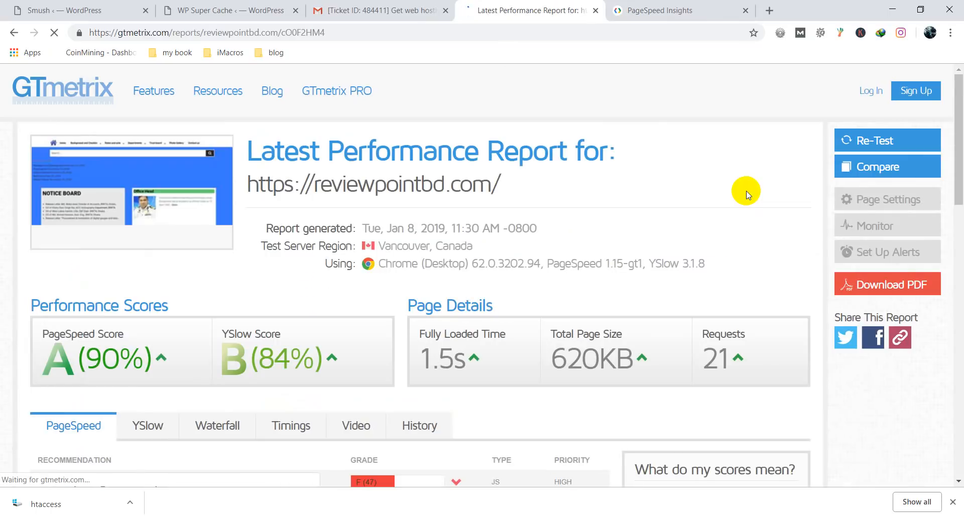
scroll(746, 195, down, 1)
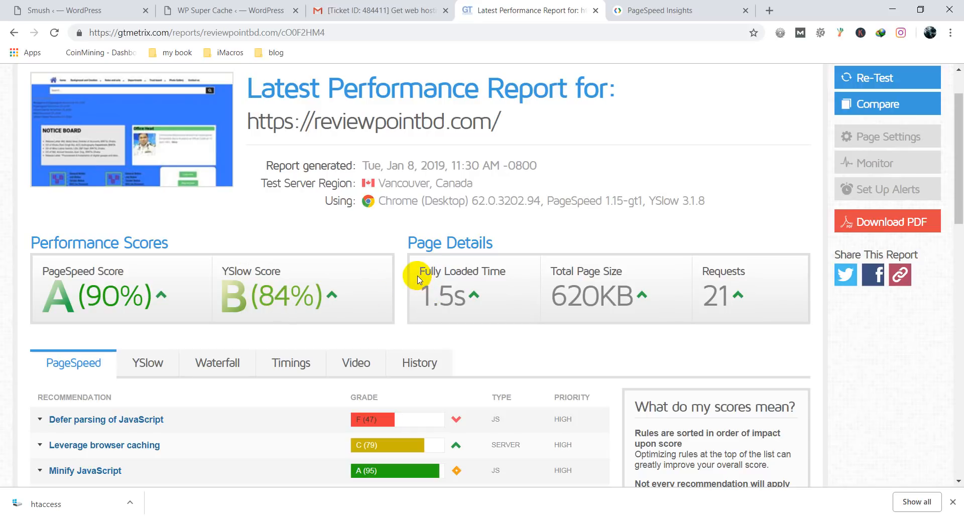
scroll(423, 275, down, 1)
scroll(305, 255, down, 3)
scroll(305, 255, up, 4)
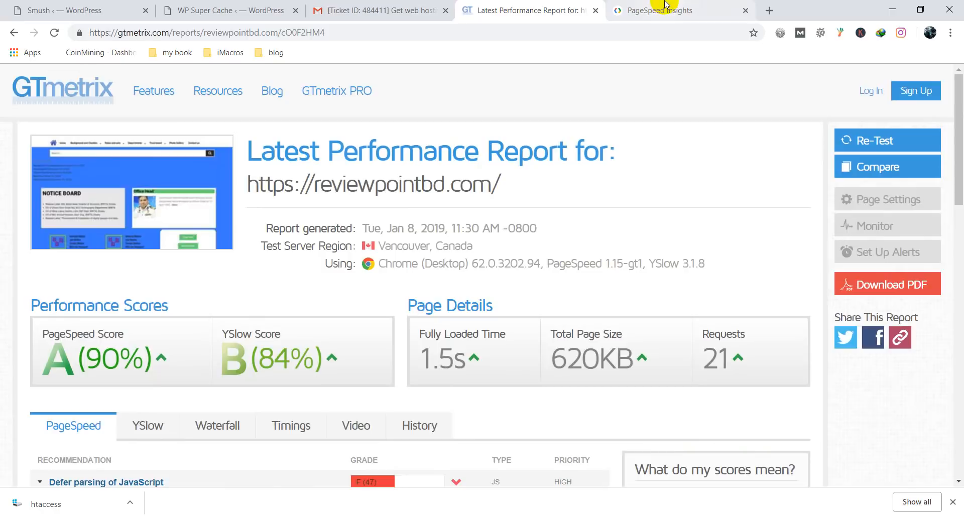
click(657, 10)
click(112, 184)
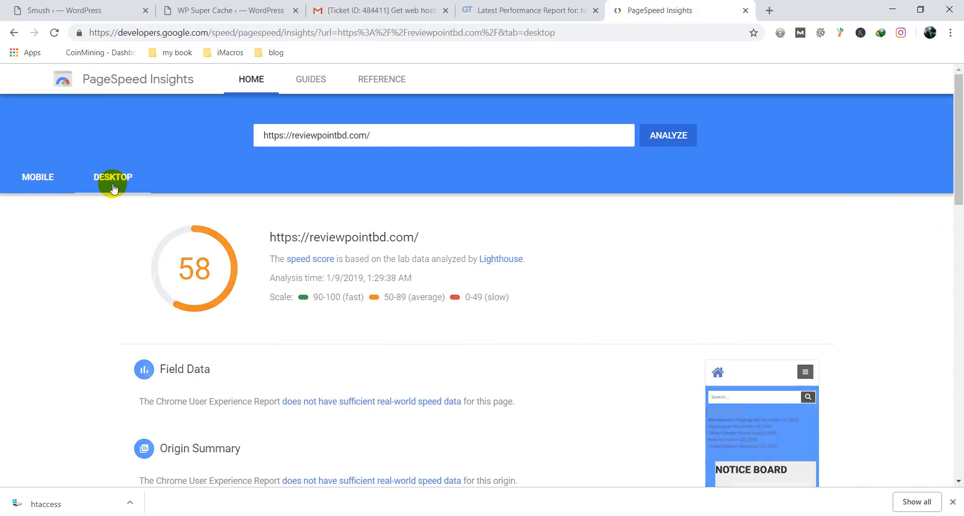
click(54, 34)
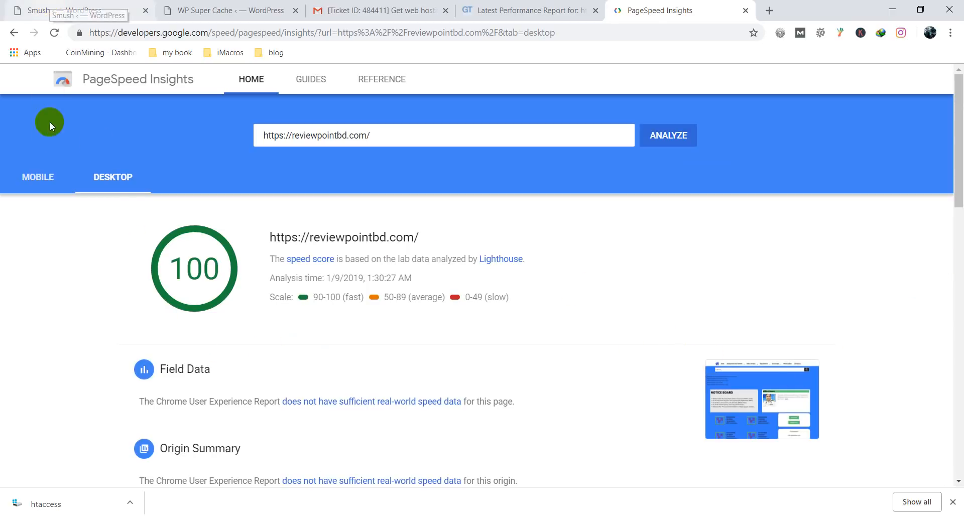
Step: Check the mobile score against the desktop score in the rerun PageSpeed Insights report
click(45, 182)
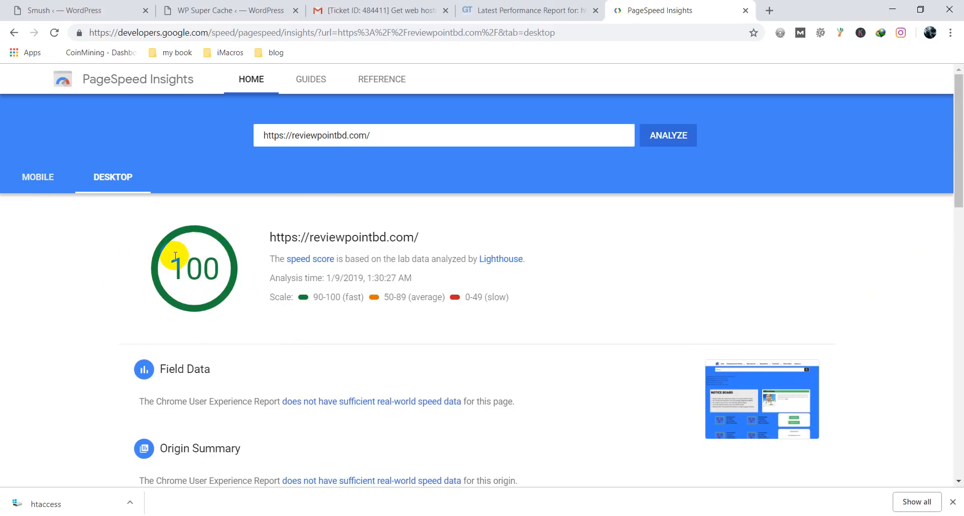
click(38, 181)
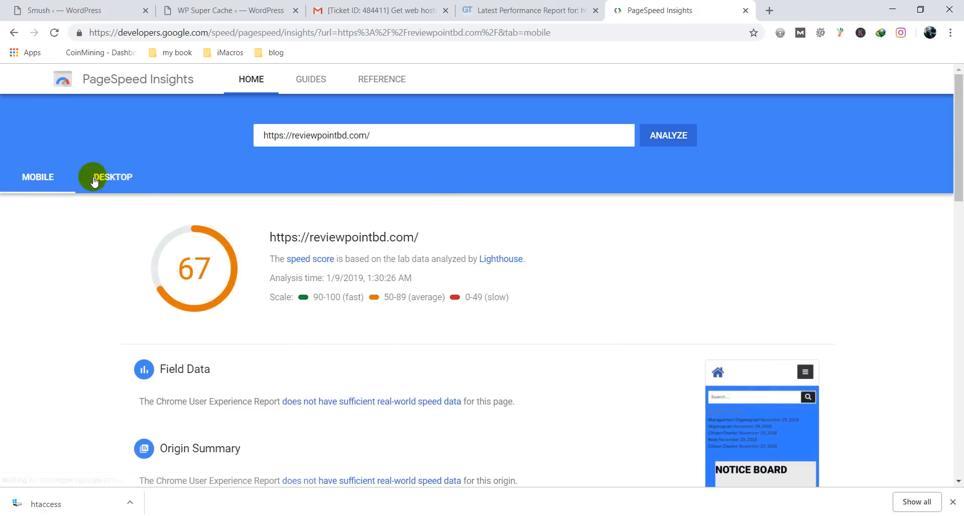
click(121, 176)
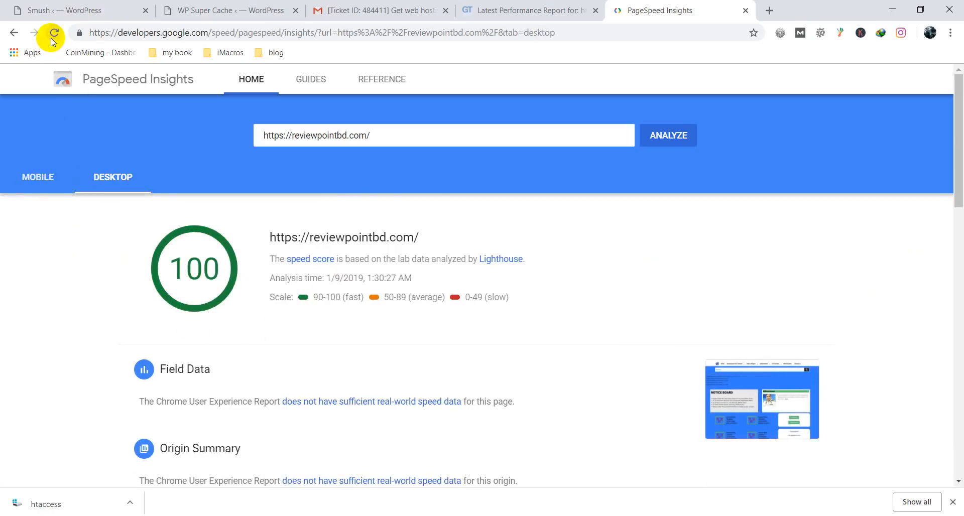
click(33, 179)
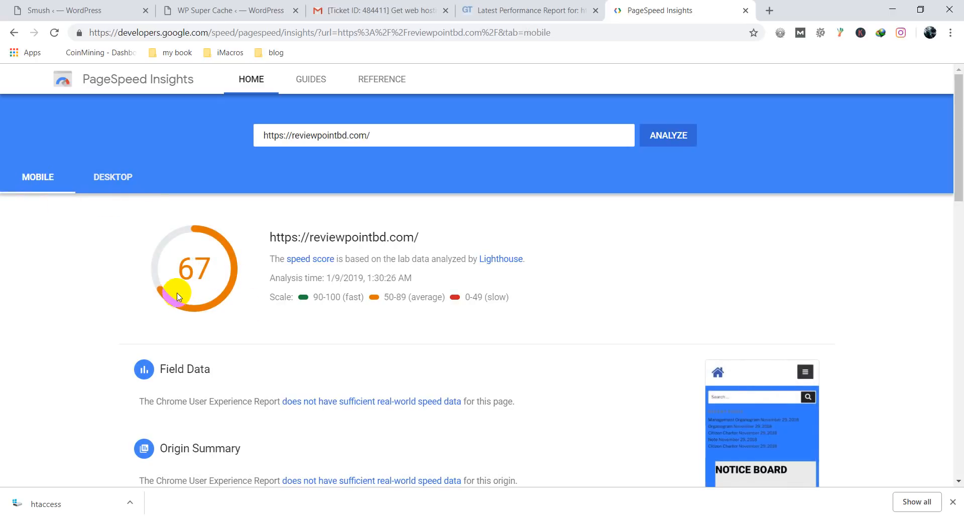
click(104, 184)
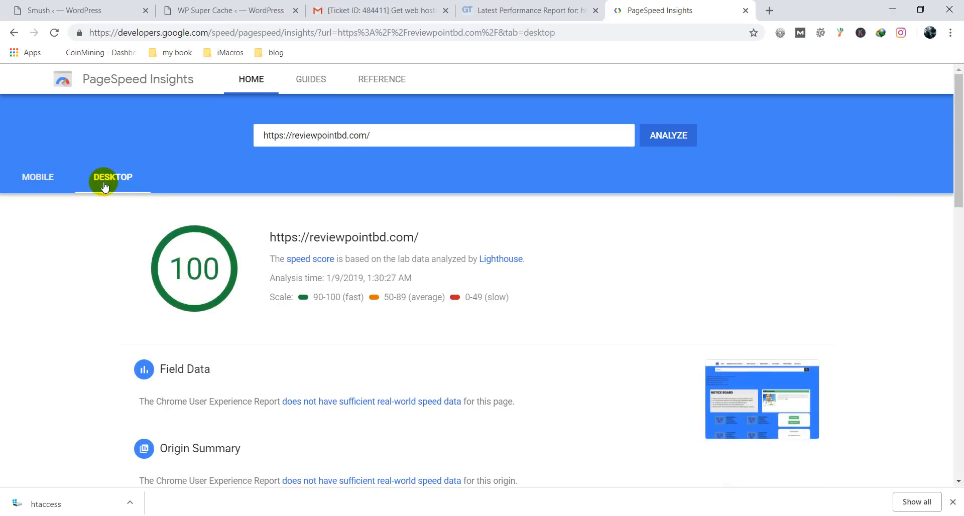
Step: Examine the YSlow recommendations and their grades in the GTmetrix report
click(500, 8)
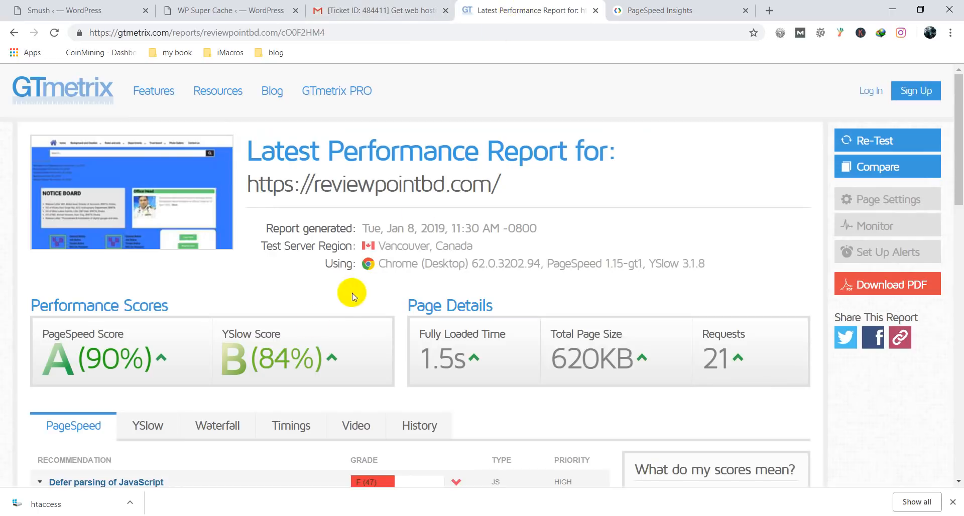
scroll(166, 321, down, 3)
click(143, 300)
scroll(140, 301, down, 3)
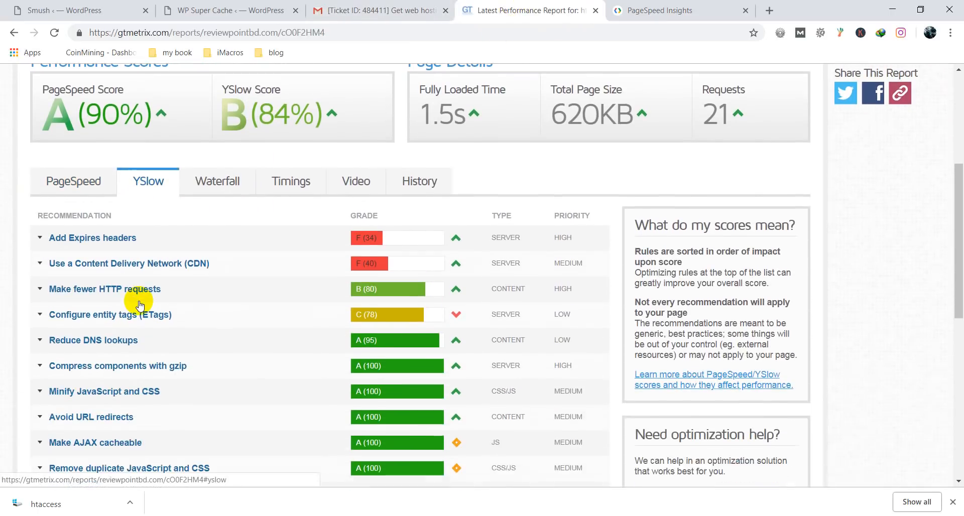
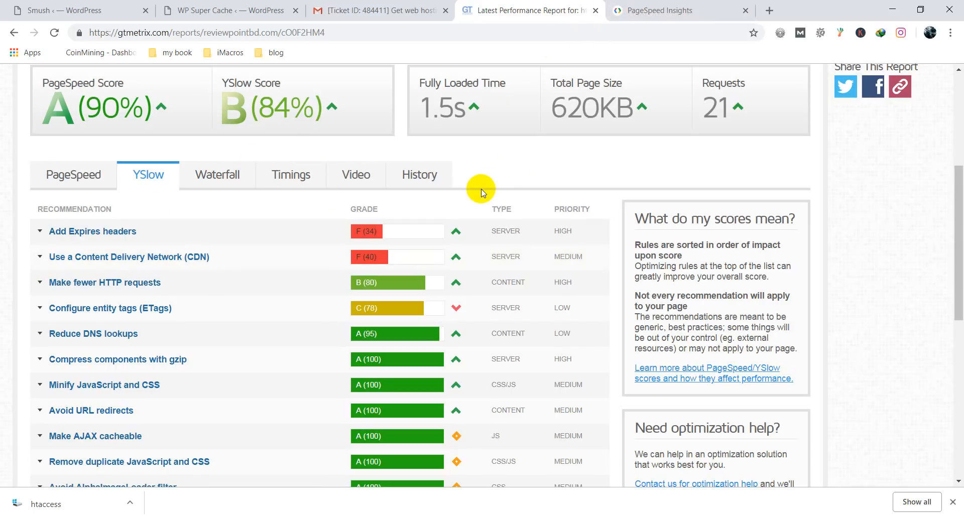
scroll(115, 101, down, 3)
scroll(131, 194, up, 5)
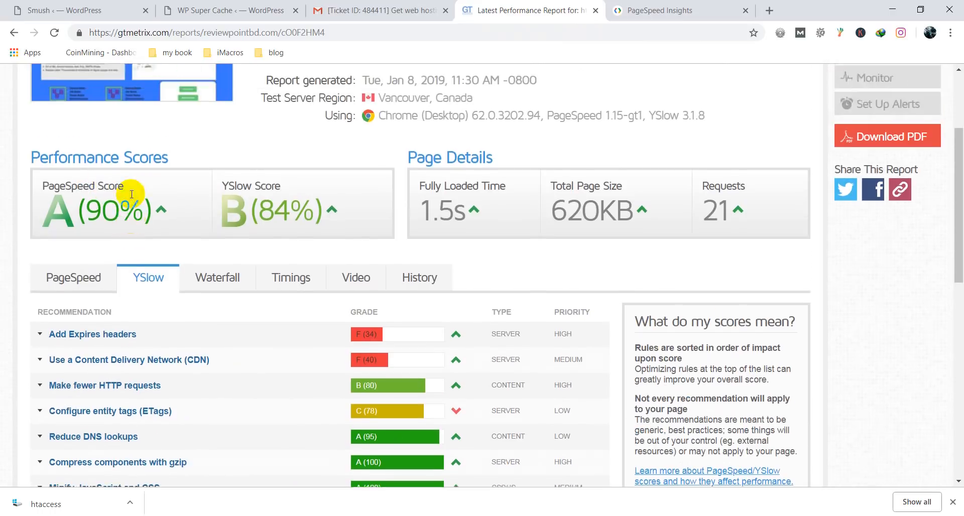
scroll(131, 193, up, 2)
Step: Open bluehostingserver.com in a new browser tab
click(768, 10)
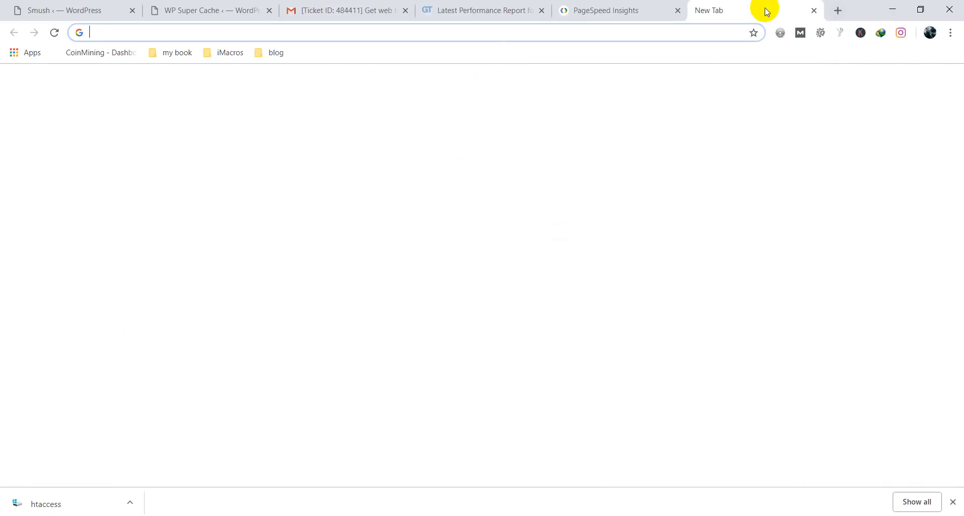
text(B)
key(Return)
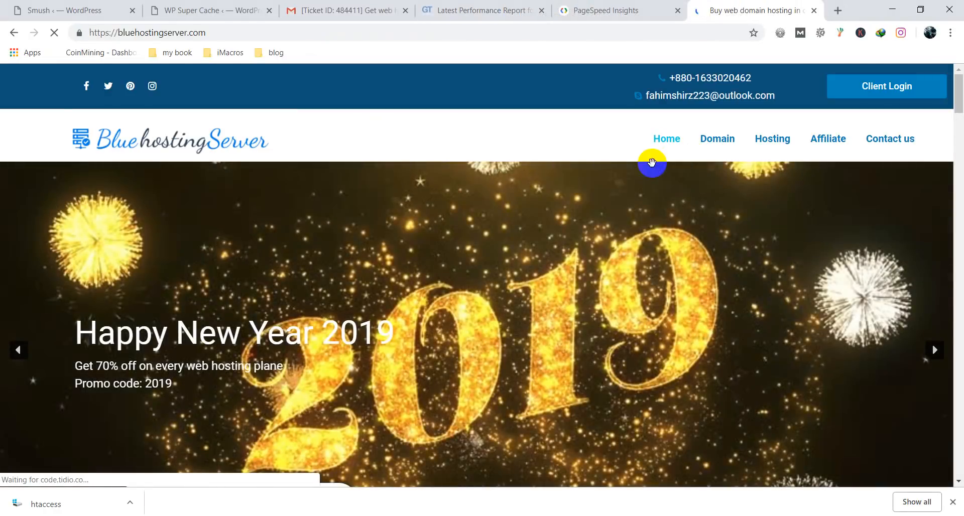
Step: Look through the hosting provider's homepage, including the domain prices and the Basic and Economy plans
scroll(546, 185, down, 10)
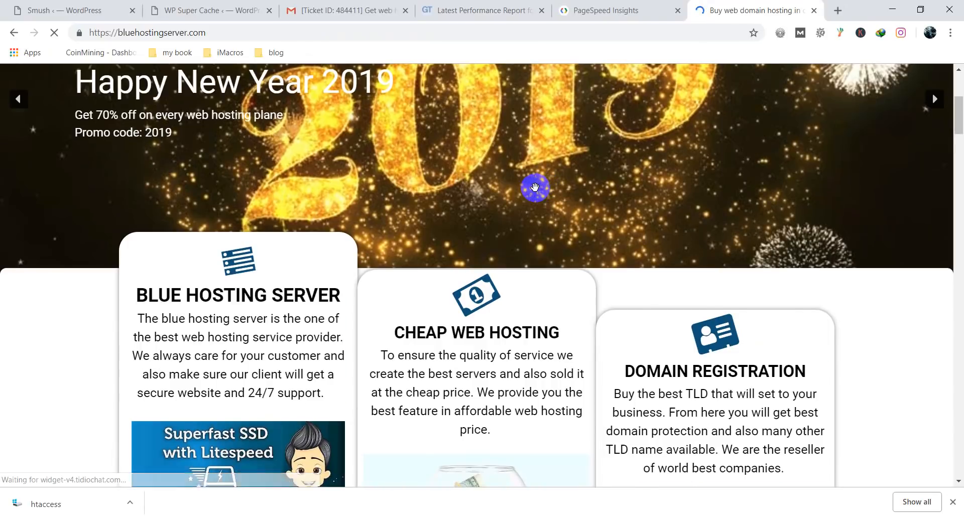
scroll(466, 194, down, 5)
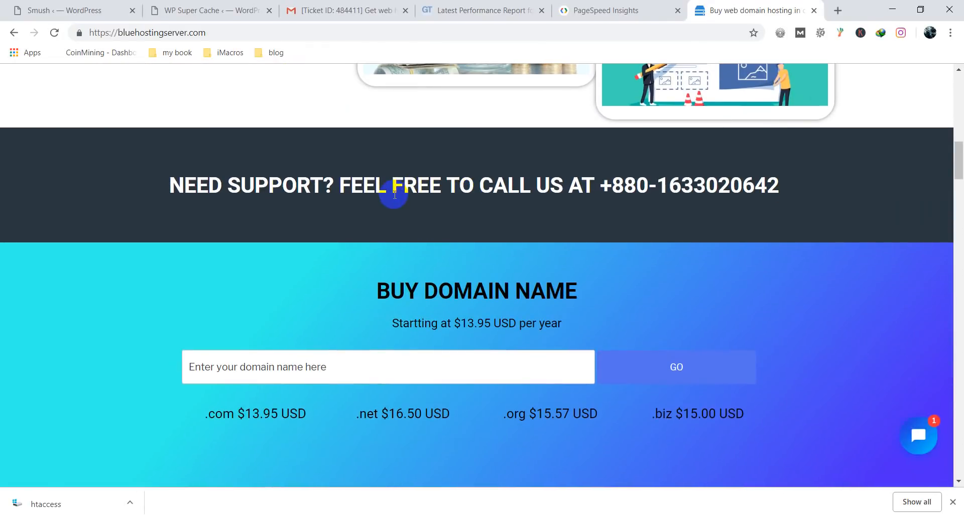
scroll(391, 196, down, 3)
scroll(392, 196, down, 3)
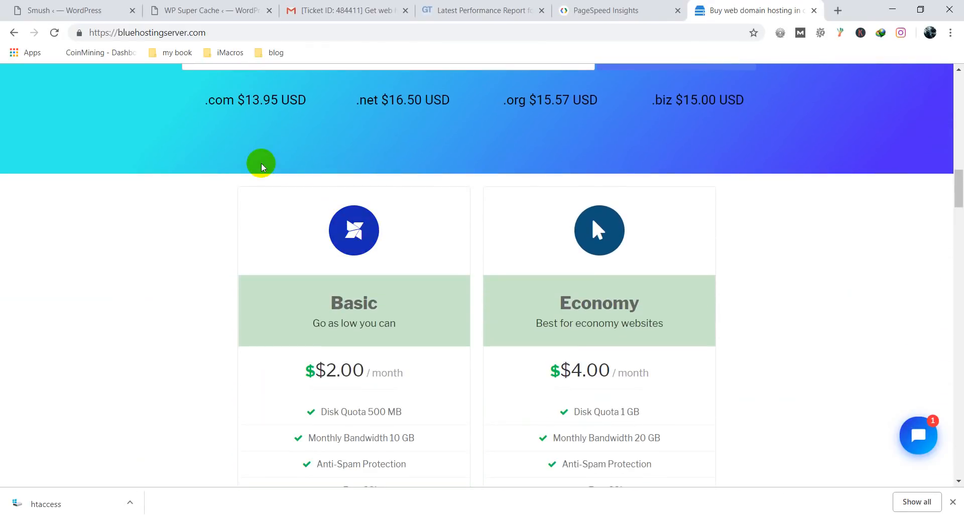
scroll(261, 163, down, 4)
scroll(258, 158, up, 2)
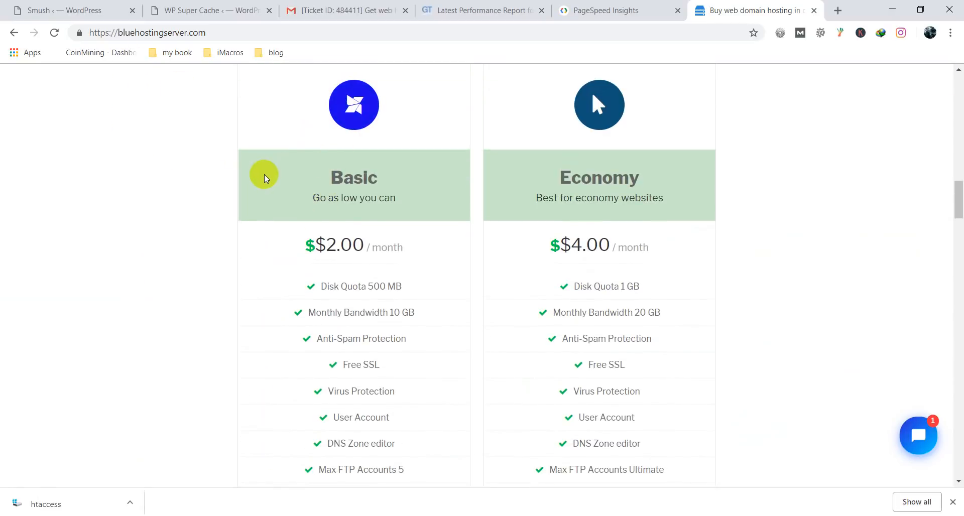
Step: Examine the Business and Pro hosting plan features, especially the Business plan's free CDN allowance
scroll(308, 200, down, 12)
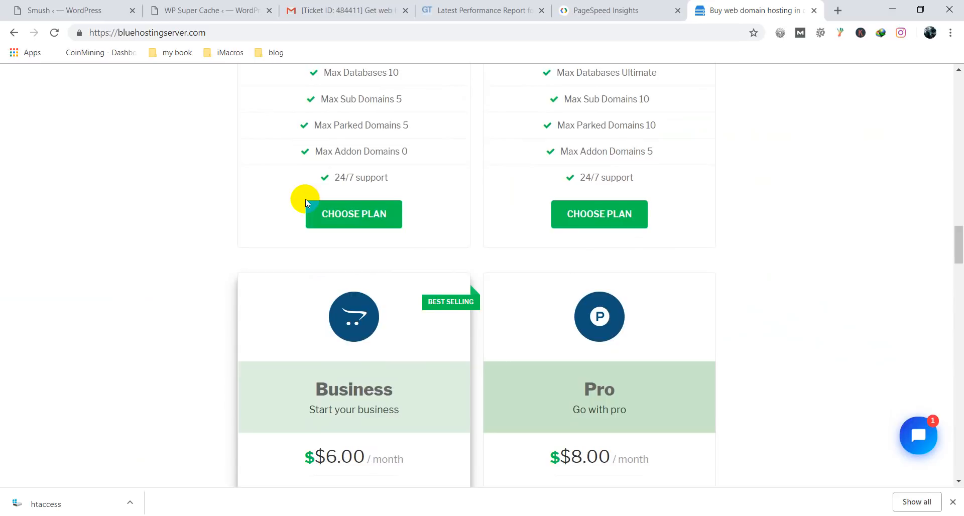
scroll(331, 125, up, 3)
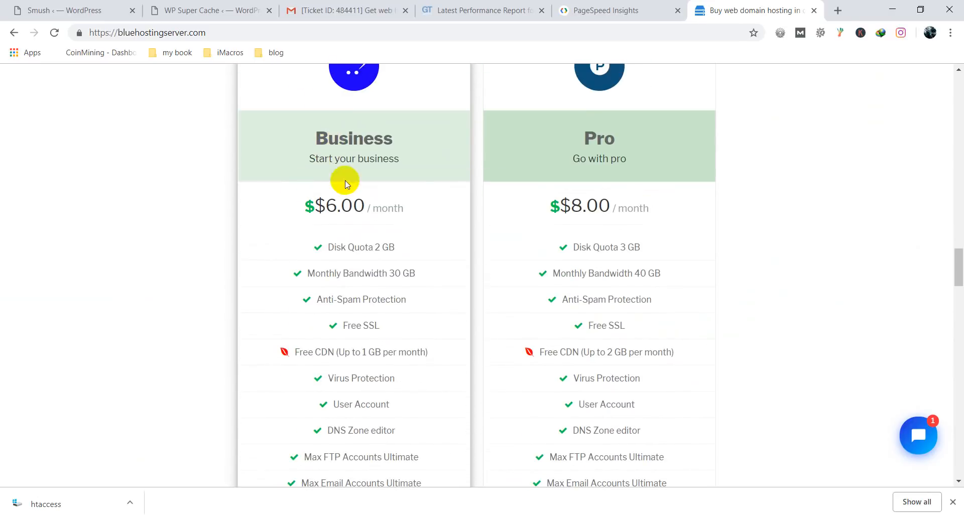
scroll(307, 206, down, 1)
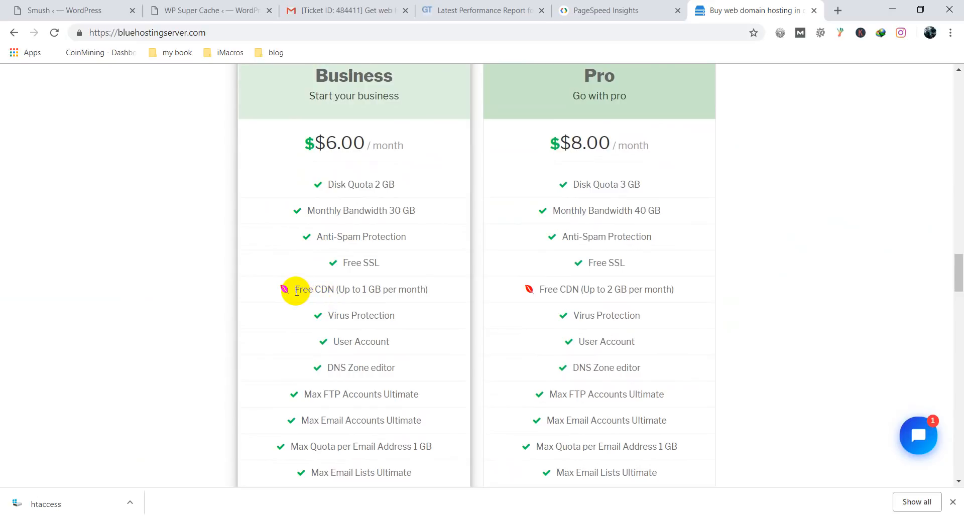
drag(292, 290, 438, 289)
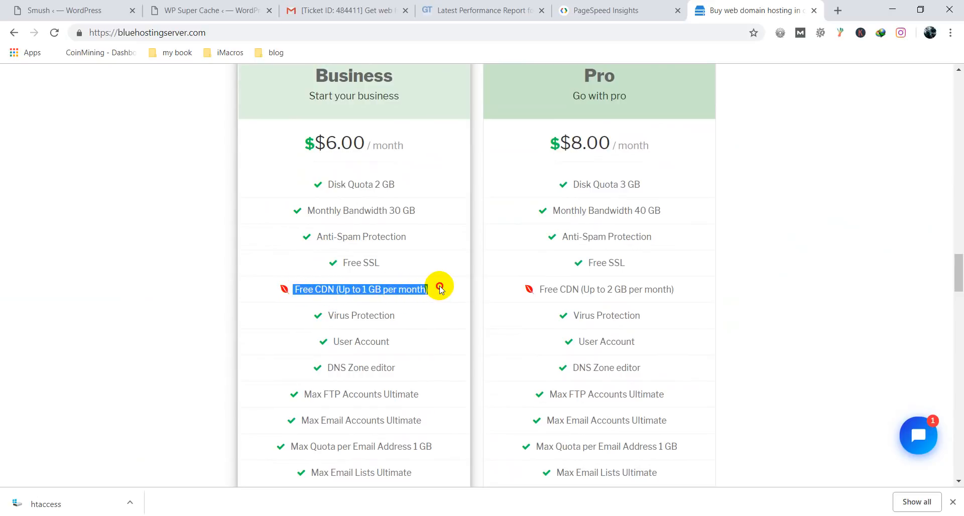
click(439, 289)
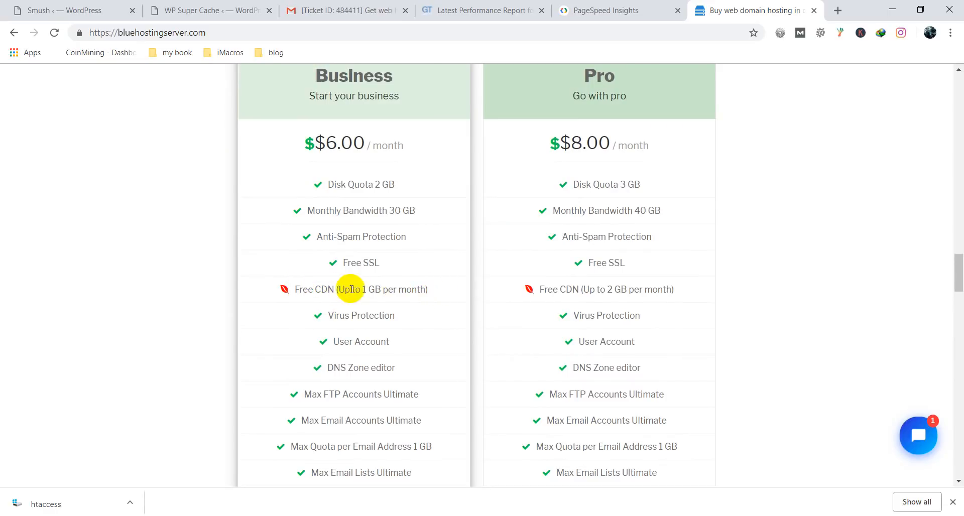
scroll(396, 266, down, 3)
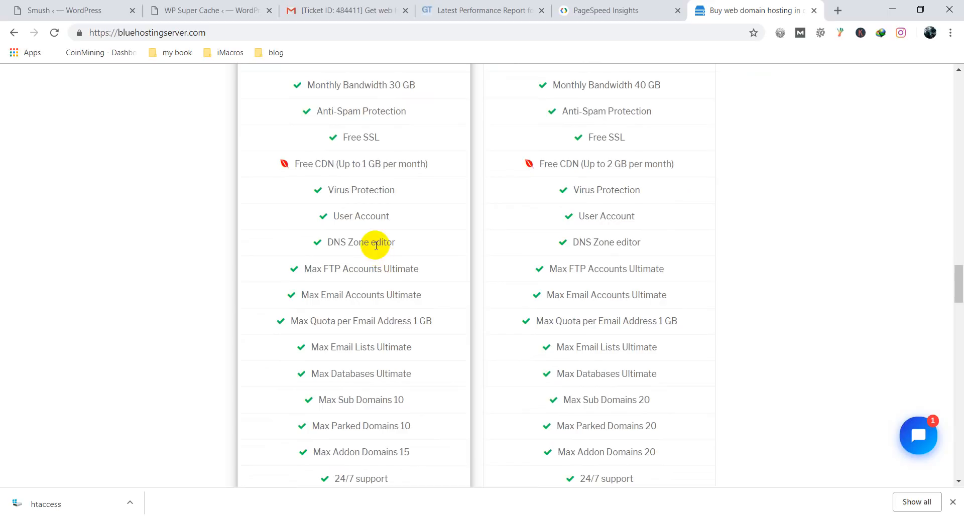
scroll(322, 159, down, 3)
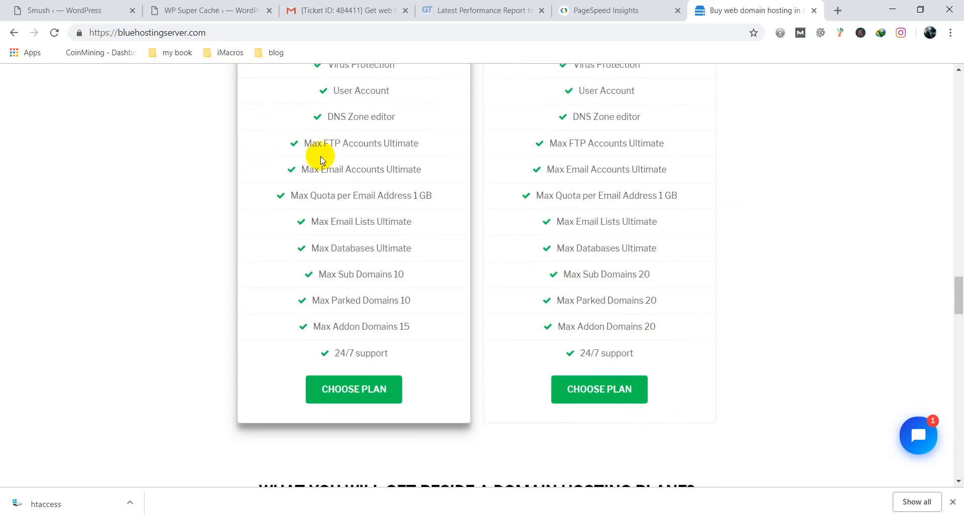
scroll(370, 327, up, 5)
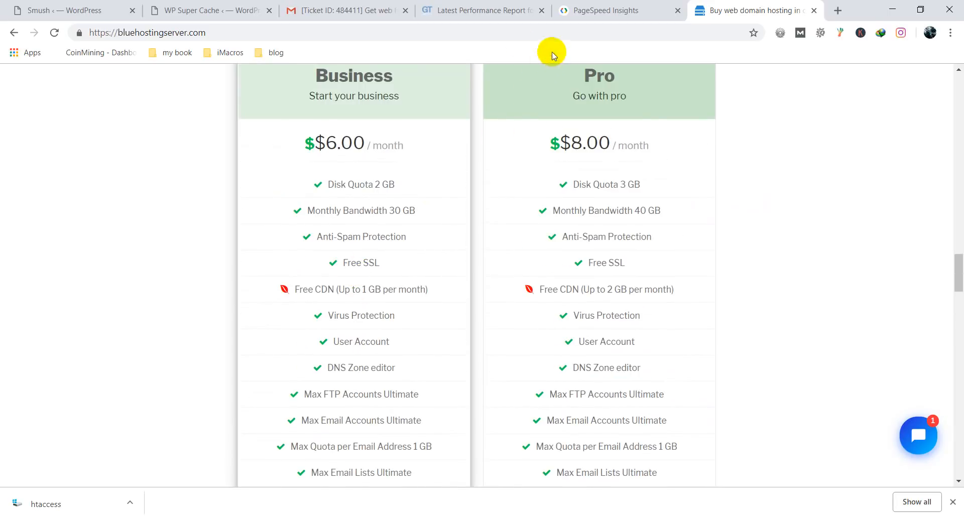
Step: Copy the CDN address reviewpointbd.b-cdn.net from the Blue Hosting Server support email in Gmail
click(360, 6)
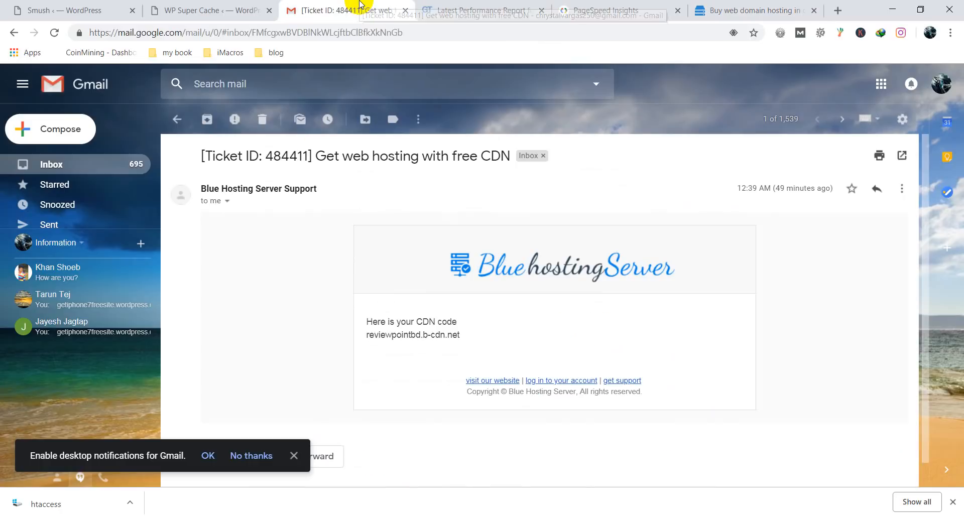
scroll(415, 225, down, 1)
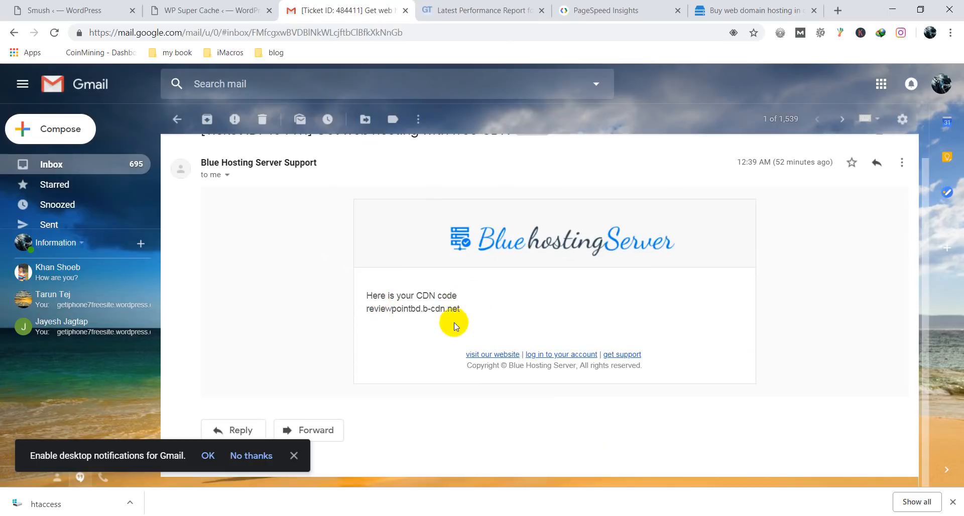
drag(459, 309, 375, 316)
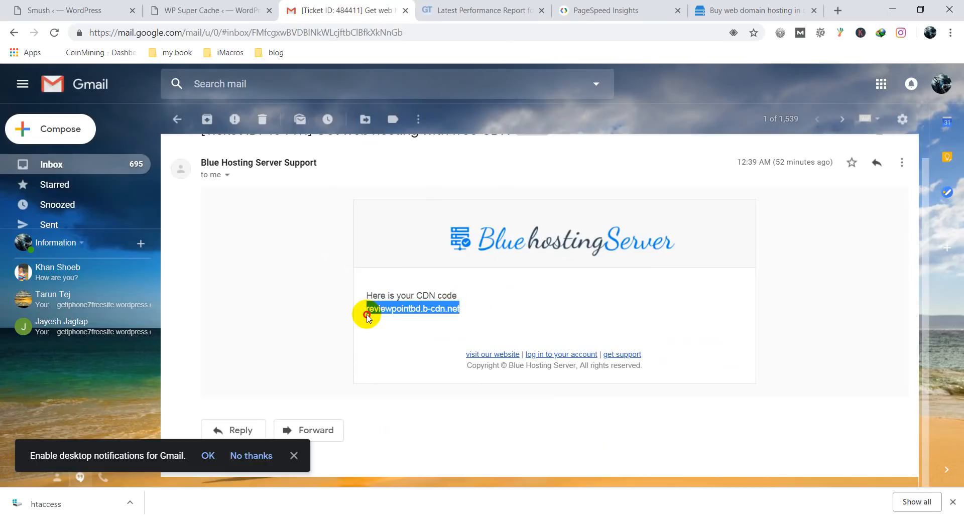
Step: Examine the GTmetrix PageSpeed and YSlow recommendations, including the Content Delivery Network details, and glance at the PageSpeed Insights result
click(441, 9)
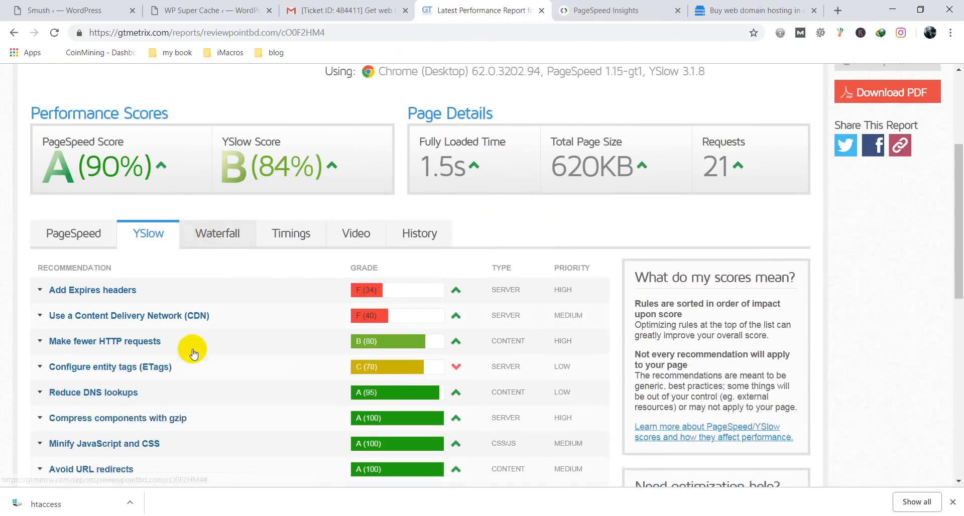
scroll(192, 349, down, 3)
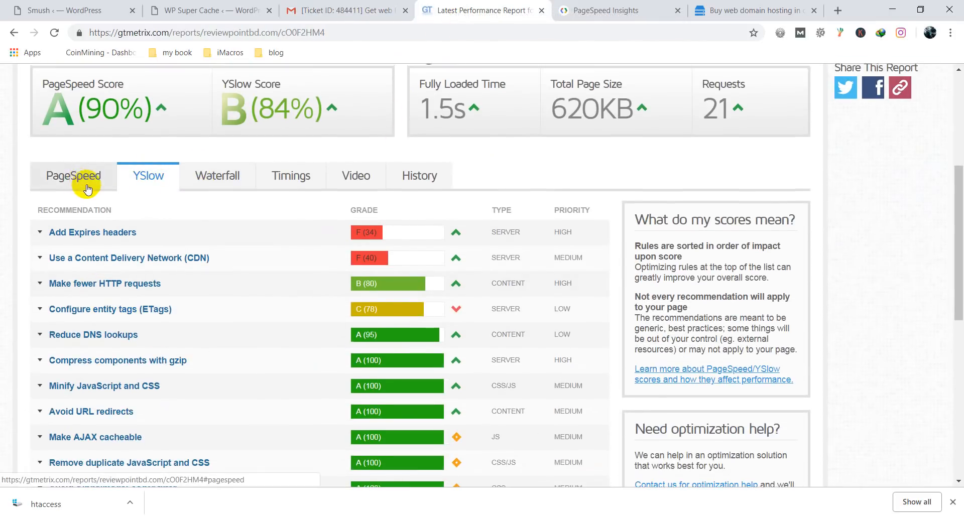
scroll(91, 182, up, 4)
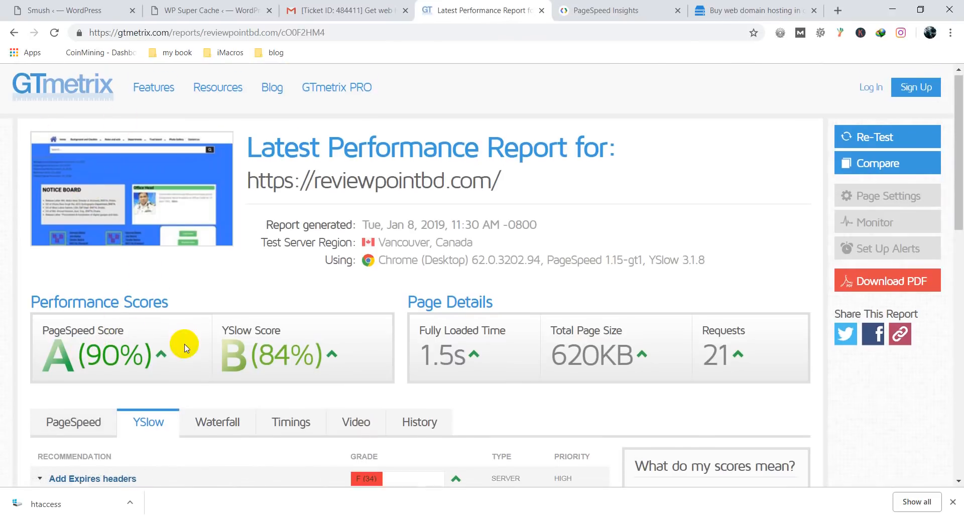
scroll(189, 345, down, 2)
click(83, 302)
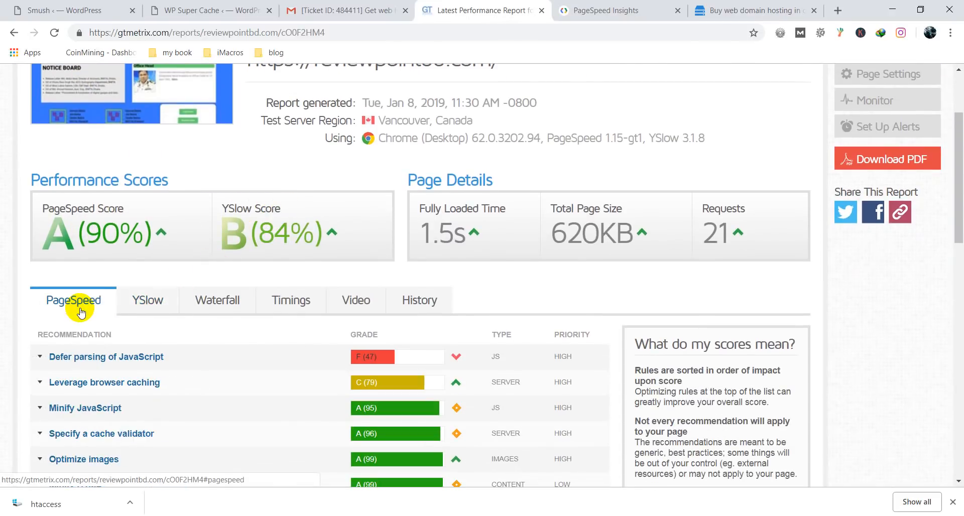
scroll(42, 307, down, 1)
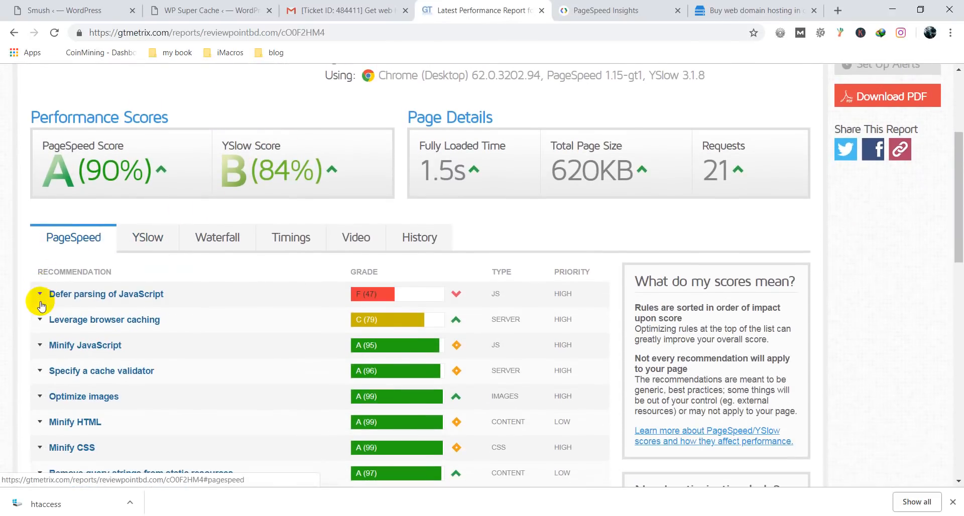
click(151, 245)
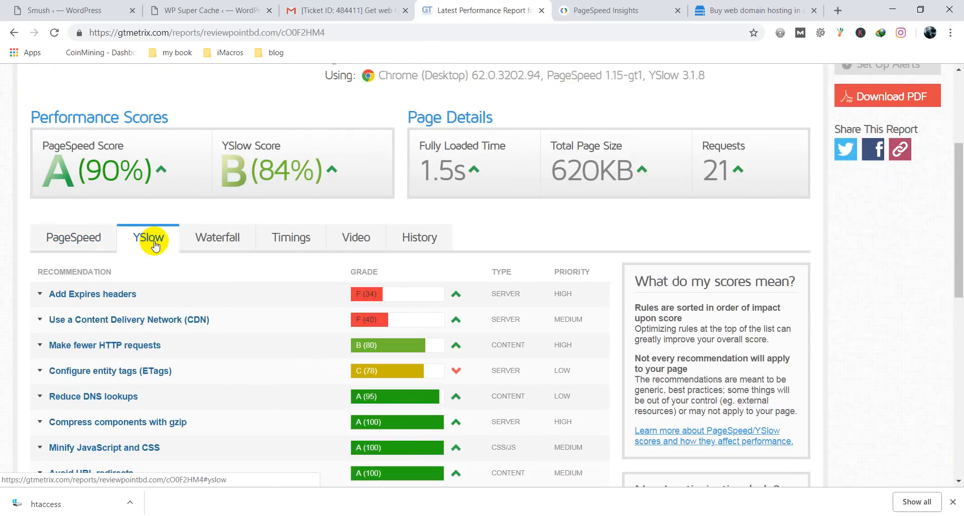
scroll(150, 241, down, 1)
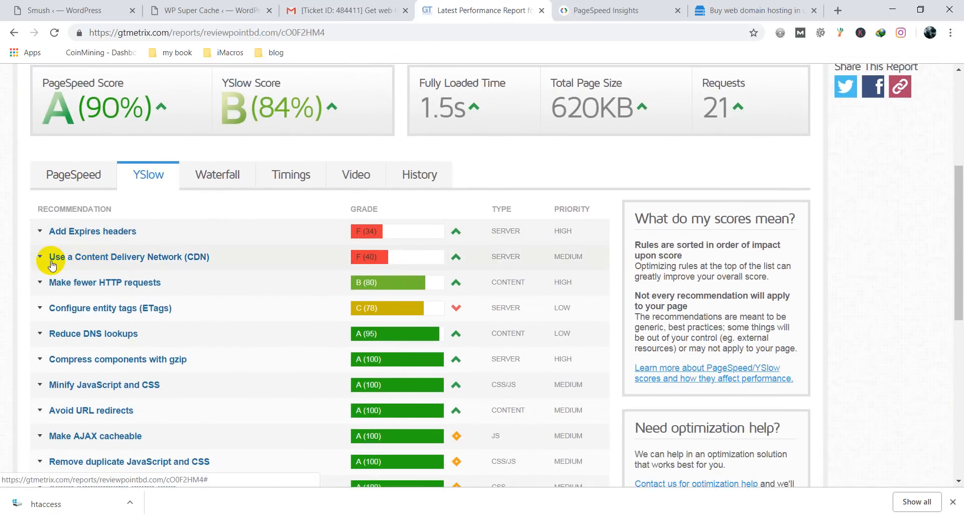
click(172, 259)
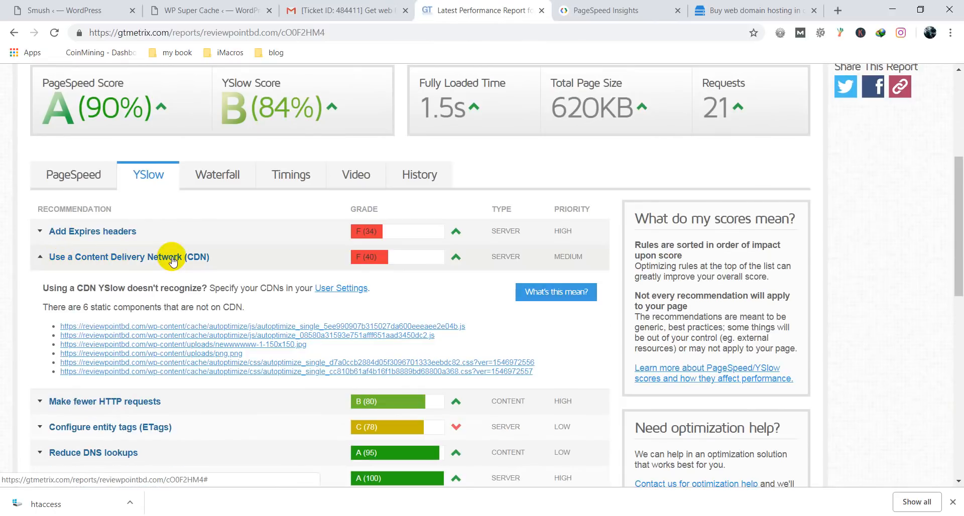
click(190, 257)
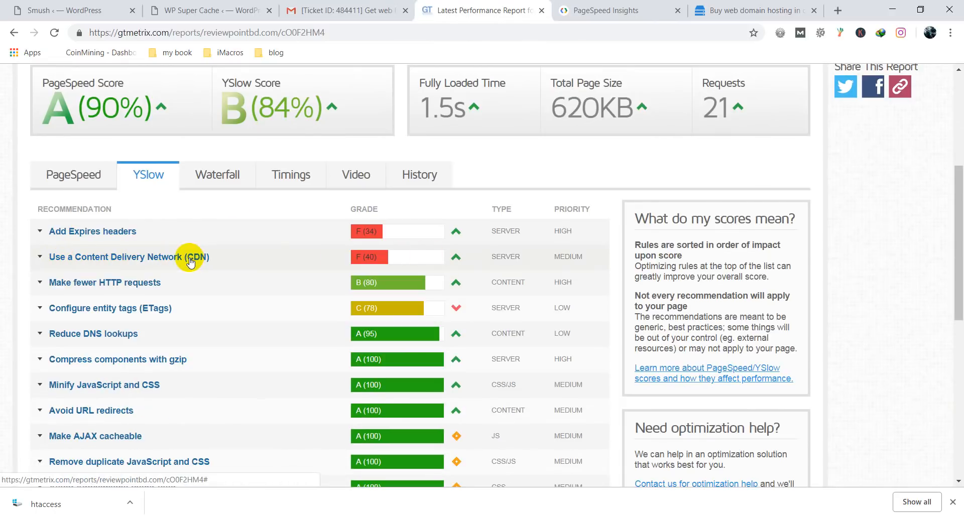
click(573, 7)
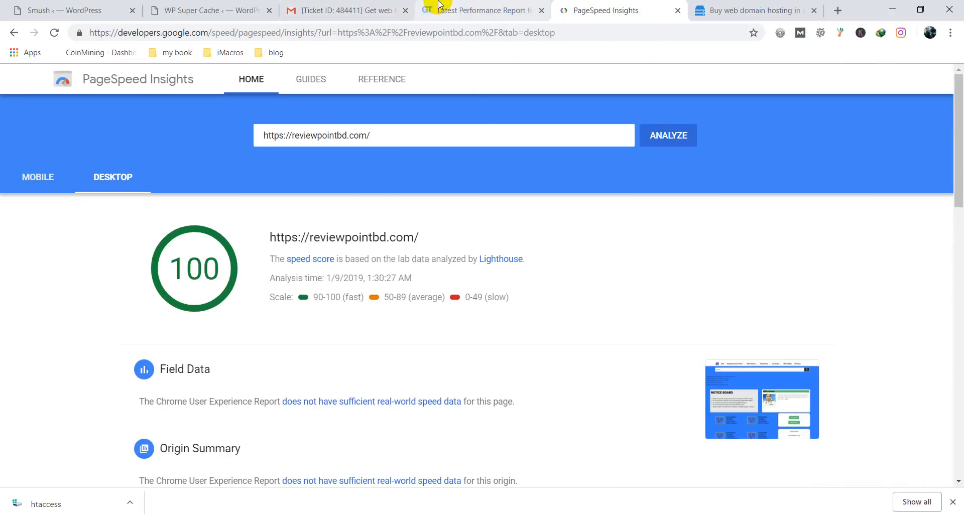
Step: Open the CDN settings of WP Super Cache in the WordPress admin and enable CDN support
click(354, 9)
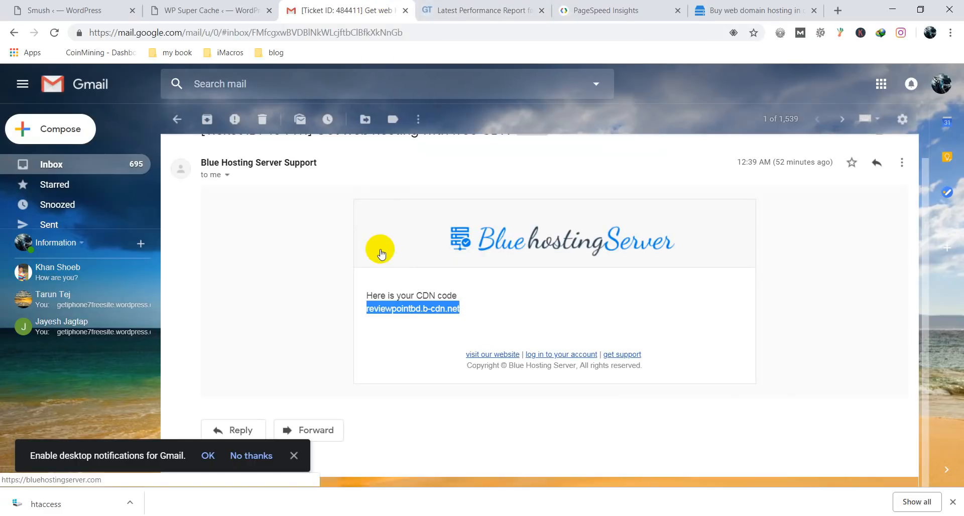
click(238, 6)
scroll(331, 300, down, 4)
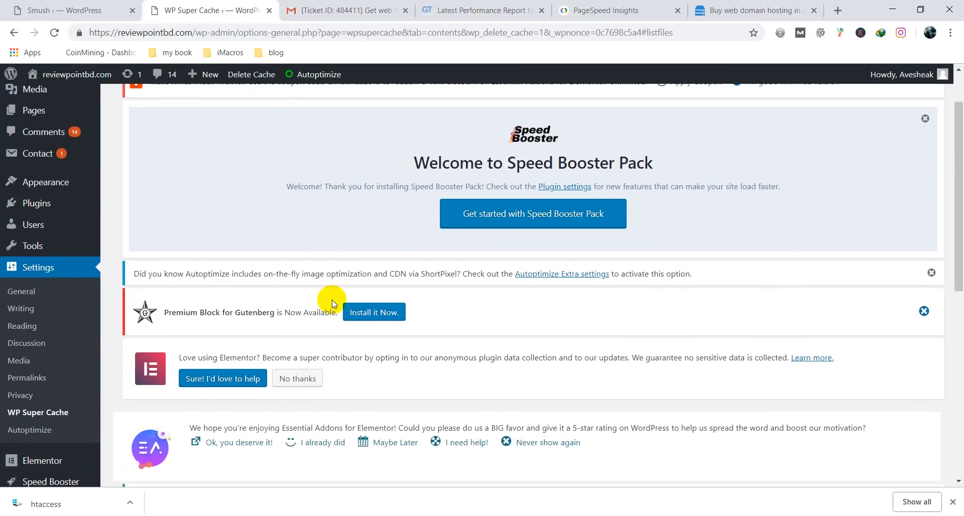
scroll(184, 272, down, 3)
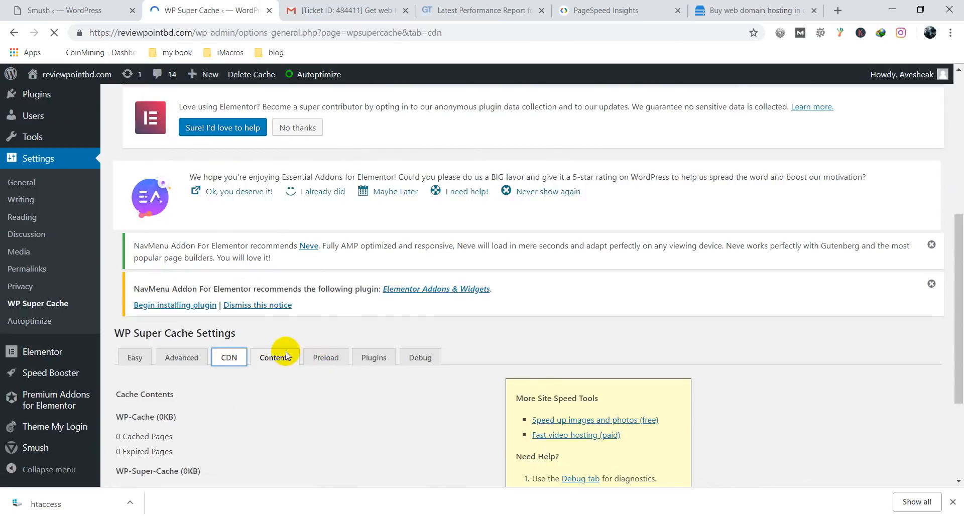
scroll(285, 351, down, 10)
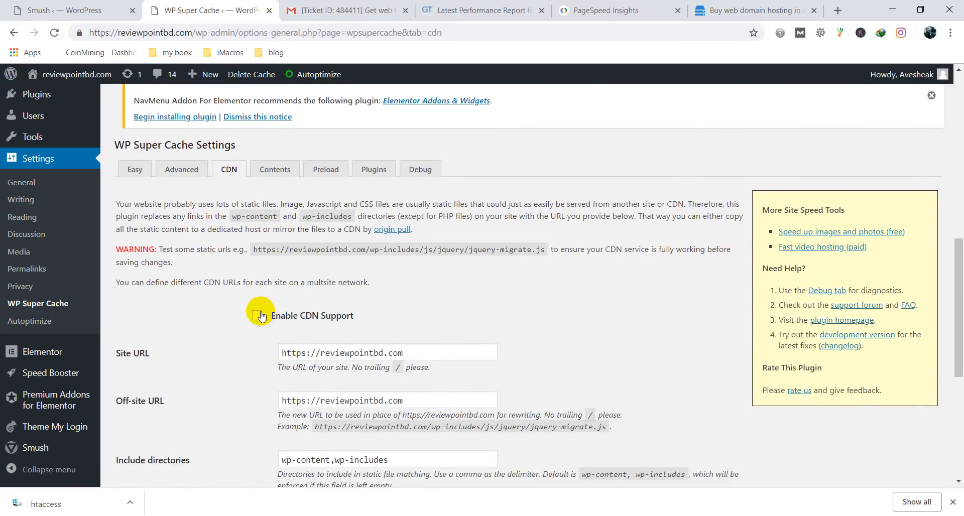
click(256, 316)
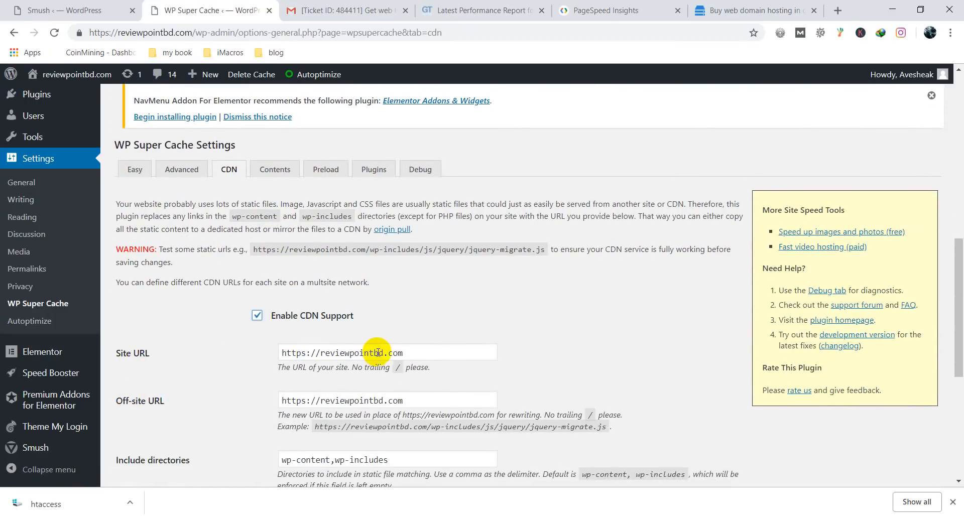
Step: Set the off-site URL to reviewpointbd.b-cdn.net and save the WP Super Cache CDN settings
scroll(235, 375, down, 1)
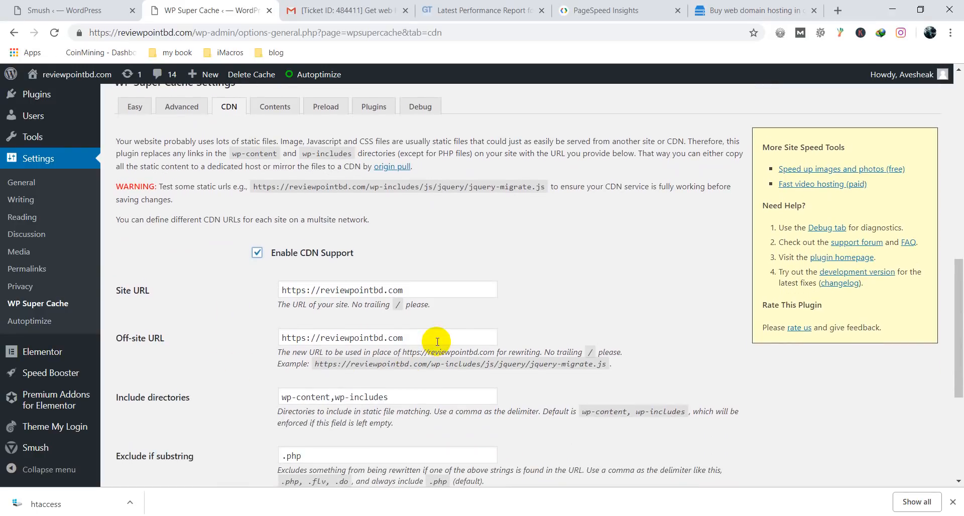
drag(428, 337, 176, 344)
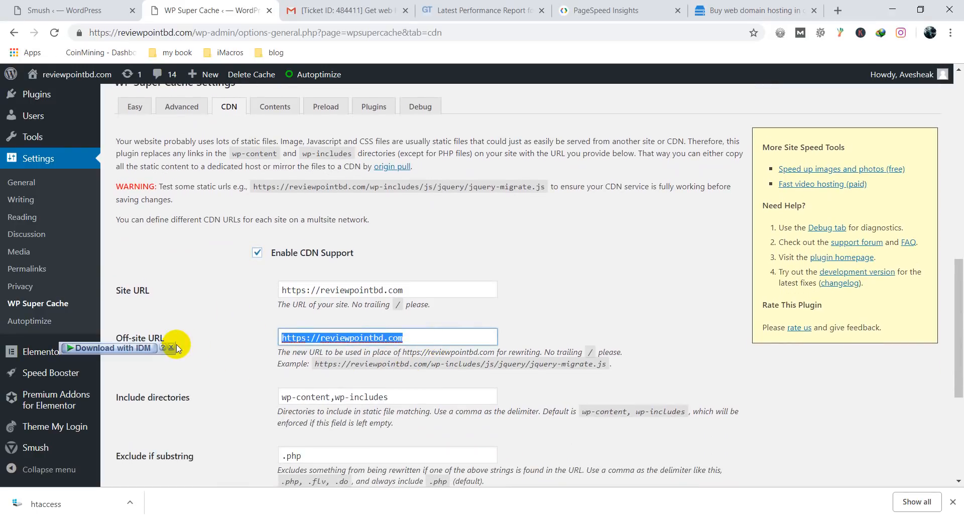
text(reviewpointbd.b-cdn.net)
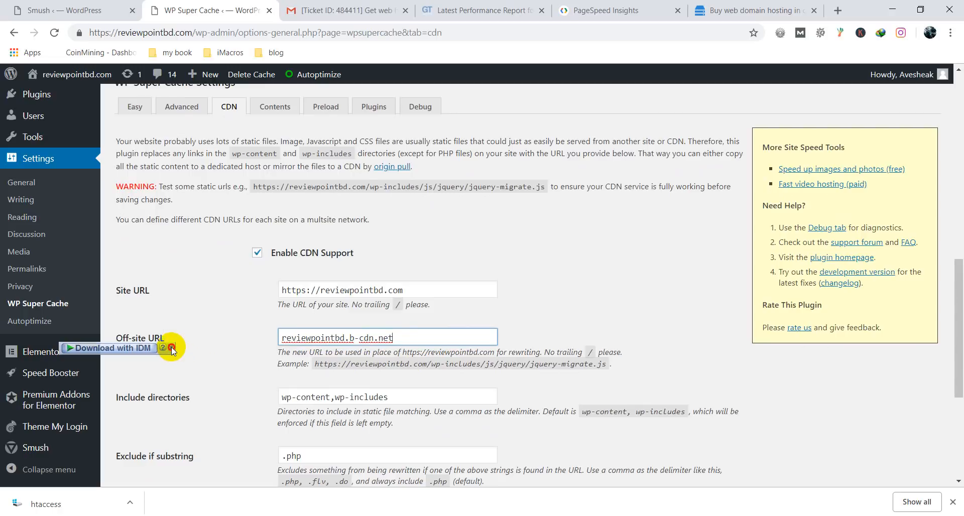
click(171, 347)
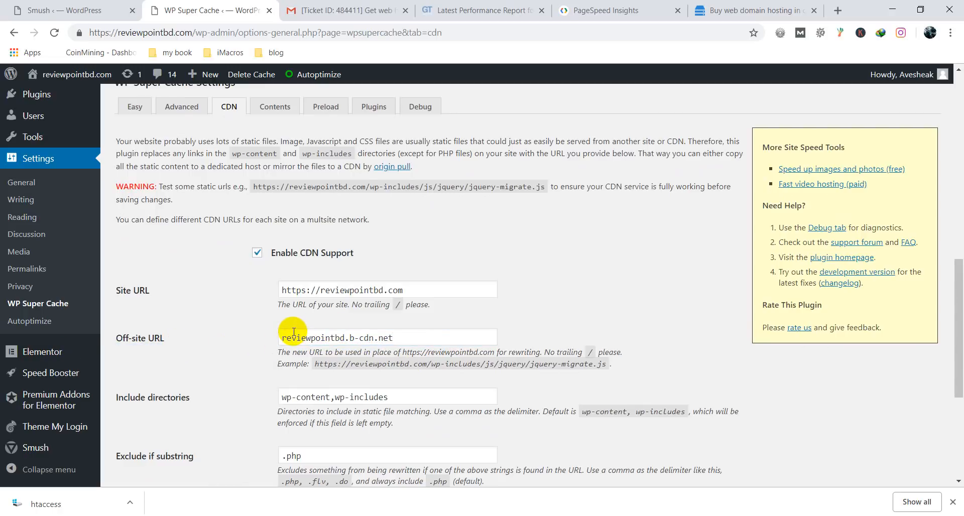
scroll(191, 303, down, 3)
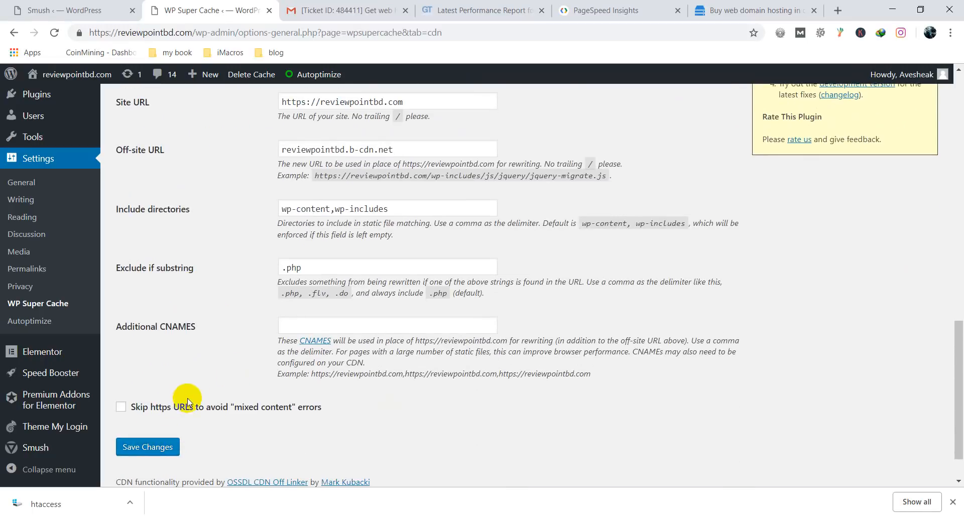
click(150, 445)
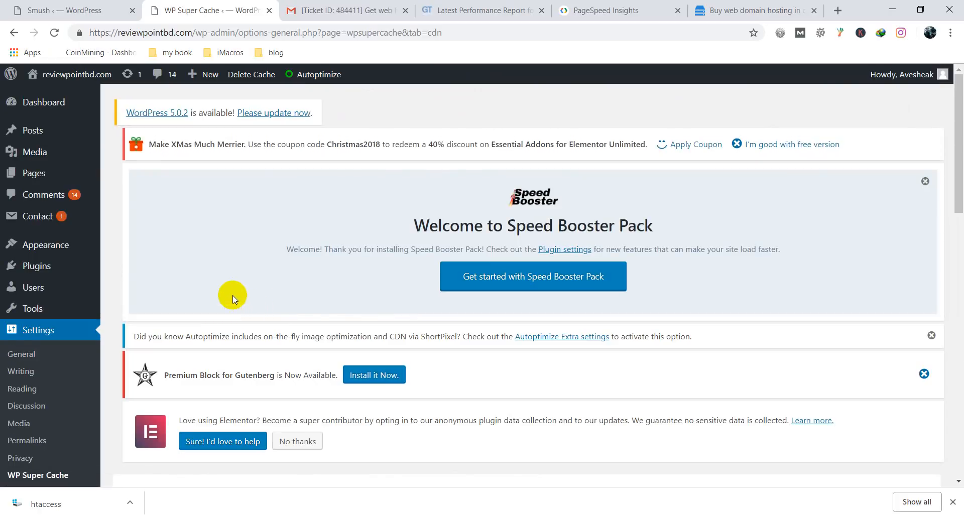
Step: Check the saved site URL, off-site URL and directory values in the CDN settings, and save them again
scroll(237, 237, down, 3)
scroll(179, 383, down, 5)
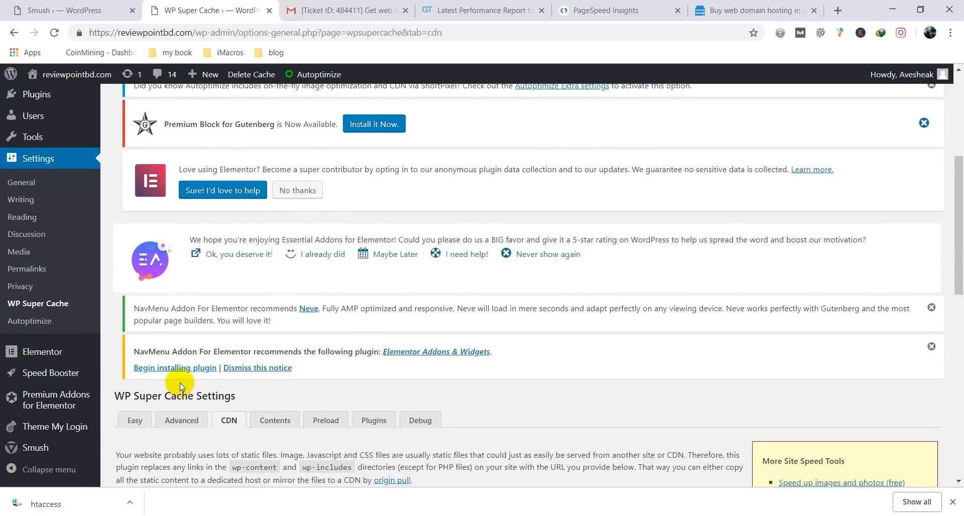
scroll(141, 377, down, 1)
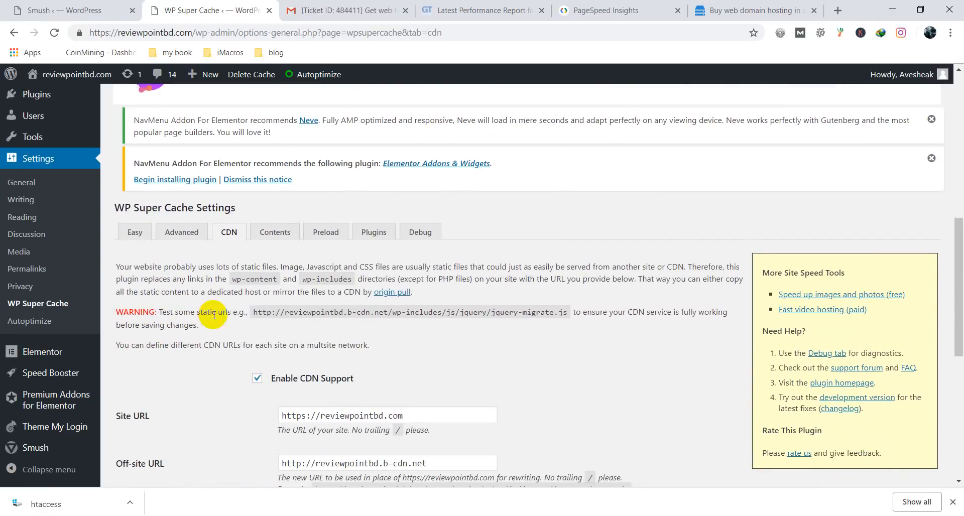
scroll(366, 307, down, 2)
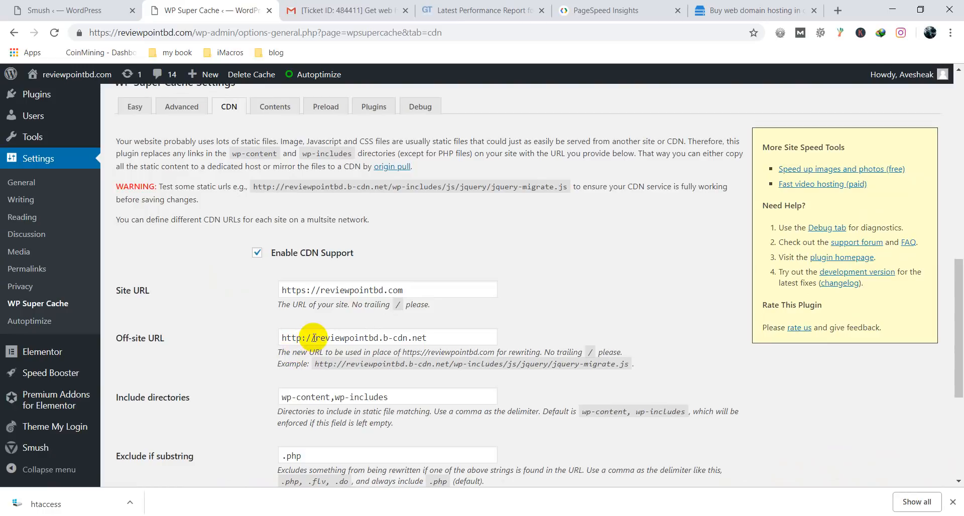
scroll(305, 337, down, 2)
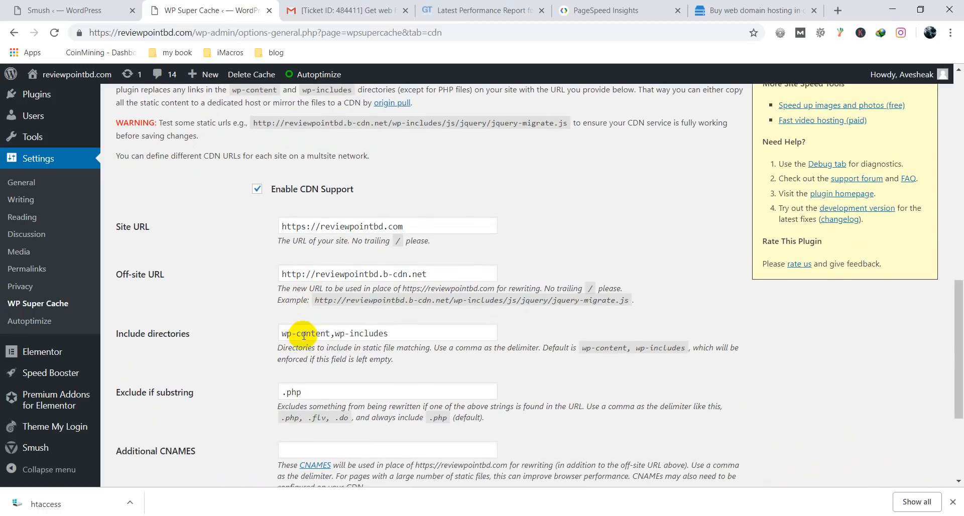
scroll(303, 336, down, 2)
click(166, 391)
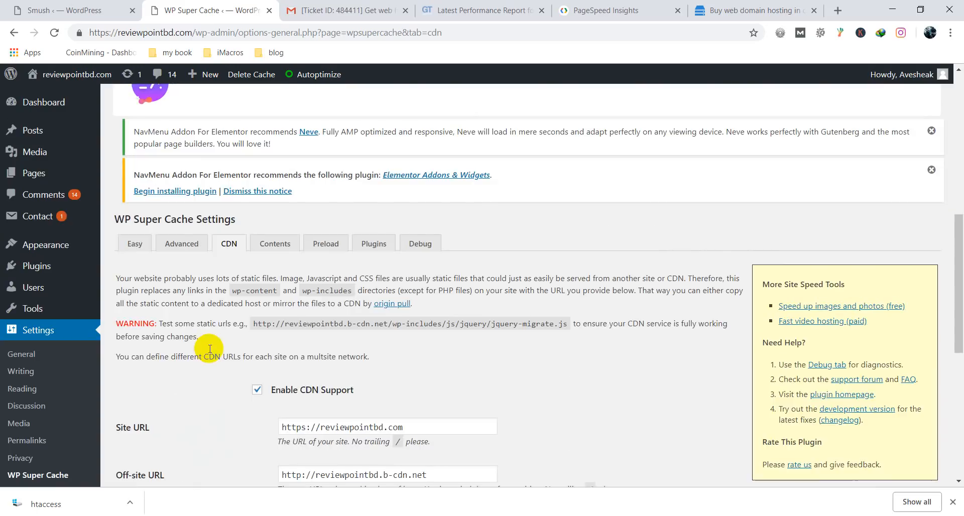
Step: Delete the cached contents in WP Super Cache and clear the Autoptimize cache
scroll(285, 288, down, 3)
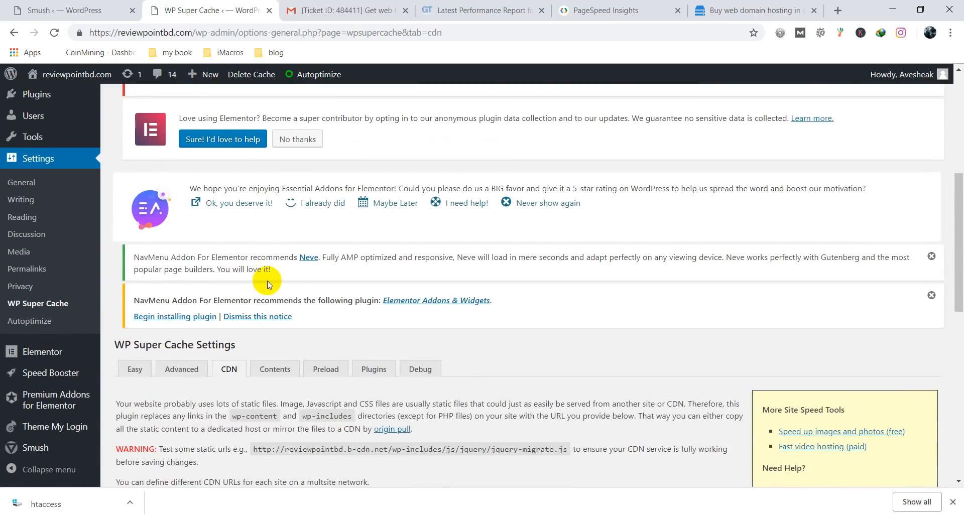
click(274, 370)
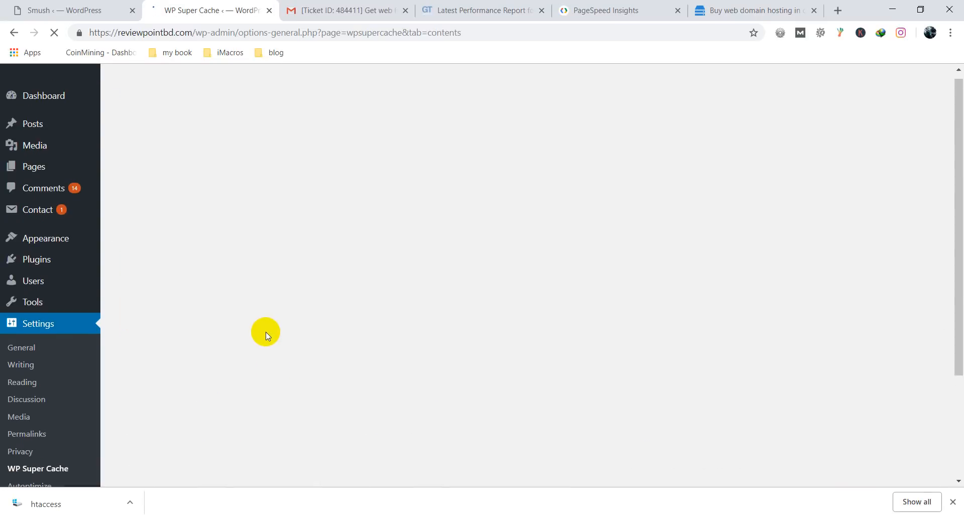
scroll(364, 254, down, 6)
scroll(364, 251, down, 5)
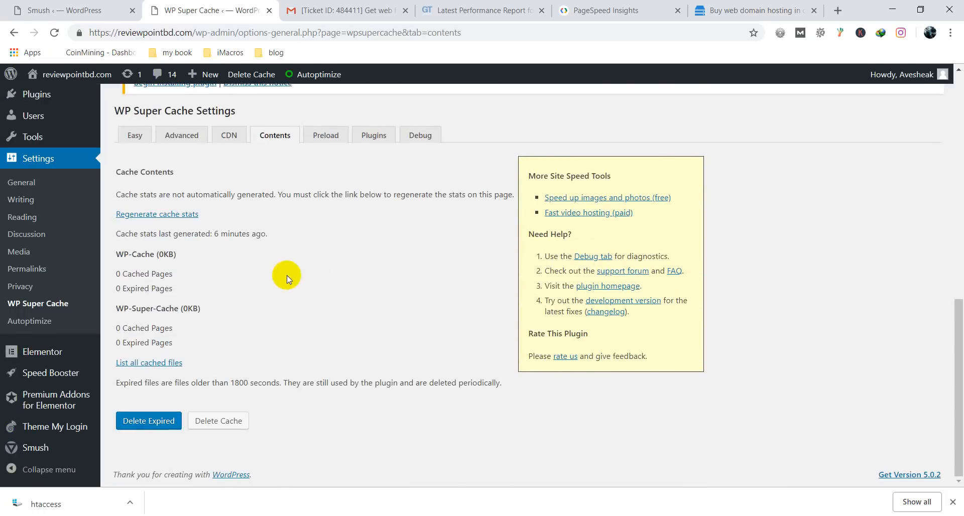
click(220, 423)
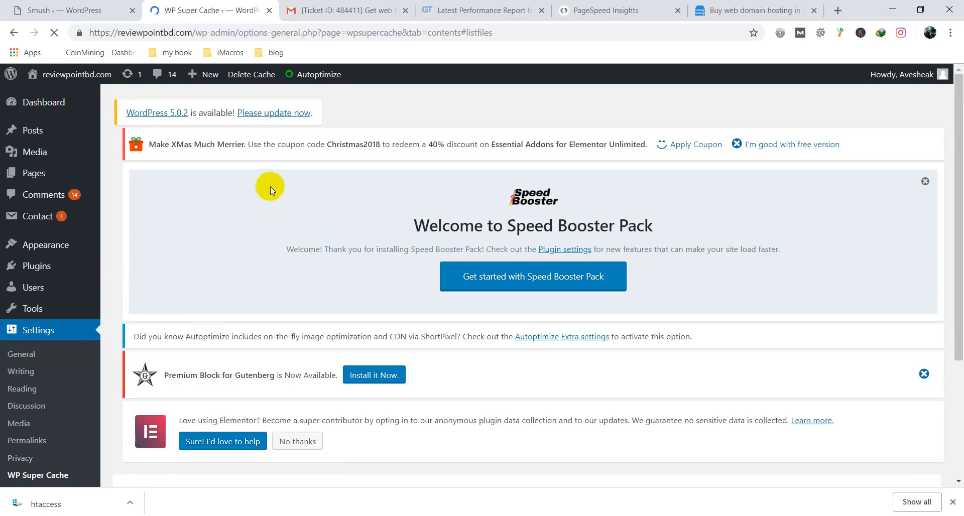
mouse_move(297, 76)
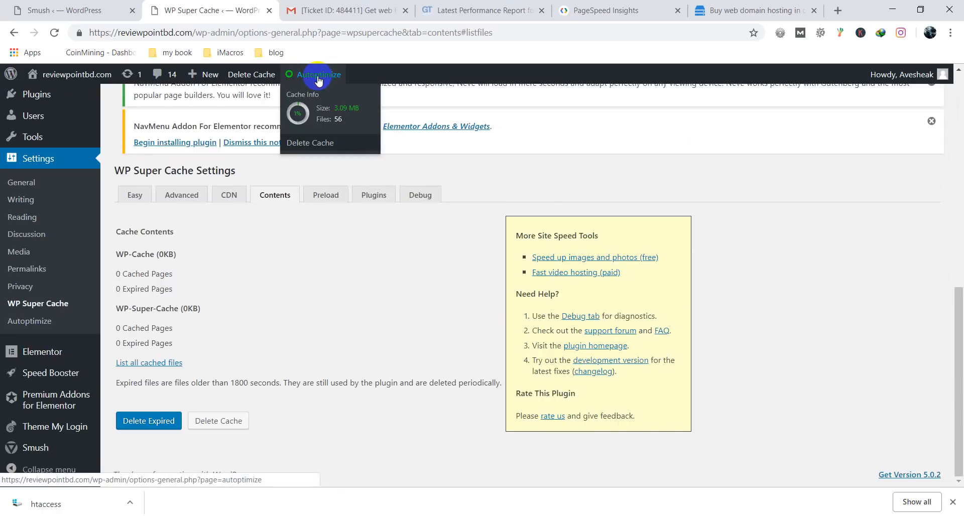
click(313, 139)
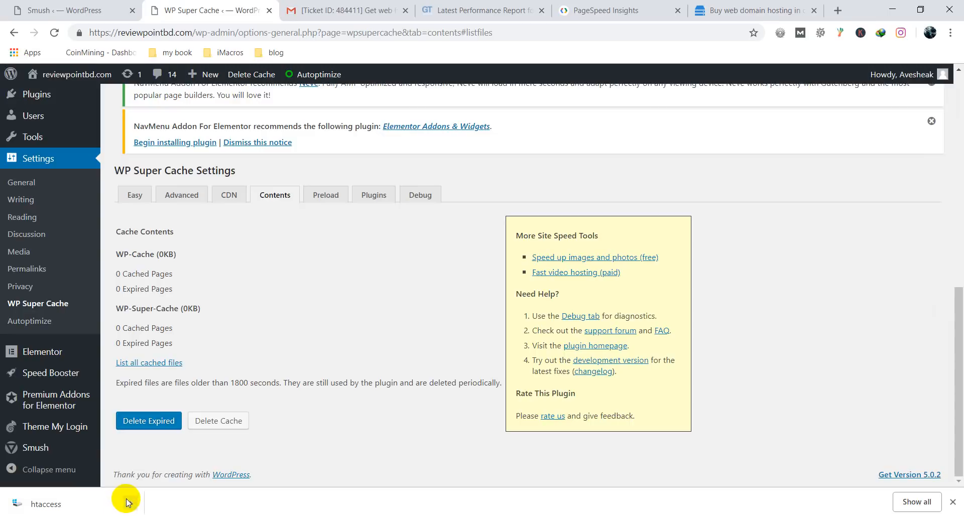
Step: Dismiss the browser's downloads bar and rerun the GTmetrix test of reviewpointbd.com from its existing report
click(128, 502)
click(312, 464)
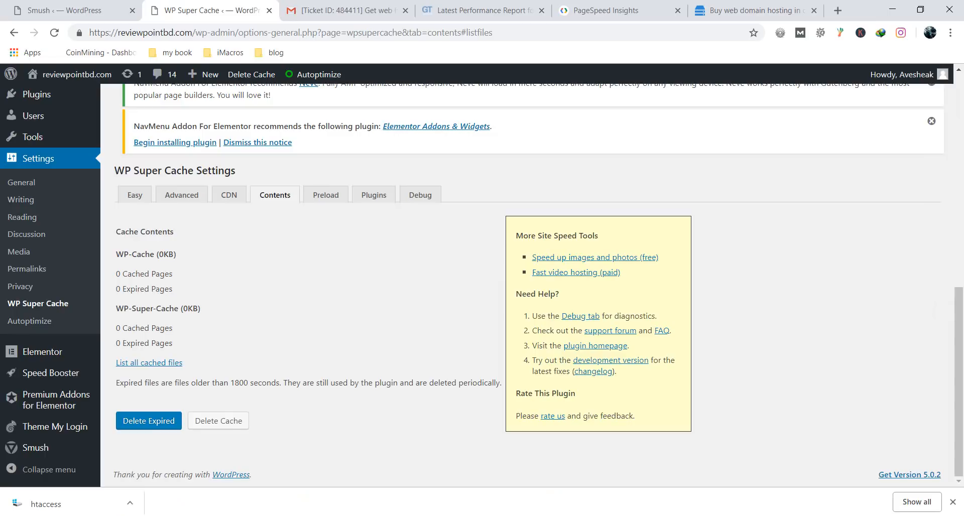
click(952, 503)
click(462, 10)
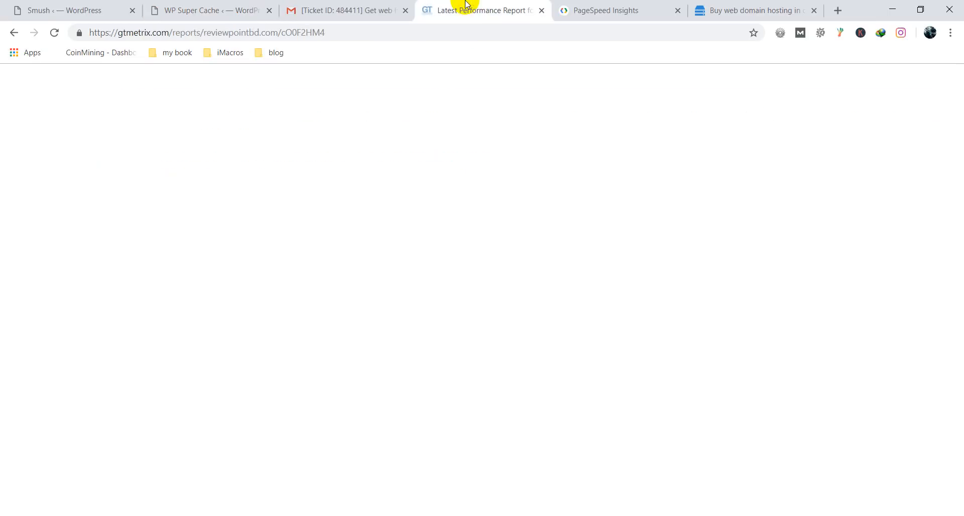
scroll(437, 156, up, 5)
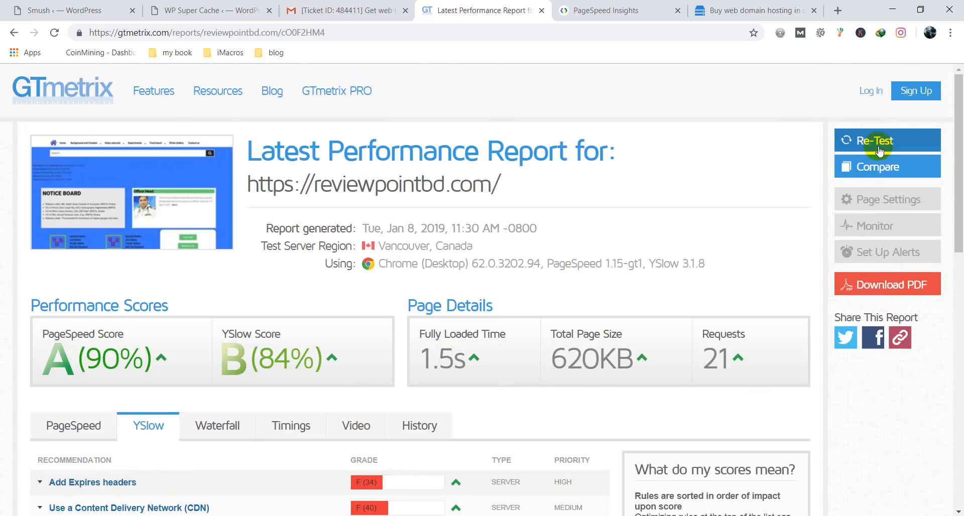
click(877, 145)
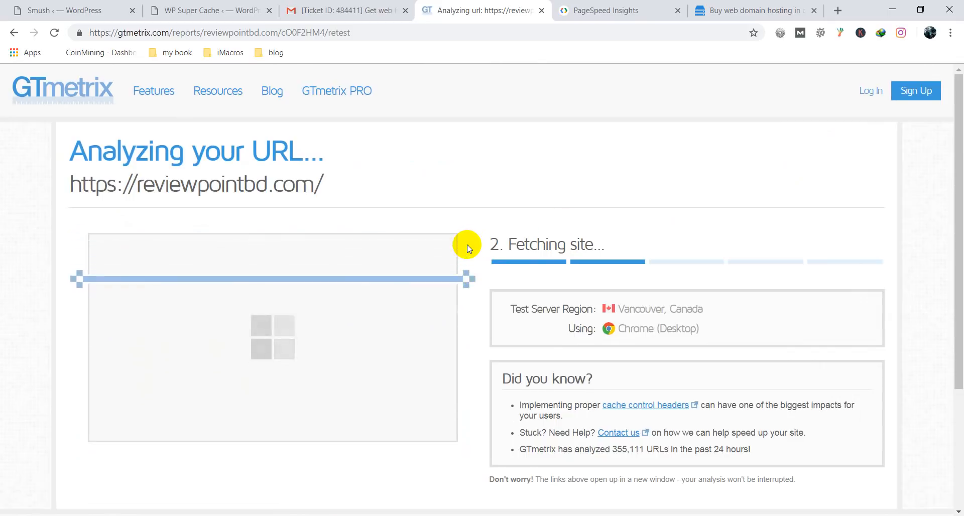
scroll(465, 242, down, 3)
scroll(465, 243, up, 4)
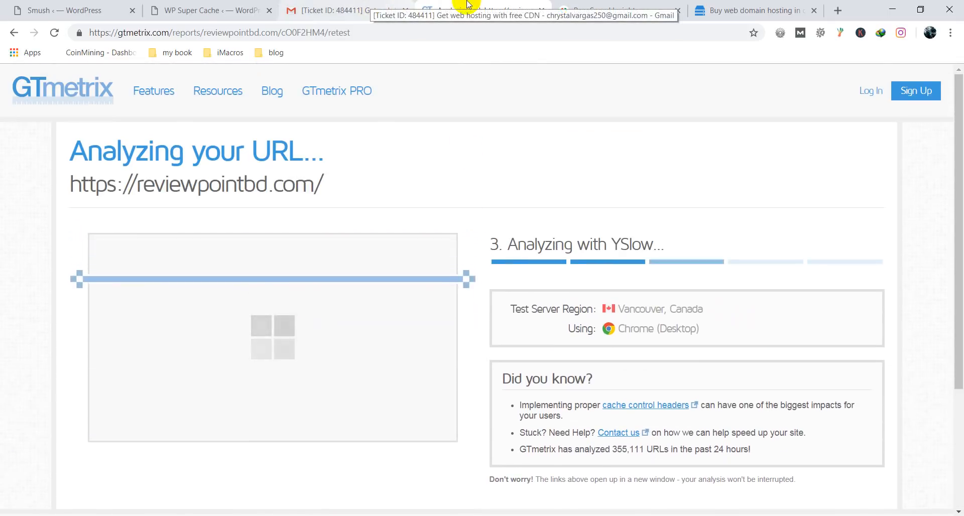
click(359, 9)
click(480, 10)
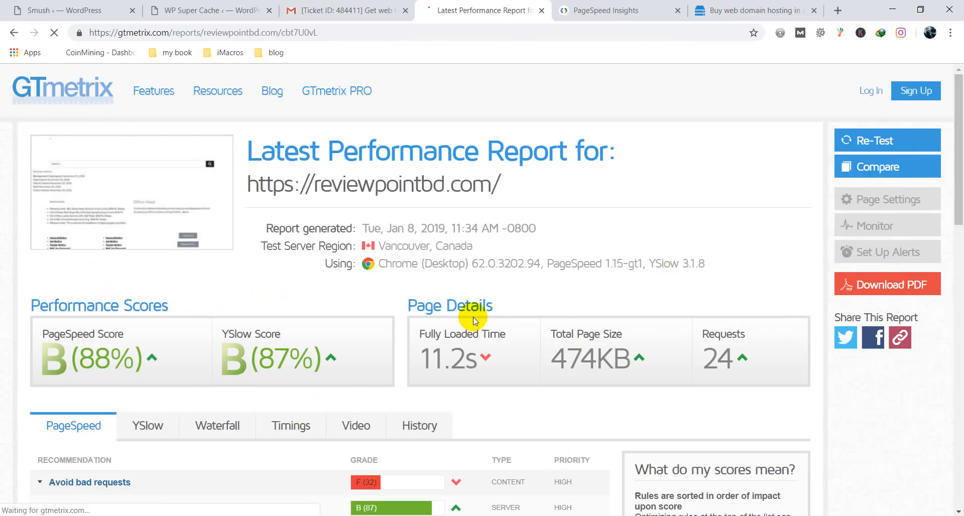
Step: Examine the performance scores and YSlow recommendations in the new GTmetrix report, especially the Content Delivery Network grade
scroll(456, 308, down, 2)
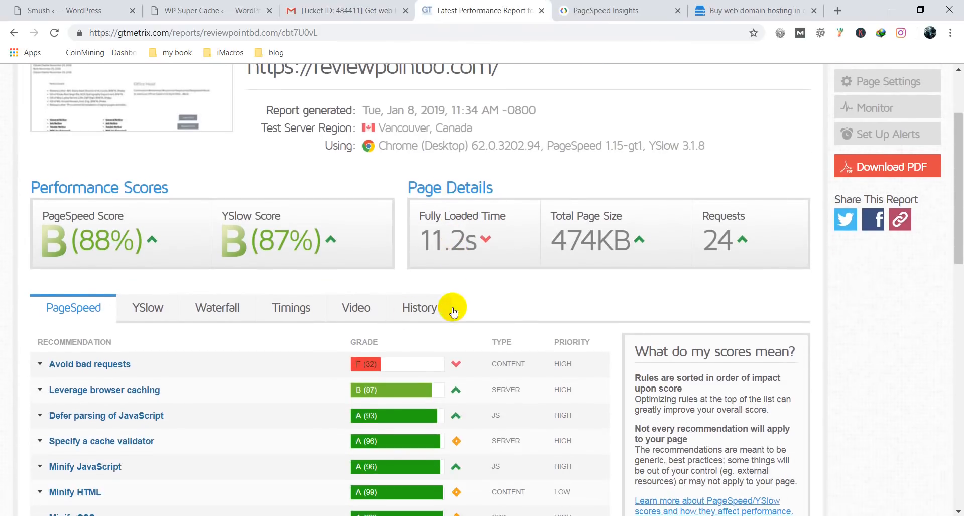
click(145, 300)
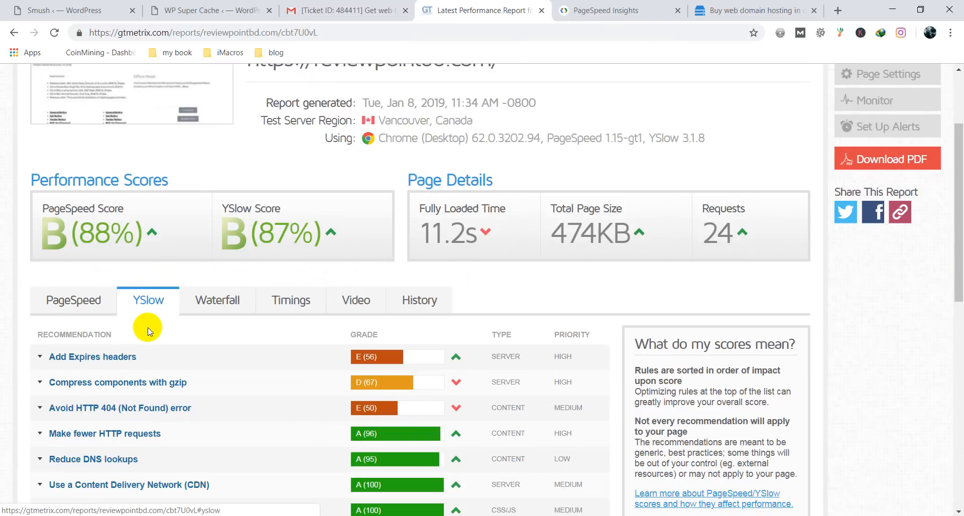
scroll(130, 321, down, 1)
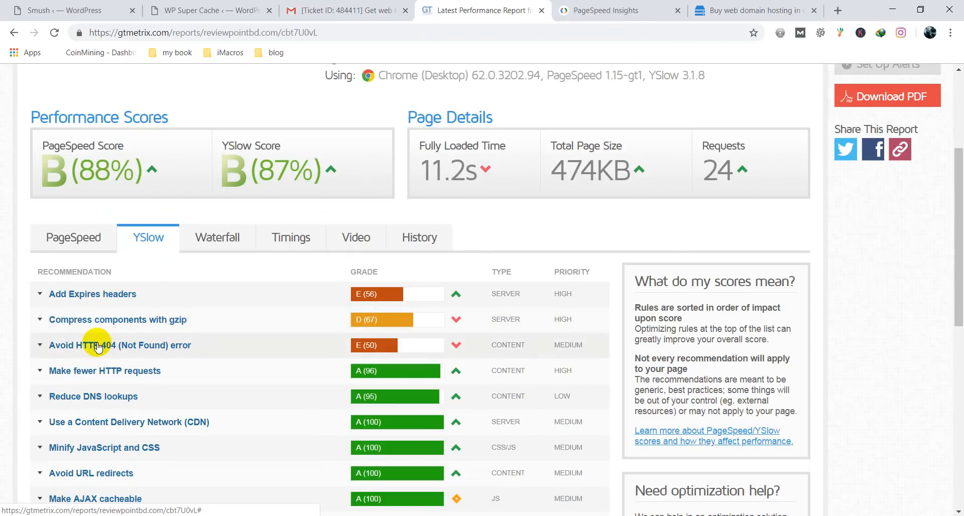
scroll(97, 347, down, 1)
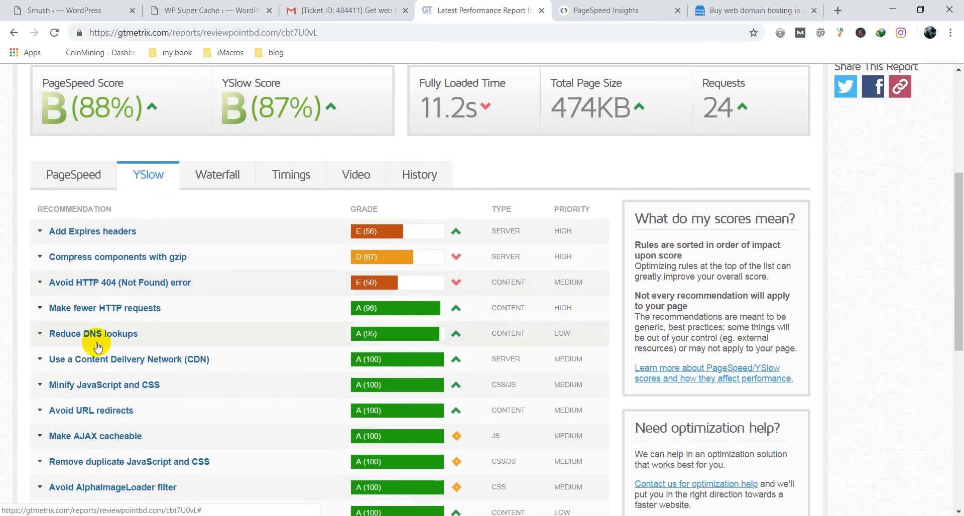
click(116, 365)
click(117, 365)
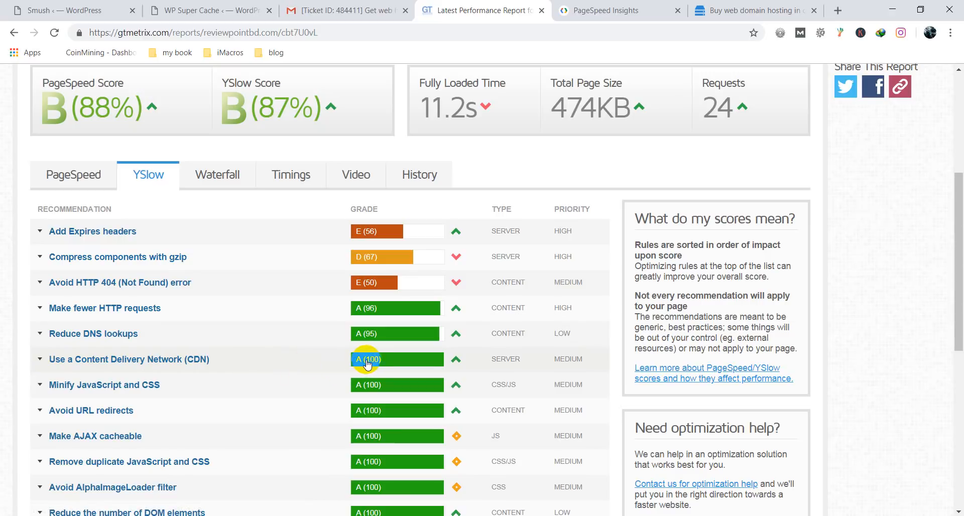
scroll(301, 304, up, 5)
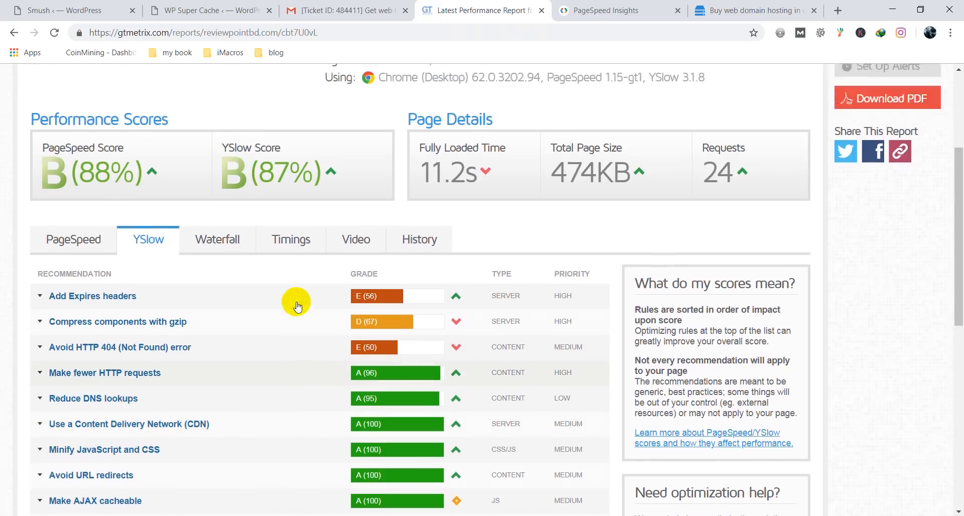
scroll(296, 304, down, 7)
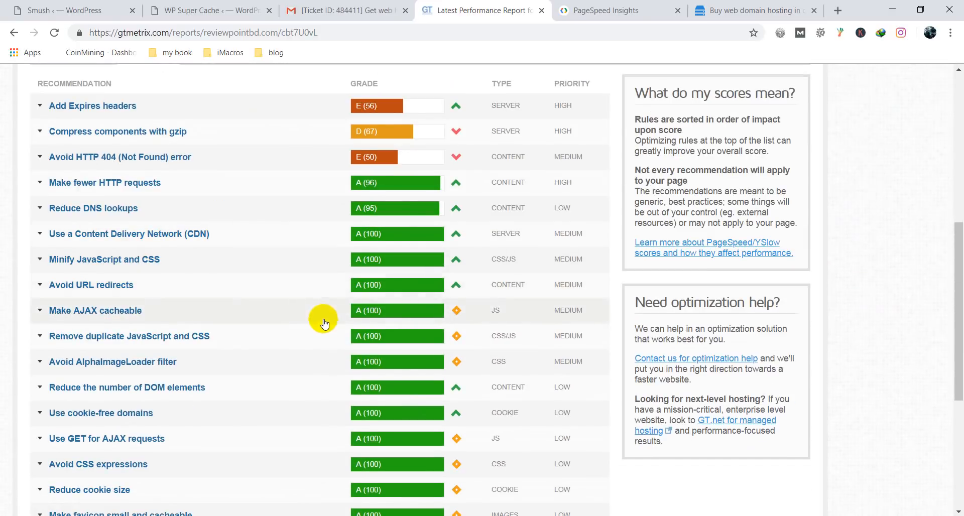
scroll(319, 318, up, 7)
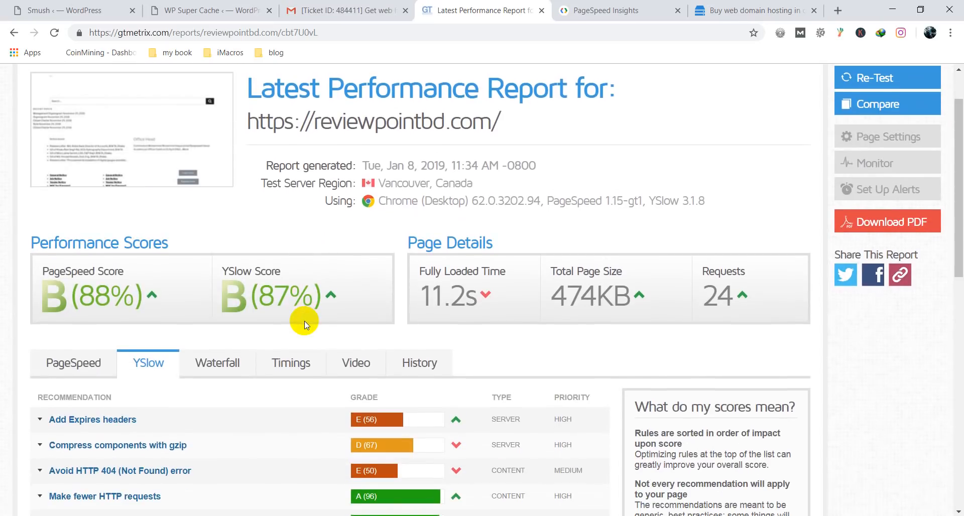
scroll(301, 318, down, 2)
scroll(160, 274, down, 5)
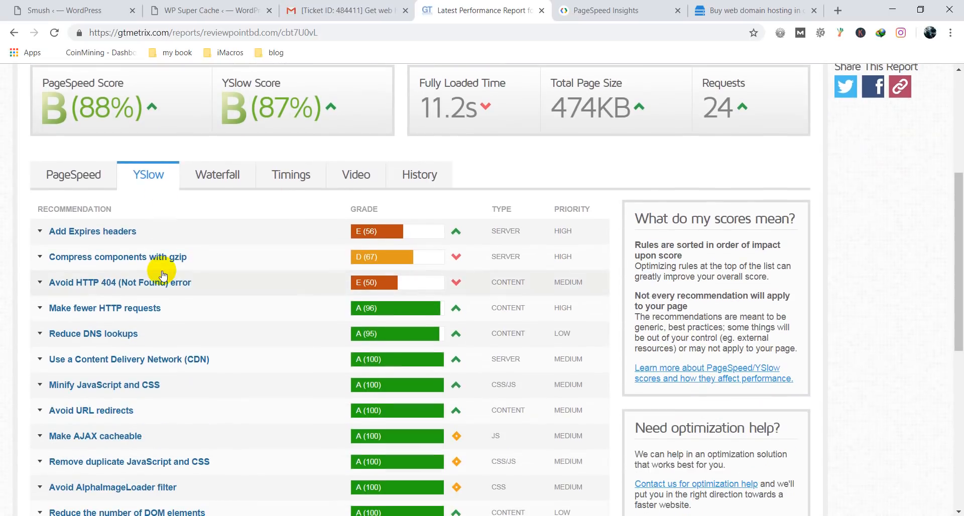
scroll(320, 276, up, 5)
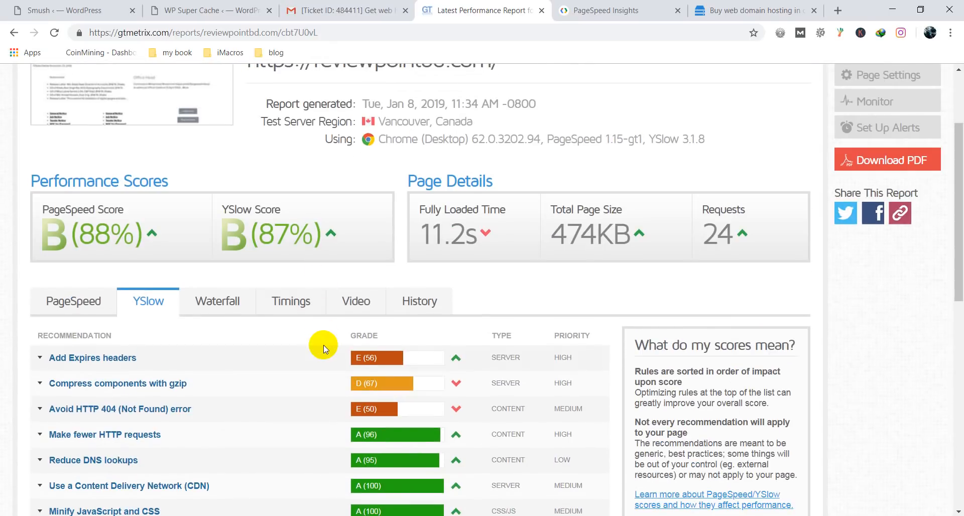
scroll(323, 345, up, 3)
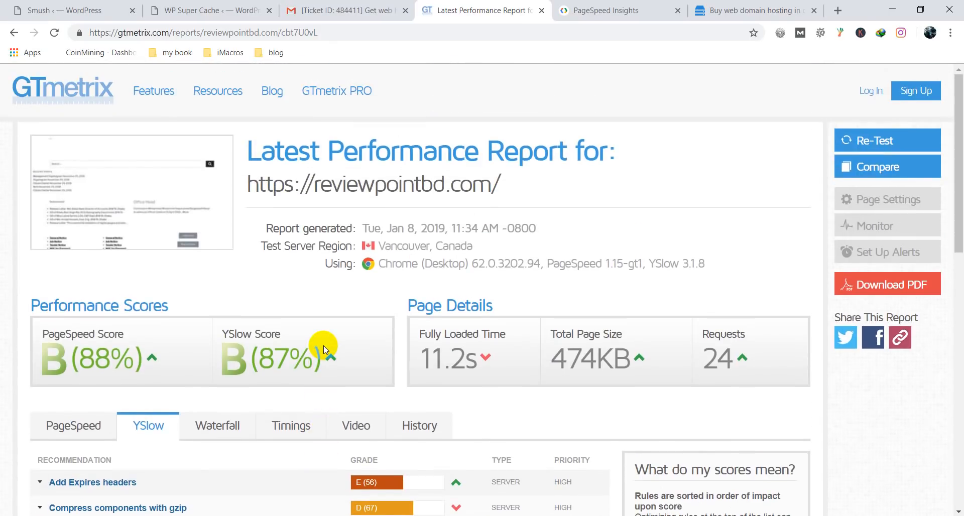
Step: Close the GTmetrix report, PageSpeed Insights and web hosting pages, and open the GTmetrix home page in a new tab
click(541, 11)
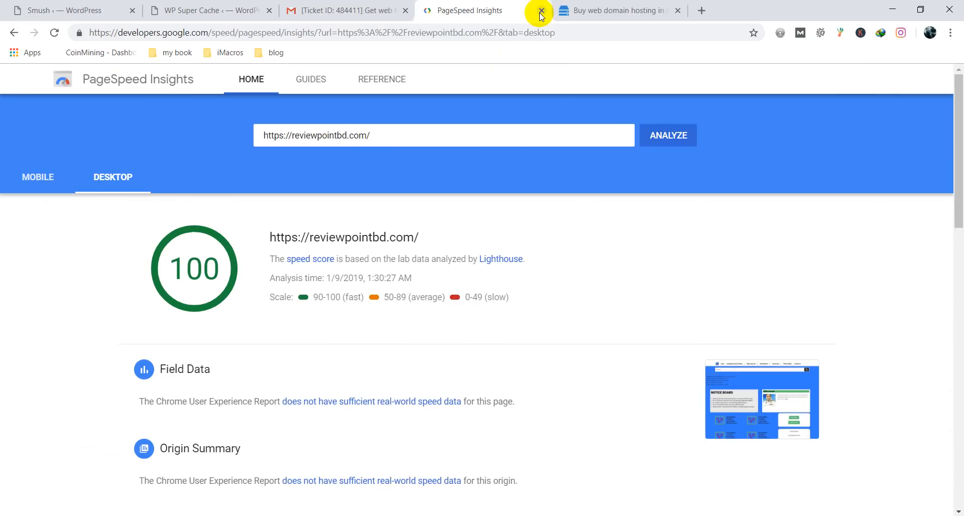
click(539, 11)
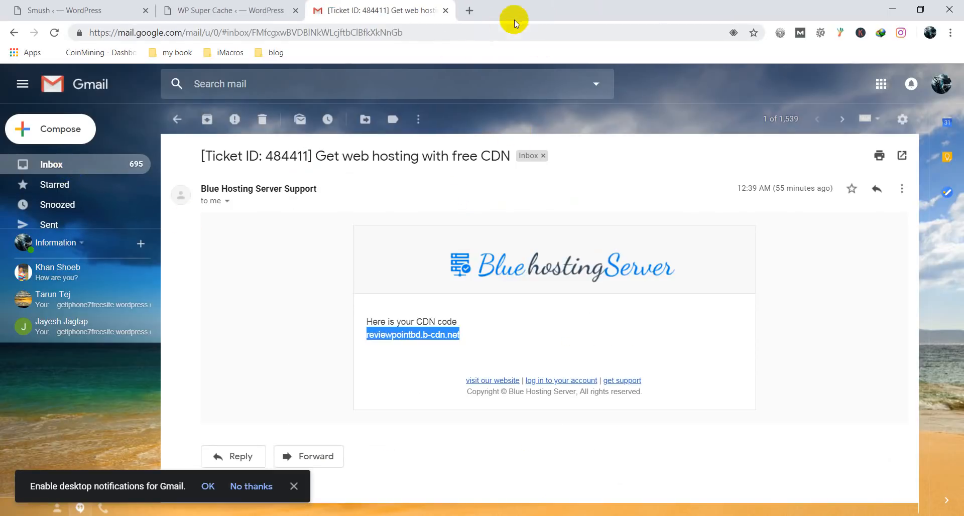
click(463, 16)
text(G)
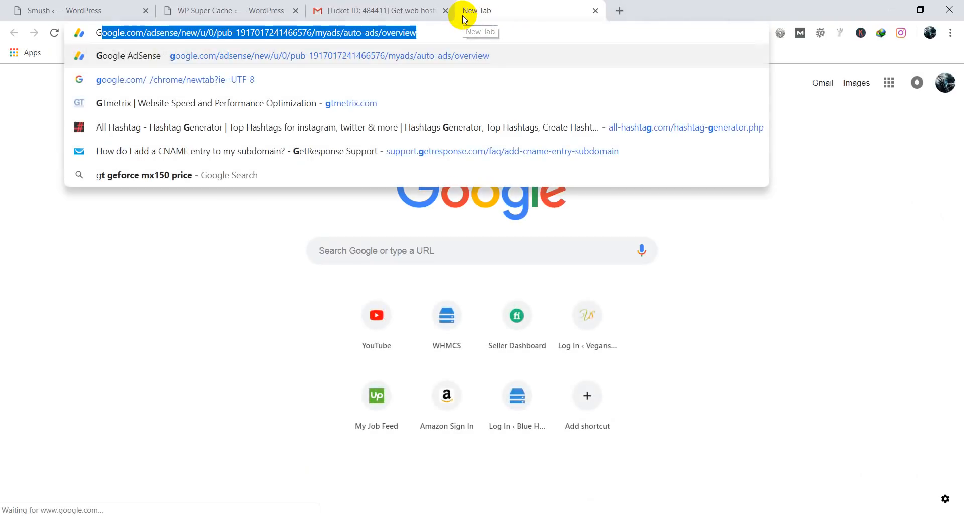
text(E)
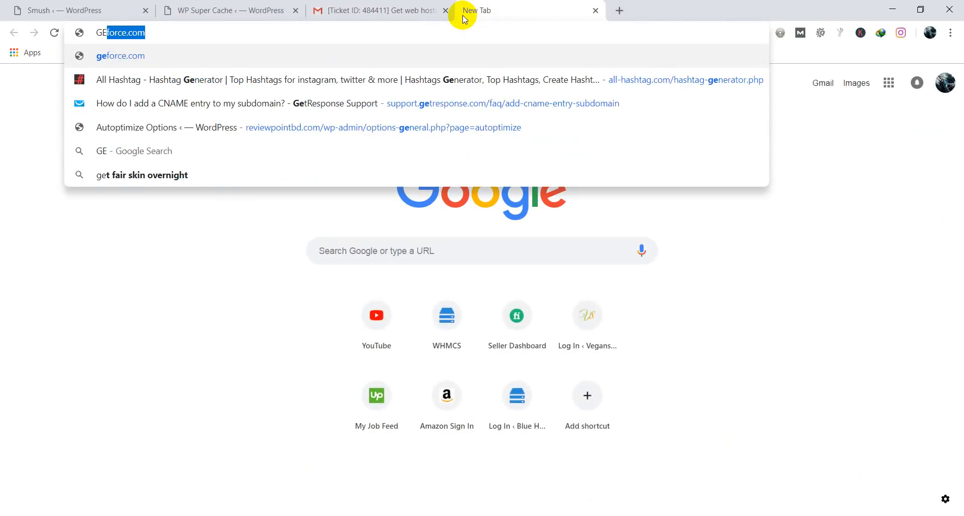
key(BackSpace)
key(BackSpace)
key(BackSpace)
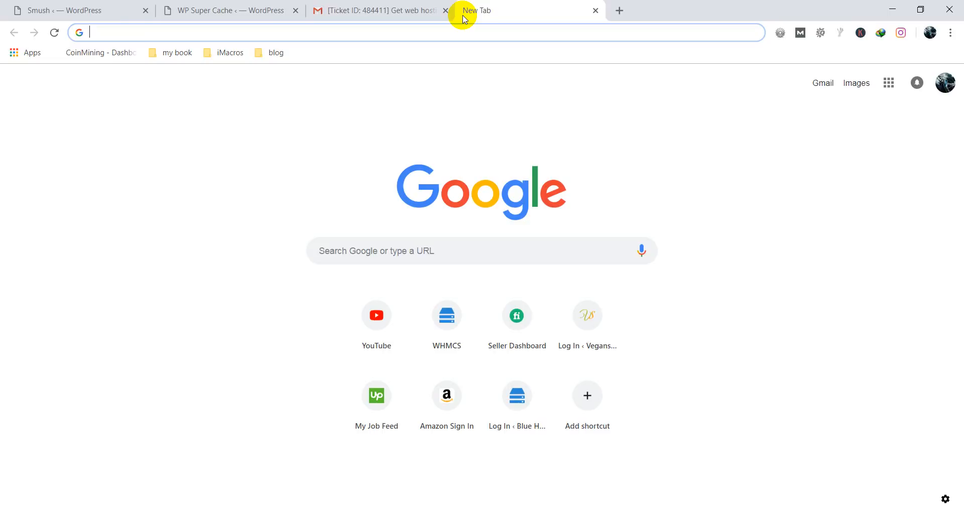
text(G)
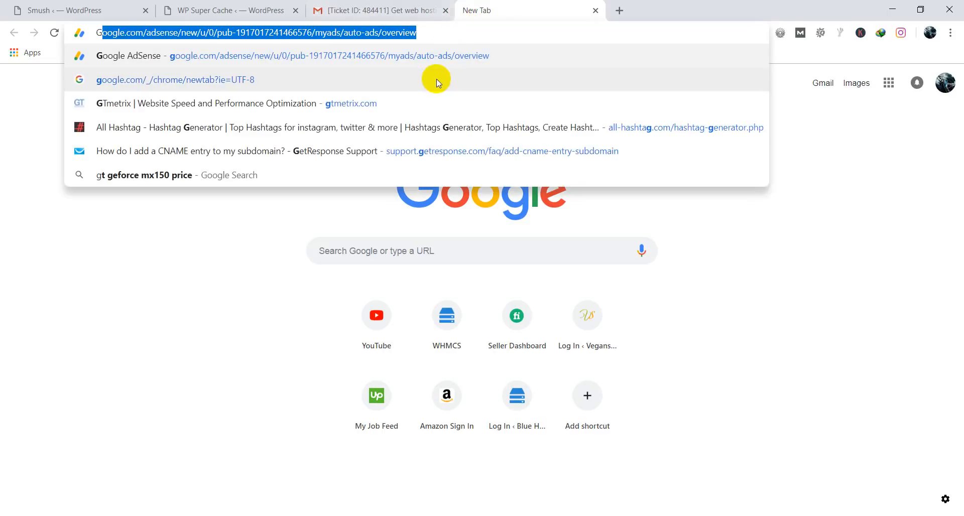
click(426, 99)
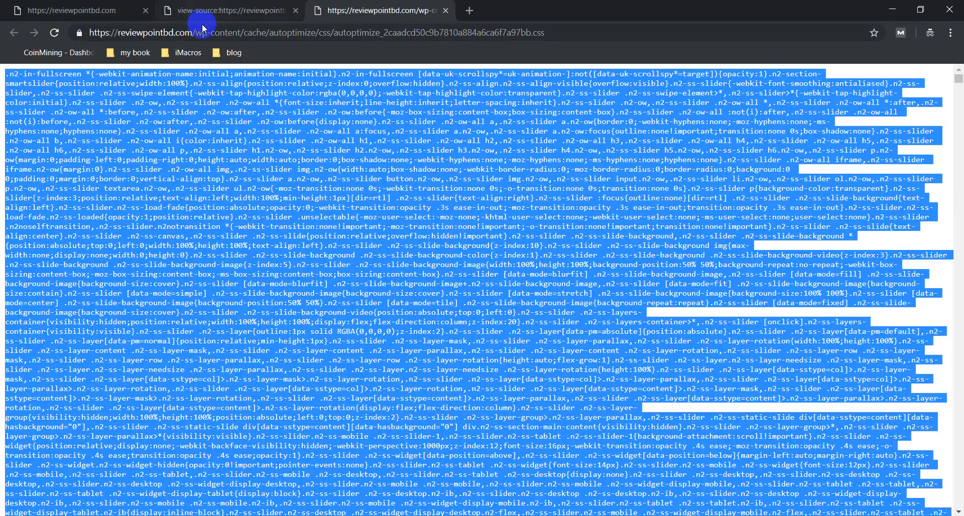
drag(197, 31, 67, 32)
key(ctrl+c)
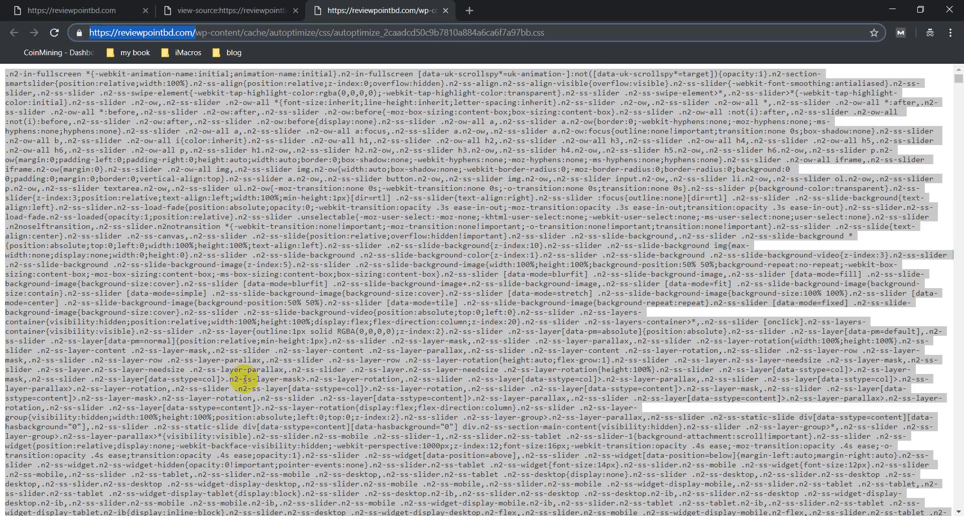
click(173, 495)
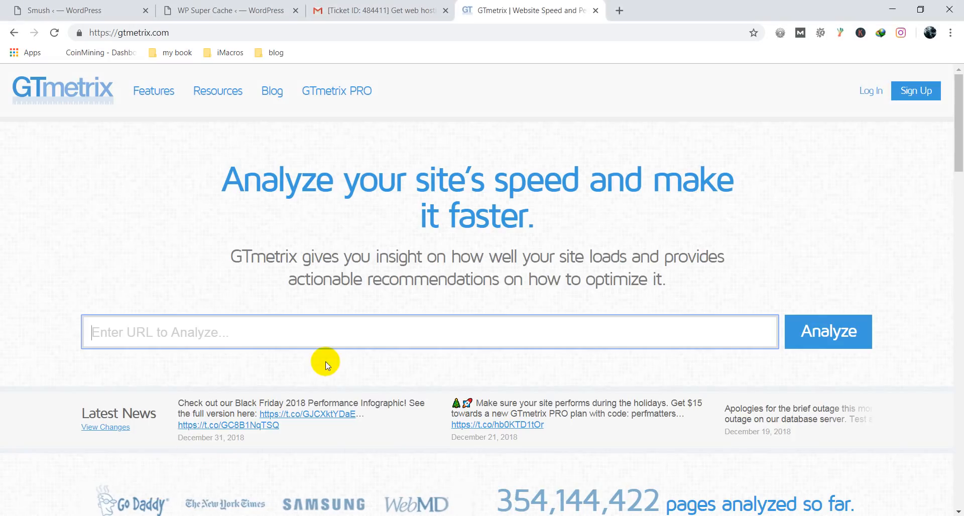
click(276, 335)
key(ctrl+v)
click(800, 334)
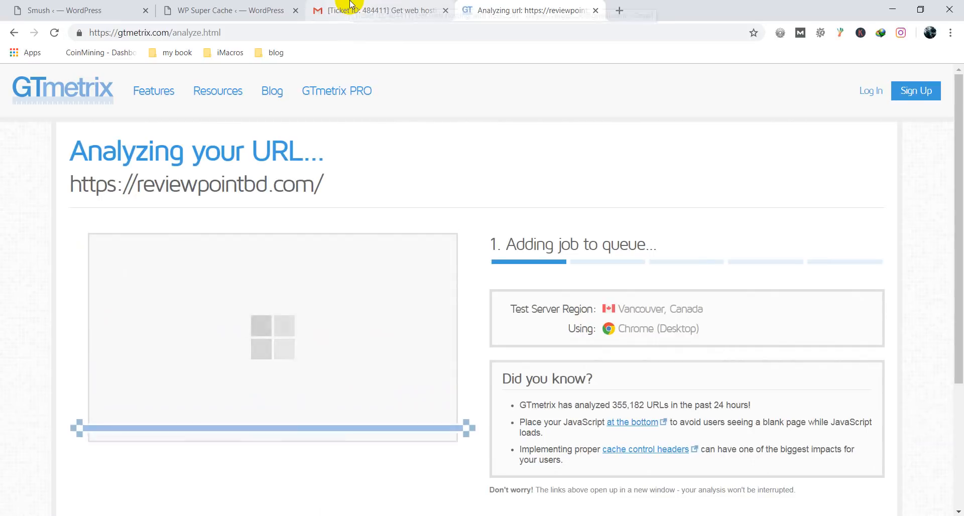
click(384, 8)
click(490, 10)
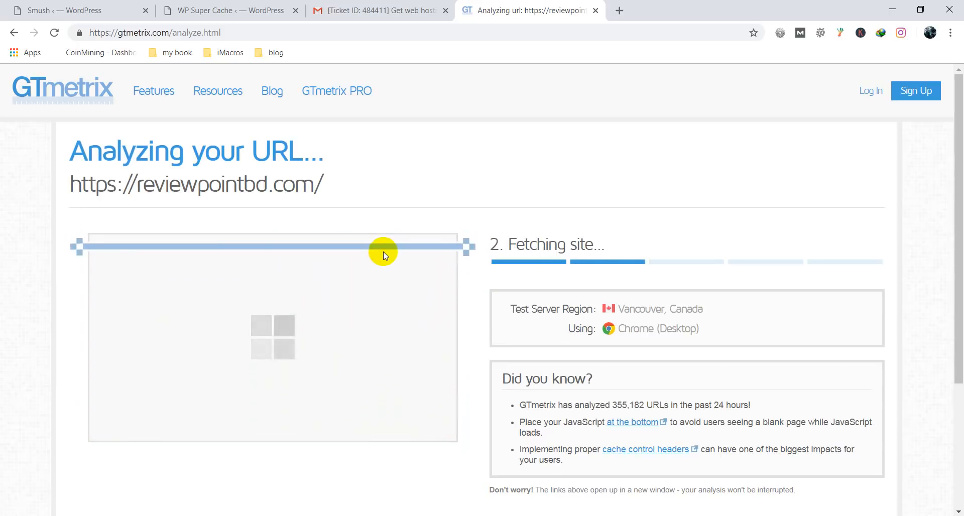
scroll(383, 252, down, 3)
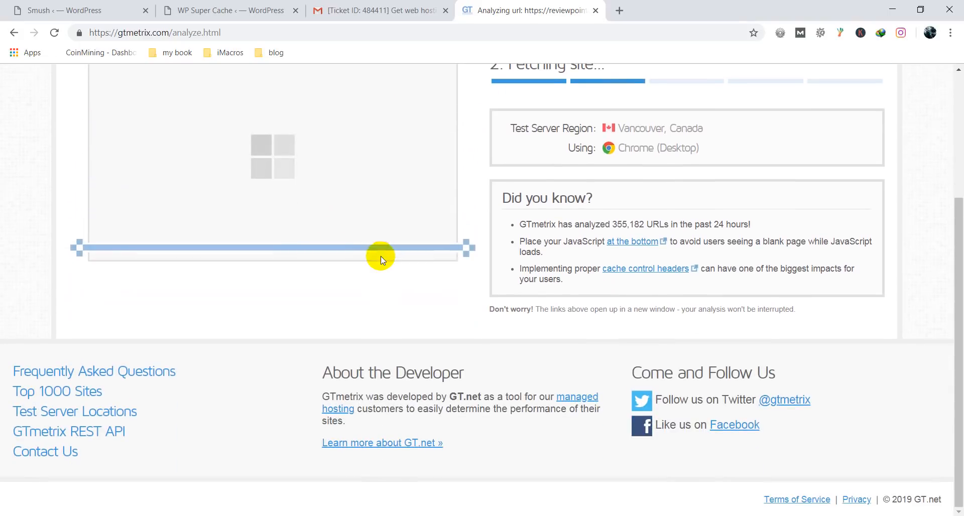
scroll(379, 255, up, 5)
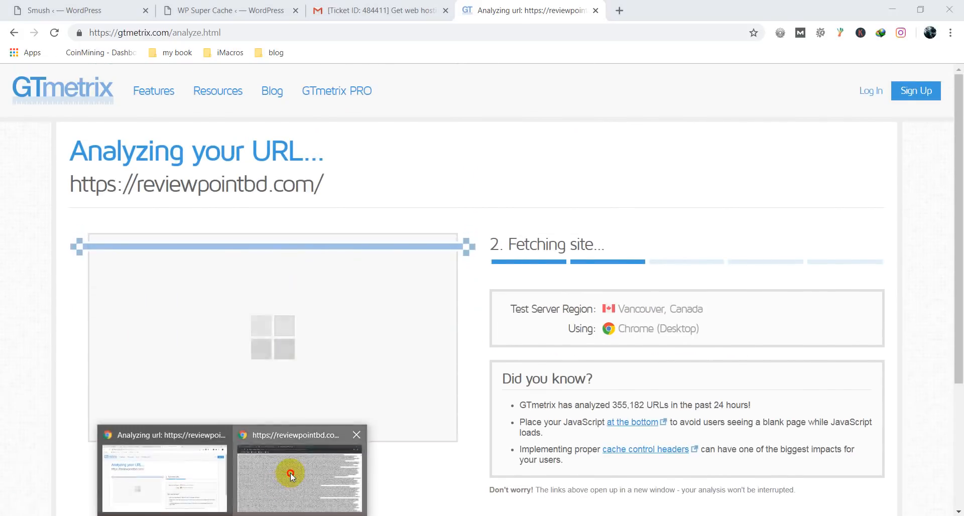
Step: Close the stylesheet and page source tabs in the incognito window, and minimize that window
click(289, 472)
click(445, 10)
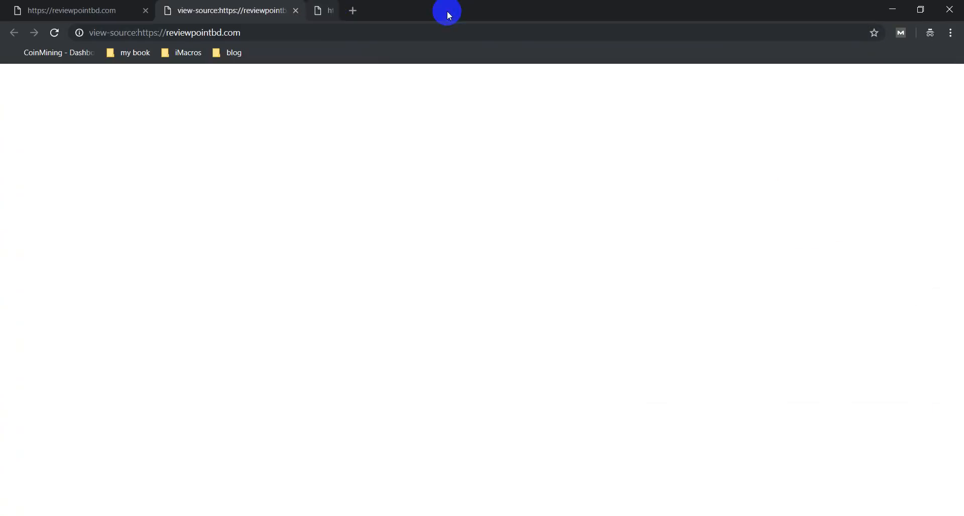
click(295, 11)
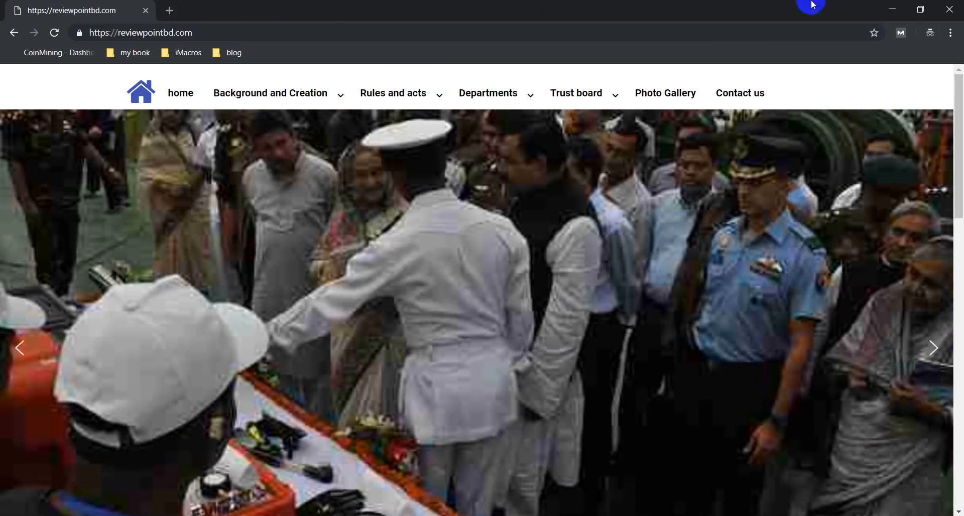
click(886, 5)
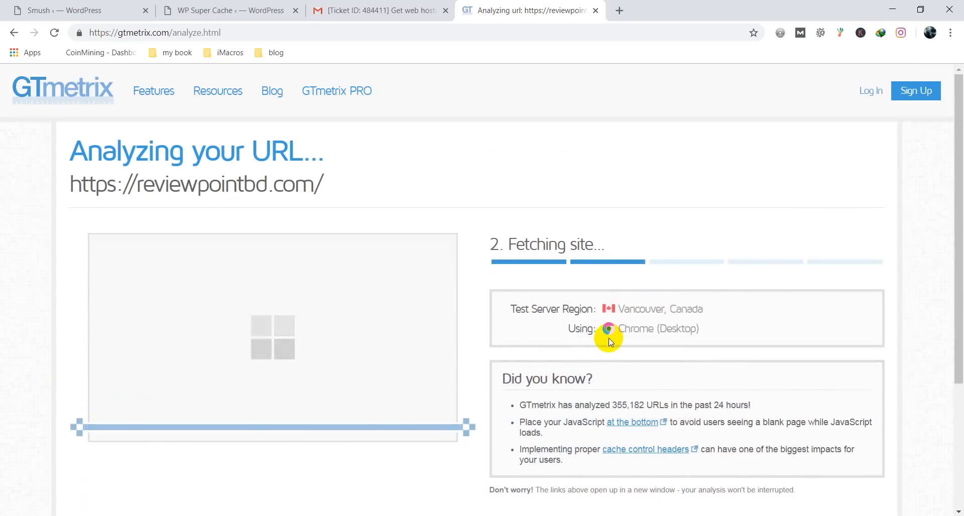
Step: Review the fresh GTmetrix report's scores and its YSlow grade for using a Content Delivery Network
click(339, 6)
click(527, 10)
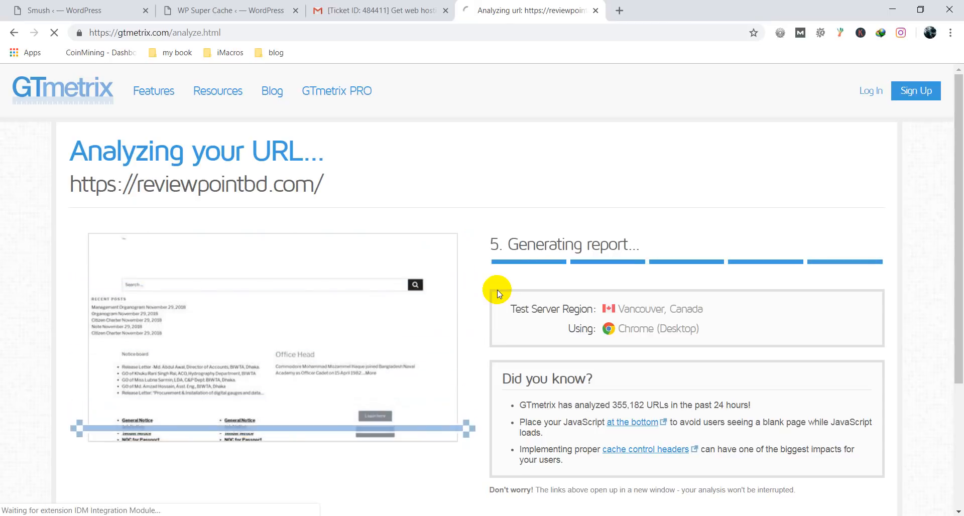
scroll(497, 290, down, 1)
scroll(497, 290, down, 1)
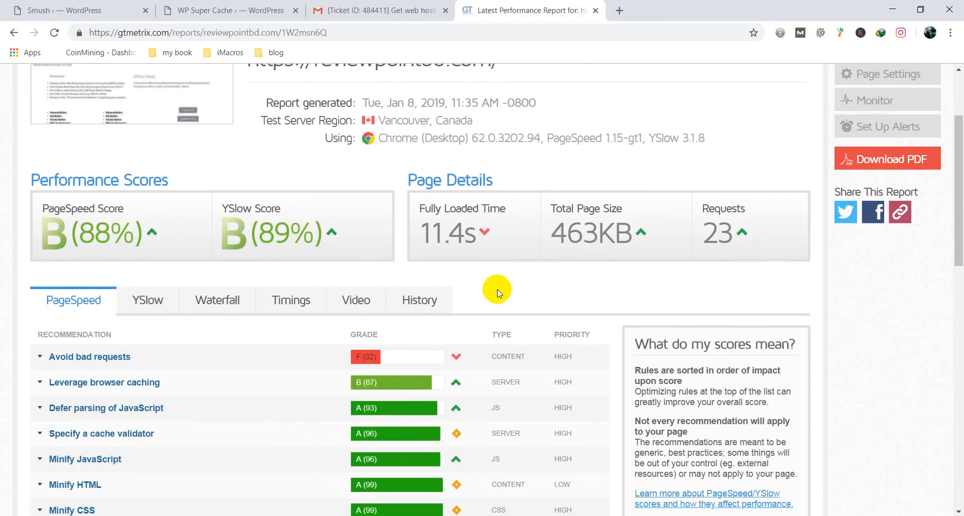
click(144, 297)
scroll(230, 232, down, 2)
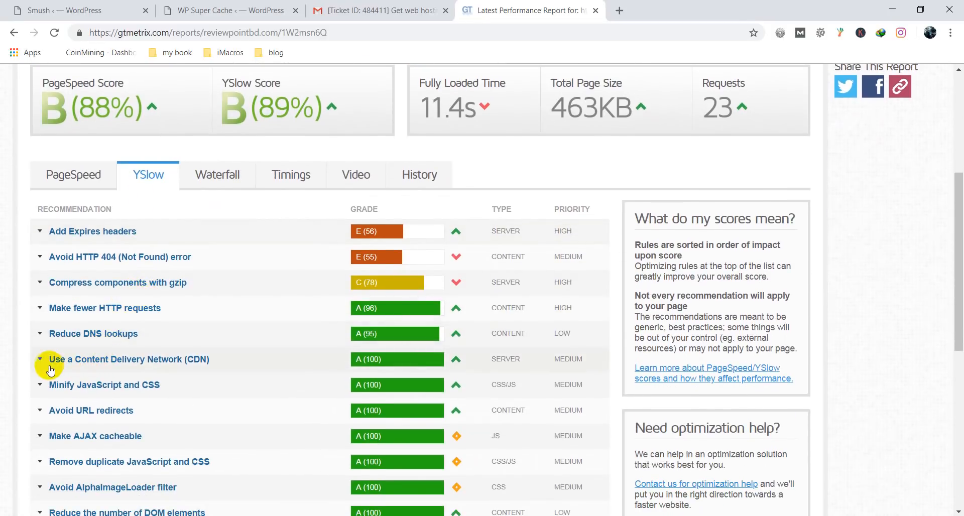
click(73, 360)
click(74, 360)
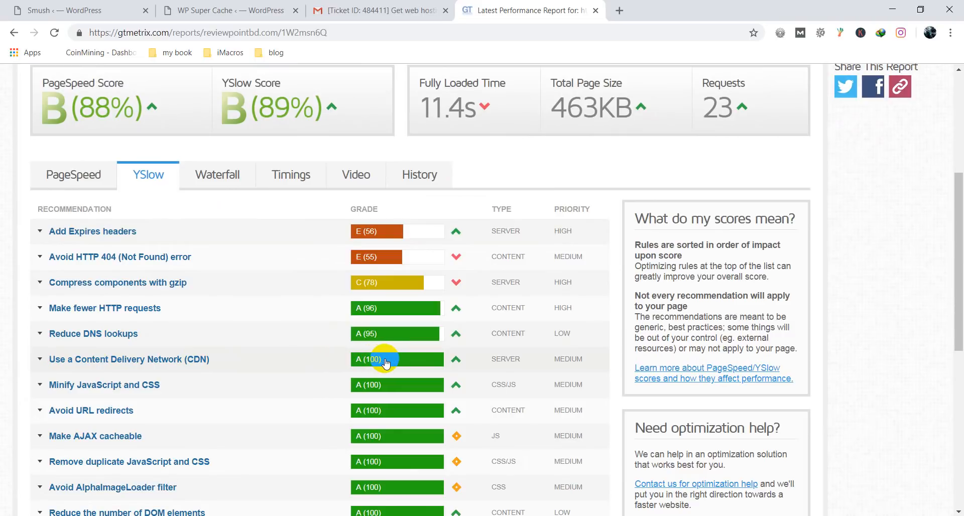
scroll(386, 361, up, 5)
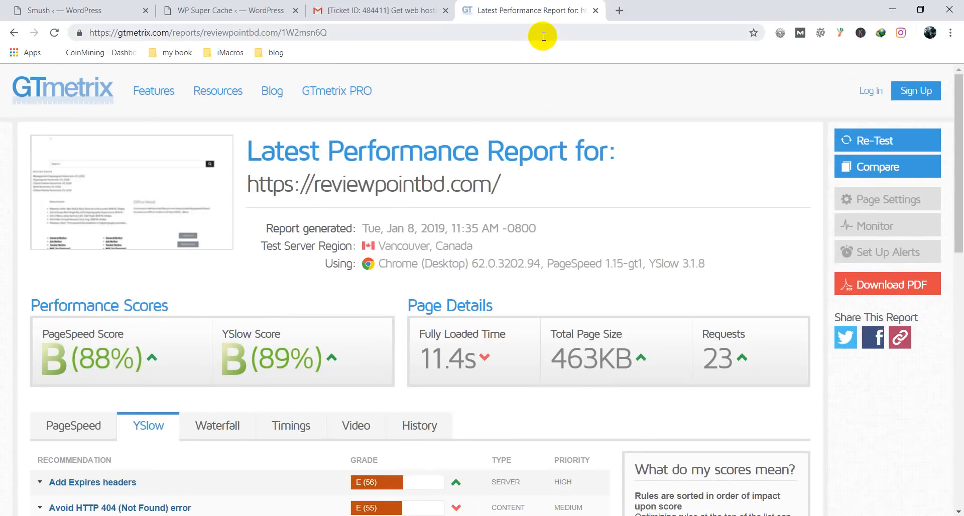
click(595, 10)
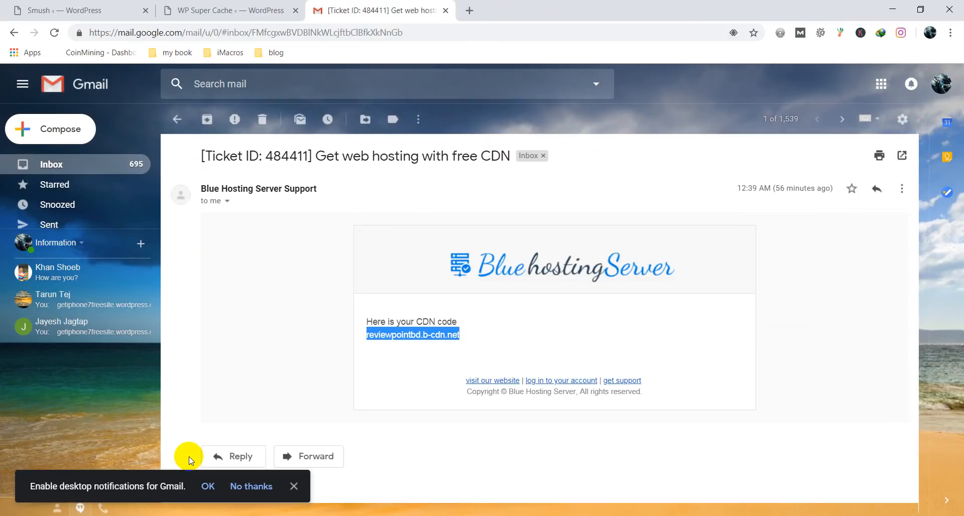
click(290, 486)
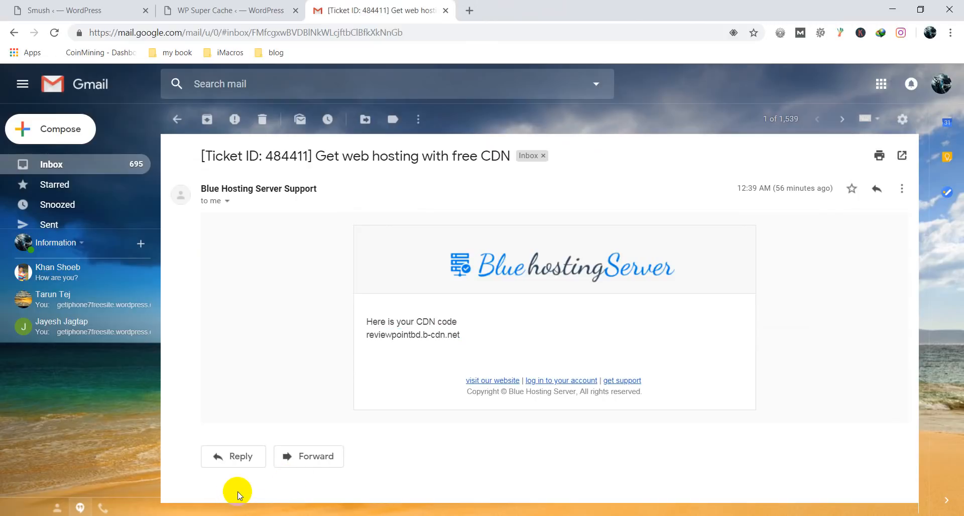